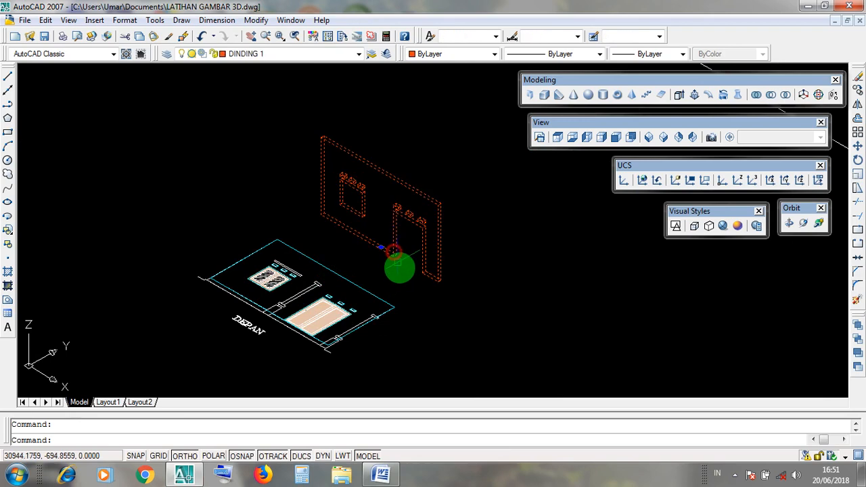
# - Examine the 3D front wall, the DEPAN elevation it is based on, and the BELAKANG elevation
pyautogui.press('Escape')
pyautogui.scroll(4, 292, 316)
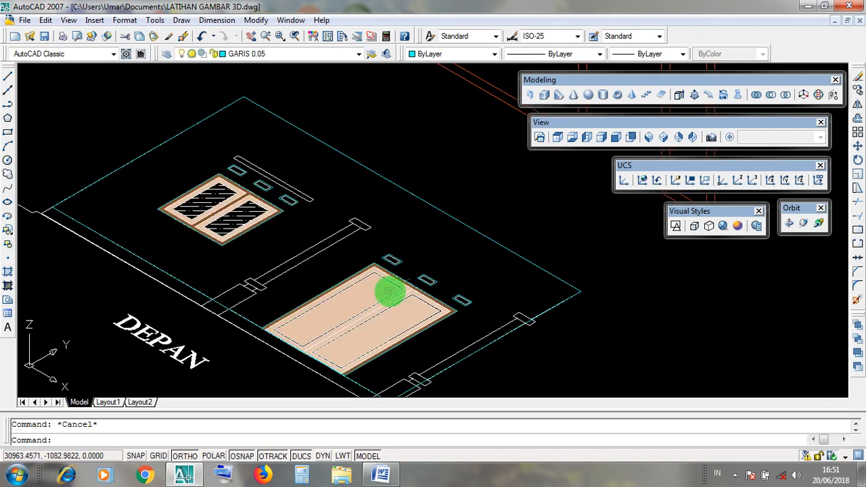
pyautogui.scroll(-2, 395, 291)
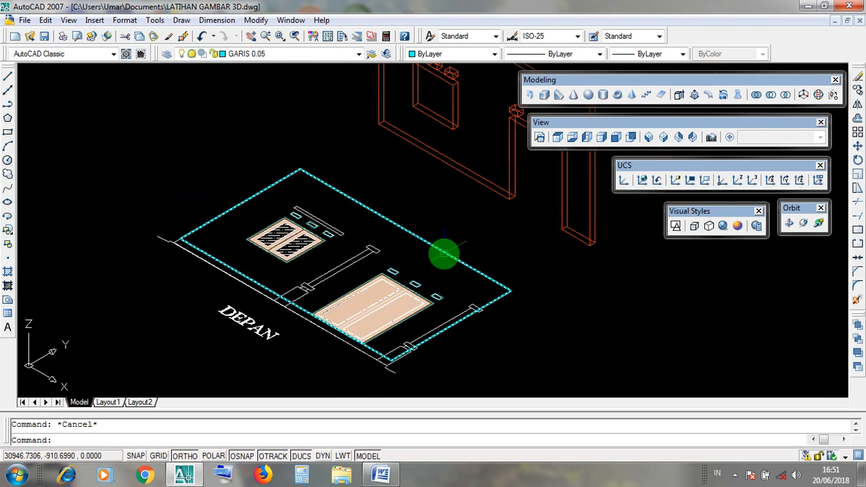
pyautogui.scroll(-3, 436, 274)
pyautogui.scroll(3, 455, 266)
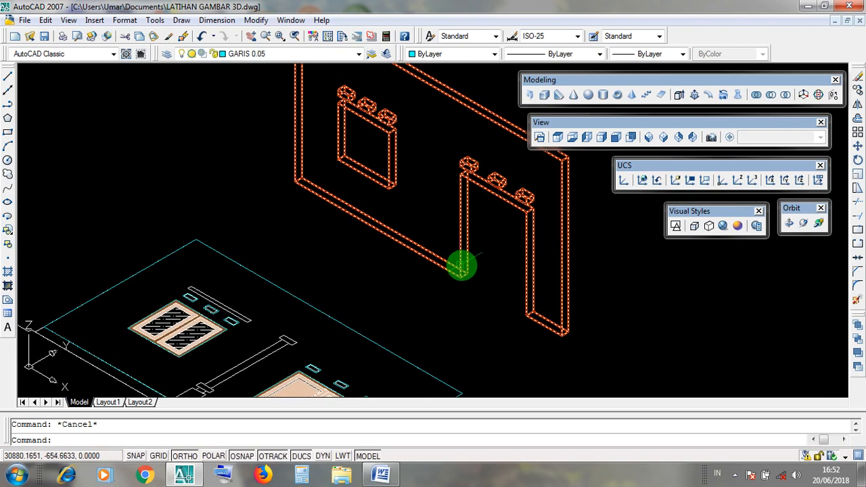
pyautogui.scroll(-2, 455, 274)
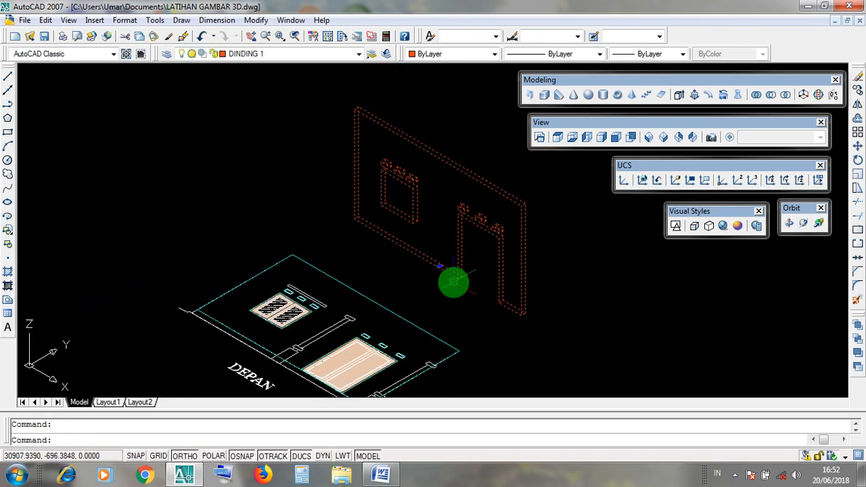
pyautogui.scroll(-4, 454, 282)
pyautogui.moveTo(249, 256); pyautogui.dragTo(334, 323, button='middle')
pyautogui.scroll(5, 274, 275)
pyautogui.moveTo(252, 235); pyautogui.dragTo(289, 285, button='middle')
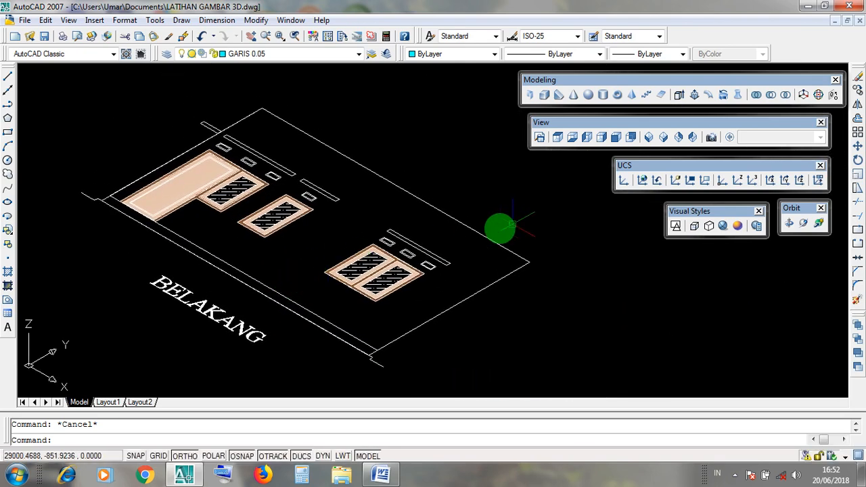
pyautogui.scroll(-4, 462, 314)
pyautogui.scroll(-3, 462, 314)
pyautogui.moveTo(560, 348)
pyautogui.mouseDown(button='middle')
pyautogui.moveTo(474, 268)
pyautogui.moveTo(395, 289)
pyautogui.mouseUp(button='middle')
pyautogui.scroll(2, 473, 268)
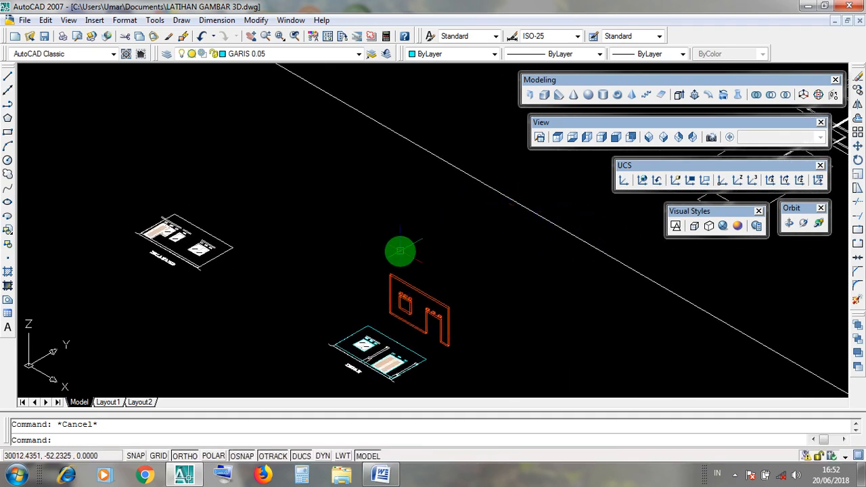
# - Set the drawing's viewpoint to SE Isometric
pyautogui.click(443, 203)
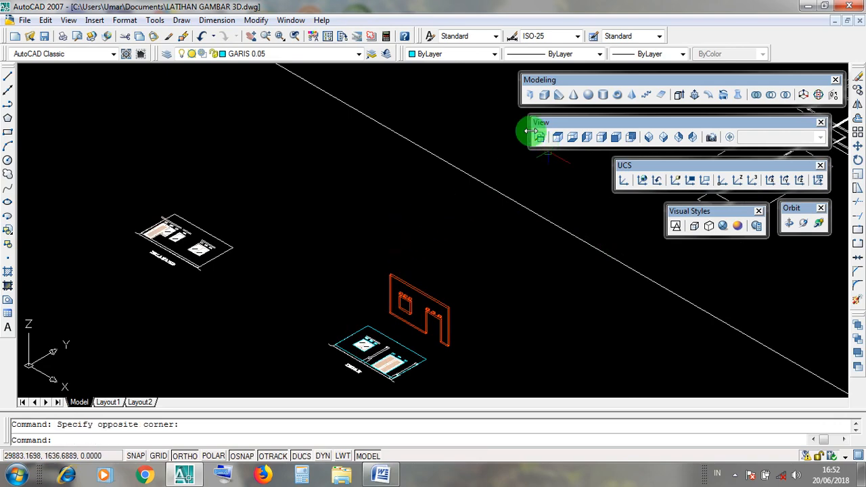
pyautogui.scroll(-4, 453, 264)
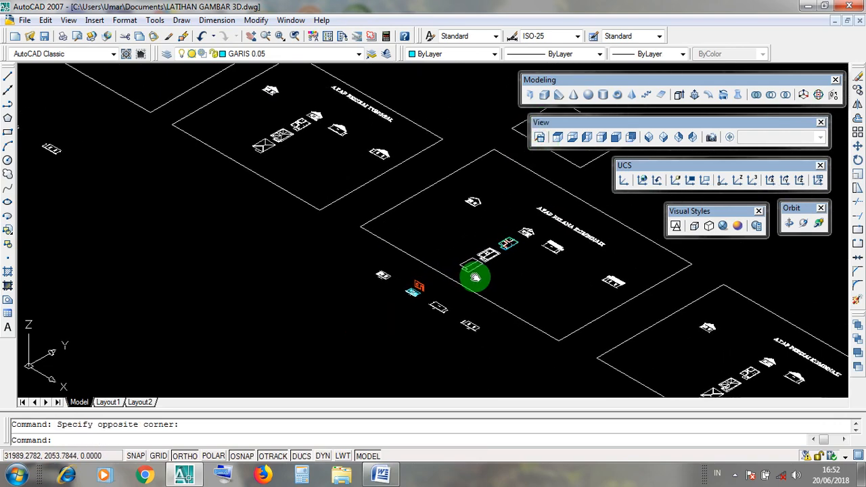
pyautogui.click(546, 125)
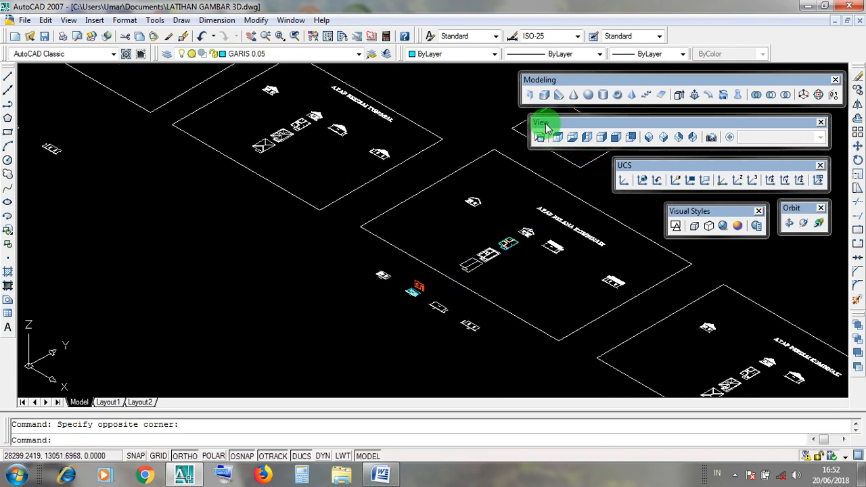
pyautogui.click(546, 124)
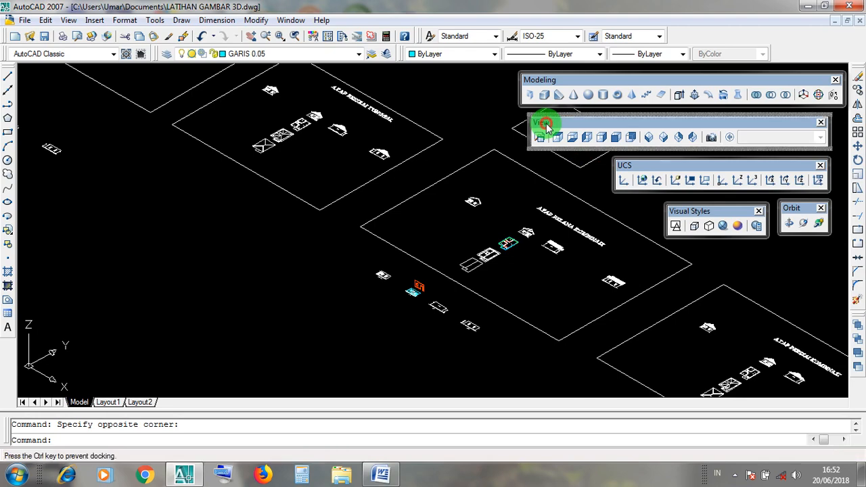
pyautogui.click(662, 139)
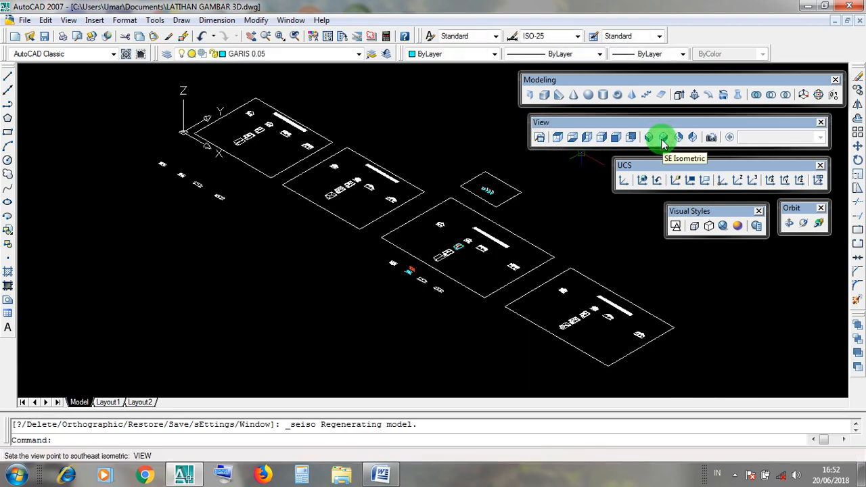
# - Set the UCS to World and the visual style to 2D Wireframe
pyautogui.click(541, 123)
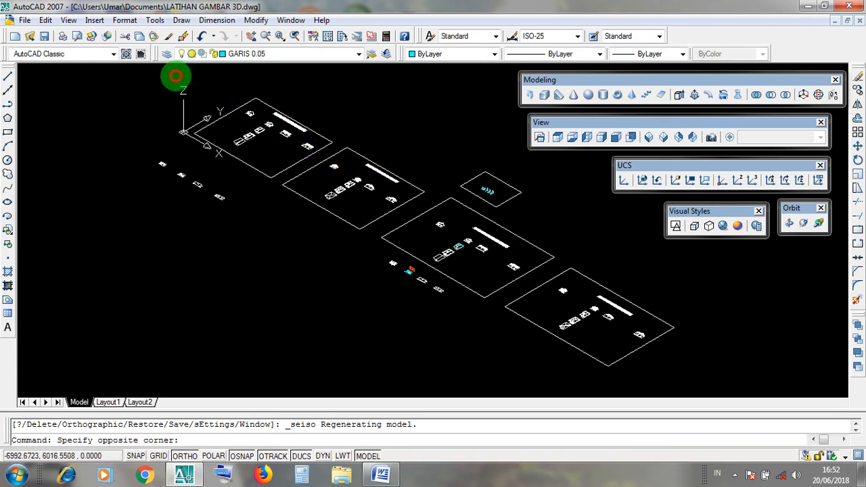
pyautogui.click(230, 161)
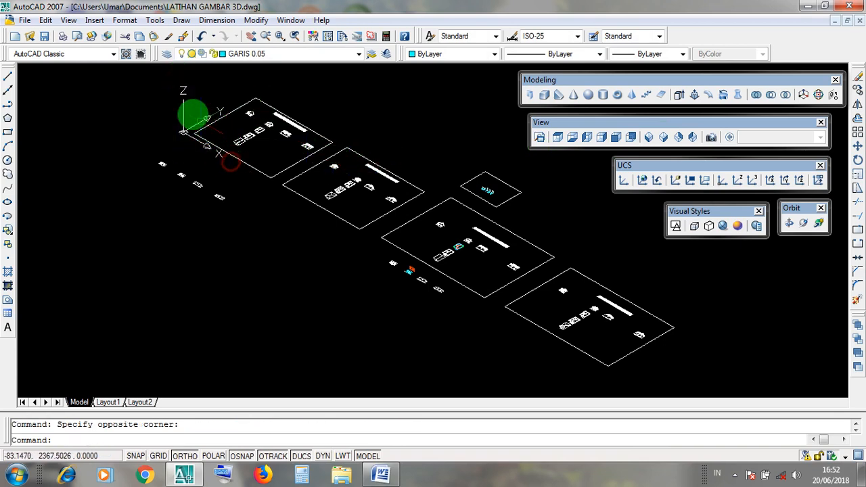
pyautogui.click(174, 80)
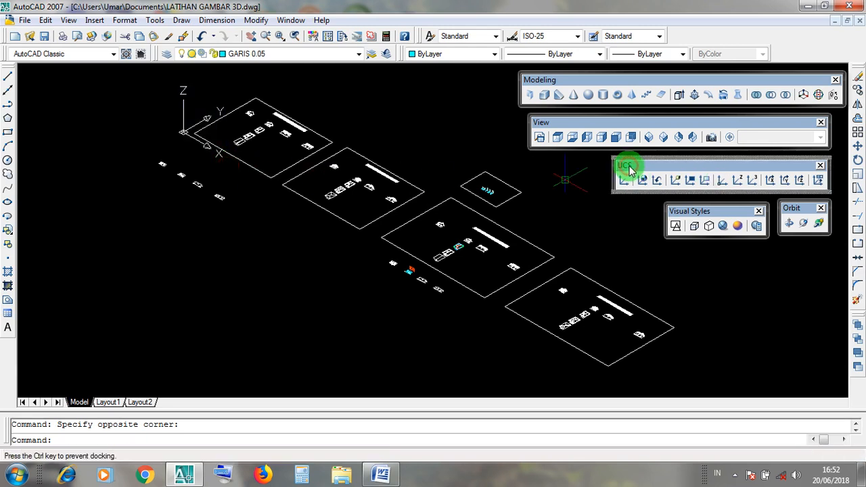
pyautogui.click(644, 182)
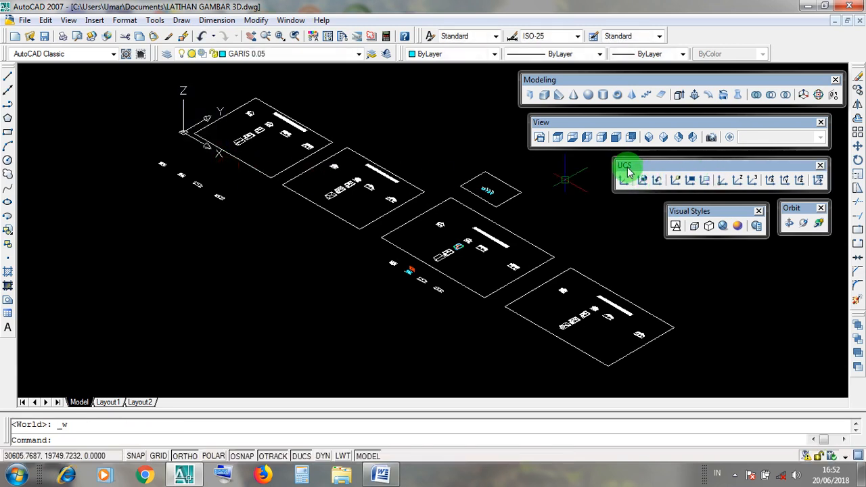
pyautogui.click(627, 166)
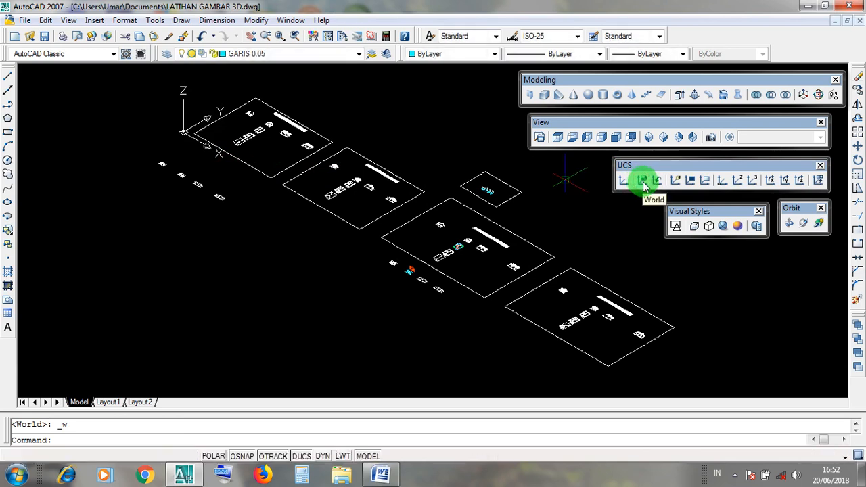
pyautogui.click(686, 211)
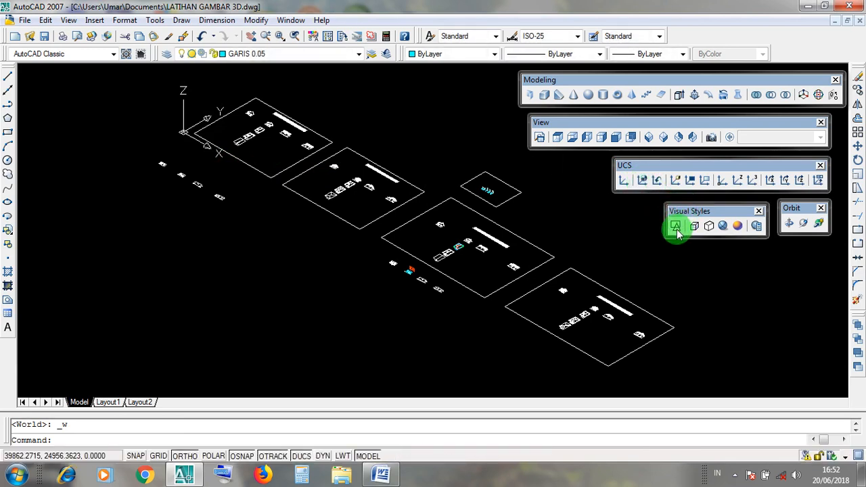
pyautogui.click(677, 230)
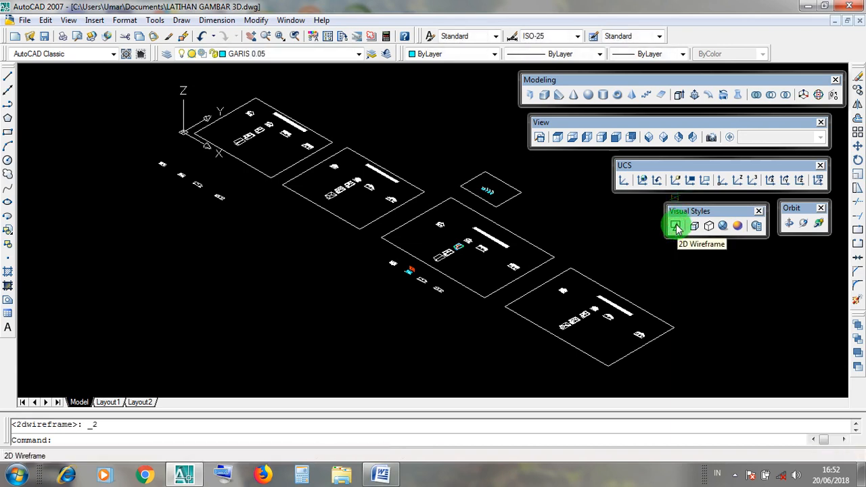
# - Inspect the BELAKANG elevation and its position relative to the DEPAN elevation and the 3D front wall
pyautogui.scroll(5, 402, 271)
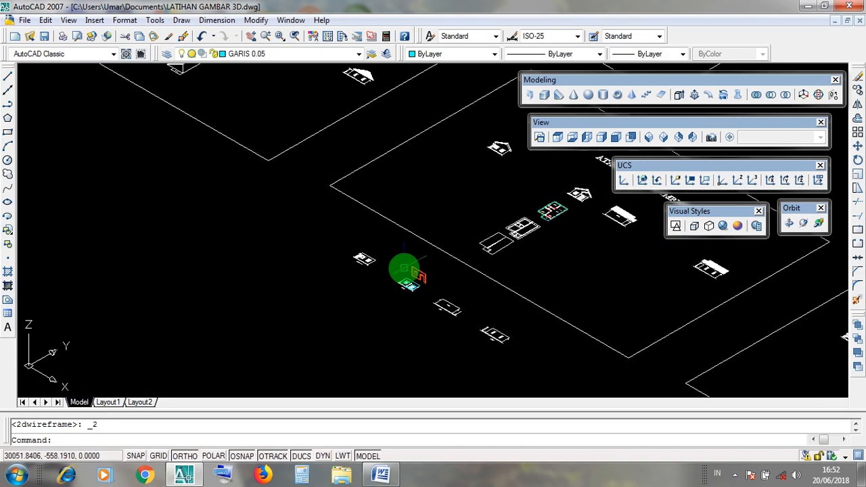
pyautogui.scroll(4, 386, 246)
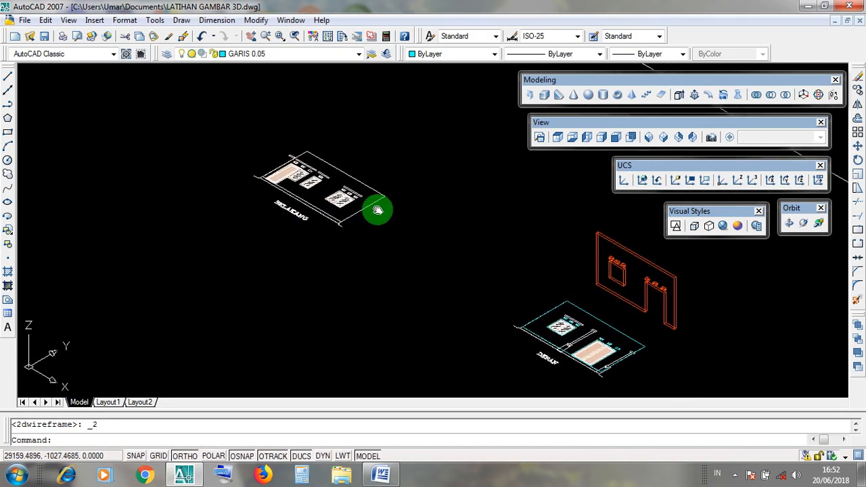
pyautogui.scroll(-4, 435, 233)
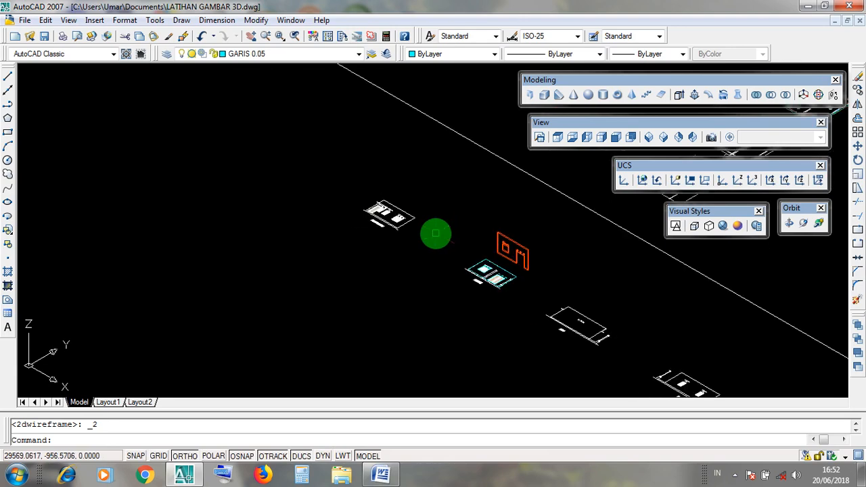
pyautogui.scroll(3, 436, 233)
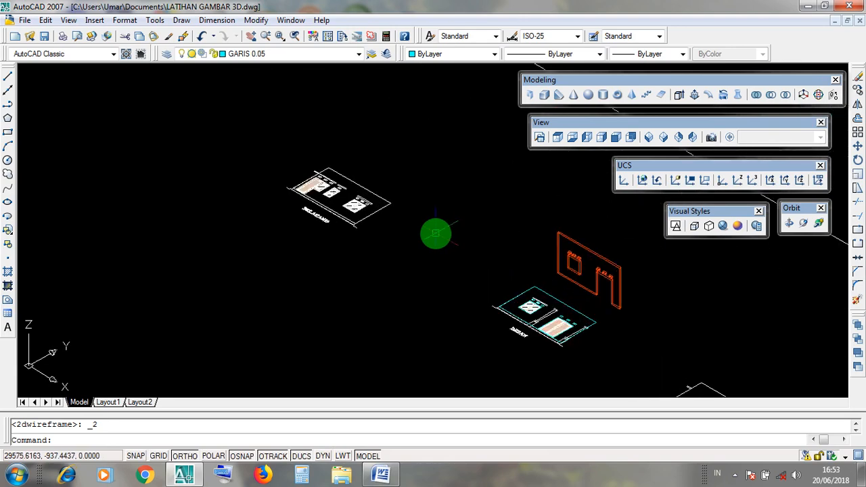
pyautogui.scroll(6, 311, 179)
pyautogui.scroll(2, 338, 206)
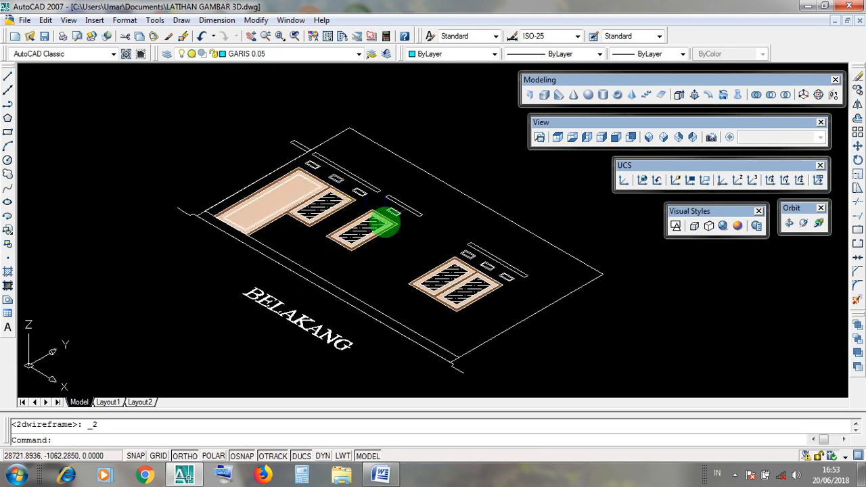
pyautogui.scroll(-3, 466, 221)
pyautogui.scroll(10, 484, 223)
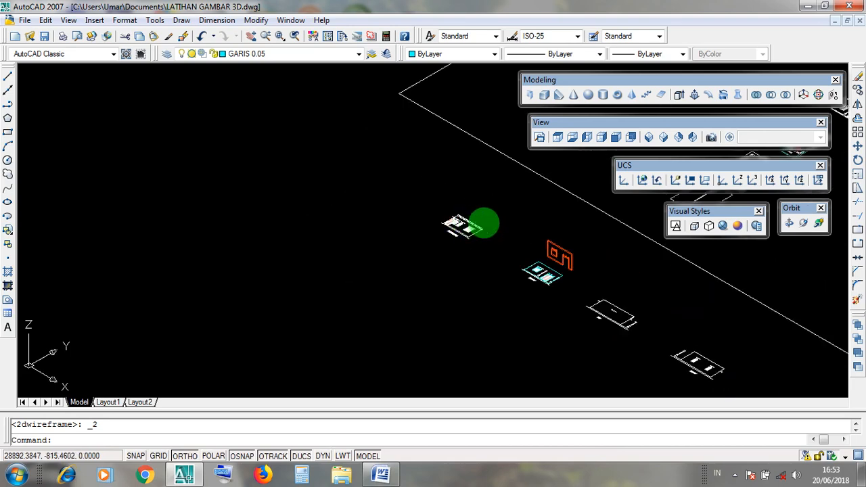
# - Set the drawing's viewpoint to Top
pyautogui.click(547, 121)
pyautogui.click(547, 122)
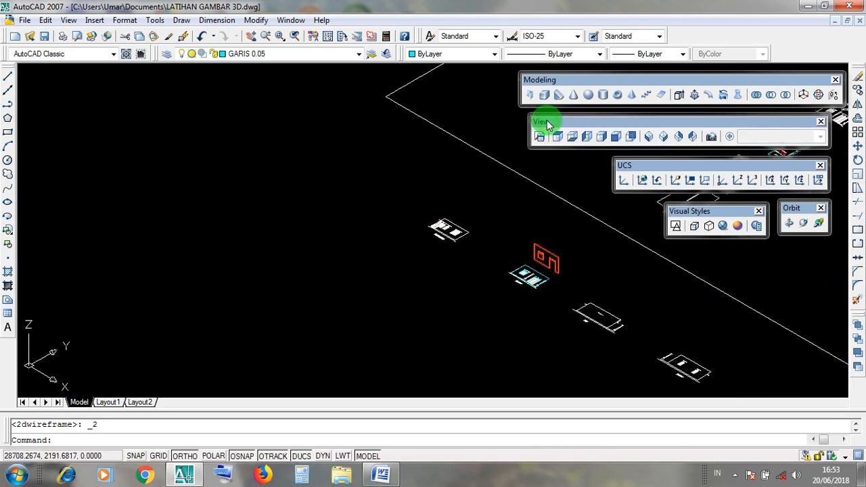
pyautogui.click(559, 138)
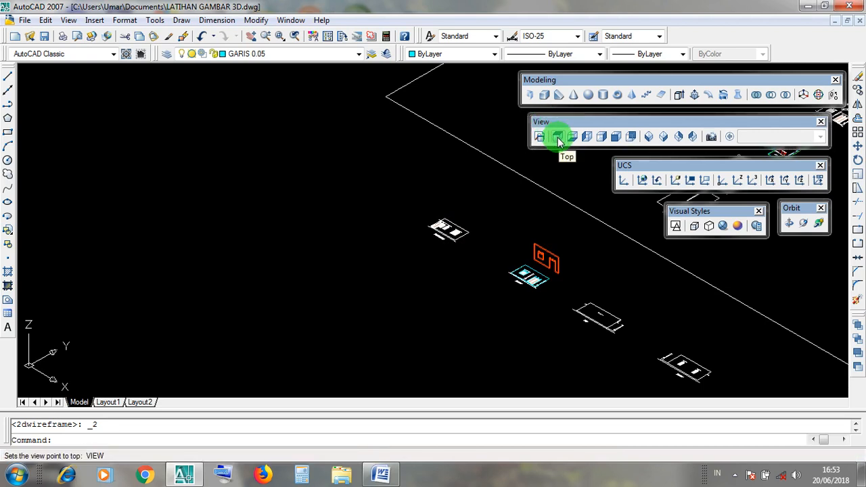
pyautogui.click(546, 122)
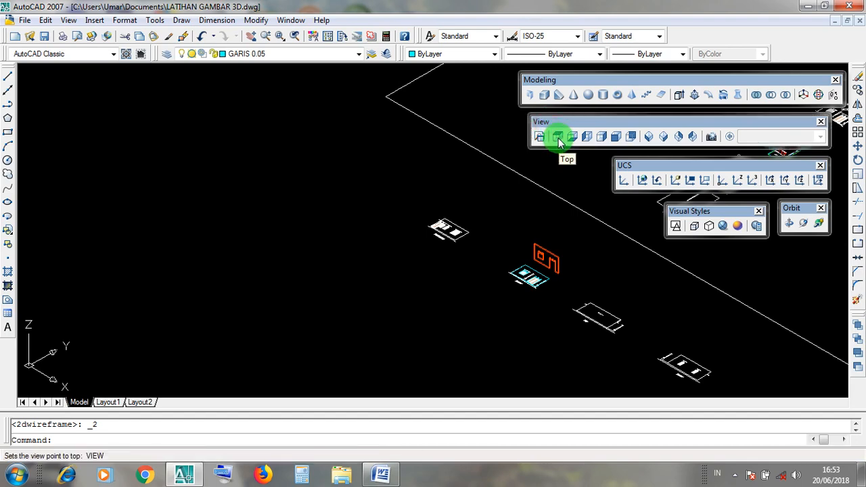
pyautogui.click(558, 138)
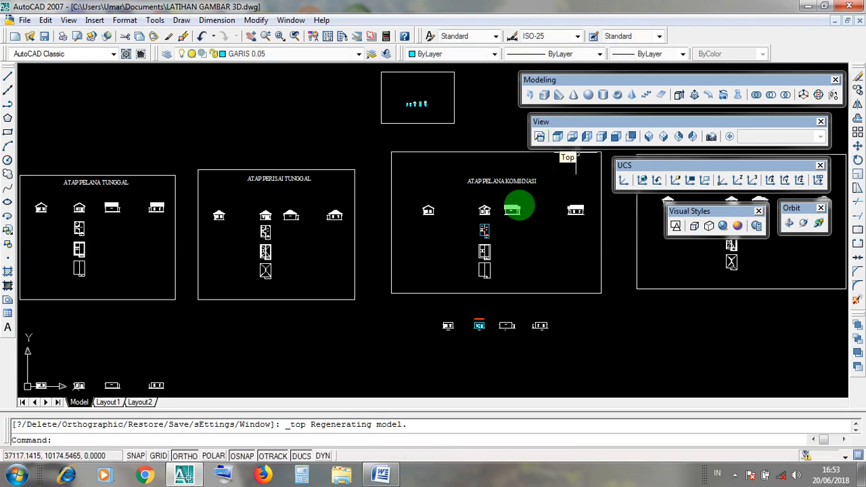
# - Examine the DEPAN elevation and the 3D front wall above it in plan
pyautogui.scroll(10, 468, 351)
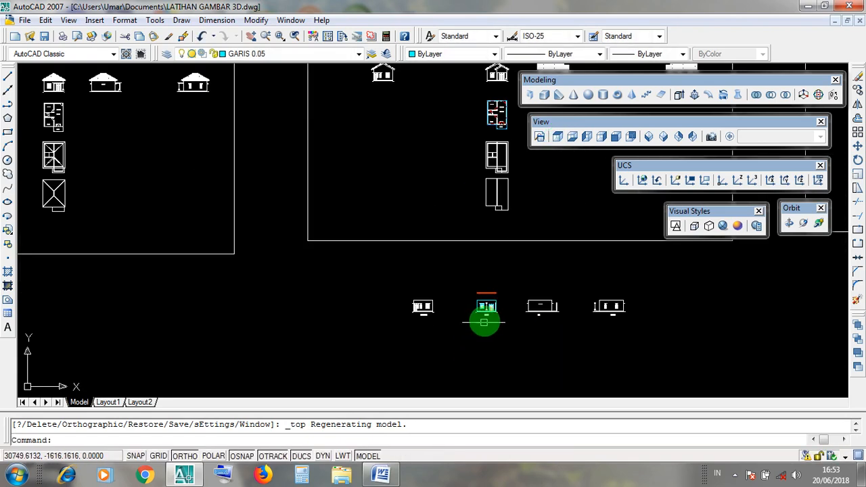
pyautogui.moveTo(557, 270); pyautogui.dragTo(528, 255, button='middle')
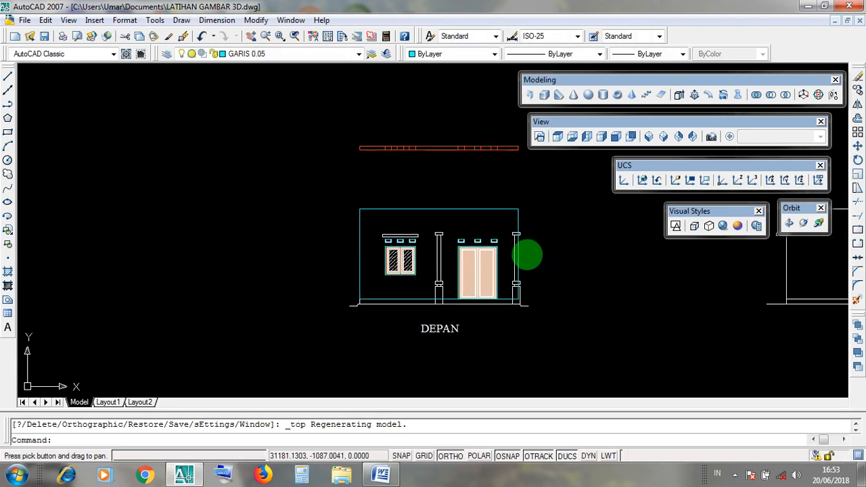
pyautogui.scroll(2, 471, 239)
pyautogui.click(291, 186)
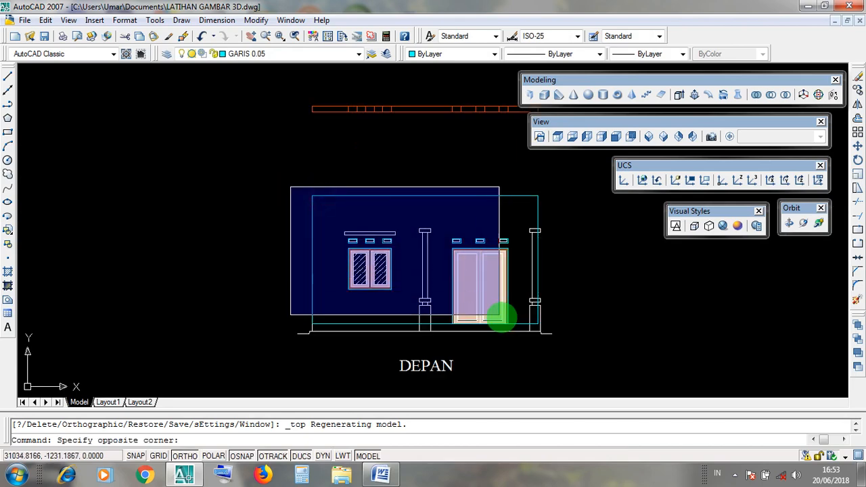
pyautogui.click(560, 346)
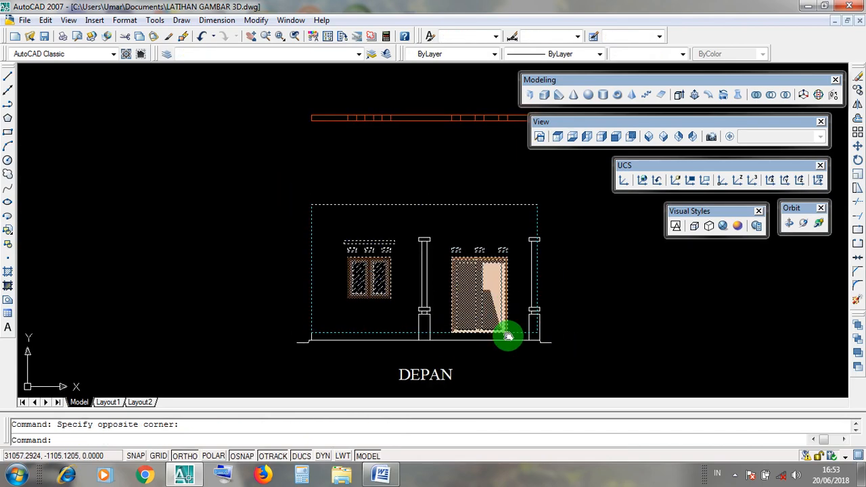
pyautogui.moveTo(494, 164); pyautogui.dragTo(489, 241, button='middle')
pyautogui.press('Escape')
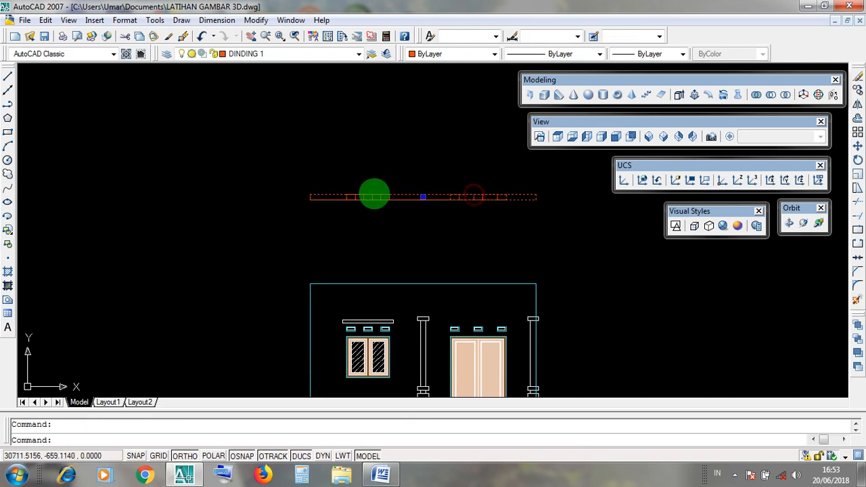
pyautogui.click(310, 184)
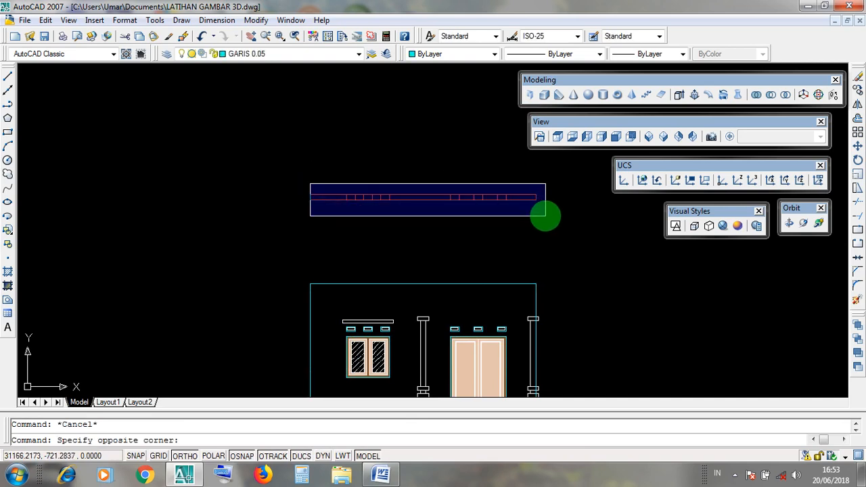
pyautogui.click(544, 215)
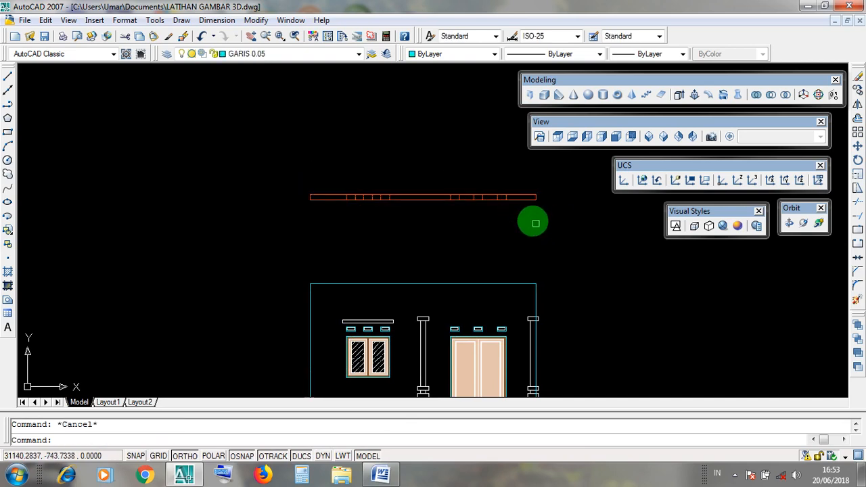
# - Examine the BELAKANG elevation's wall outline, door and windows beside the DEPAN elevation
pyautogui.scroll(-5, 565, 230)
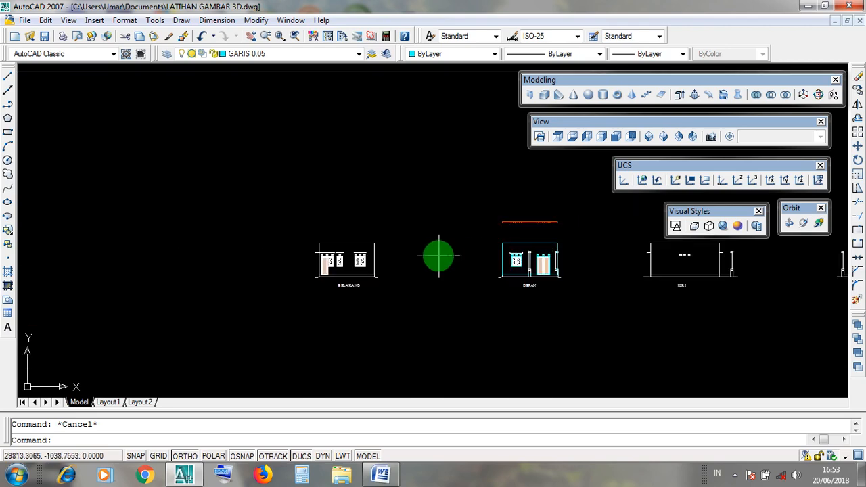
pyautogui.scroll(3, 512, 251)
pyautogui.moveTo(335, 266); pyautogui.dragTo(448, 267, button='middle')
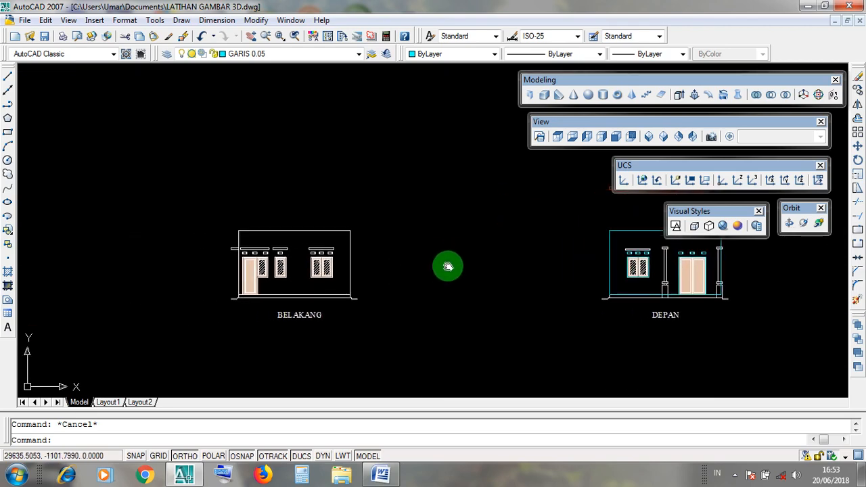
pyautogui.scroll(3, 271, 294)
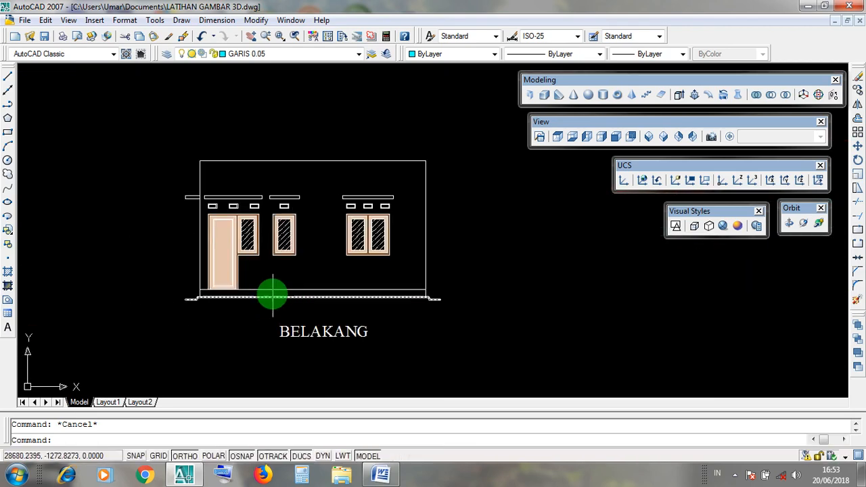
pyautogui.click(173, 146)
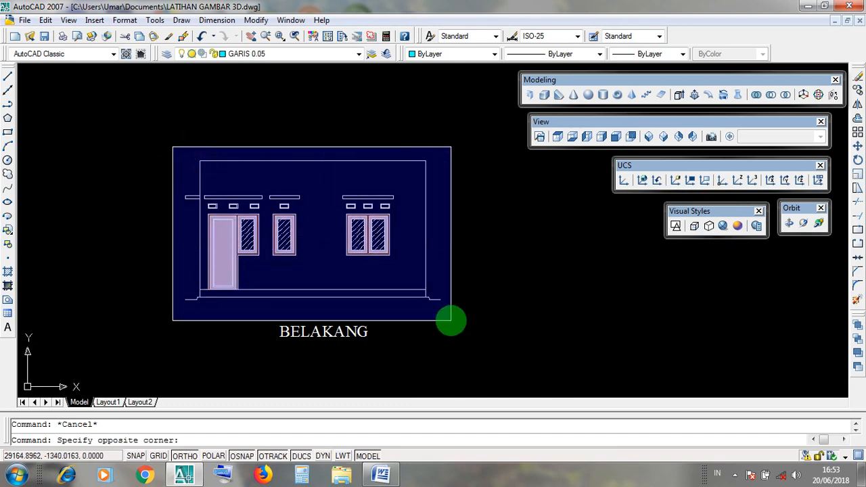
pyautogui.click(451, 320)
pyautogui.press('Escape')
pyautogui.click(168, 152)
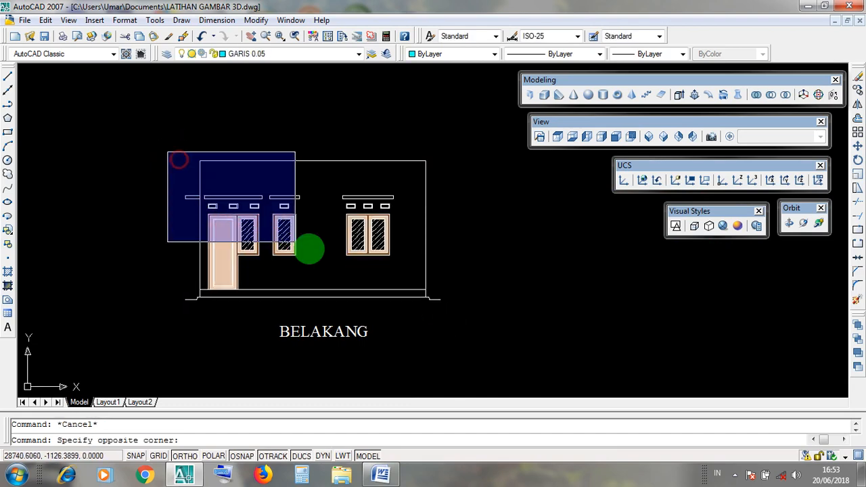
pyautogui.click(464, 317)
pyautogui.press('Escape')
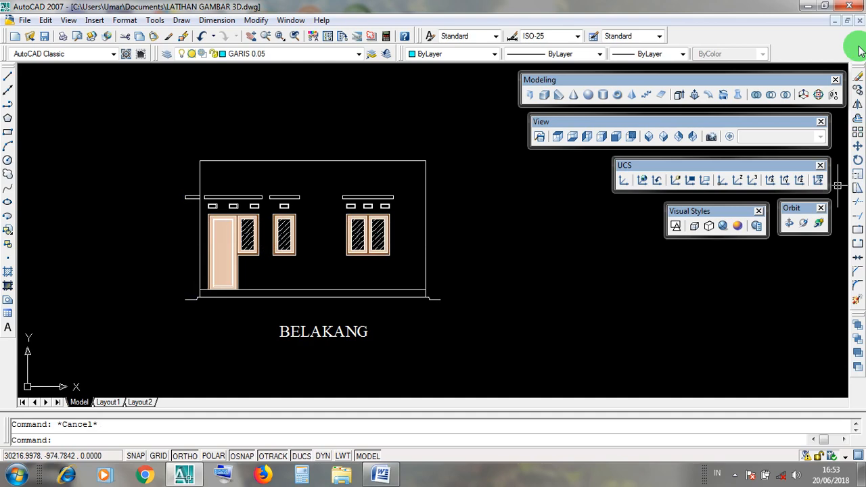
# - Switch to BELAJAR 3D 1.dwg and examine the detached rear wall and the matching wall in the finished house model
pyautogui.click(835, 21)
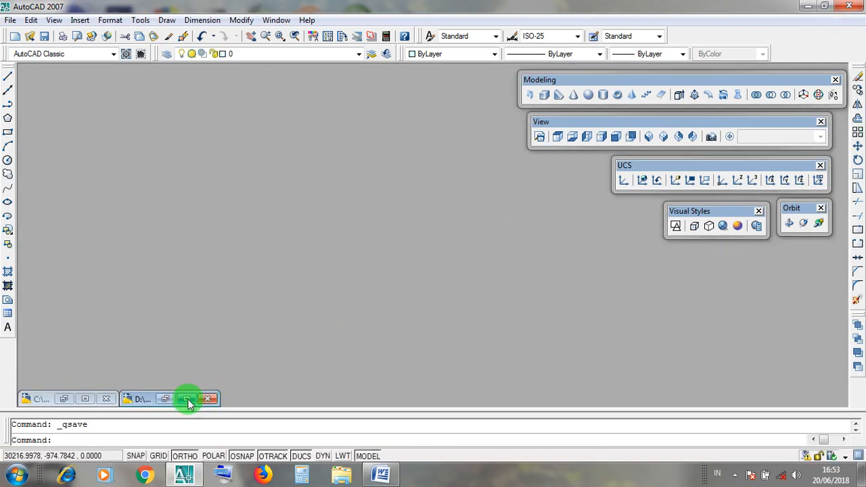
pyautogui.click(186, 399)
pyautogui.scroll(3, 487, 175)
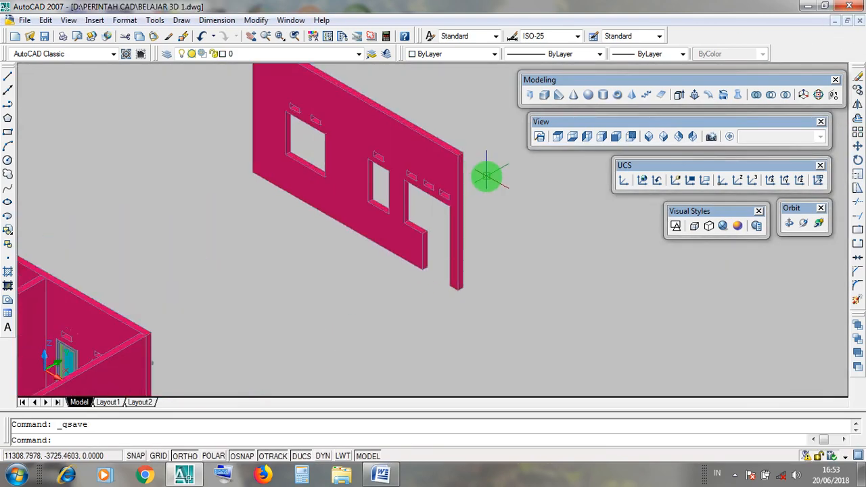
pyautogui.moveTo(487, 174); pyautogui.dragTo(571, 223, button='middle')
pyautogui.click(538, 238)
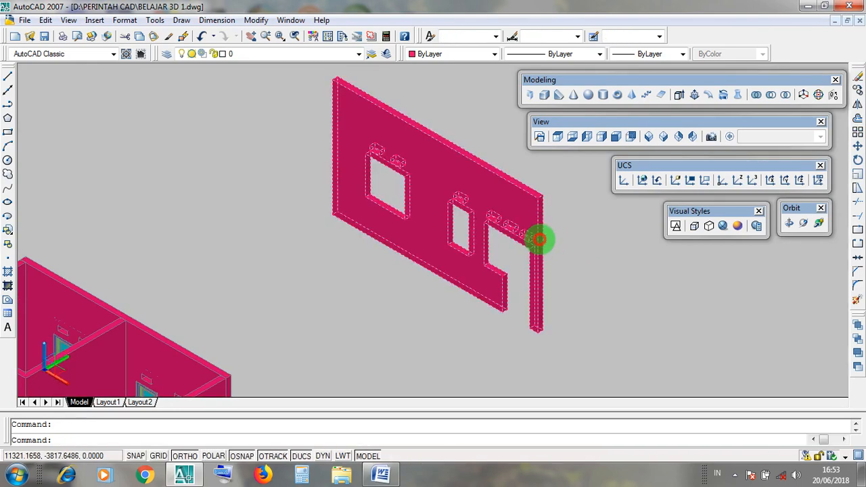
pyautogui.press('Escape')
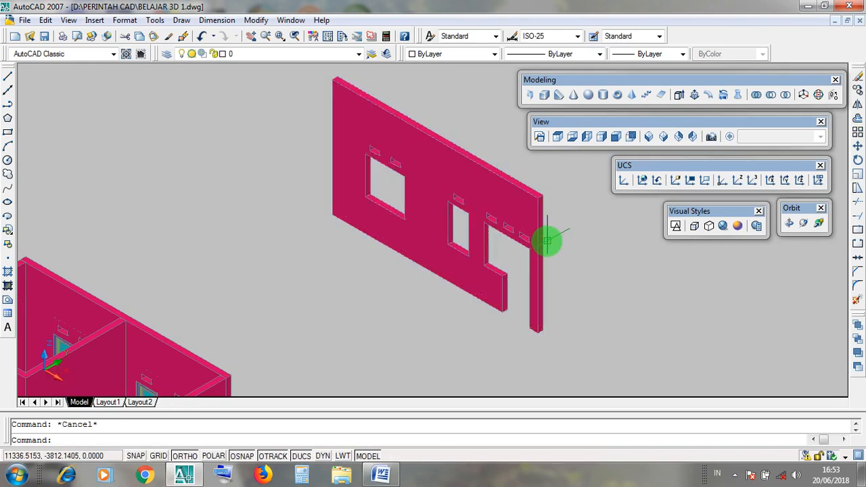
pyautogui.click(543, 241)
pyautogui.press('Escape')
pyautogui.moveTo(394, 298); pyautogui.dragTo(557, 211, button='middle')
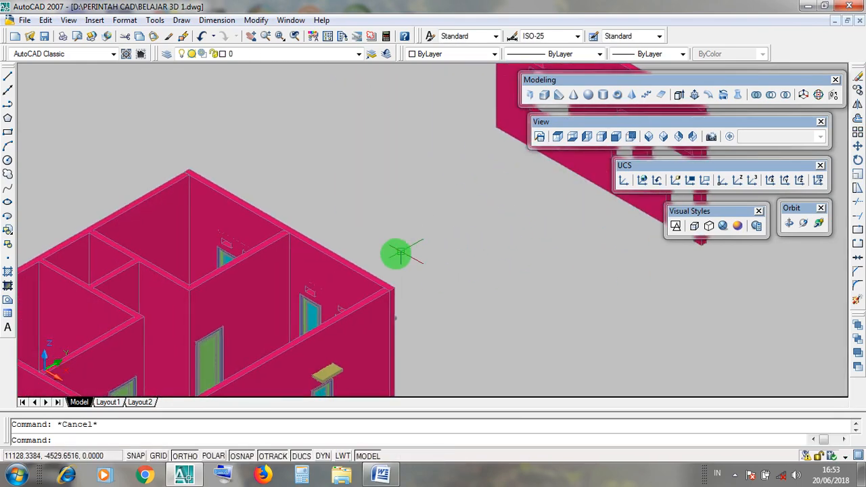
pyautogui.scroll(-3, 368, 267)
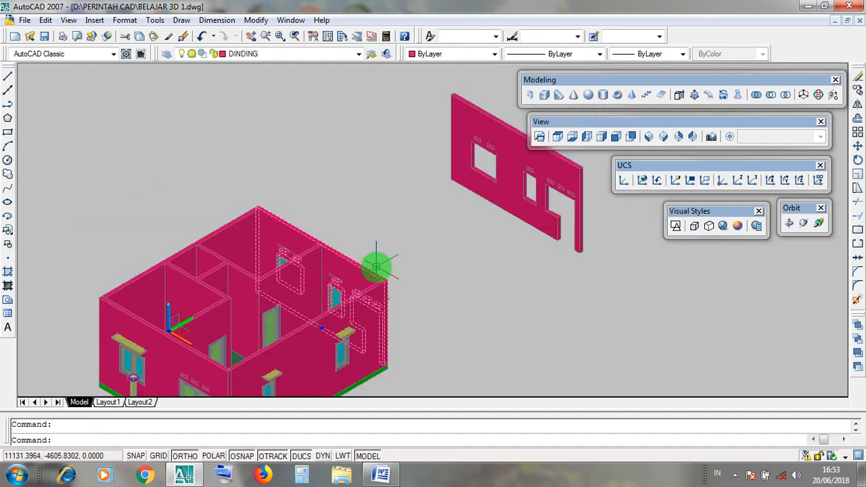
pyautogui.moveTo(580, 224); pyautogui.dragTo(555, 232, button='middle')
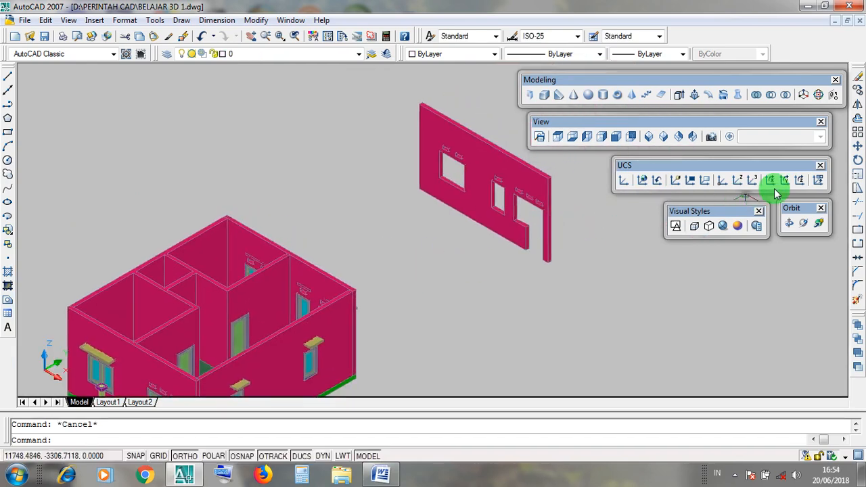
# - Orbit the finished house model to examine the outside of its rear wall, with the door, windows and canopies
pyautogui.click(803, 222)
pyautogui.moveTo(327, 315); pyautogui.dragTo(404, 263)
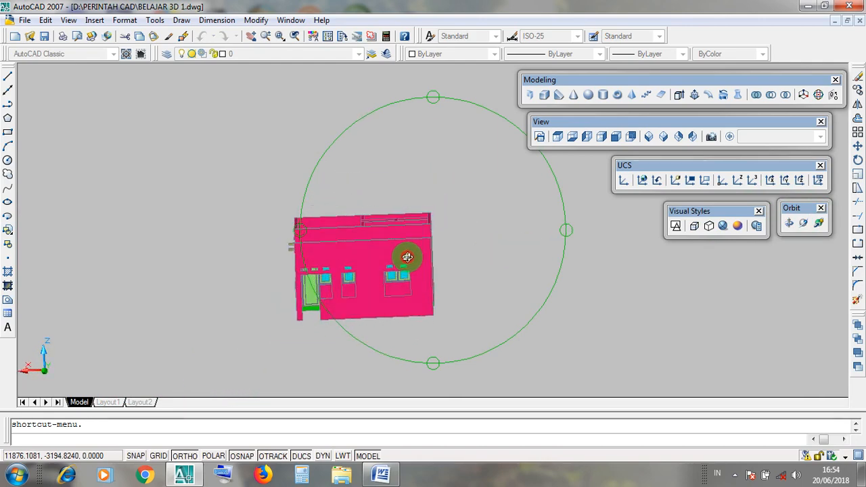
pyautogui.scroll(2, 375, 274)
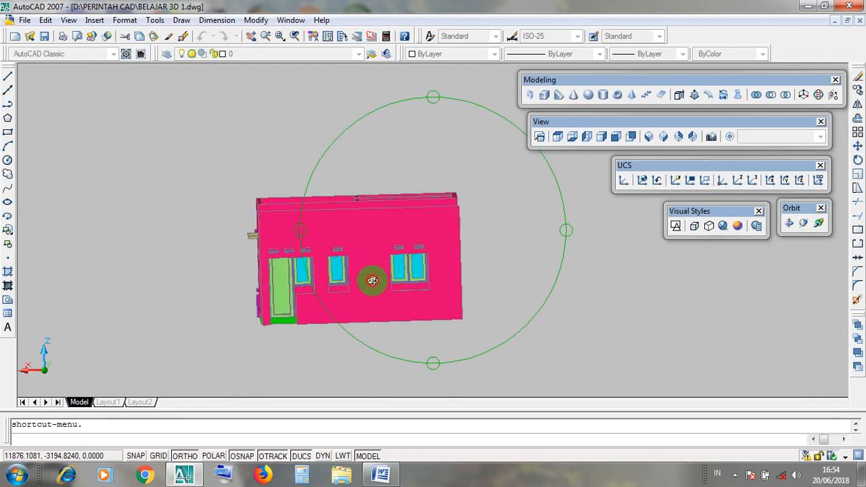
pyautogui.moveTo(373, 280); pyautogui.dragTo(416, 319)
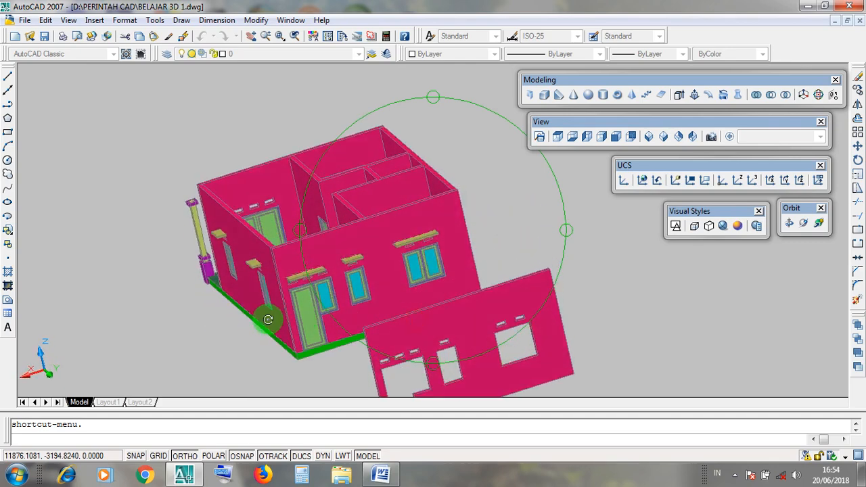
pyautogui.moveTo(268, 320); pyautogui.dragTo(319, 309)
pyautogui.moveTo(375, 315); pyautogui.dragTo(308, 312)
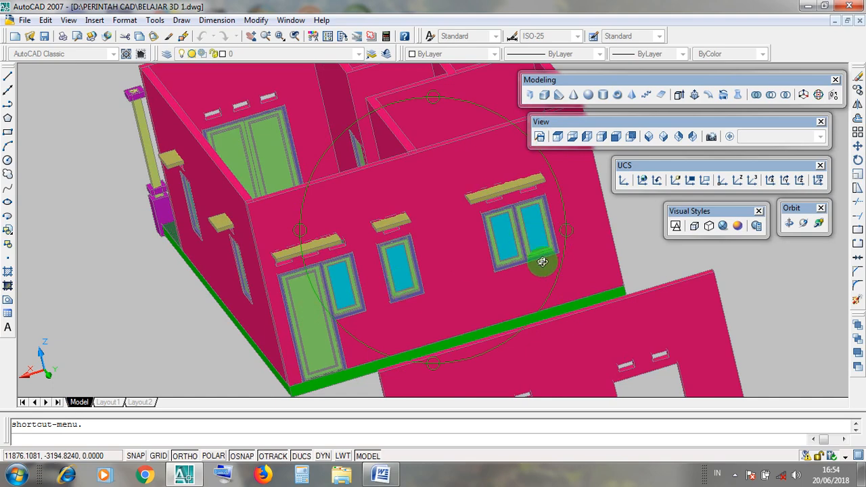
pyautogui.scroll(-3, 459, 278)
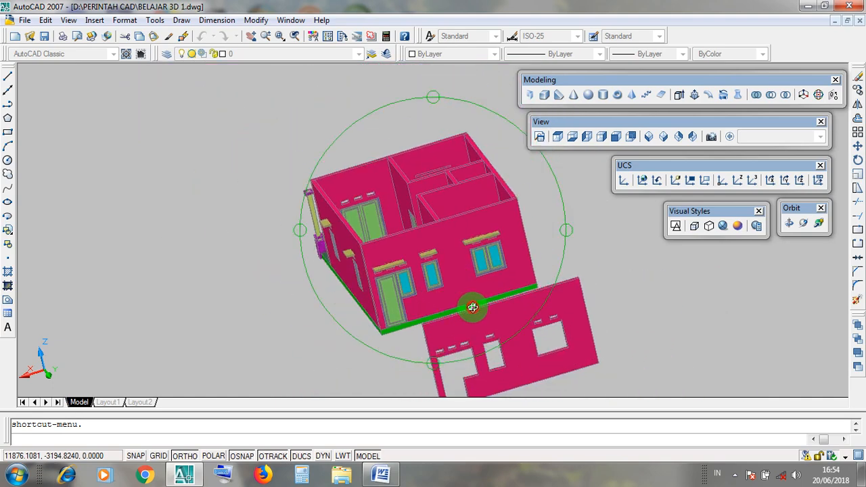
pyautogui.moveTo(468, 303); pyautogui.dragTo(520, 271)
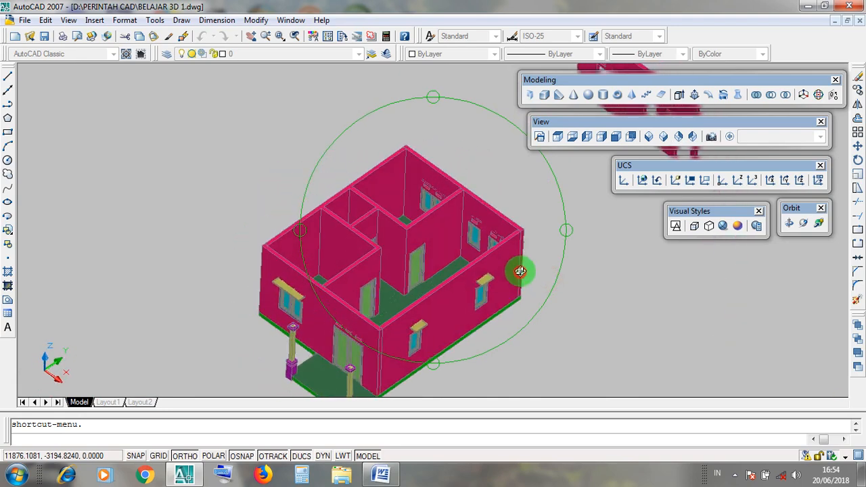
# - Orbit the house model to examine the rear wall's door and windows from the inside, looking from the front
pyautogui.moveTo(403, 298); pyautogui.dragTo(475, 284)
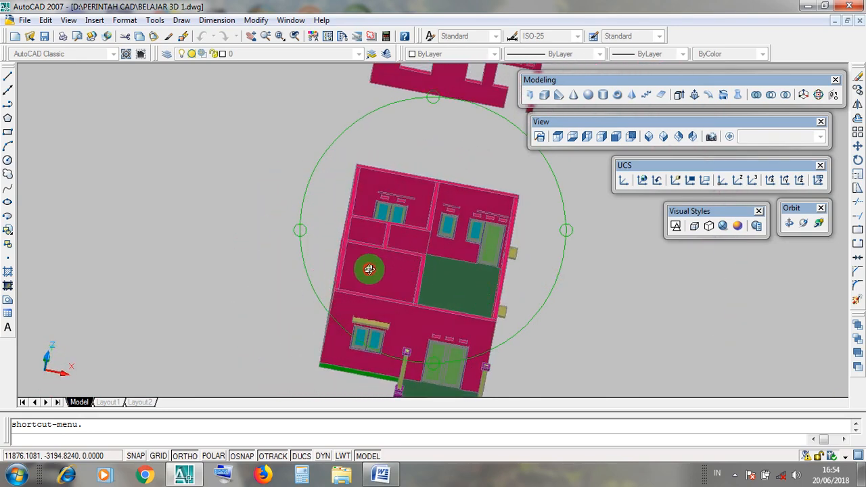
pyautogui.moveTo(369, 269); pyautogui.dragTo(491, 217)
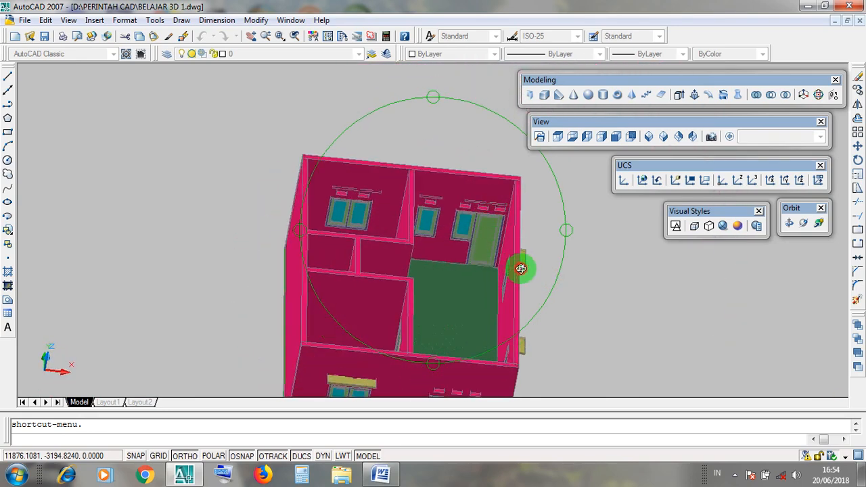
pyautogui.moveTo(521, 269); pyautogui.dragTo(516, 251)
pyautogui.moveTo(363, 257); pyautogui.dragTo(381, 281)
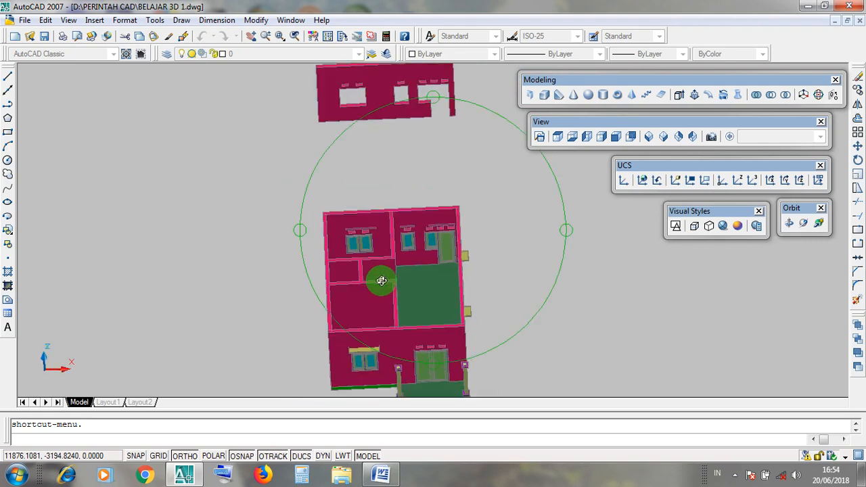
pyautogui.moveTo(413, 233); pyautogui.dragTo(412, 217)
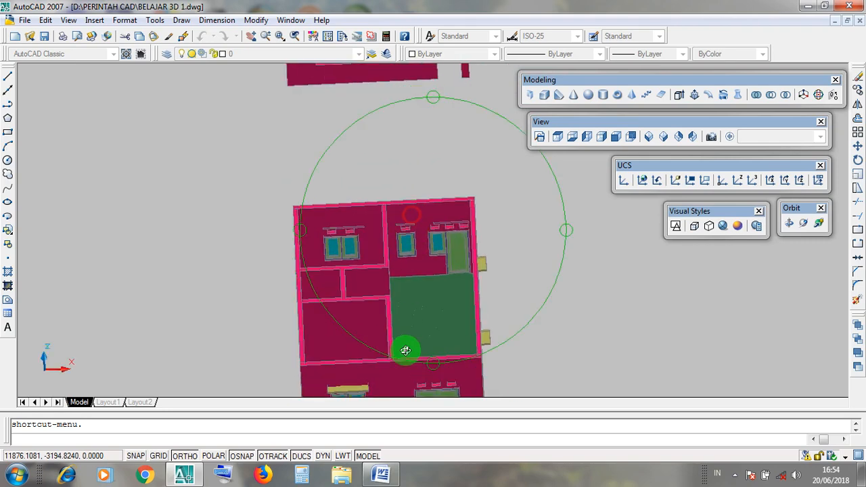
pyautogui.moveTo(404, 350); pyautogui.dragTo(393, 236)
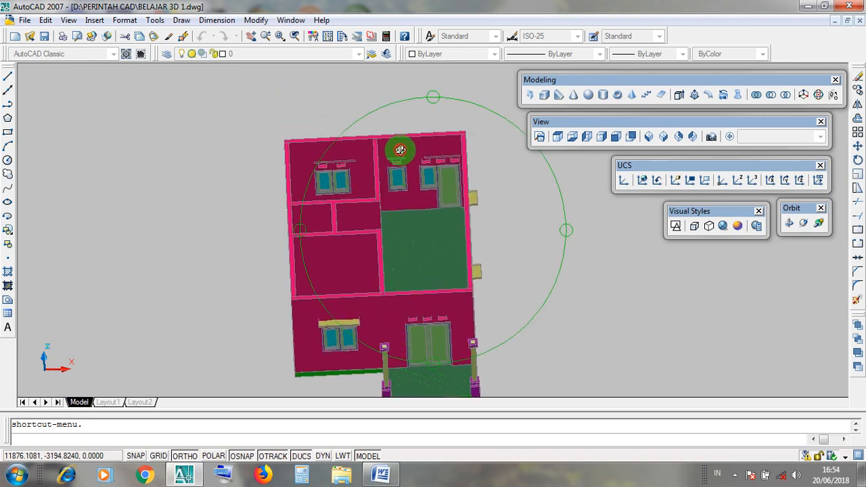
pyautogui.moveTo(394, 330); pyautogui.dragTo(394, 264)
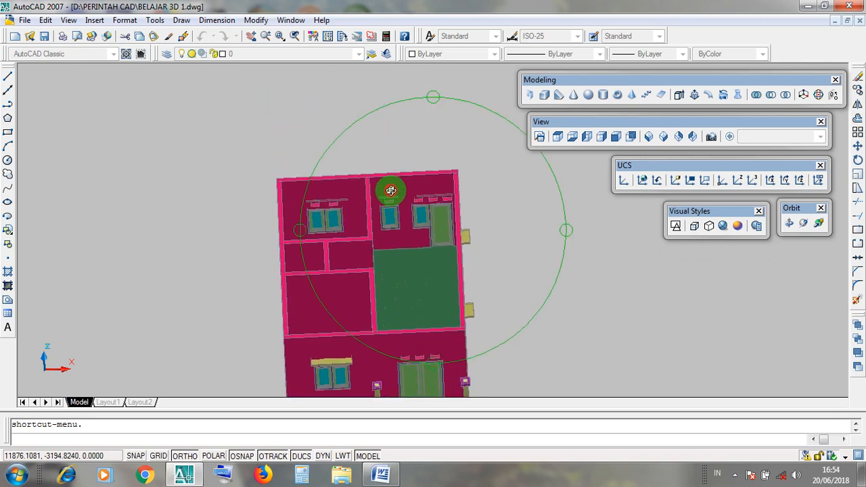
pyautogui.moveTo(391, 191); pyautogui.dragTo(441, 228)
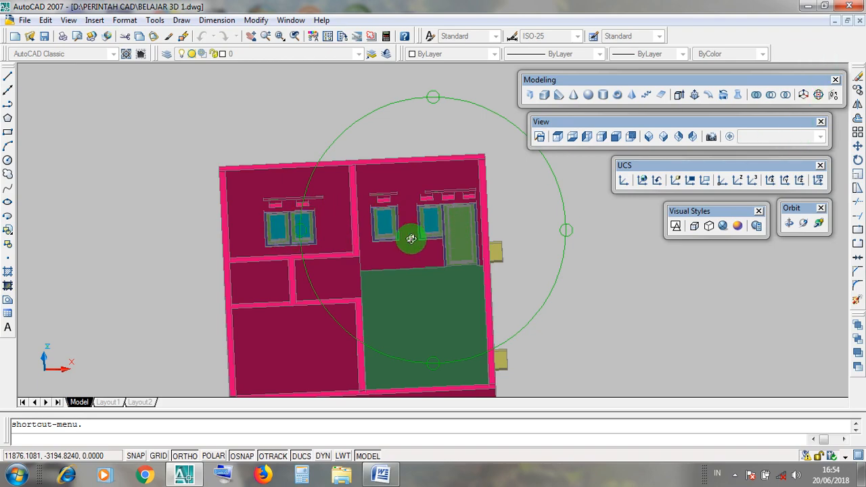
pyautogui.moveTo(411, 239); pyautogui.dragTo(406, 177)
pyautogui.click(729, 136)
pyautogui.moveTo(486, 314); pyautogui.dragTo(477, 239)
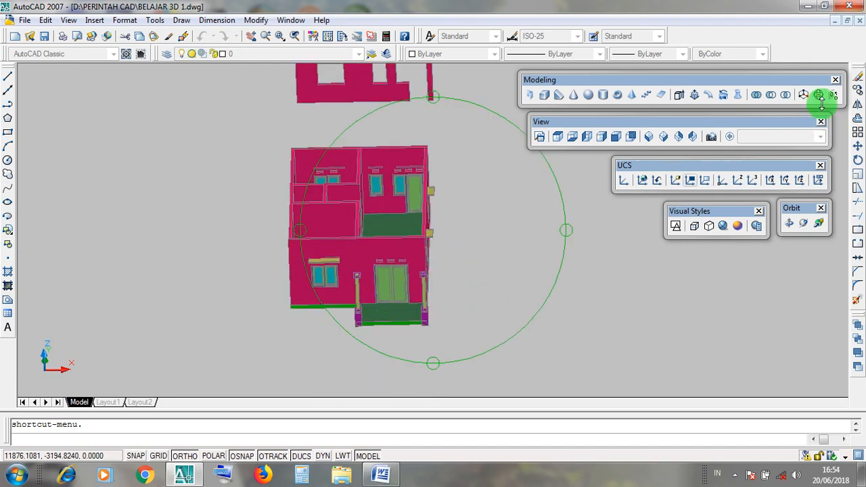
# - Switch back to LATIHAN GAMBAR 3D.dwg and examine the door and window positions in the BELAKANG elevation
pyautogui.click(834, 25)
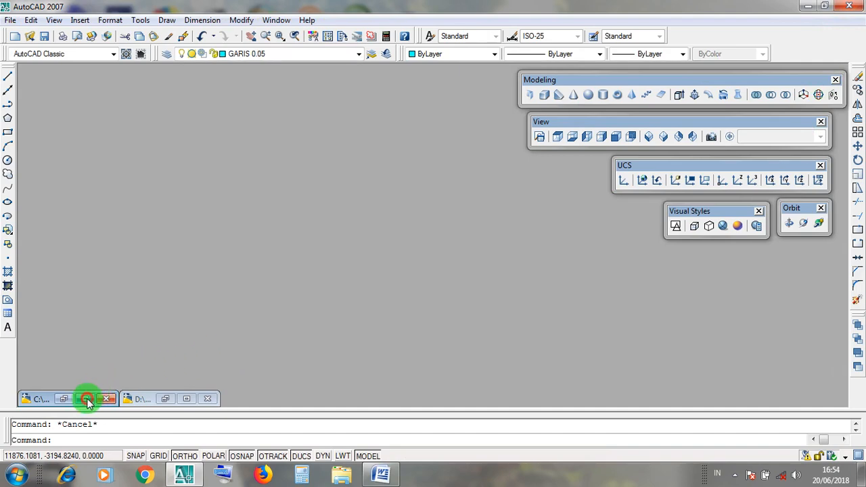
pyautogui.click(86, 400)
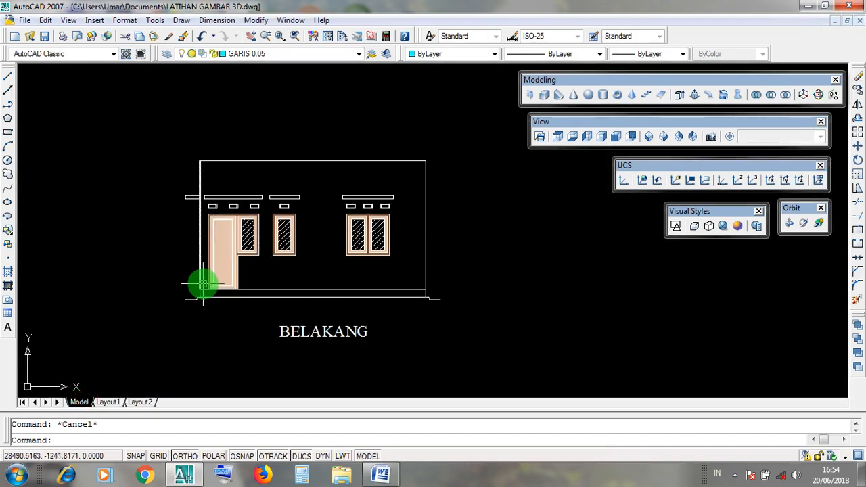
pyautogui.scroll(3, 203, 284)
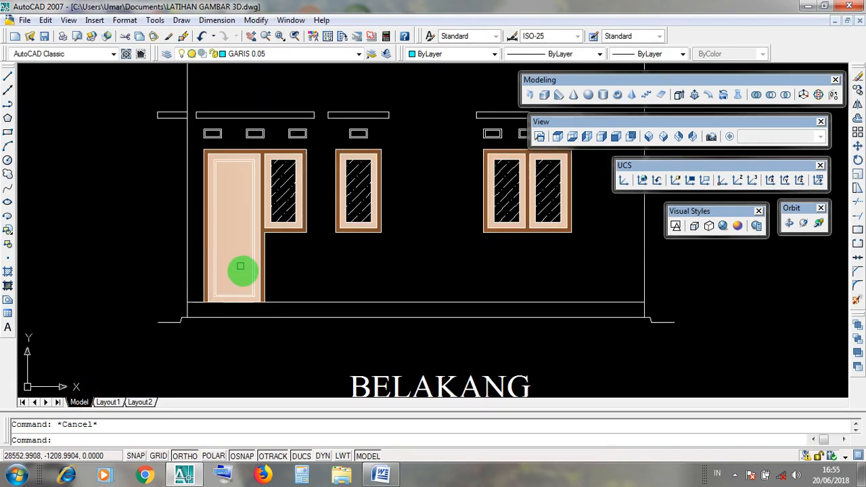
pyautogui.scroll(-4, 257, 284)
pyautogui.scroll(3, 387, 272)
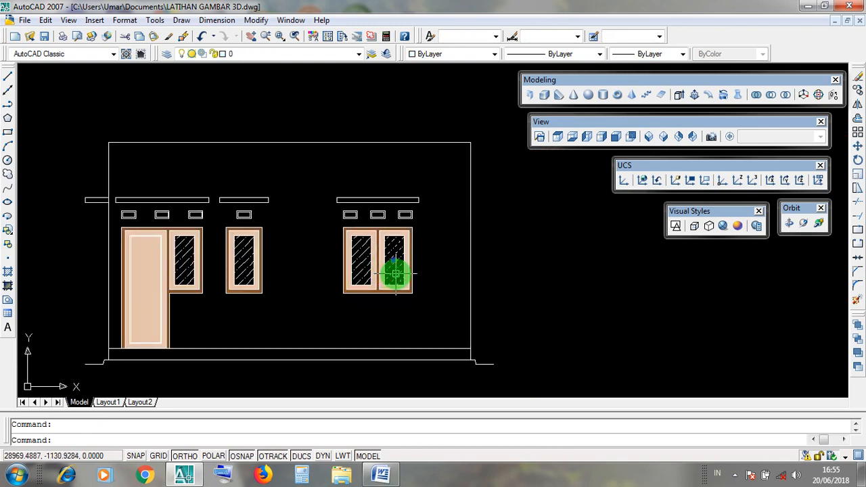
pyautogui.press('Escape')
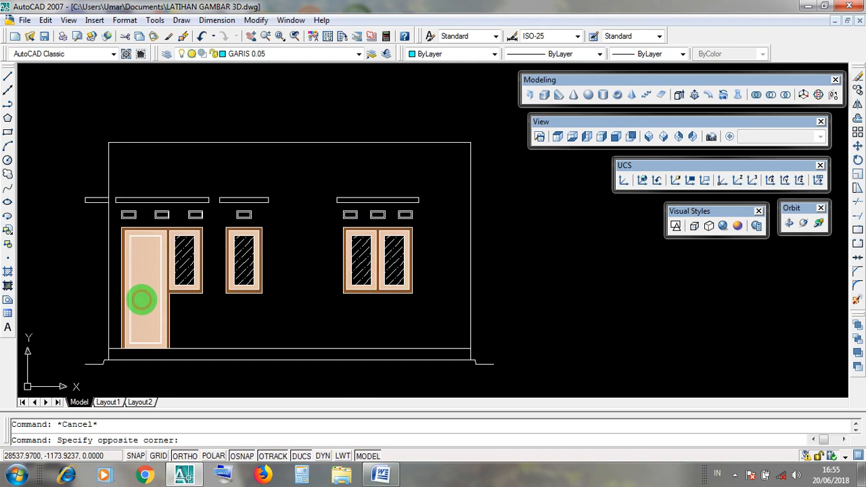
# - Switch to BELAJAR 3D 1.dwg and compare the rear door's position in the finished house with the detached rear wall
pyautogui.click(834, 21)
pyautogui.click(186, 399)
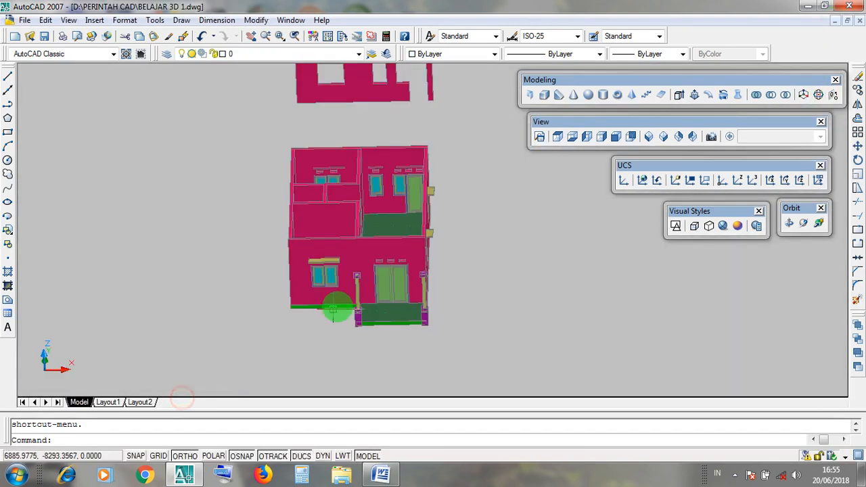
pyautogui.scroll(3, 409, 170)
pyautogui.click(395, 237)
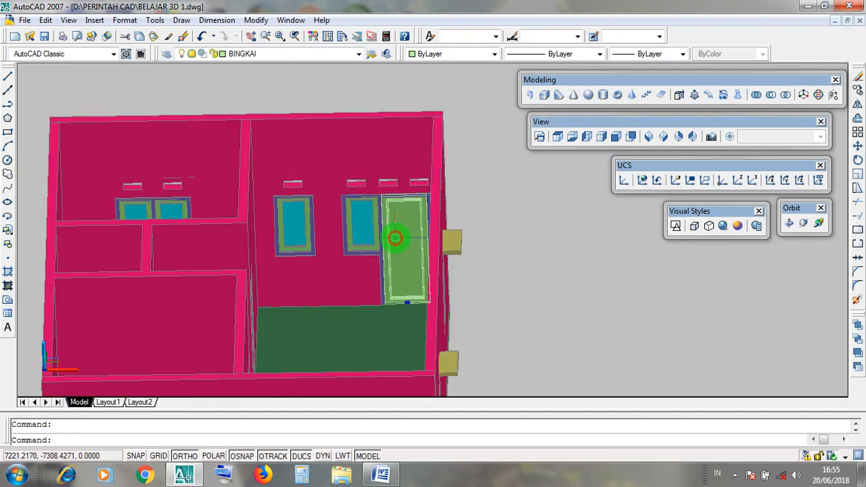
pyautogui.scroll(2, 146, 210)
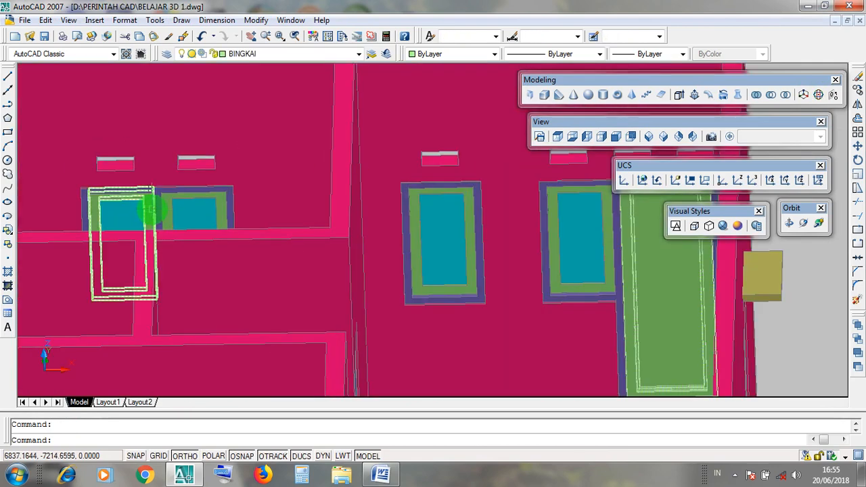
pyautogui.scroll(-7, 189, 220)
pyautogui.scroll(-3, 195, 218)
pyautogui.press('Escape')
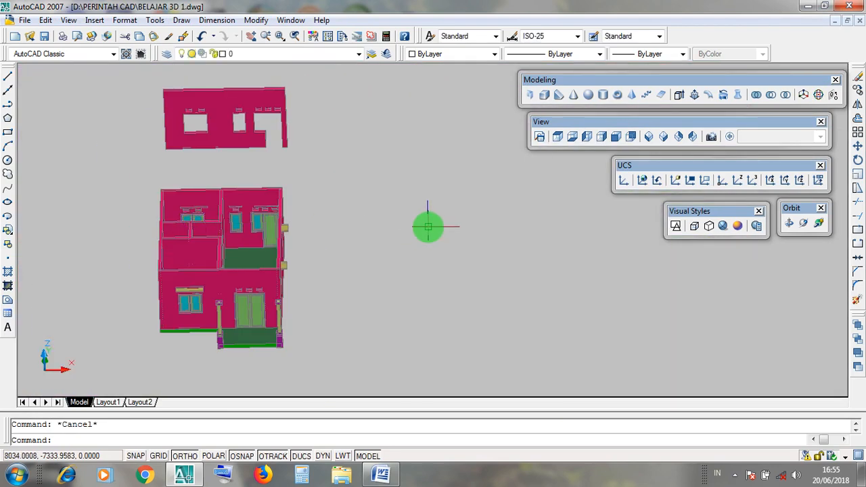
pyautogui.moveTo(289, 224); pyautogui.dragTo(324, 238, button='middle')
pyautogui.click(292, 136)
pyautogui.press('Escape')
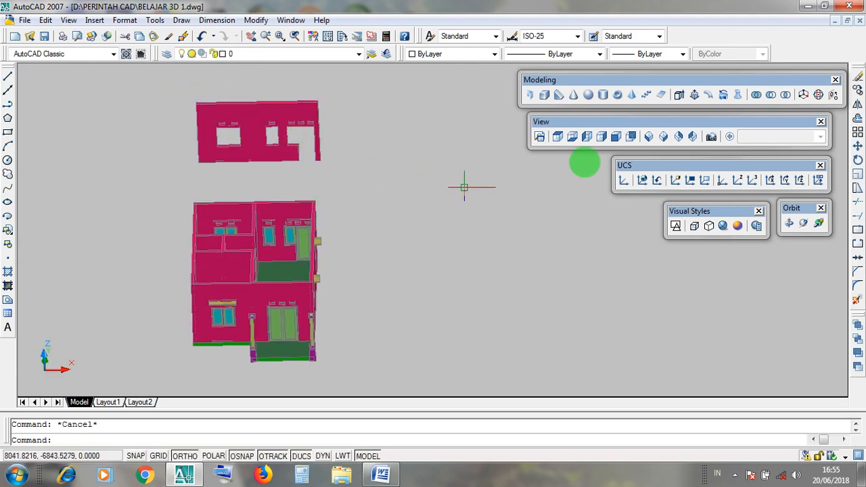
# - Switch back to LATIHAN GAMBAR 3D.dwg and examine the BELAKANG elevation's door, windows and overall outline
pyautogui.click(834, 23)
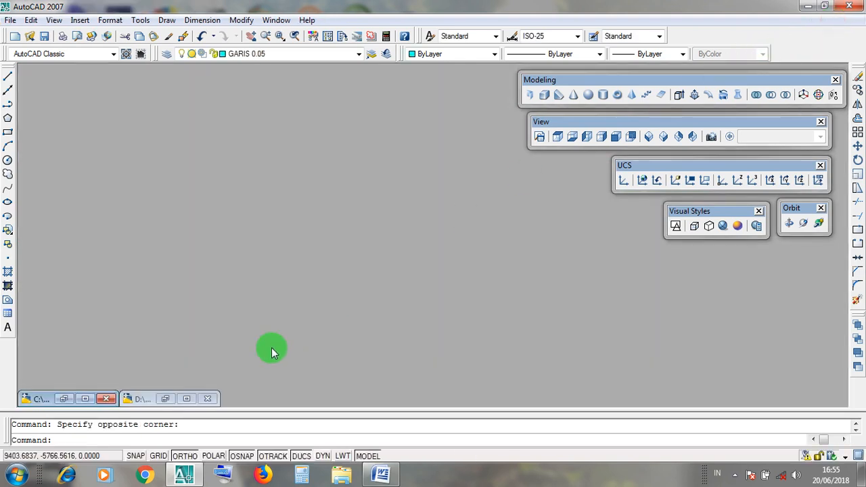
pyautogui.click(85, 399)
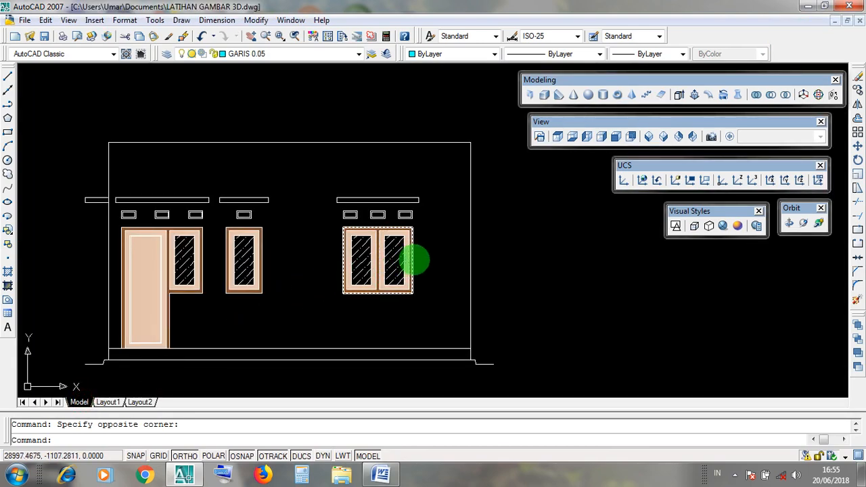
pyautogui.scroll(-5, 414, 261)
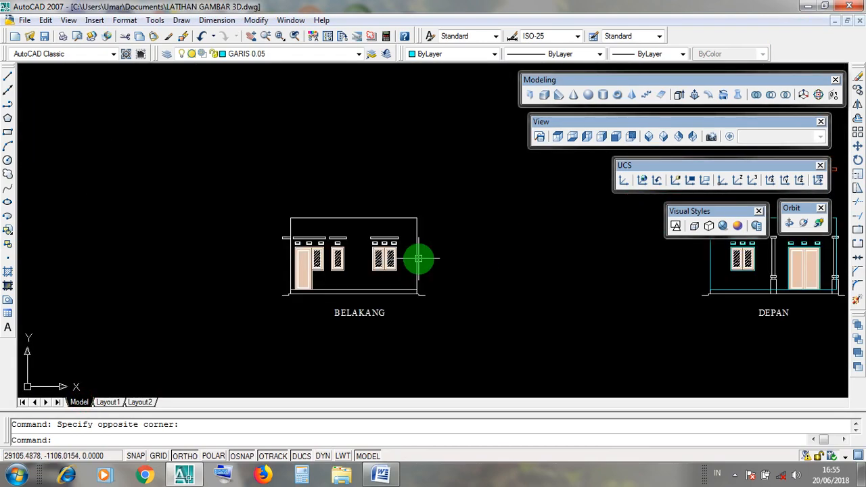
pyautogui.scroll(3, 419, 258)
pyautogui.moveTo(294, 291); pyautogui.dragTo(327, 308, button='middle')
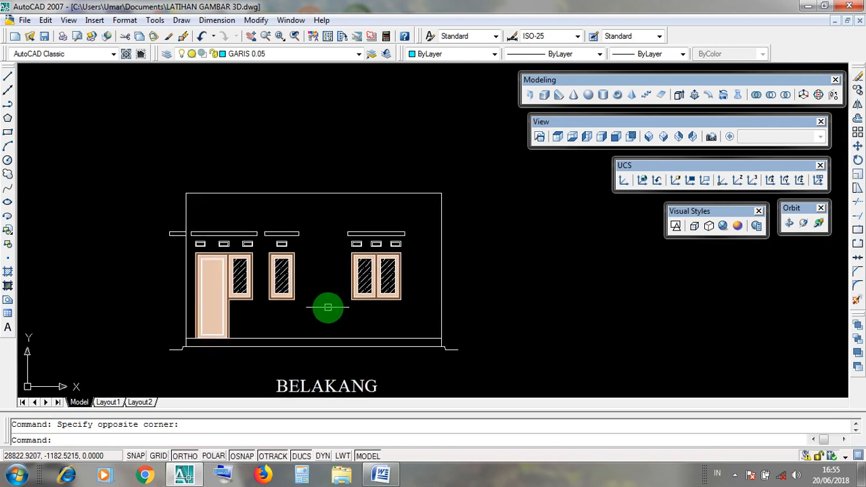
pyautogui.scroll(2, 328, 308)
pyautogui.scroll(-2, 328, 307)
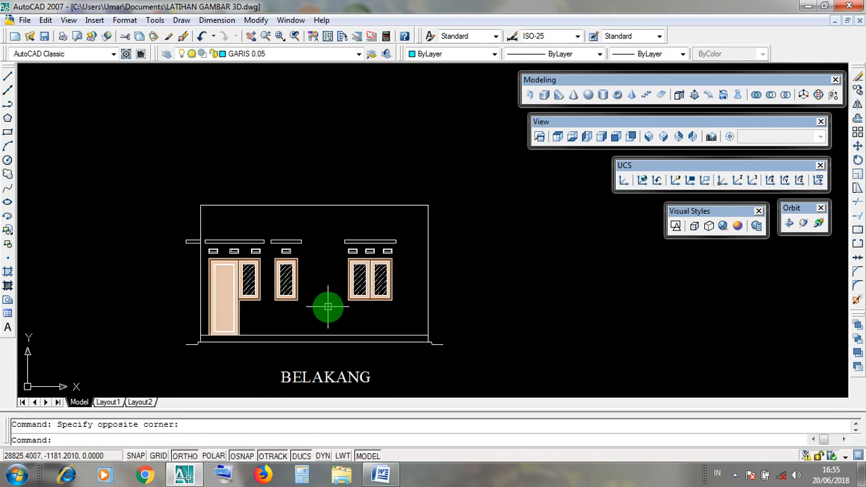
pyautogui.scroll(2, 328, 308)
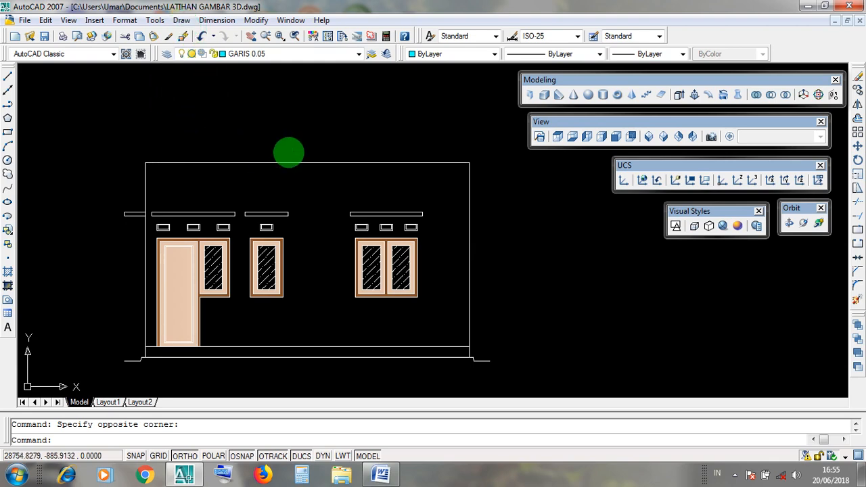
# - Draw a rectangle over the BELAKANG wall outline, from its upper-left corner to the right end of the floor line
pyautogui.click(182, 20)
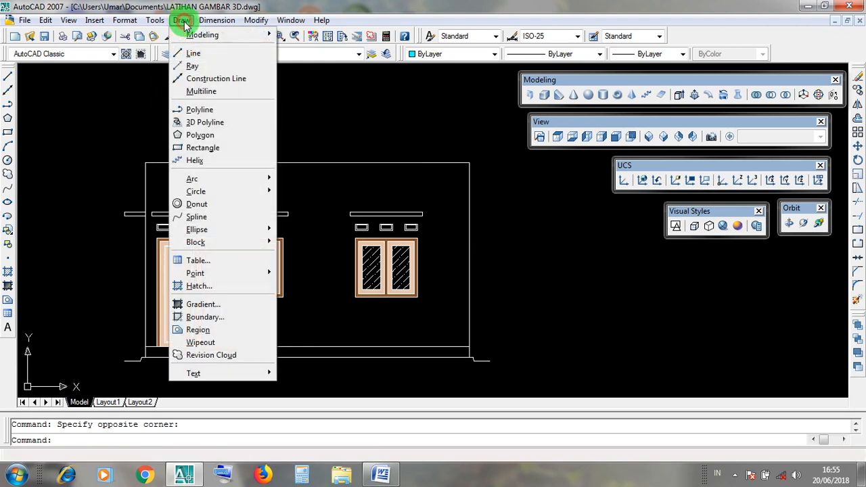
pyautogui.click(232, 153)
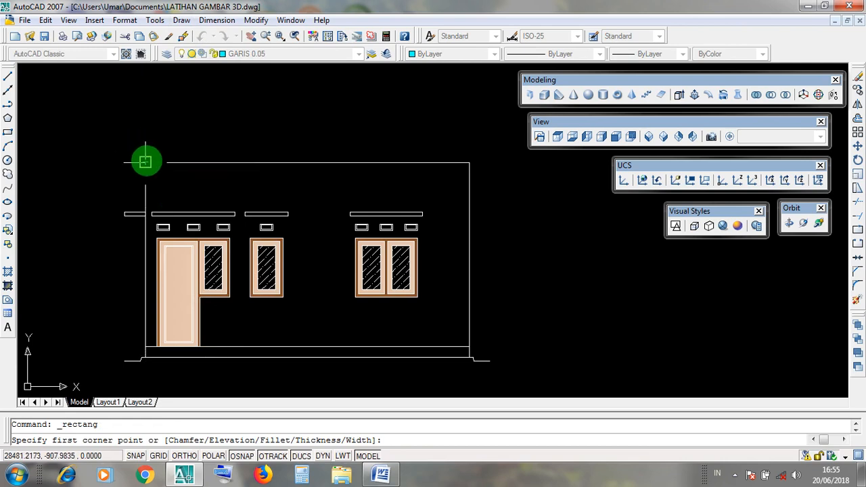
pyautogui.moveTo(146, 163)
pyautogui.mouseDown()
pyautogui.moveTo(286, 239)
pyautogui.moveTo(385, 324)
pyautogui.moveTo(469, 347)
pyautogui.mouseUp()
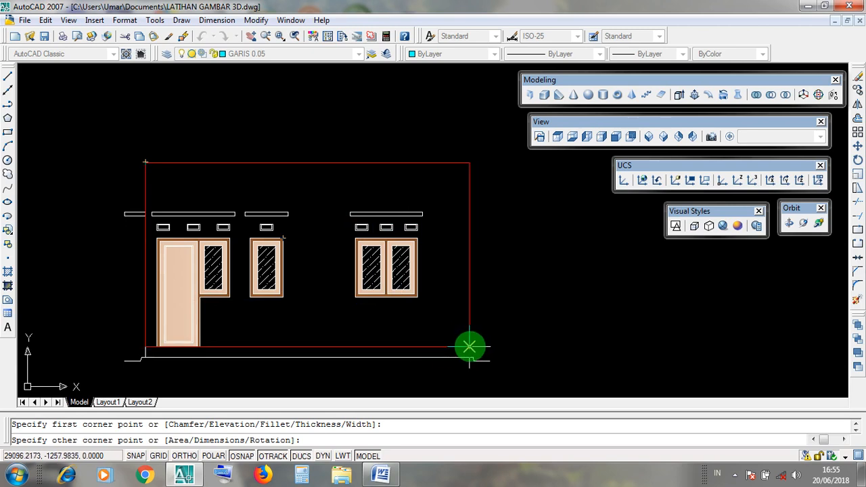
pyautogui.click(469, 346)
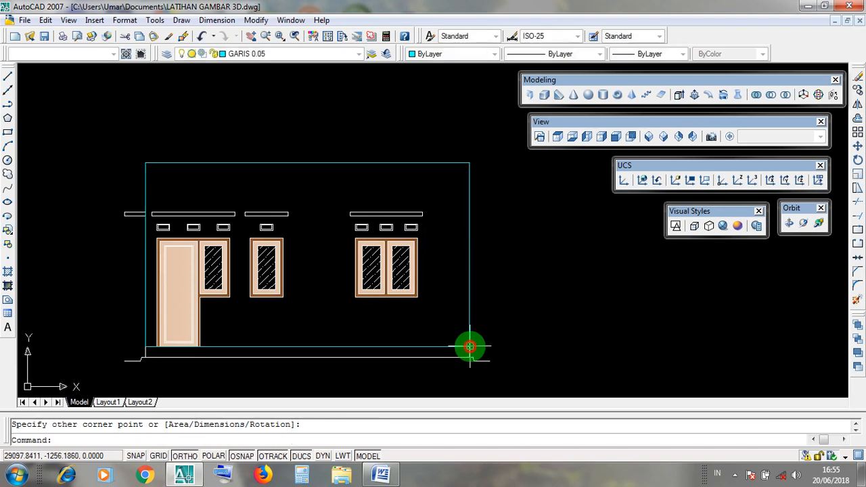
pyautogui.scroll(3, 452, 358)
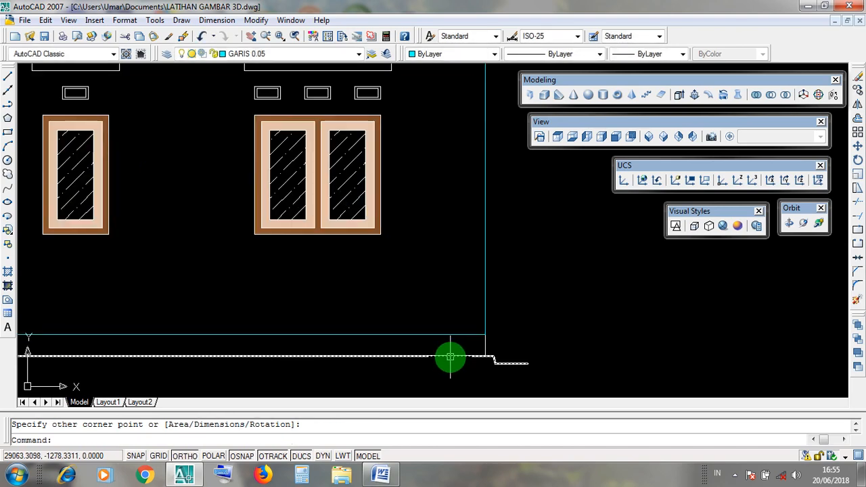
pyautogui.scroll(-4, 450, 358)
pyautogui.click(443, 349)
pyautogui.scroll(2, 229, 340)
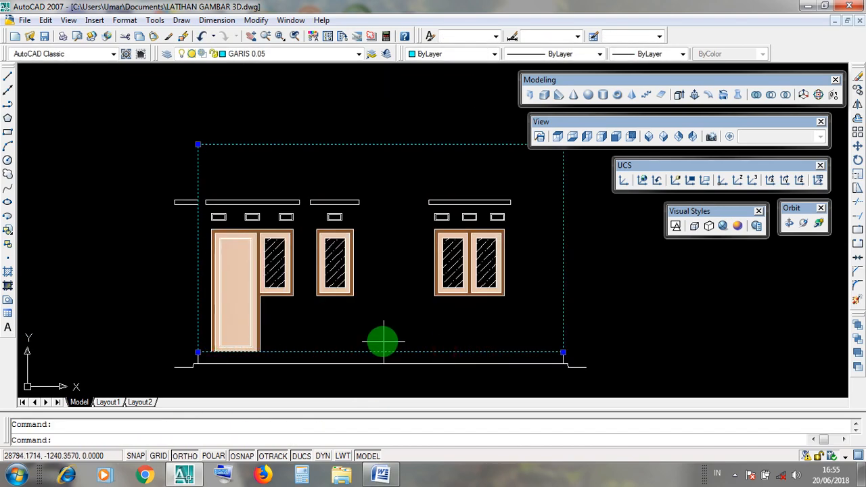
pyautogui.moveTo(383, 341); pyautogui.dragTo(323, 334, button='middle')
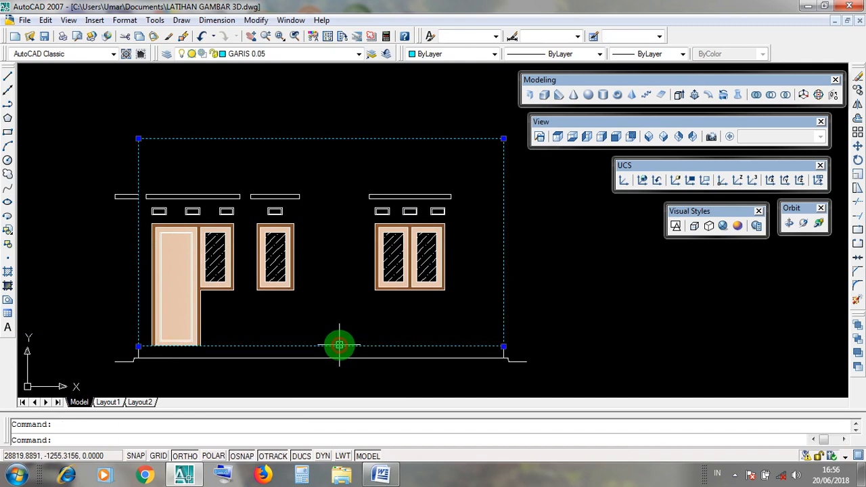
pyautogui.press('Escape')
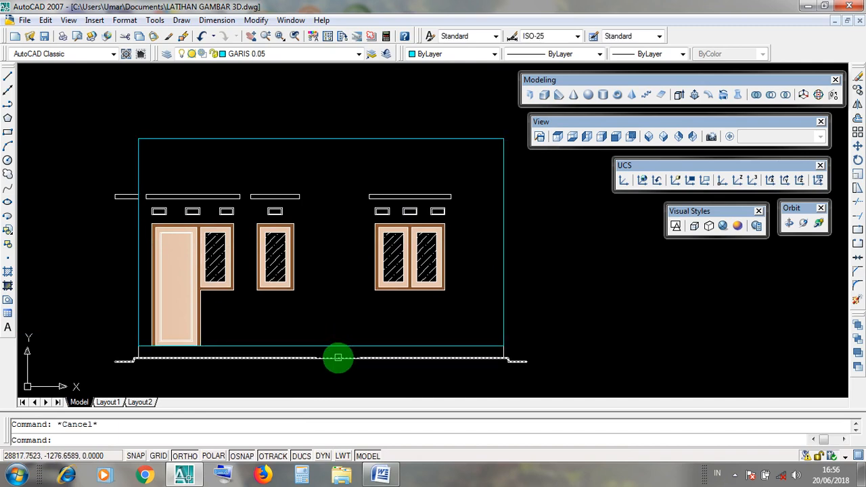
# - Delete the rectangle traced over the BELAKANG wall outline
pyautogui.scroll(1, 338, 358)
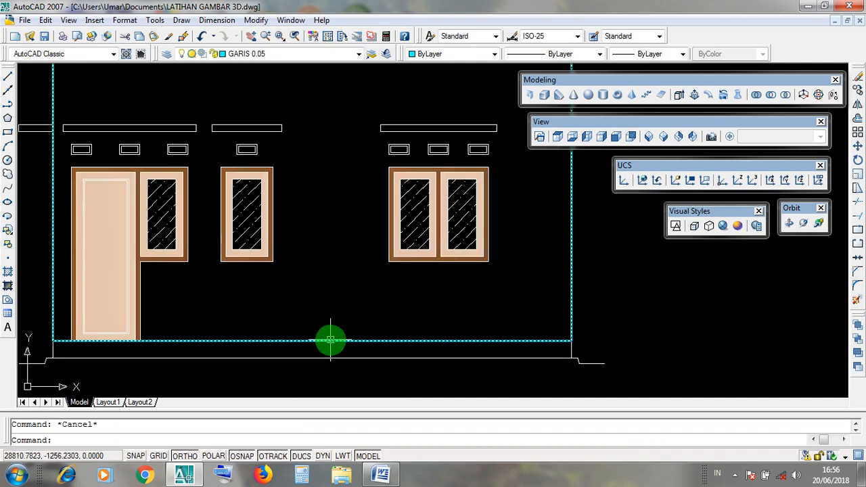
pyautogui.click(330, 339)
pyautogui.scroll(-2, 331, 339)
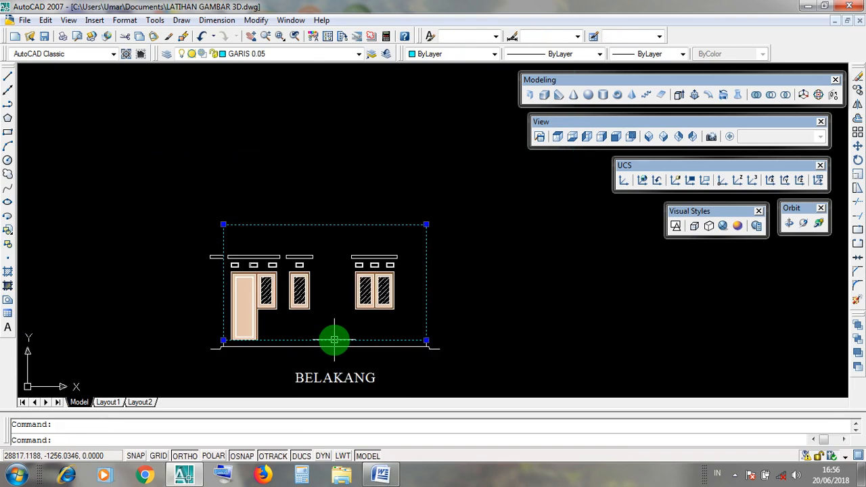
pyautogui.press('Delete')
# - Examine the BELAKANG elevation's floor and ground lines and the edges that bound the wall above the floor line
pyautogui.scroll(2, 334, 340)
pyautogui.click(331, 335)
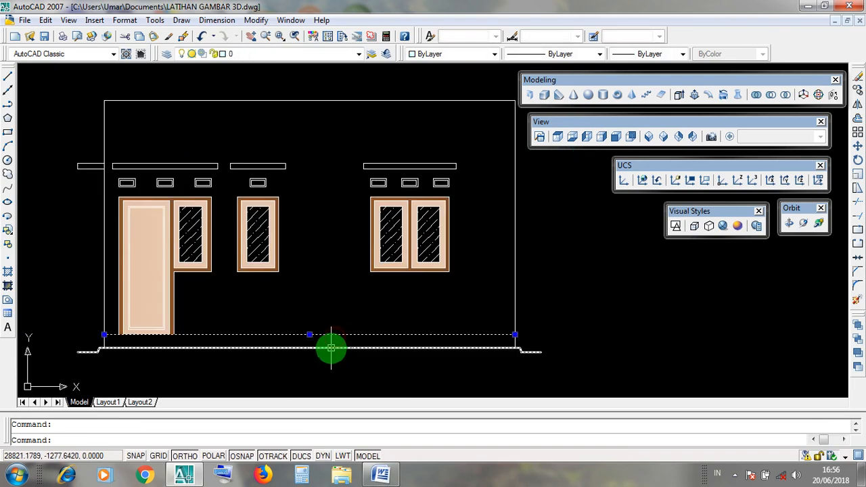
pyautogui.click(331, 348)
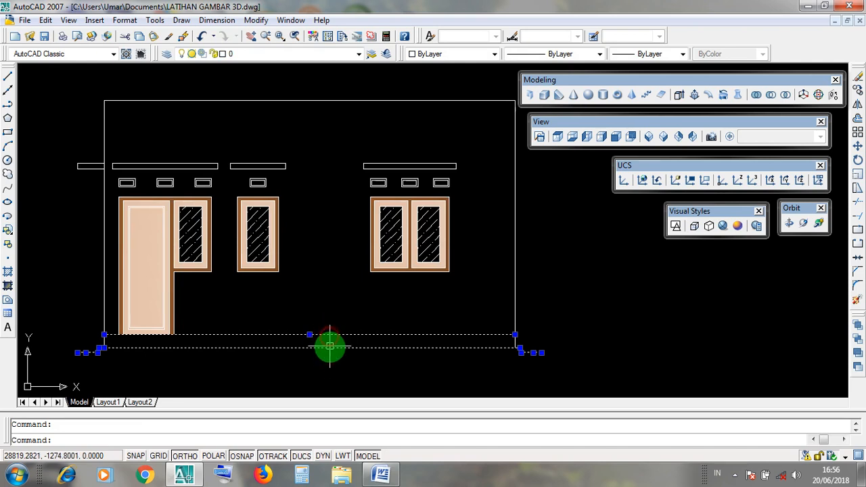
pyautogui.press('Escape')
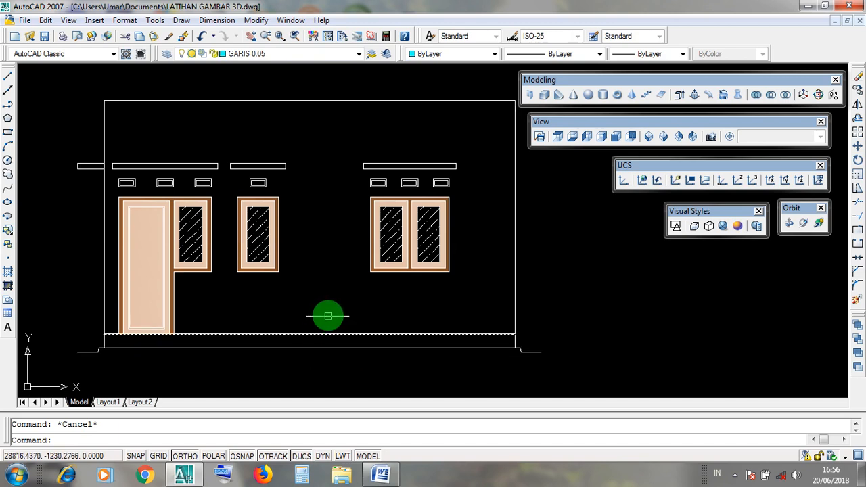
pyautogui.moveTo(324, 314); pyautogui.dragTo(321, 338, button='middle')
pyautogui.click(323, 348)
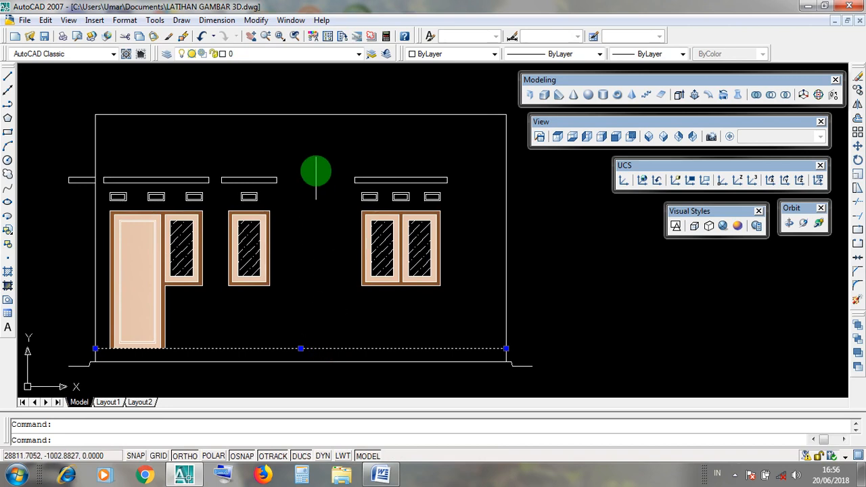
pyautogui.click(311, 115)
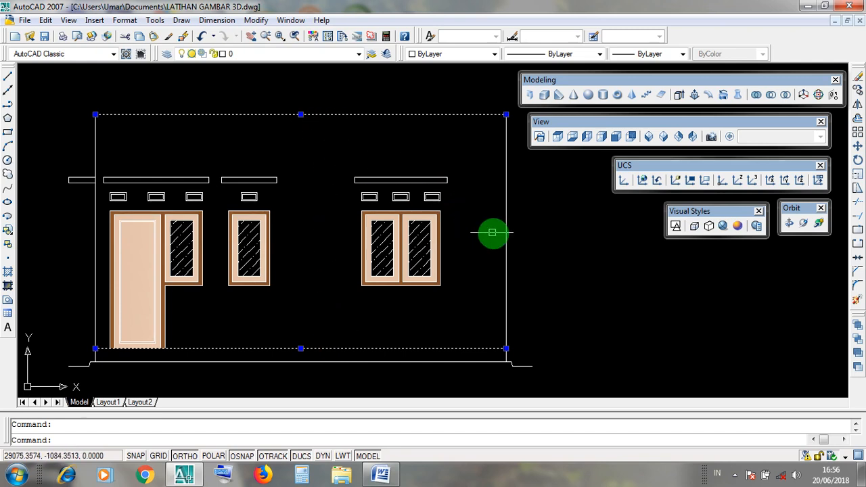
pyautogui.click(94, 250)
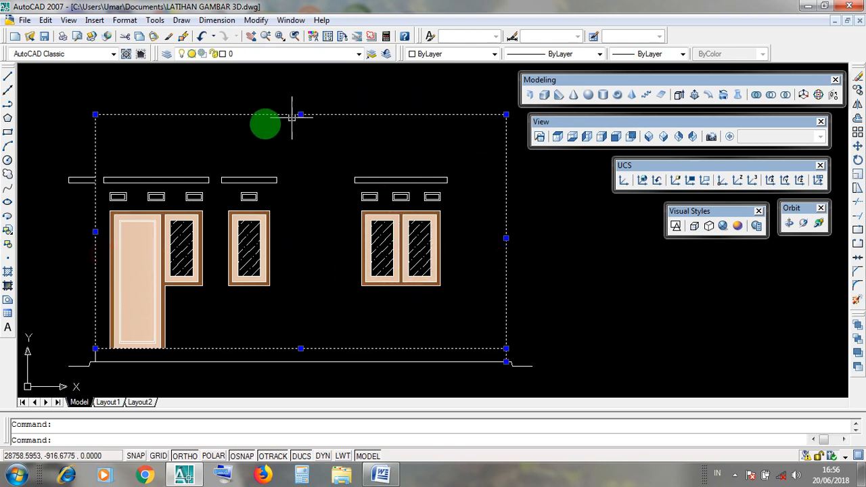
pyautogui.press('Escape')
# - Find the floor plan and examine its rear wall behind KAMAR and R.MAKAN, with the window and door openings
pyautogui.scroll(-8, 377, 328)
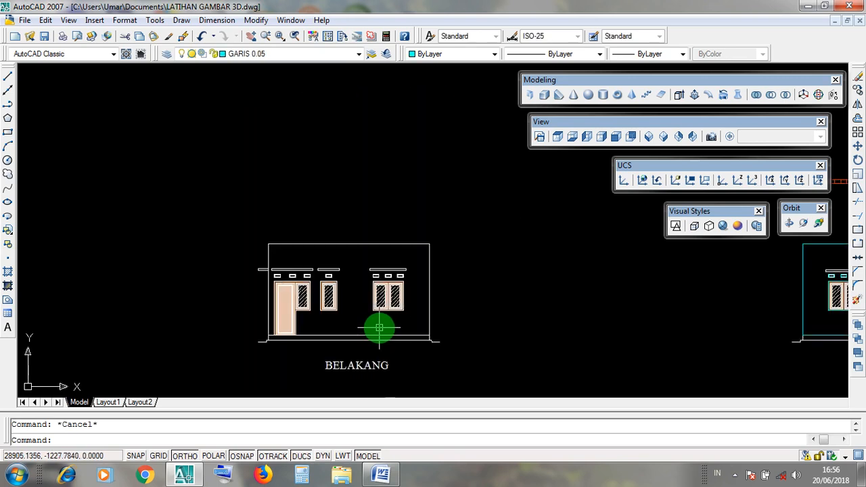
pyautogui.scroll(-5, 394, 295)
pyautogui.moveTo(435, 178); pyautogui.dragTo(391, 342, button='middle')
pyautogui.scroll(4, 438, 234)
pyautogui.scroll(6, 429, 240)
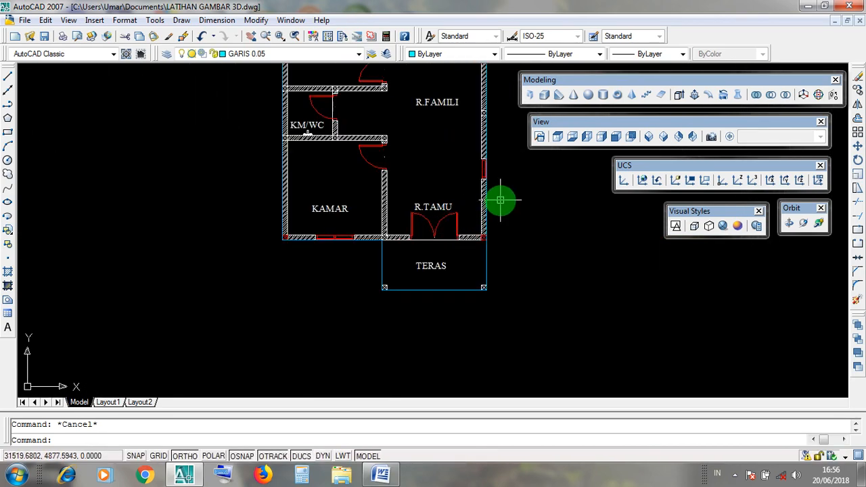
pyautogui.scroll(-2, 479, 284)
pyautogui.scroll(2, 365, 150)
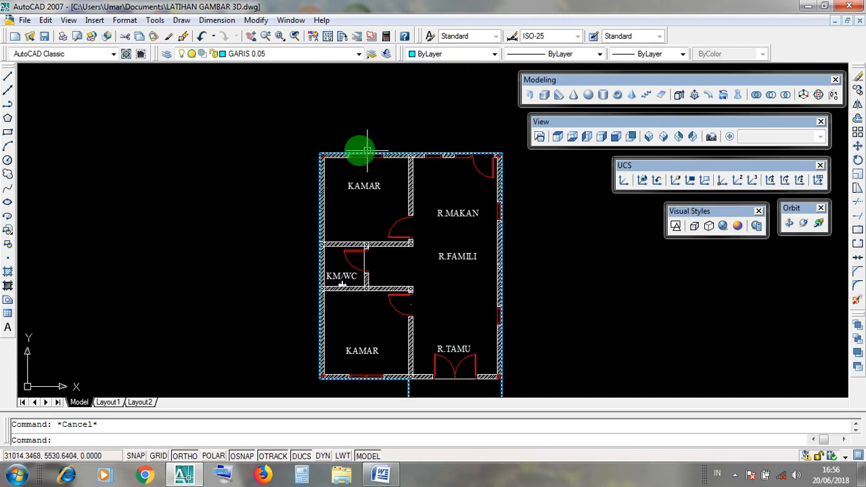
pyautogui.moveTo(386, 160); pyautogui.dragTo(308, 125, button='middle')
pyautogui.moveTo(228, 107); pyautogui.dragTo(419, 129)
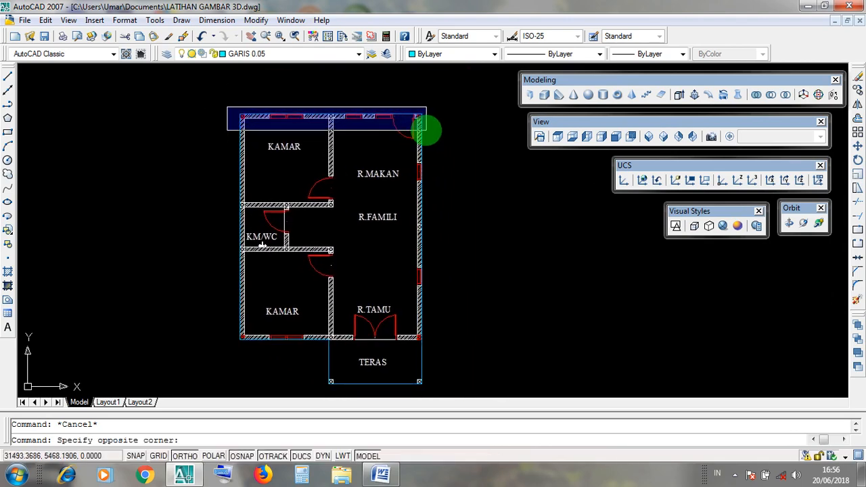
pyautogui.click(426, 130)
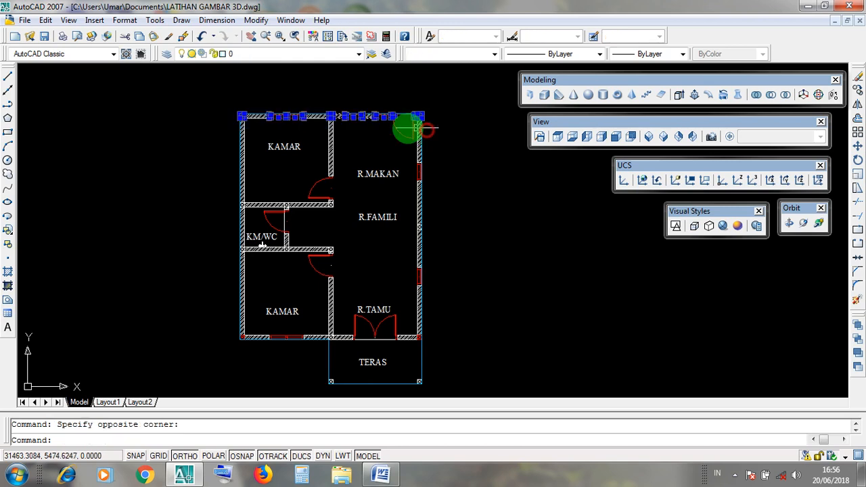
pyautogui.click(229, 106)
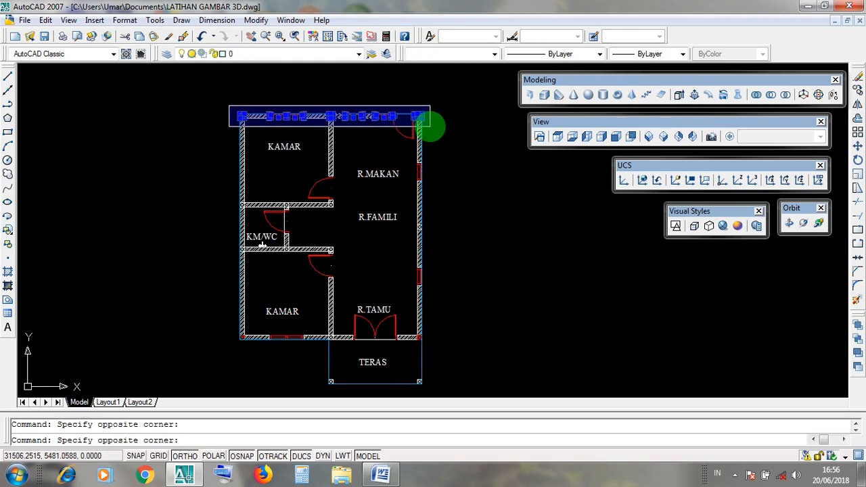
pyautogui.click(430, 125)
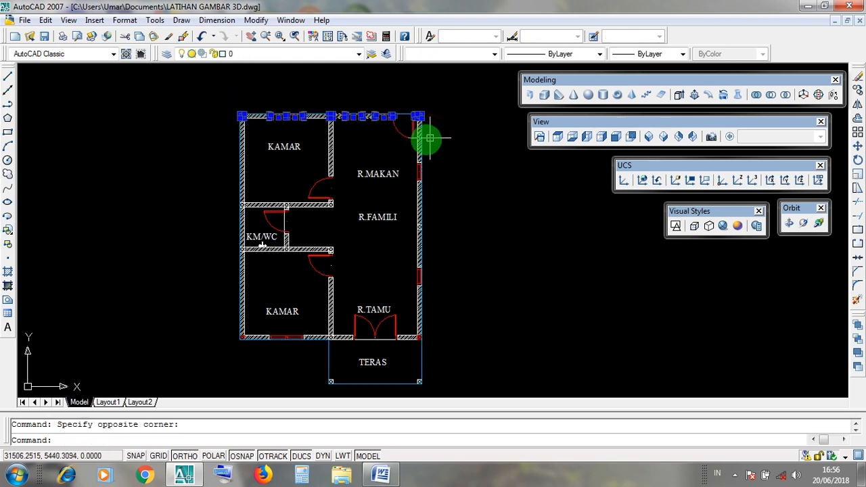
pyautogui.press('Escape')
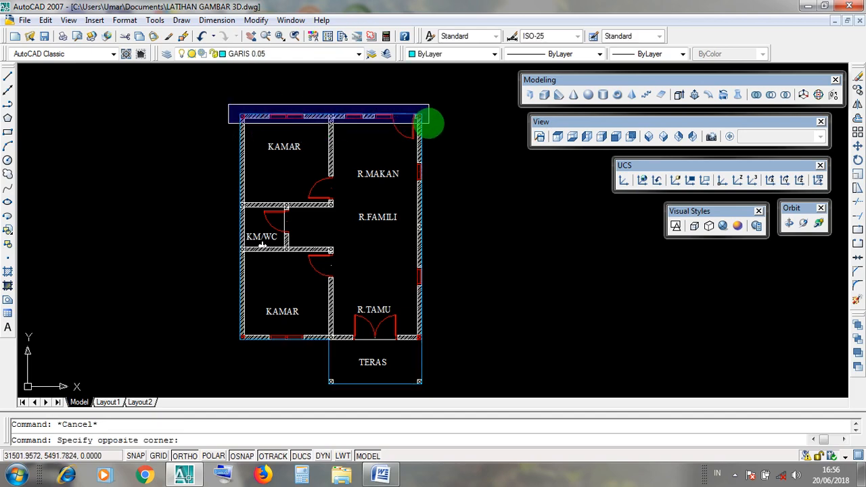
# - Examine the floor plan's rear wall, its two corner columns and the outline along the outer wall faces
pyautogui.click(427, 122)
pyautogui.press('Escape')
pyautogui.scroll(5, 415, 117)
pyautogui.scroll(3, 415, 118)
pyautogui.click(405, 107)
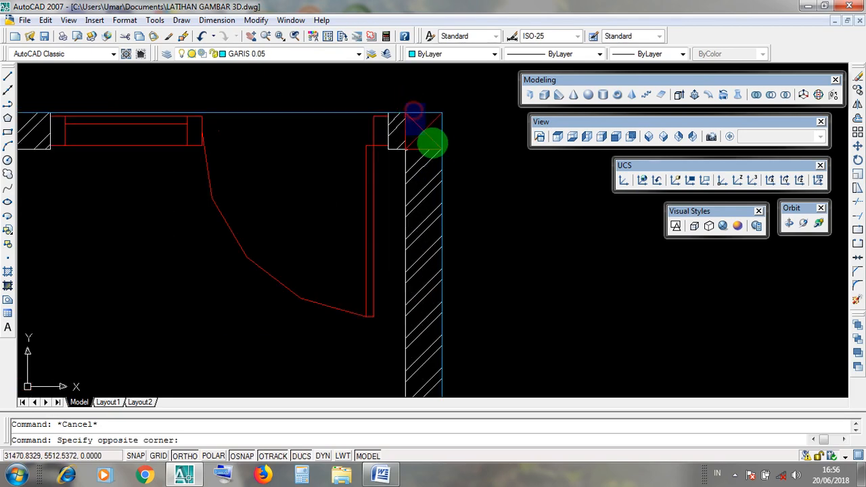
pyautogui.click(447, 161)
pyautogui.click(403, 102)
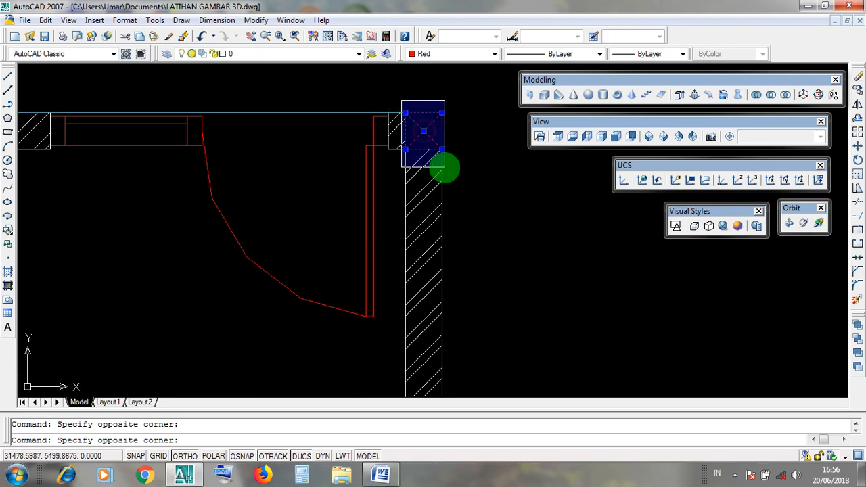
pyautogui.click(447, 170)
pyautogui.scroll(-6, 446, 170)
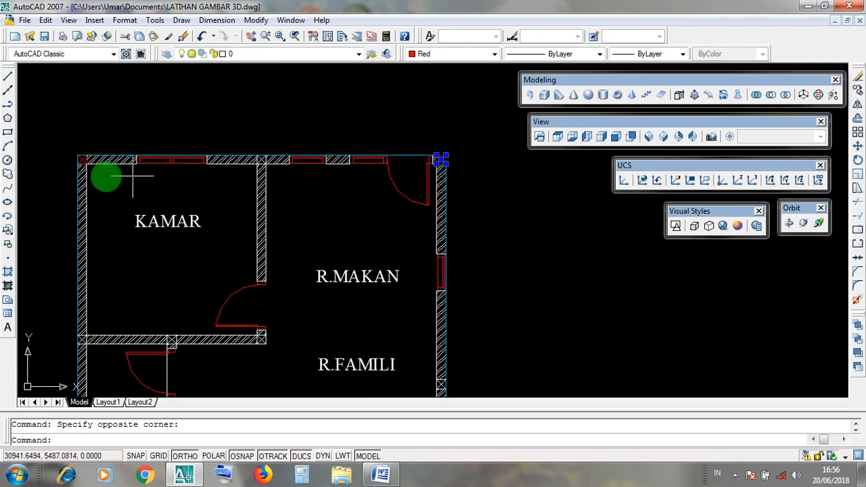
pyautogui.click(55, 140)
pyautogui.click(97, 179)
pyautogui.click(435, 193)
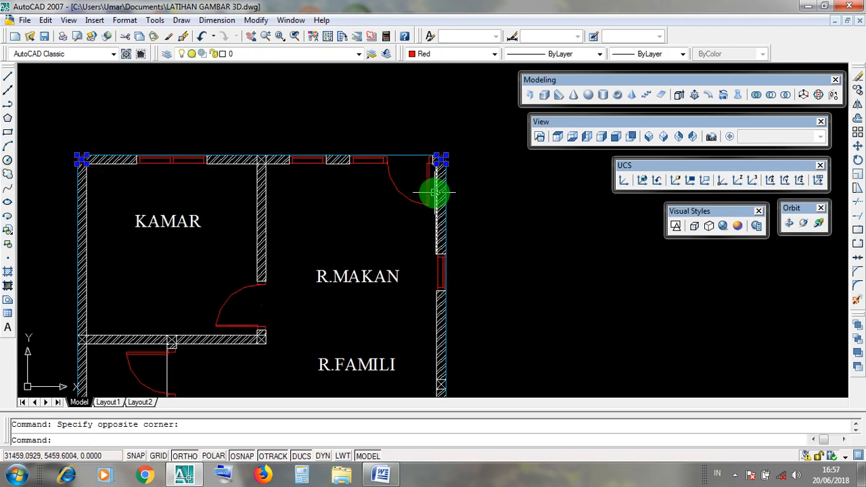
pyautogui.press('Escape')
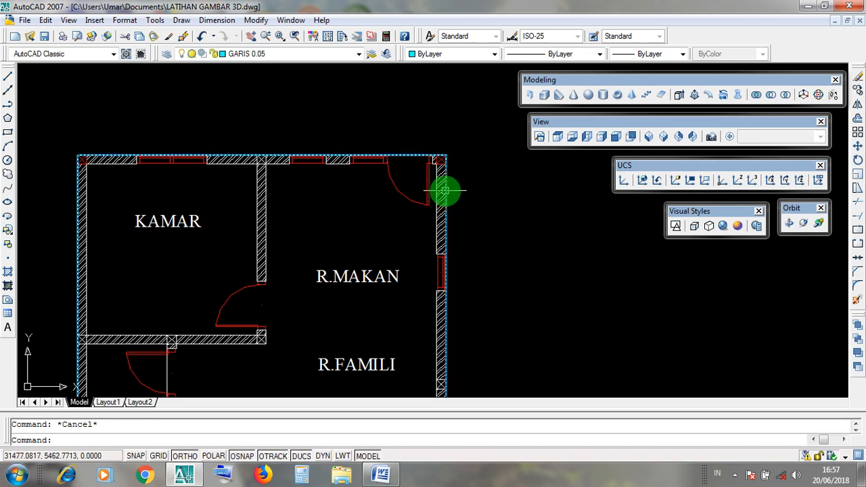
pyautogui.click(446, 192)
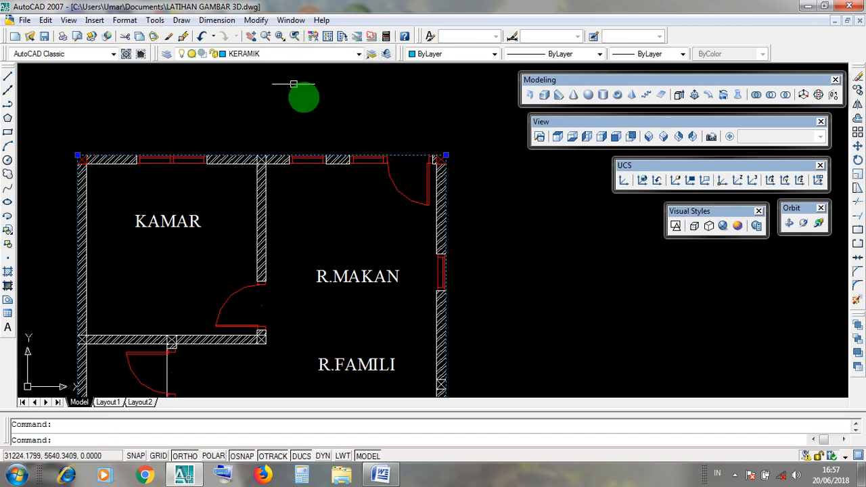
pyautogui.press('Escape')
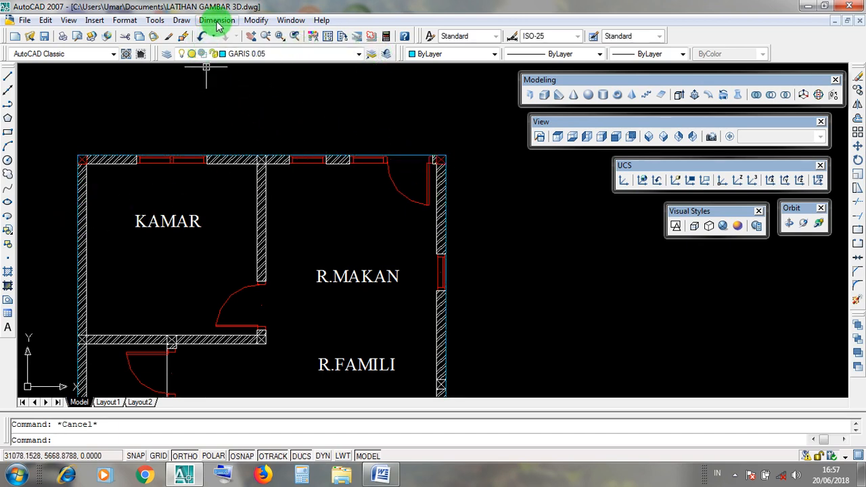
# - Add a linear dimension above the floor plan's rear wall, spanning between the outer faces of its two corner columns
pyautogui.click(218, 21)
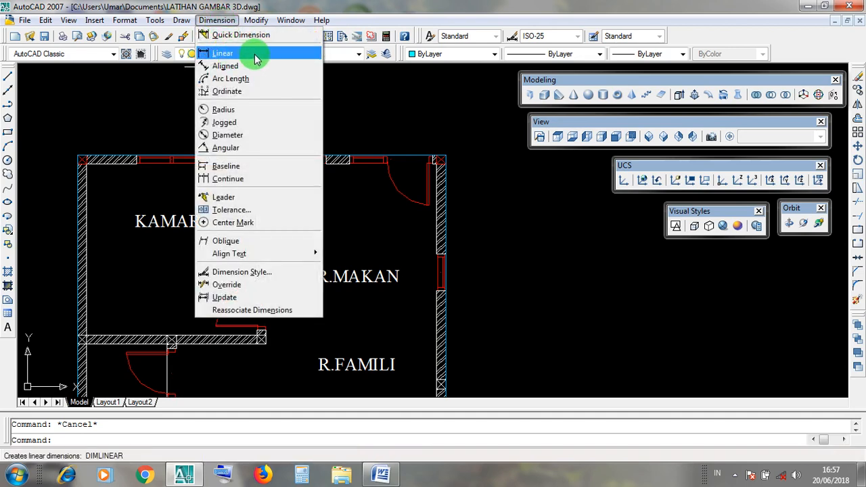
pyautogui.click(225, 21)
pyautogui.click(227, 22)
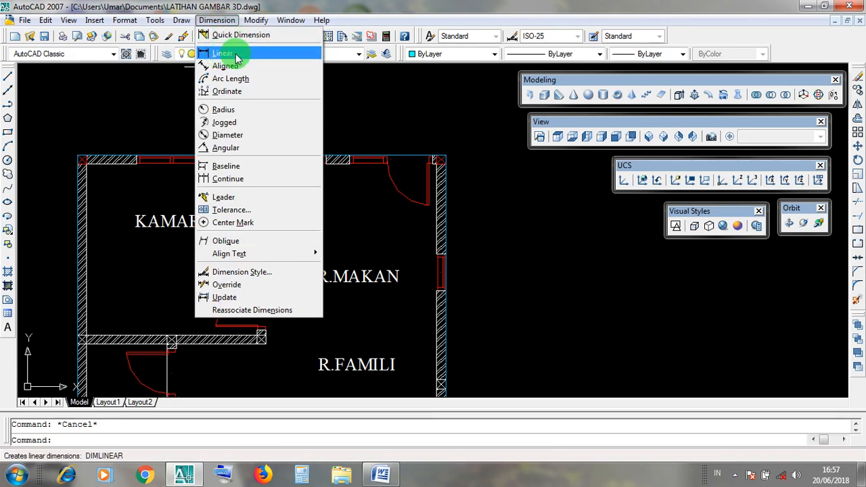
pyautogui.click(256, 59)
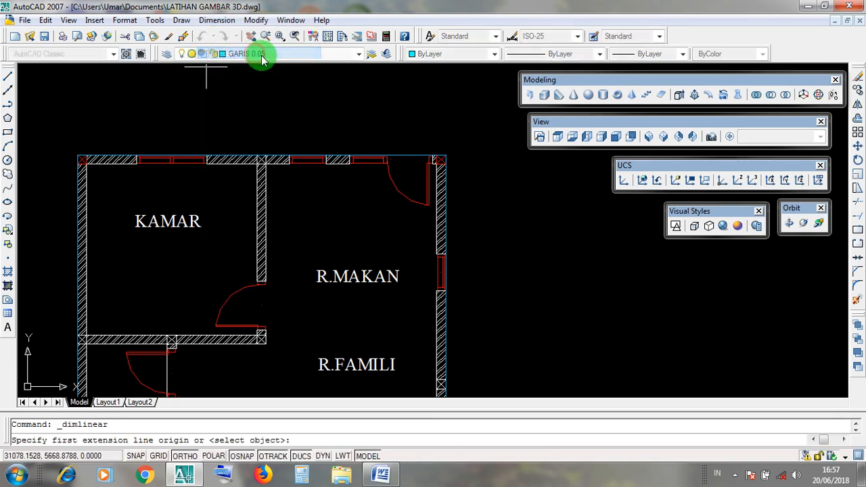
pyautogui.scroll(8, 455, 153)
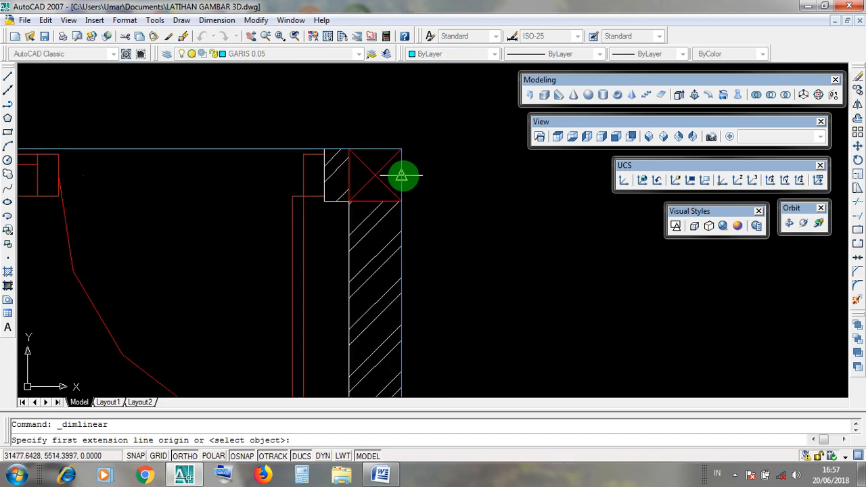
pyautogui.click(402, 174)
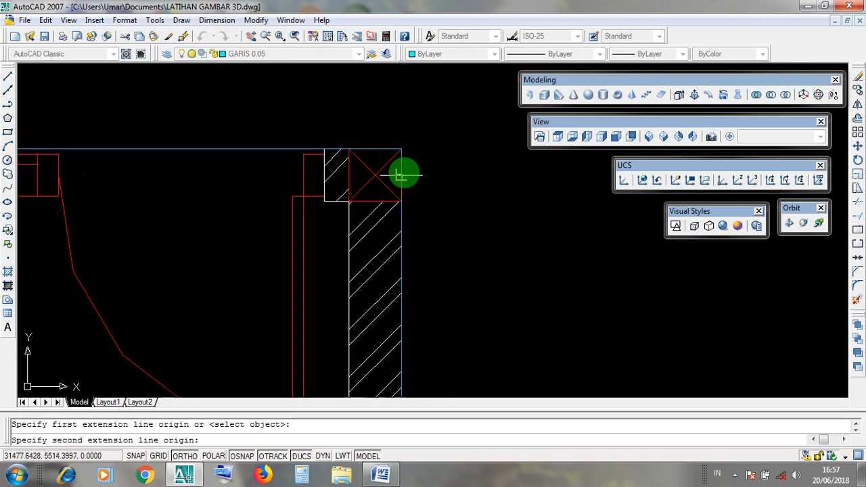
pyautogui.scroll(-8, 402, 173)
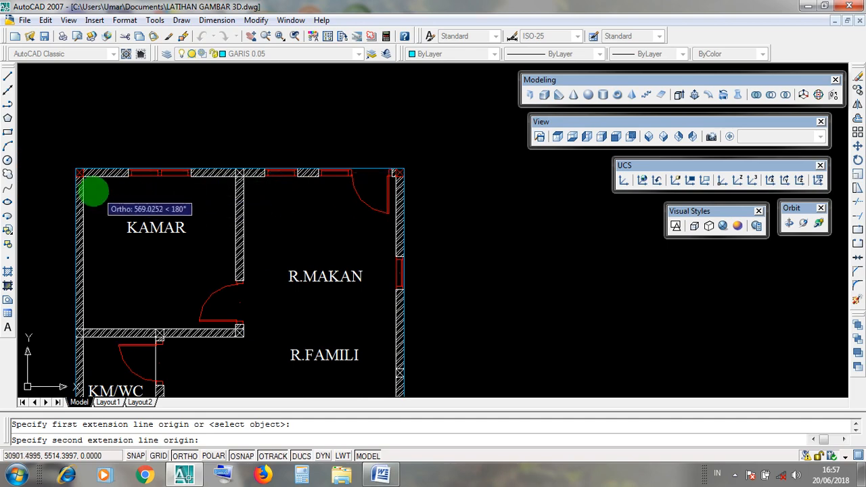
pyautogui.scroll(5, 51, 182)
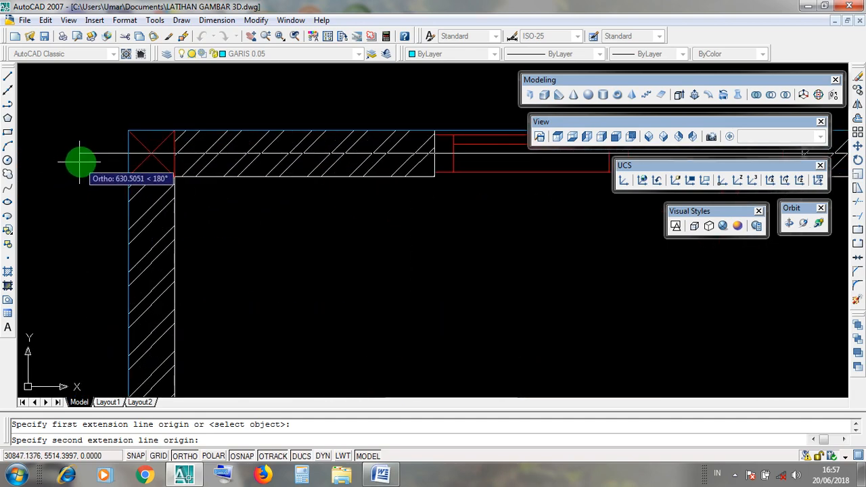
pyautogui.click(126, 155)
pyautogui.scroll(-5, 126, 153)
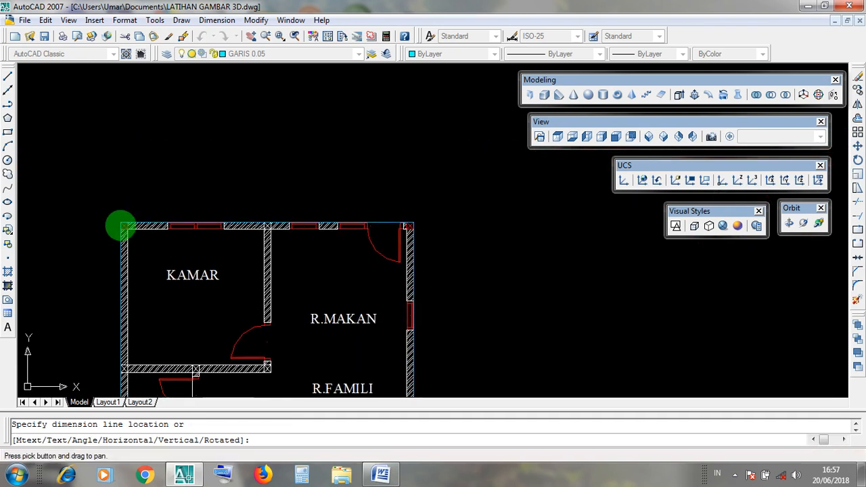
pyautogui.click(132, 180)
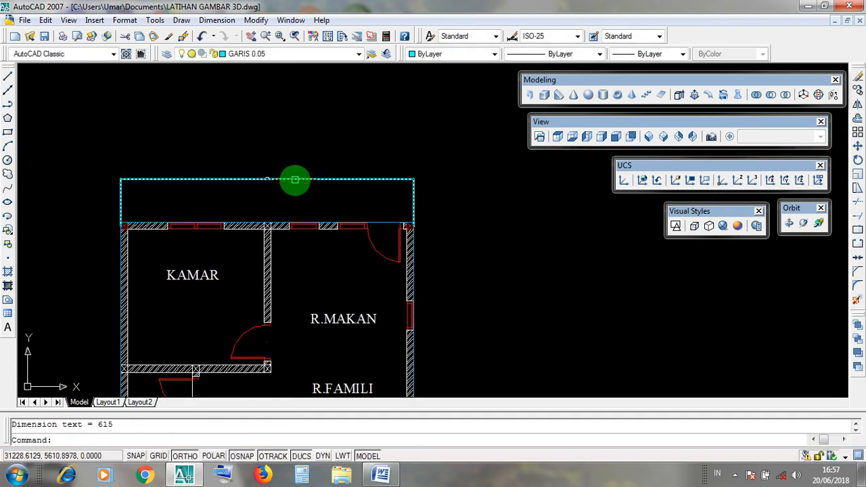
# - Read the value of the floor plan's rear wall dimension and delete the dimension
pyautogui.scroll(4, 410, 213)
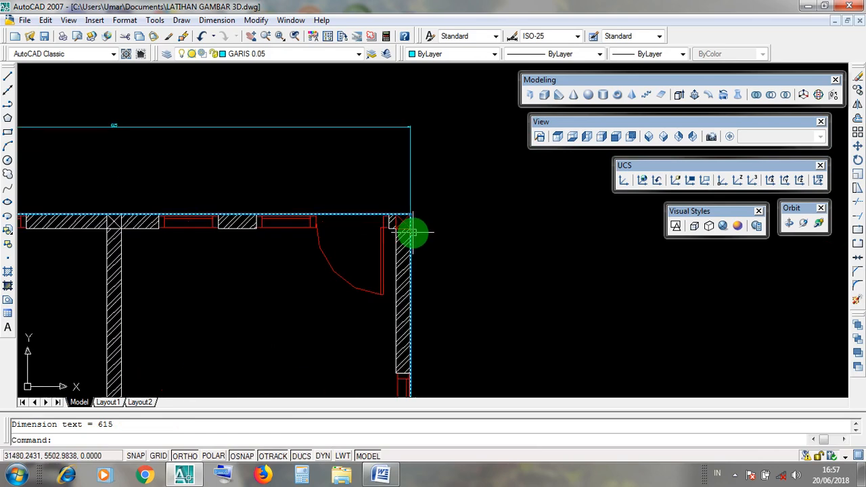
pyautogui.click(410, 242)
pyautogui.scroll(-4, 440, 226)
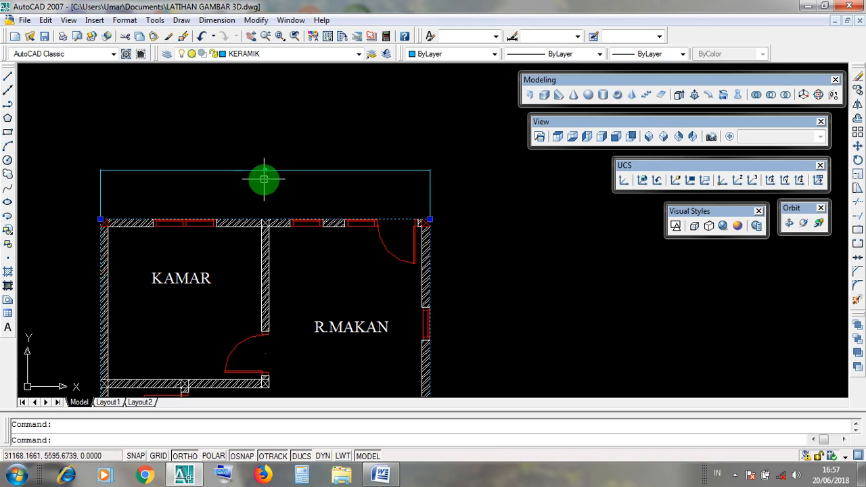
pyautogui.scroll(5, 264, 179)
pyautogui.press('Escape')
pyautogui.click(234, 160)
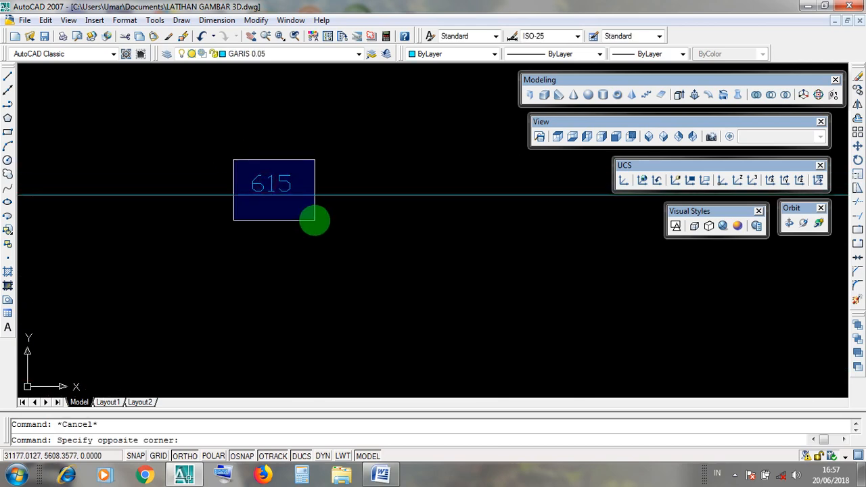
pyautogui.click(314, 220)
pyautogui.click(223, 153)
pyautogui.click(323, 224)
pyautogui.scroll(-5, 322, 224)
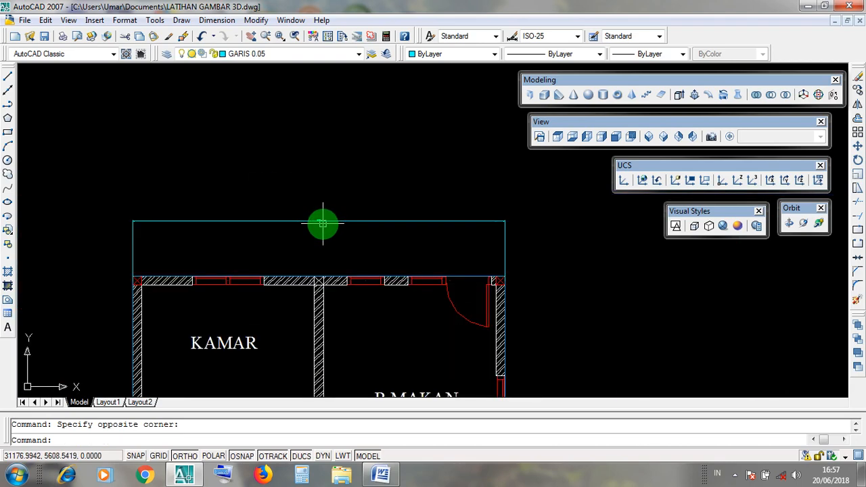
pyautogui.click(331, 220)
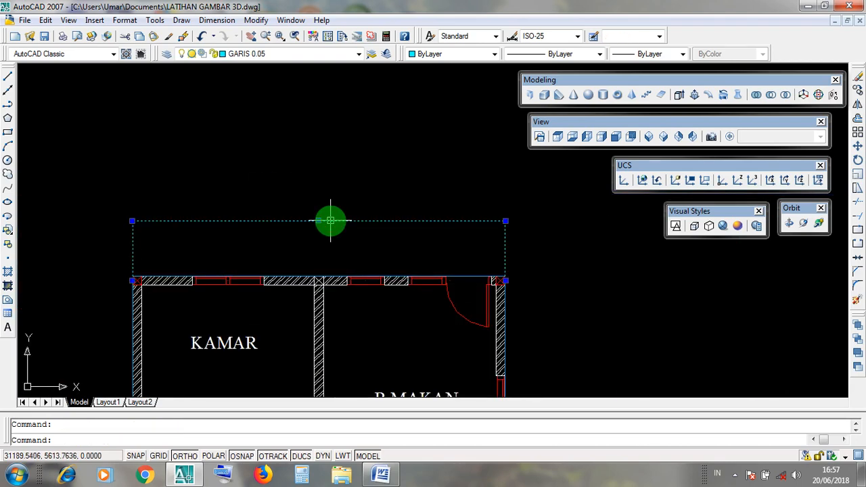
pyautogui.press('Delete')
# - Find the BELAKANG elevation and examine the two vertical side edges of its wall
pyautogui.scroll(-10, 327, 172)
pyautogui.moveTo(313, 290); pyautogui.dragTo(322, 128, button='middle')
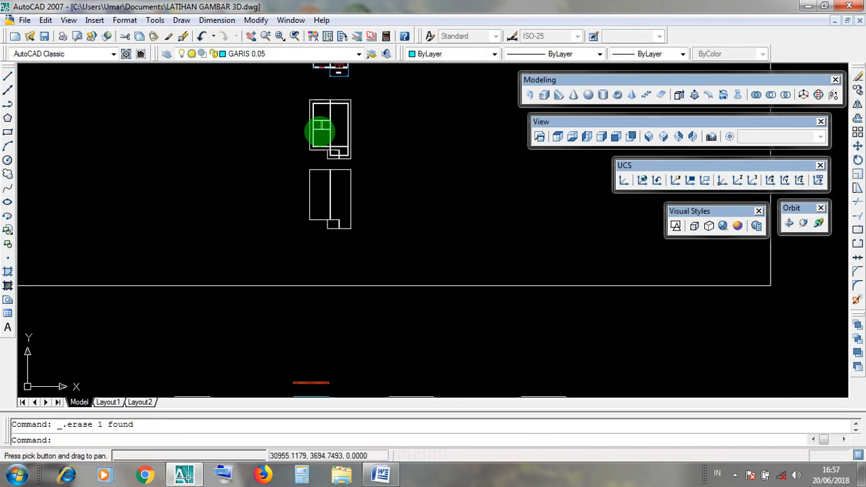
pyautogui.scroll(-2, 322, 130)
pyautogui.scroll(10, 261, 305)
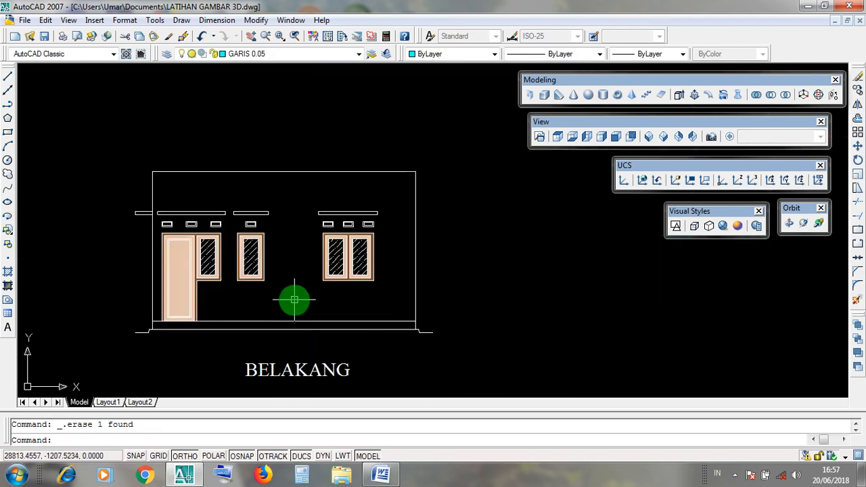
pyautogui.moveTo(368, 277); pyautogui.dragTo(382, 263, button='middle')
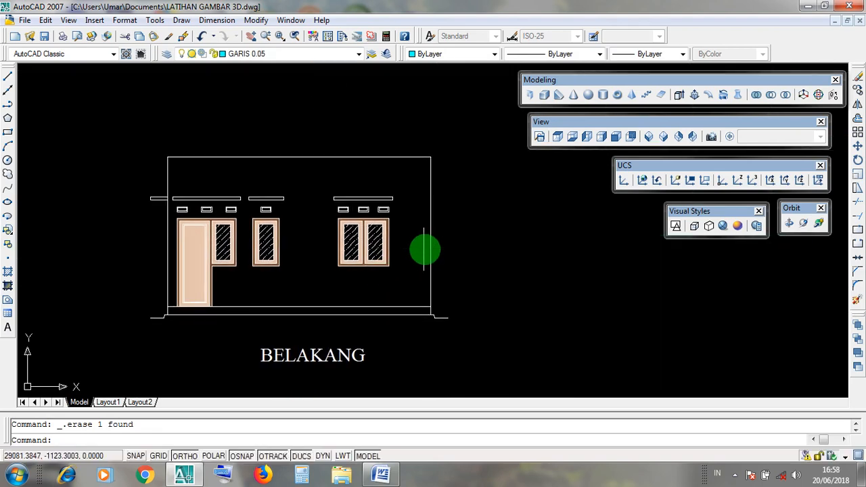
pyautogui.click(429, 246)
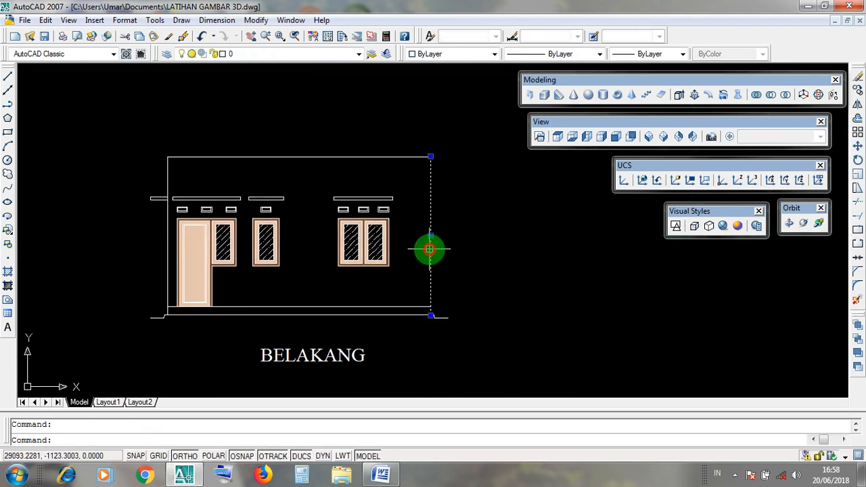
pyautogui.click(168, 180)
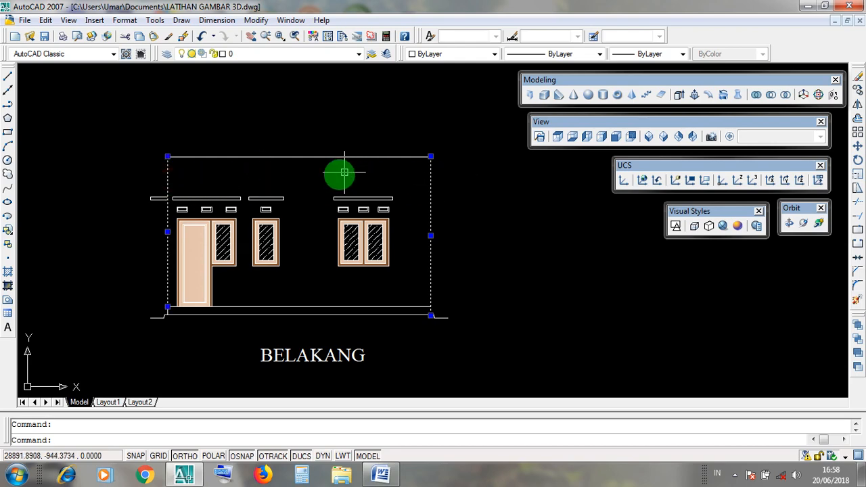
pyautogui.press('Escape')
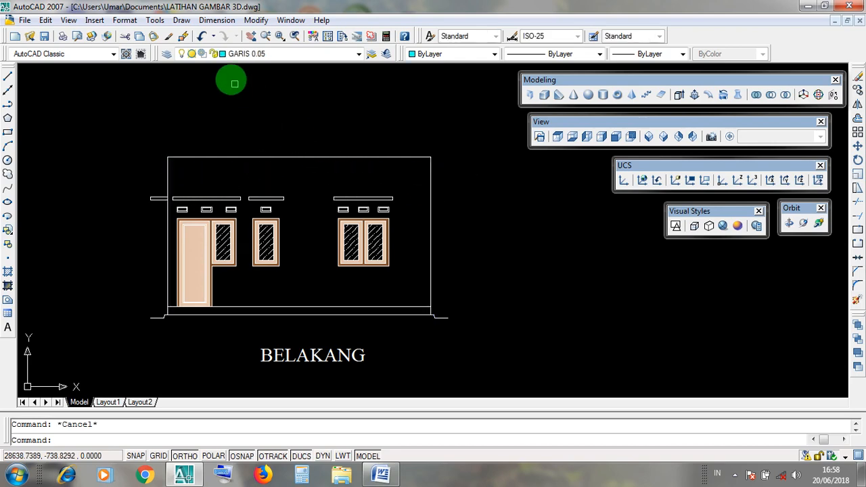
# - Add a linear dimension above the BELAKANG elevation, spanning the wall's width between its two side edges
pyautogui.click(226, 22)
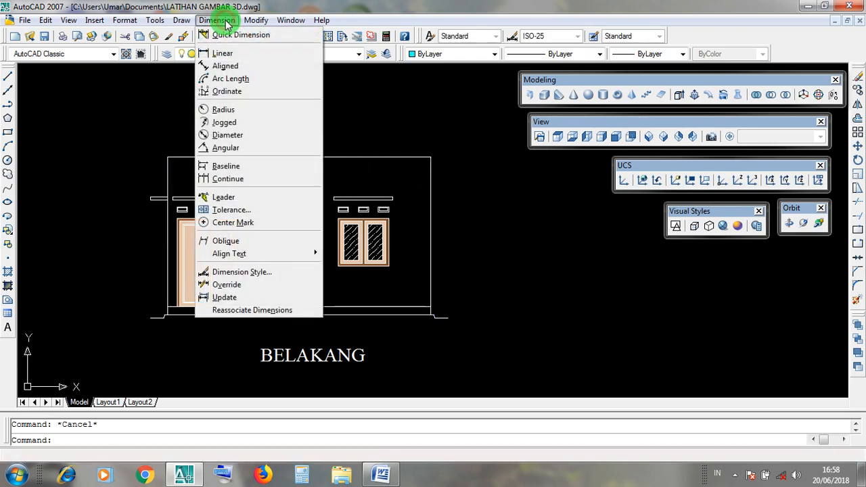
pyautogui.click(263, 56)
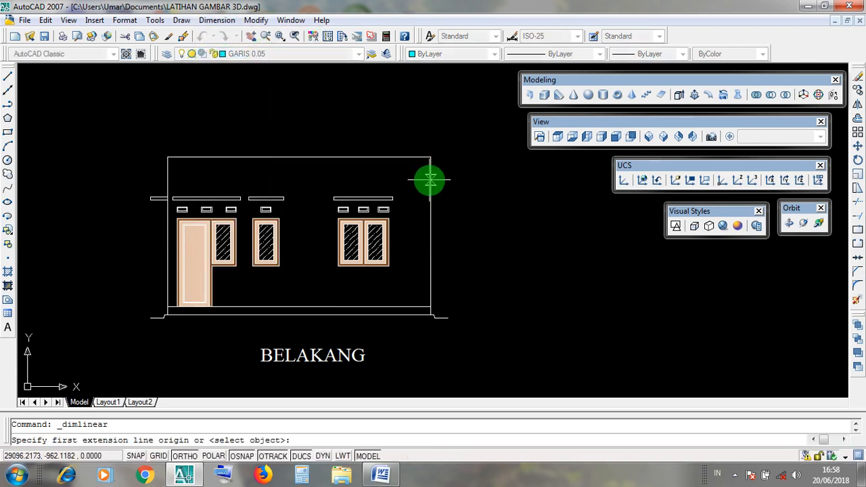
pyautogui.click(431, 180)
pyautogui.click(165, 181)
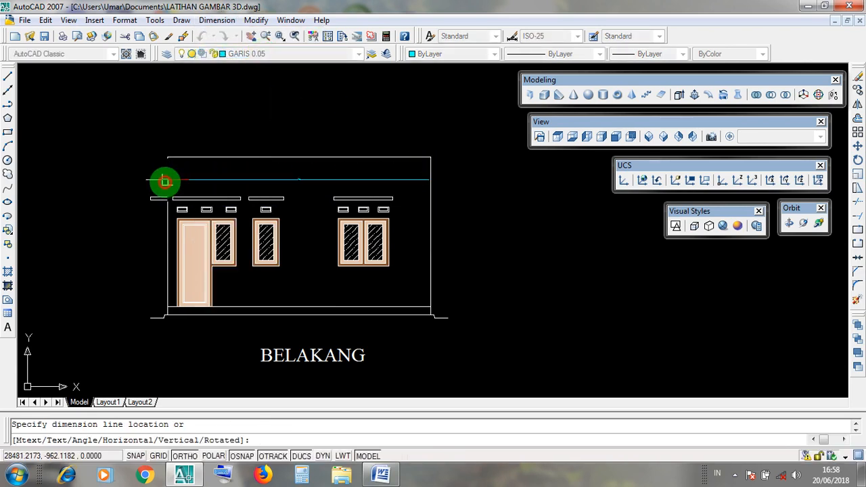
pyautogui.click(197, 119)
# - Read the value of the BELAKANG wall width dimension and delete the dimension
pyautogui.scroll(5, 287, 119)
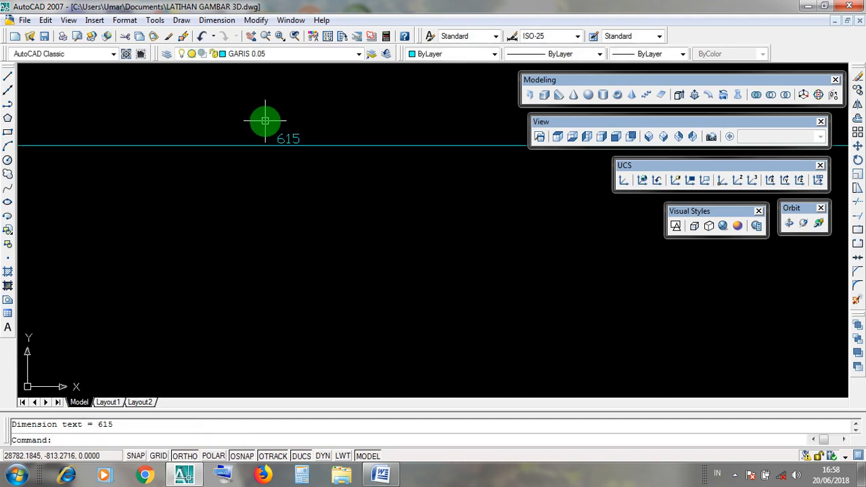
pyautogui.click(265, 121)
pyautogui.click(323, 162)
pyautogui.scroll(-6, 323, 161)
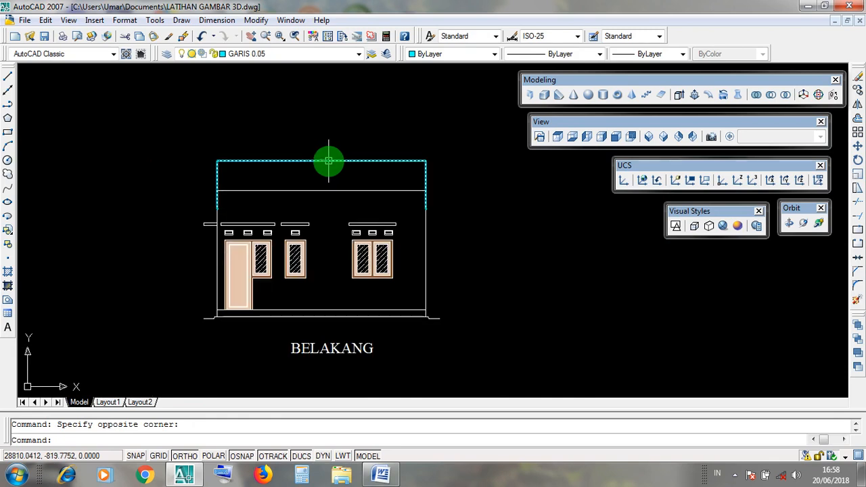
pyautogui.click(328, 161)
pyautogui.press('Delete')
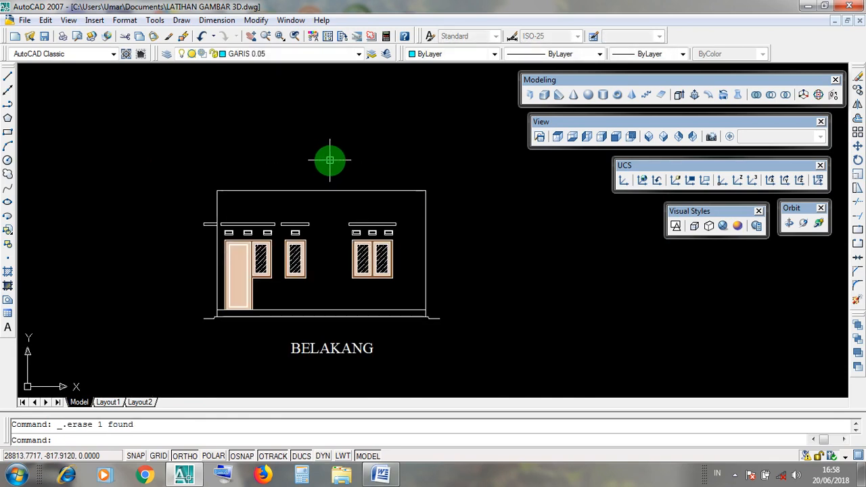
# - Find the floor plan and examine the window and door openings along its rear wall
pyautogui.scroll(-5, 331, 161)
pyautogui.scroll(-2, 332, 160)
pyautogui.moveTo(362, 179); pyautogui.dragTo(349, 264, button='middle')
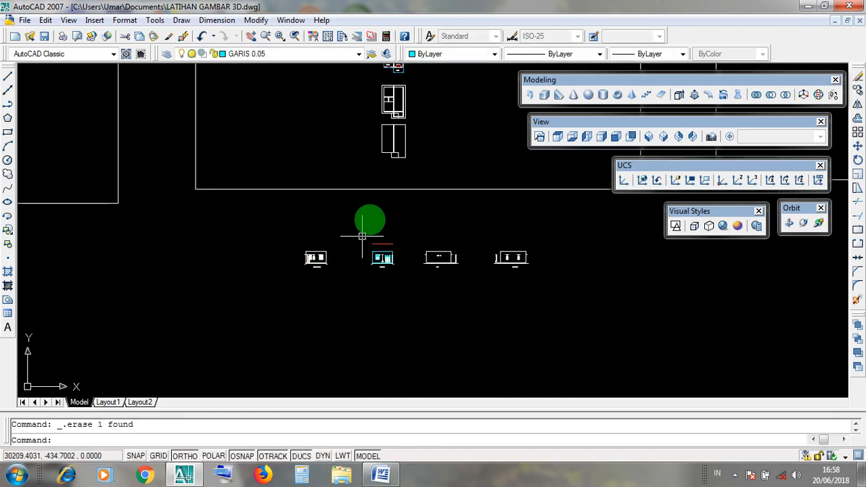
pyautogui.moveTo(374, 193); pyautogui.dragTo(368, 295, button='middle')
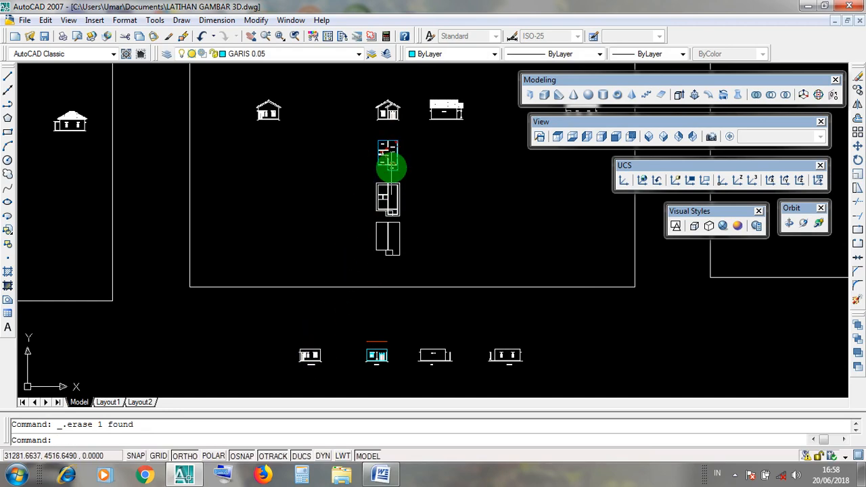
pyautogui.scroll(8, 387, 162)
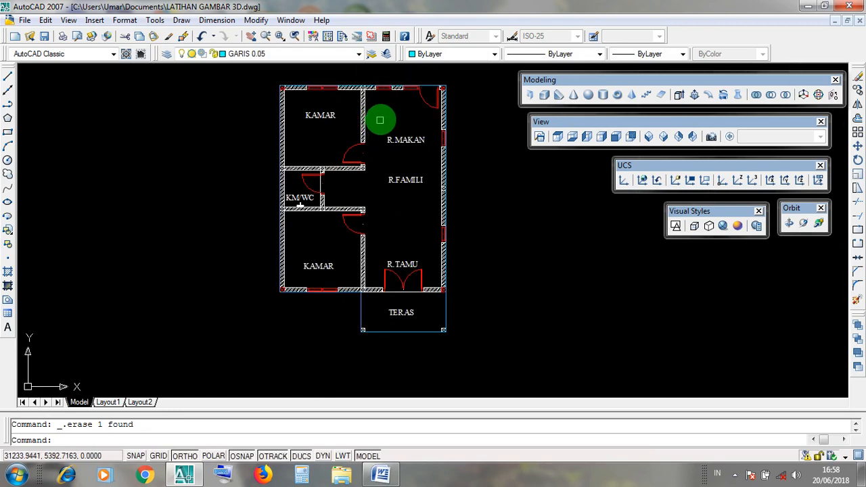
pyautogui.scroll(3, 388, 101)
pyautogui.scroll(-2, 390, 106)
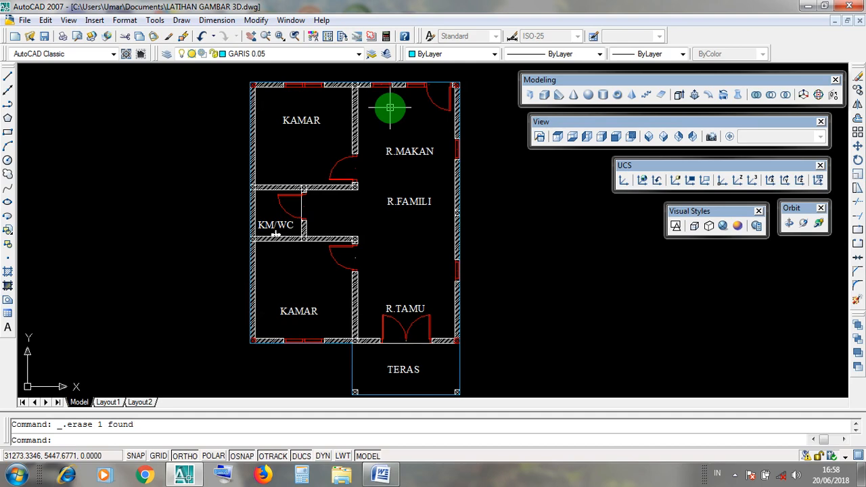
pyautogui.moveTo(390, 107); pyautogui.dragTo(402, 188, button='middle')
pyautogui.scroll(3, 395, 149)
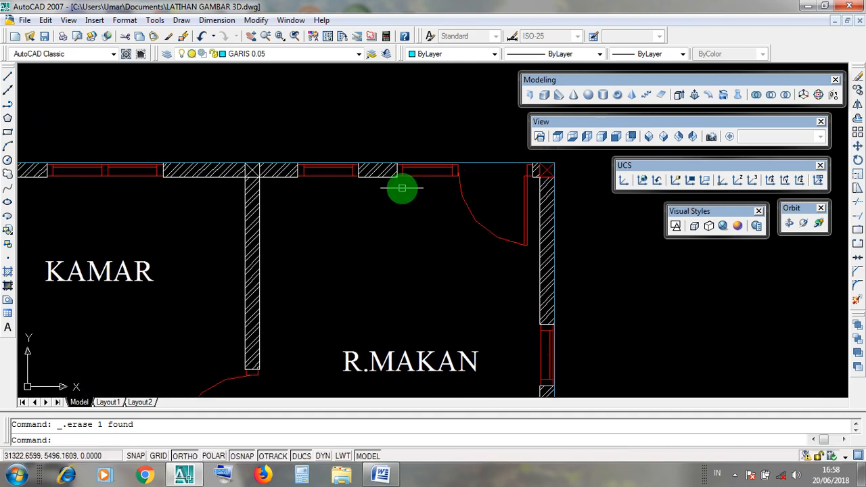
pyautogui.click(395, 154)
pyautogui.click(433, 143)
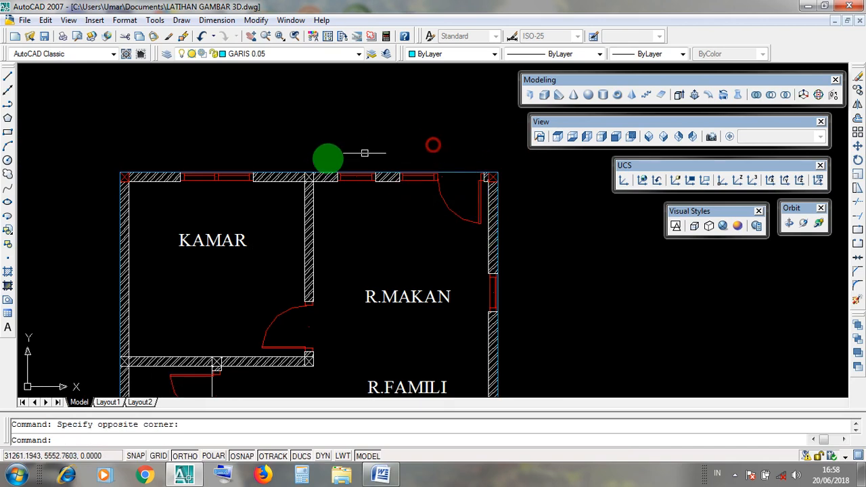
pyautogui.click(170, 161)
pyautogui.click(265, 216)
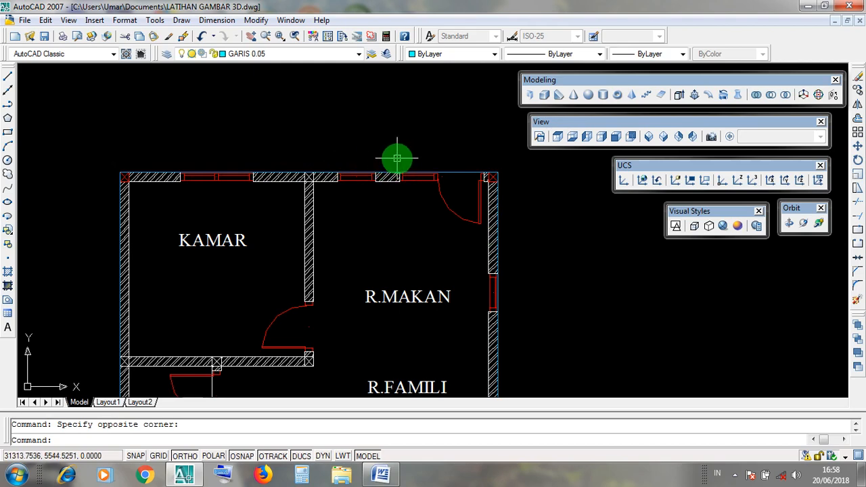
# - Return to the BELAKANG elevation and examine its door, single window and double window
pyautogui.scroll(-10, 398, 139)
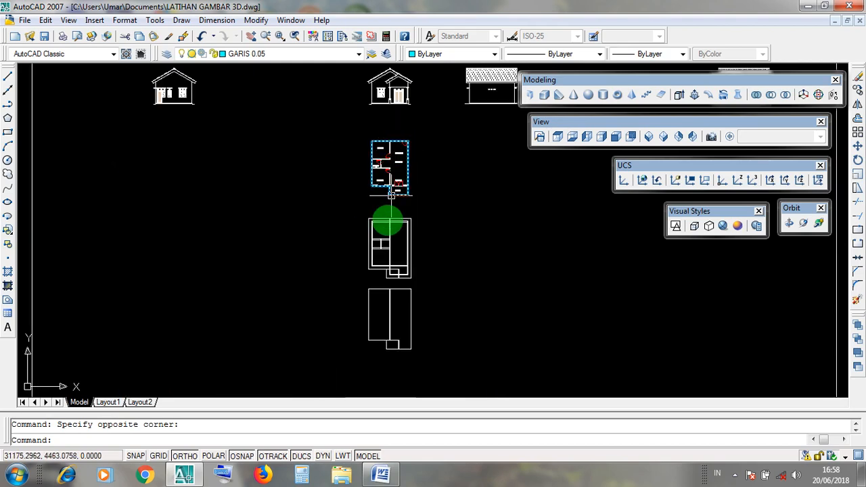
pyautogui.moveTo(391, 223); pyautogui.dragTo(384, 116, button='middle')
pyautogui.scroll(-2, 385, 121)
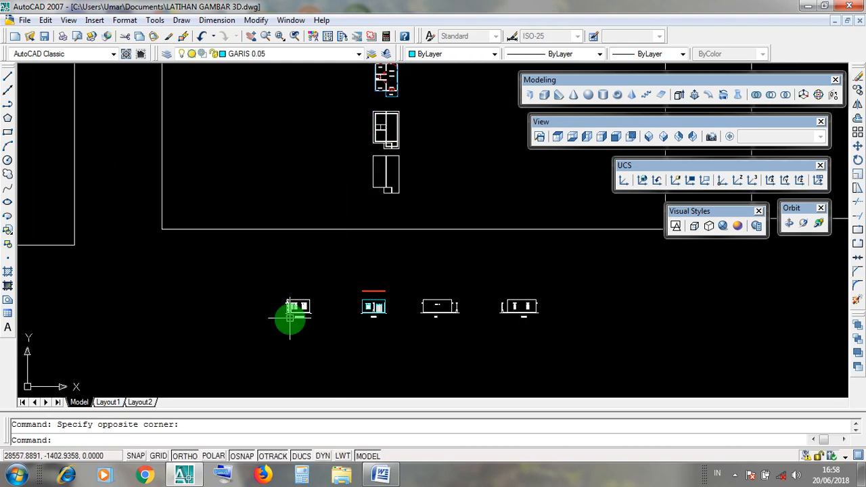
pyautogui.scroll(9, 297, 311)
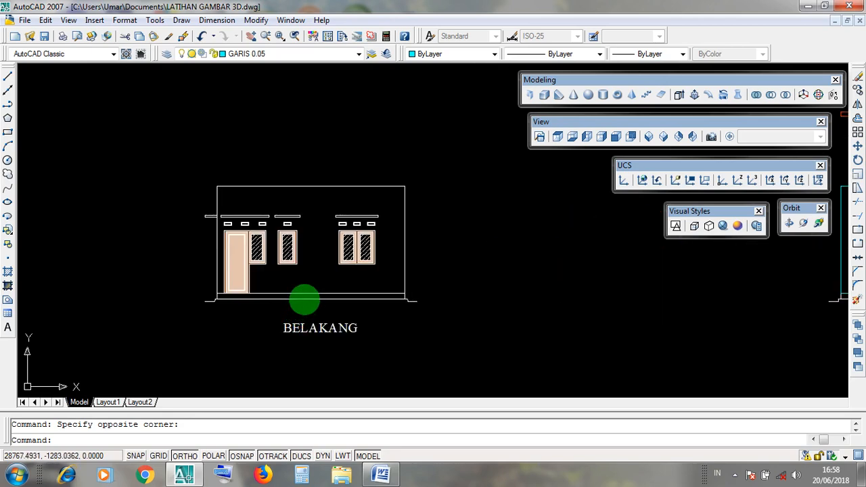
pyautogui.scroll(3, 252, 288)
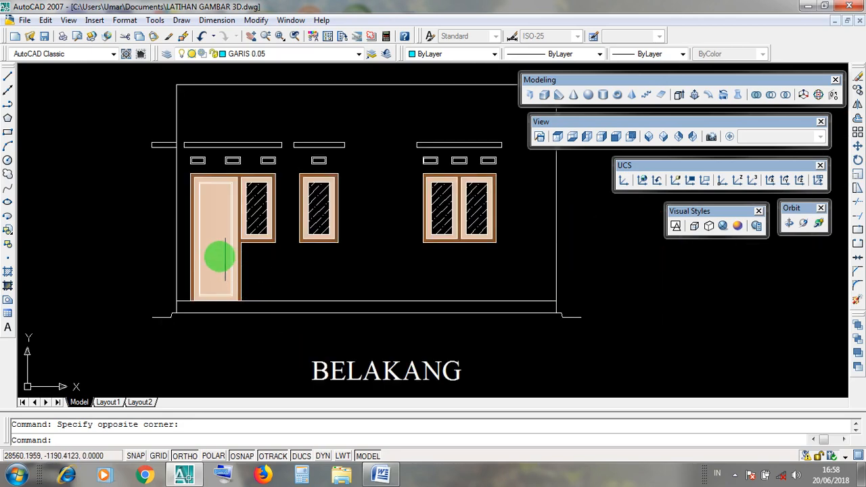
pyautogui.click(215, 238)
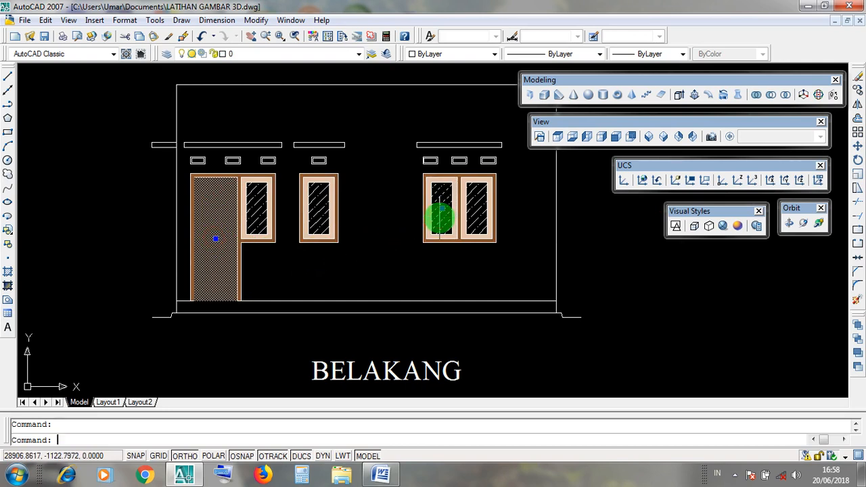
pyautogui.press('Escape')
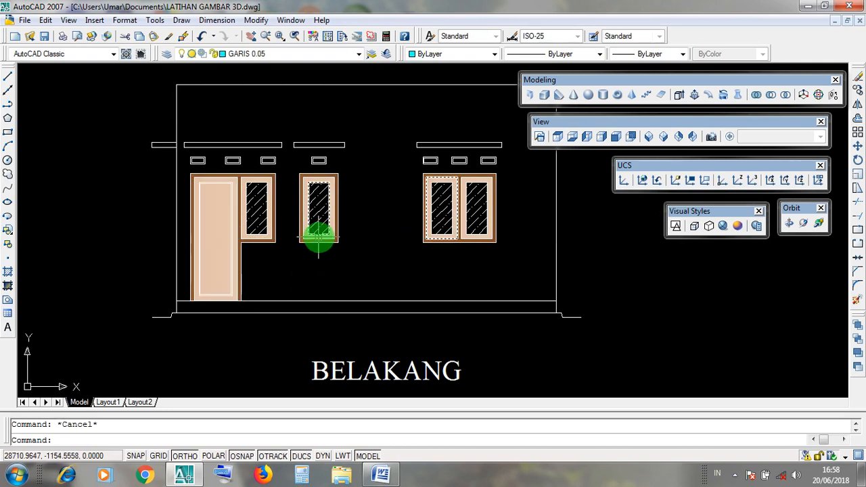
pyautogui.moveTo(370, 235); pyautogui.dragTo(346, 245, button='middle')
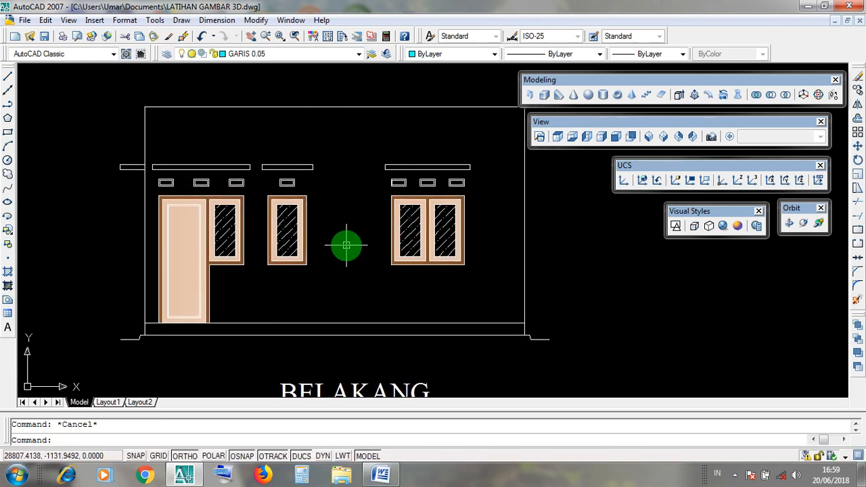
pyautogui.moveTo(348, 245); pyautogui.dragTo(341, 258, button='middle')
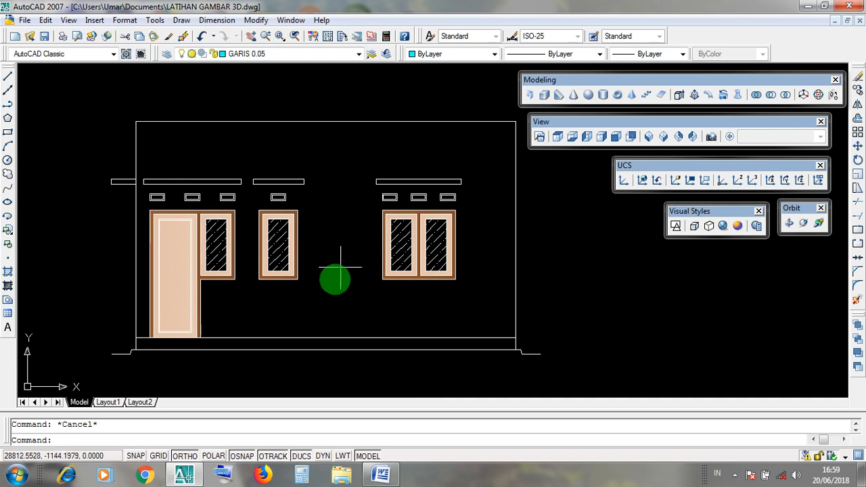
pyautogui.scroll(-4, 342, 264)
pyautogui.scroll(5, 339, 273)
pyautogui.scroll(-2, 338, 274)
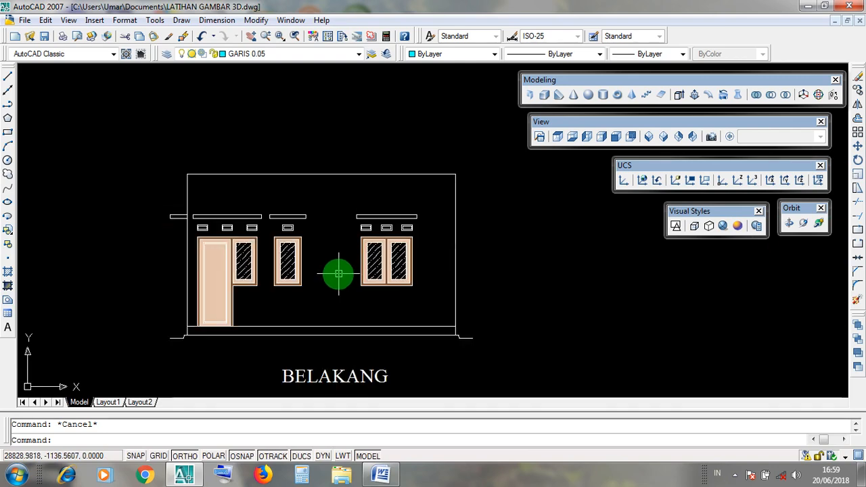
pyautogui.moveTo(338, 272); pyautogui.dragTo(319, 272, button='middle')
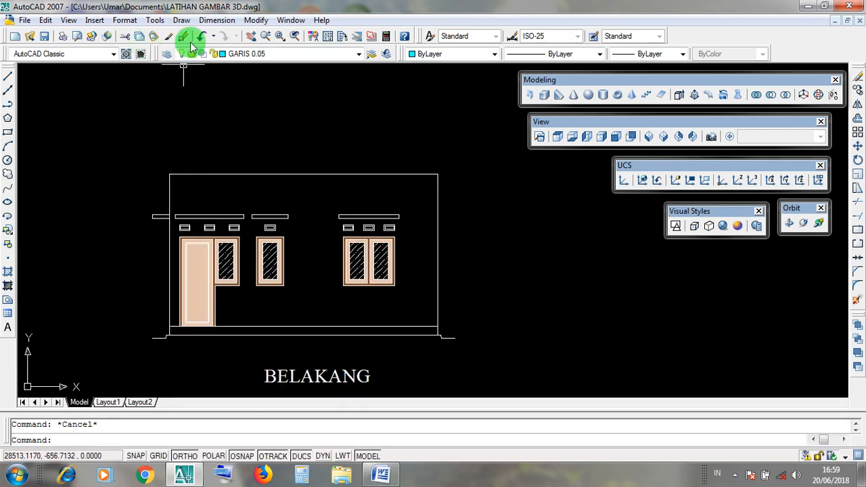
# - Select the BELAKANG floor line and the side edge near the double window to examine the corner where they meet
pyautogui.click(181, 20)
pyautogui.press('Escape')
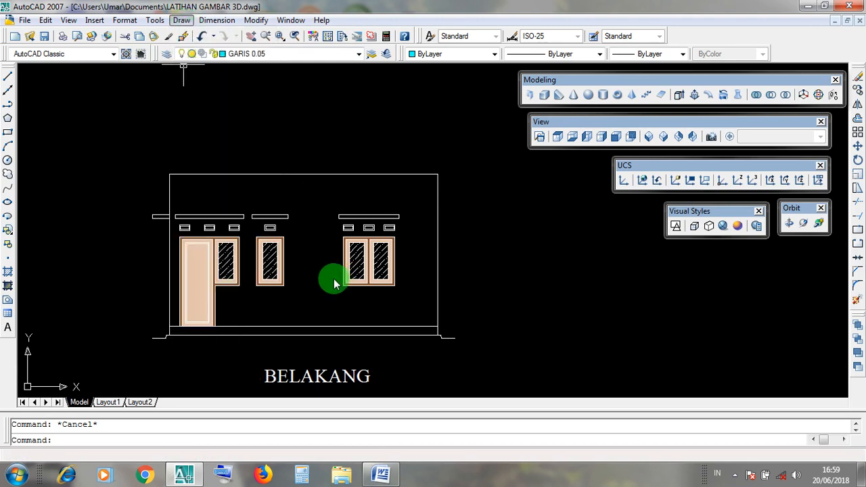
pyautogui.click(333, 324)
pyautogui.click(326, 323)
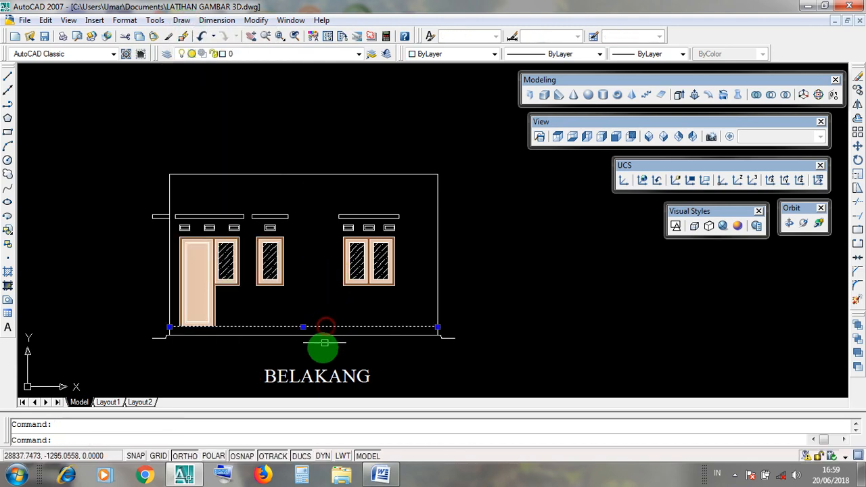
pyautogui.click(331, 327)
pyautogui.scroll(10, 437, 328)
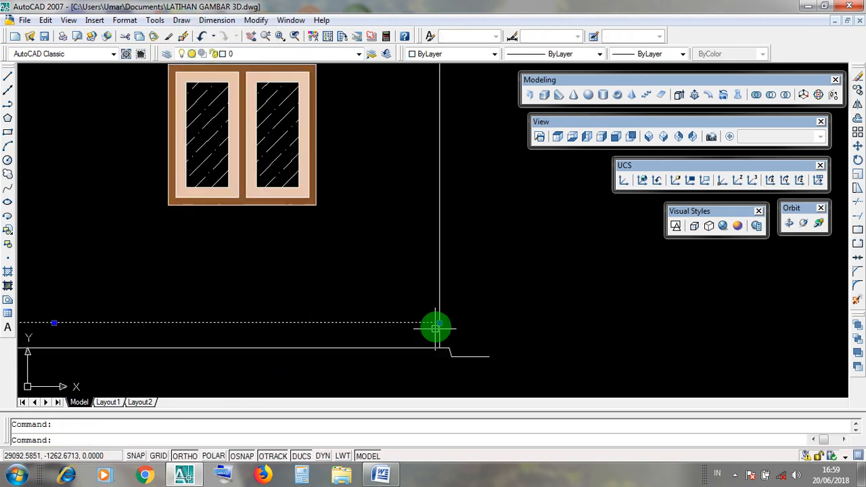
pyautogui.click(438, 311)
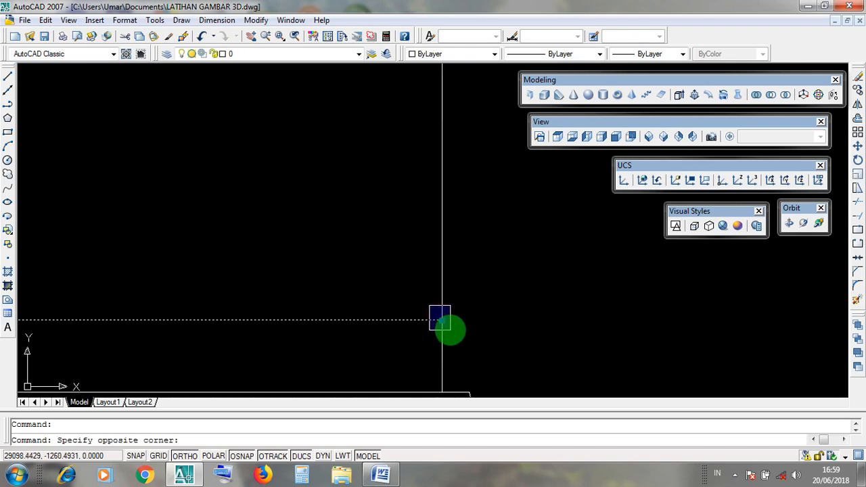
pyautogui.click(450, 330)
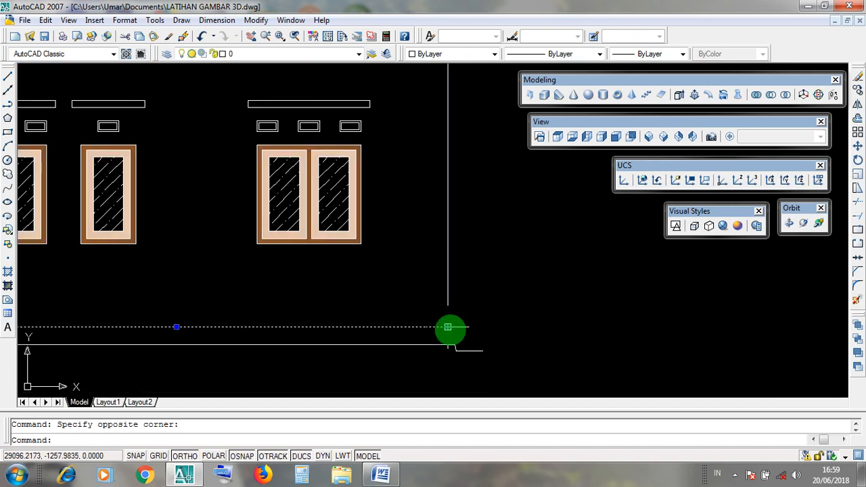
pyautogui.click(449, 318)
pyautogui.scroll(-3, 453, 319)
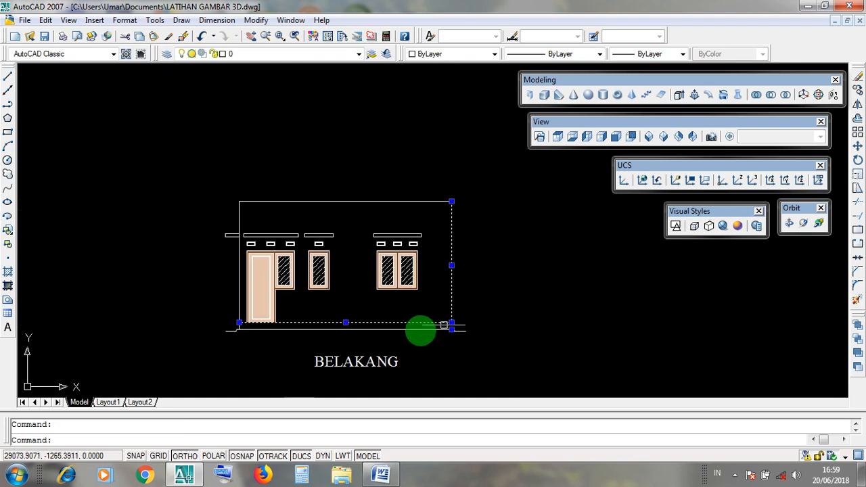
# - Examine the lower corner beside the door, where the BELAKANG floor line meets the side edge, and clear the selection
pyautogui.press('Escape')
pyautogui.scroll(3, 237, 317)
pyautogui.scroll(2, 239, 314)
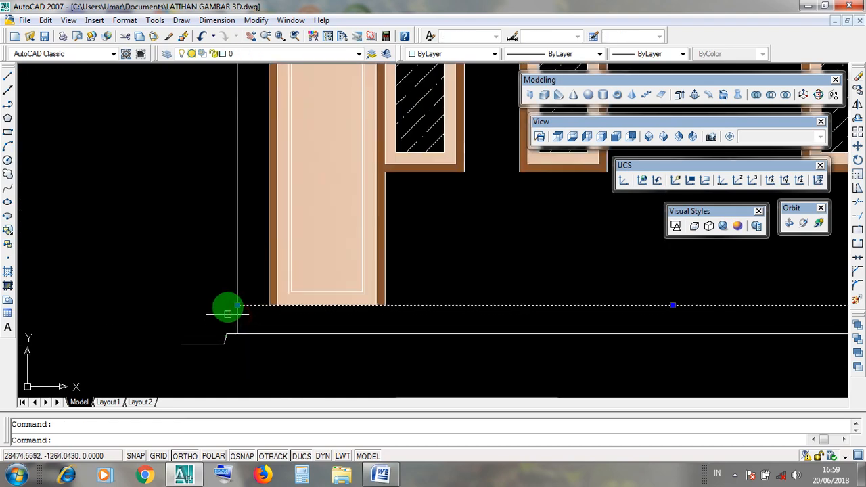
pyautogui.click(226, 288)
pyautogui.click(253, 322)
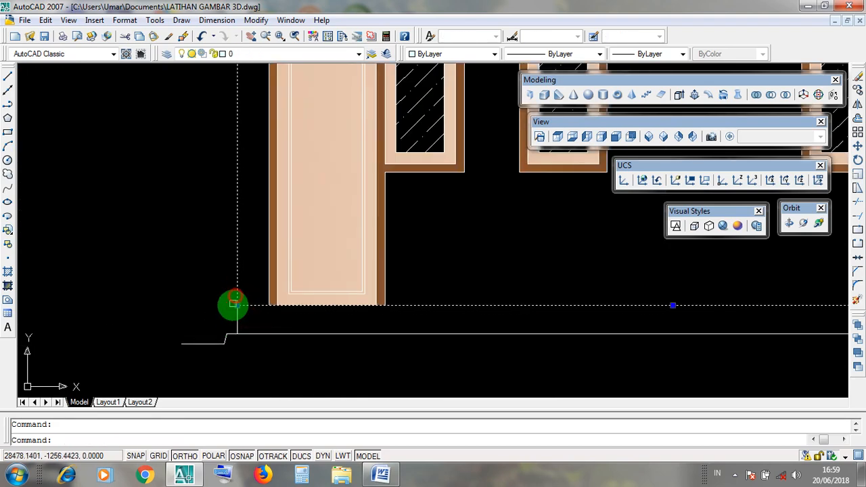
pyautogui.press('Escape')
pyautogui.scroll(-5, 259, 340)
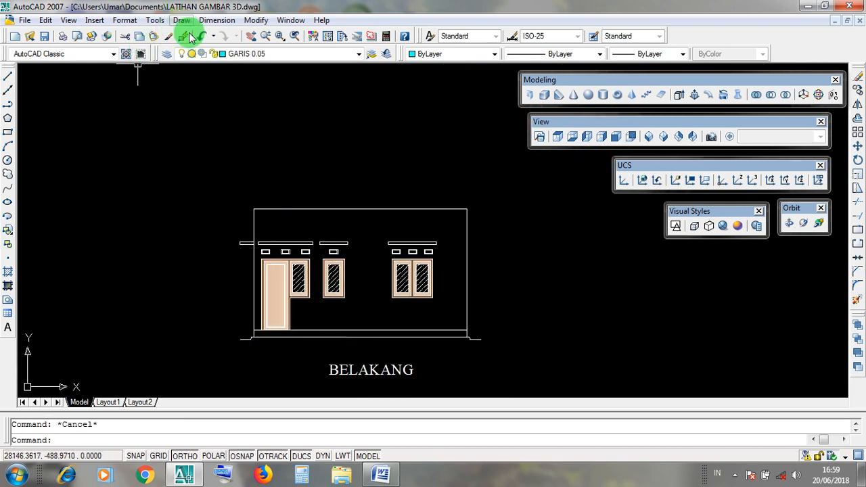
# - Examine both upper corners of the BELAKANG wall outline, selecting its top line and the double-window side edge, and clear the selection
pyautogui.scroll(2, 257, 213)
pyautogui.click(241, 193)
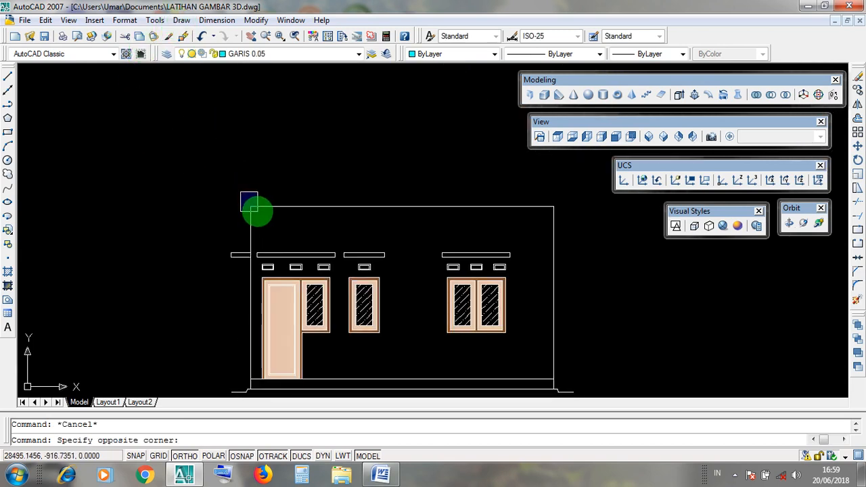
pyautogui.click(258, 212)
pyautogui.moveTo(291, 211); pyautogui.dragTo(148, 196, button='middle')
pyautogui.click(84, 178)
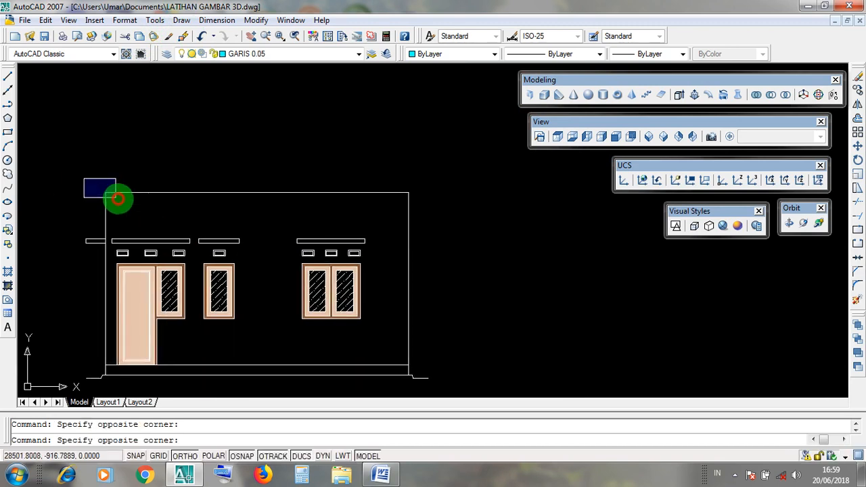
pyautogui.click(119, 198)
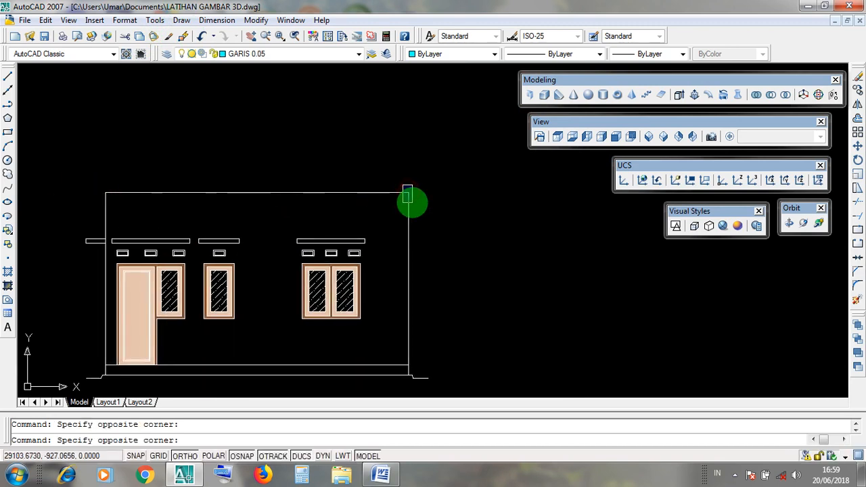
pyautogui.click(404, 212)
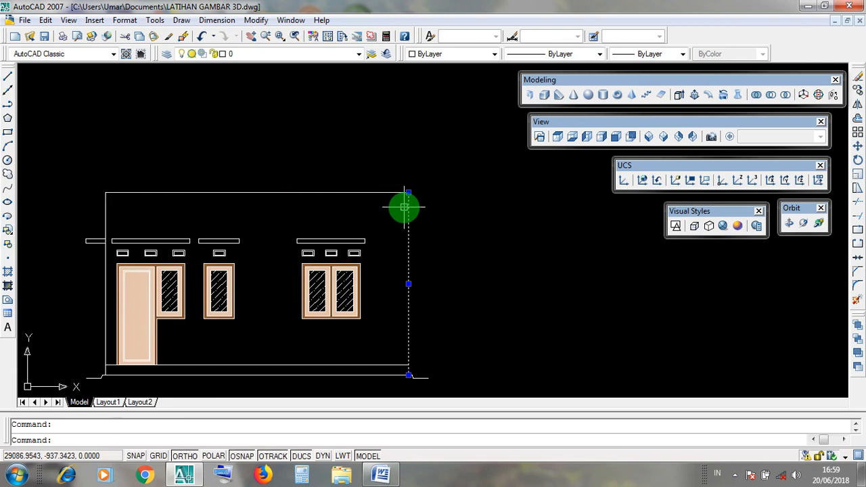
pyautogui.click(379, 192)
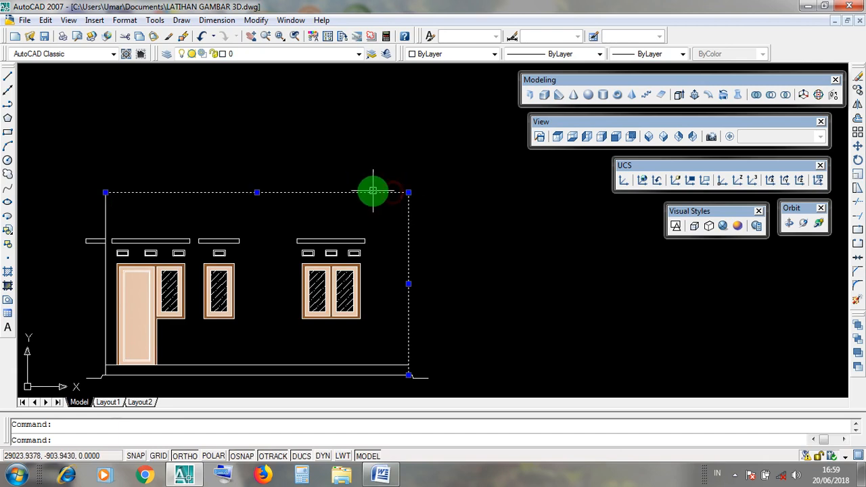
pyautogui.click(408, 193)
pyautogui.click(409, 197)
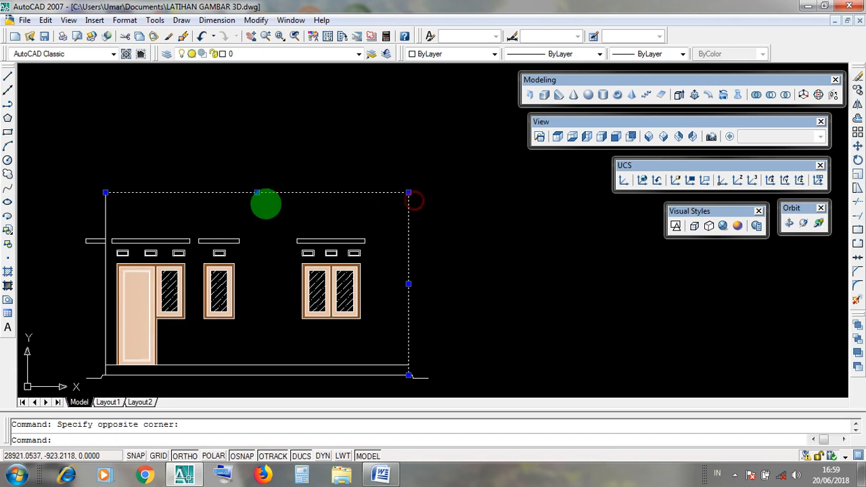
pyautogui.click(100, 186)
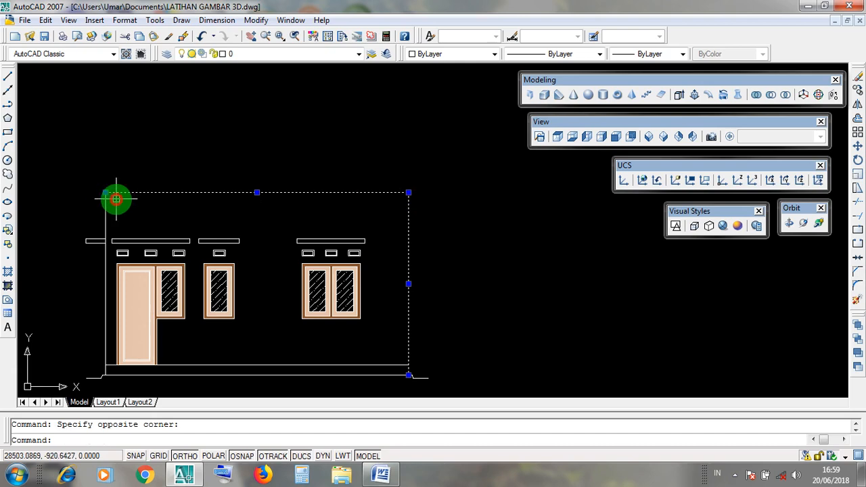
pyautogui.press('Escape')
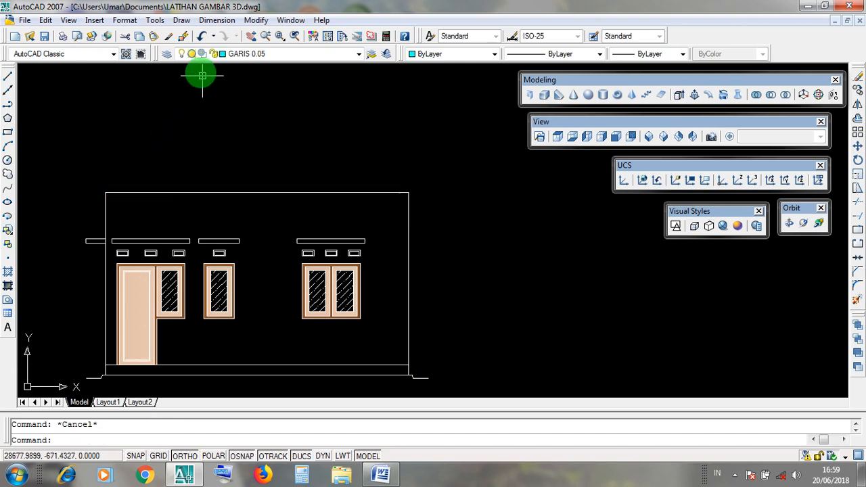
# - Outline the BELAKANG wall with a rectangle from the upper corner above the door to the opposite corner on the floor line
pyautogui.click(184, 24)
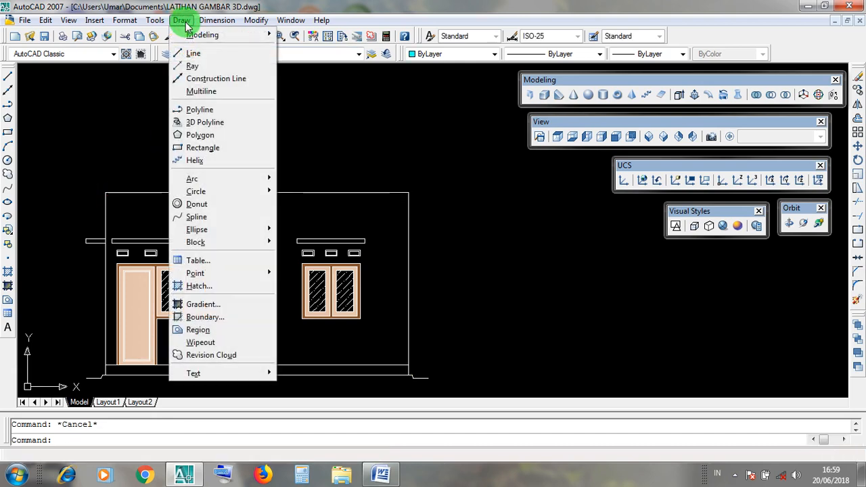
pyautogui.click(236, 152)
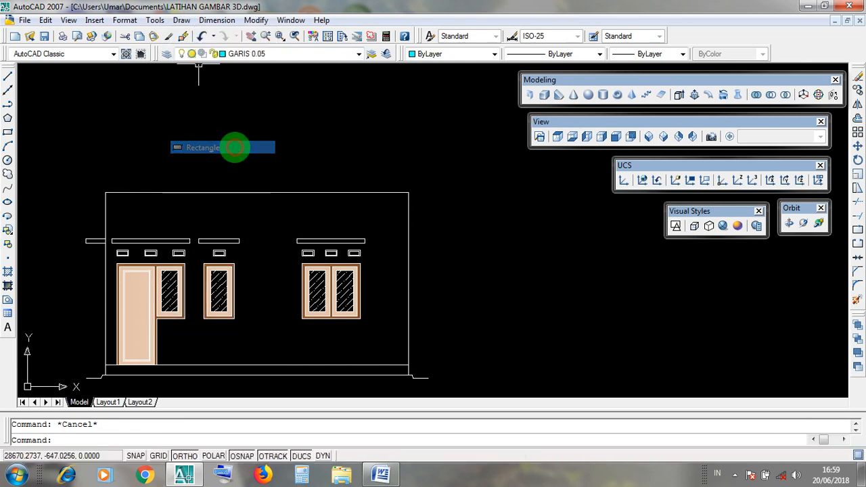
pyautogui.click(183, 20)
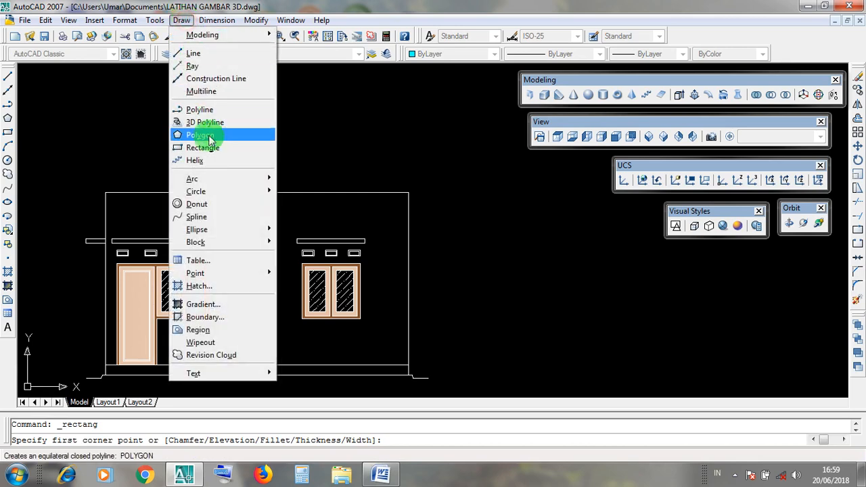
pyautogui.click(230, 150)
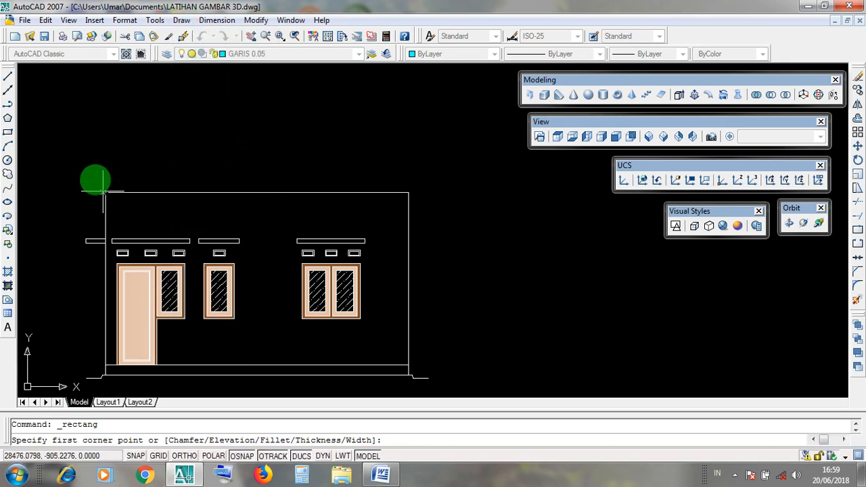
pyautogui.scroll(4, 95, 198)
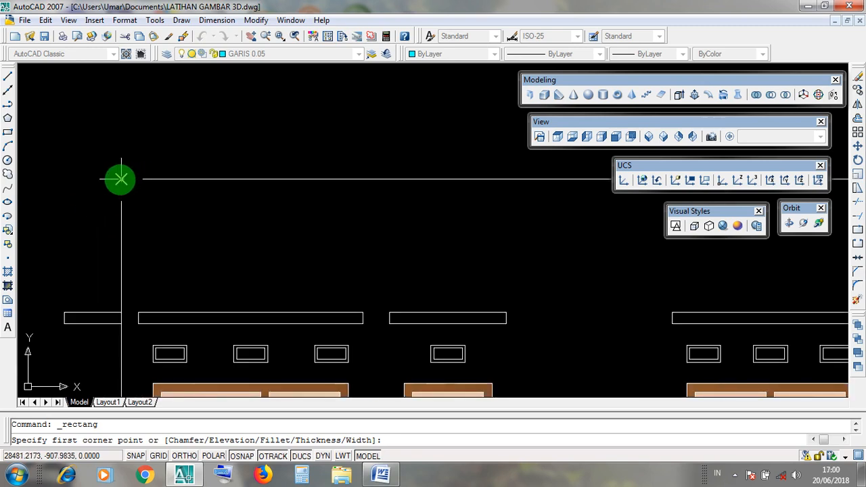
pyautogui.click(120, 179)
pyautogui.scroll(-3, 120, 180)
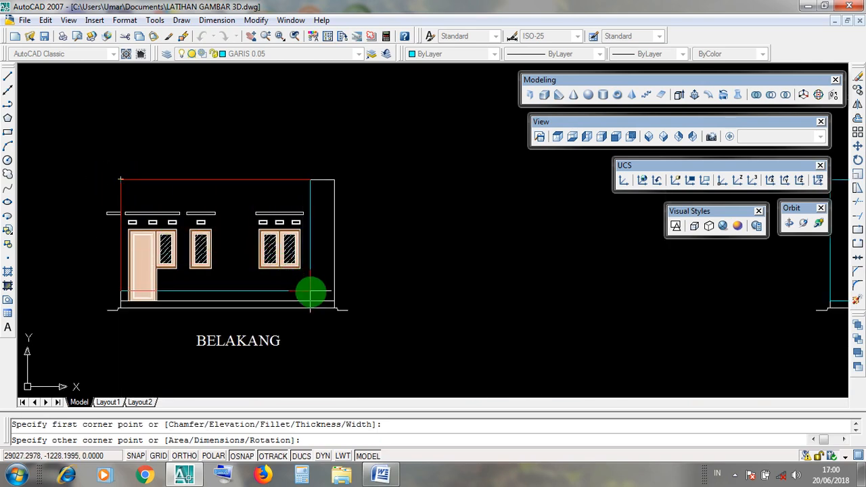
pyautogui.scroll(5, 316, 293)
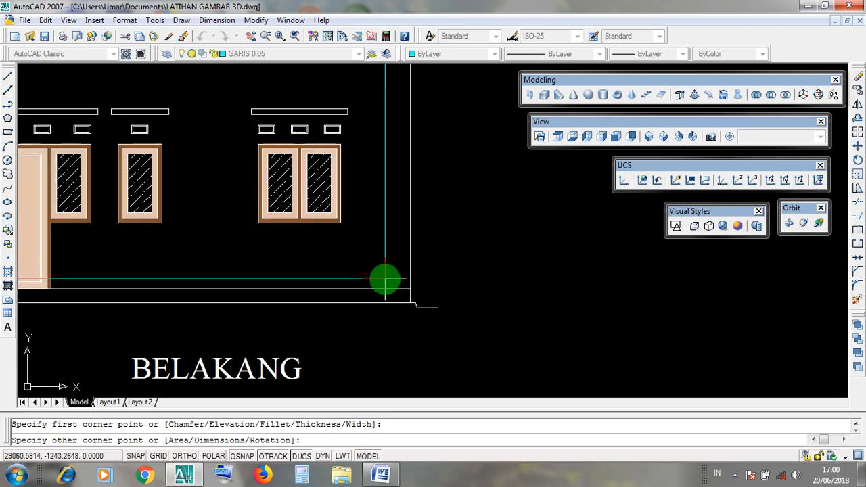
pyautogui.scroll(1, 409, 279)
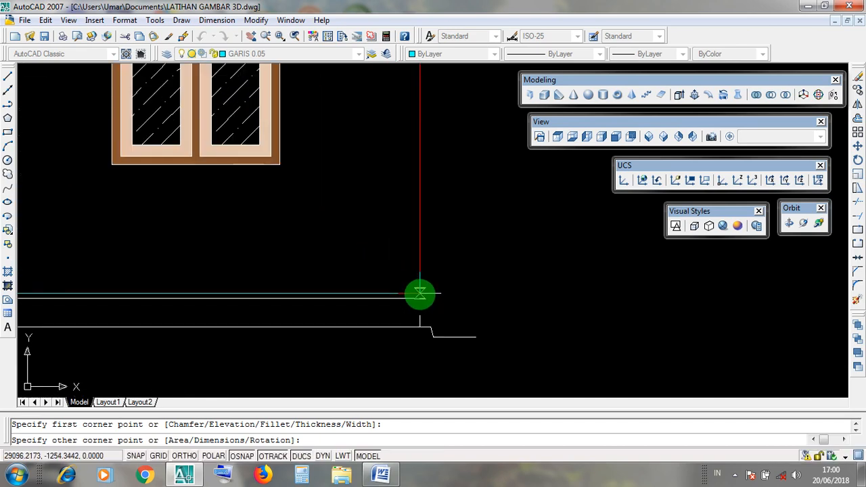
pyautogui.scroll(-4, 421, 298)
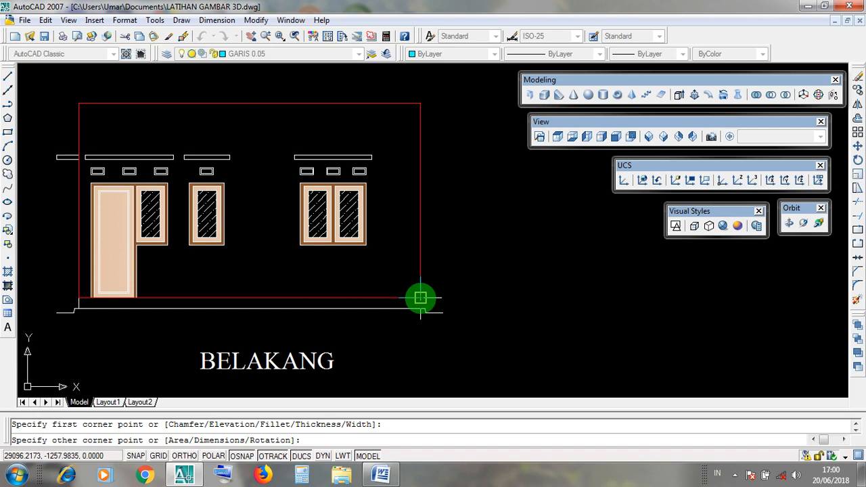
pyautogui.click(420, 298)
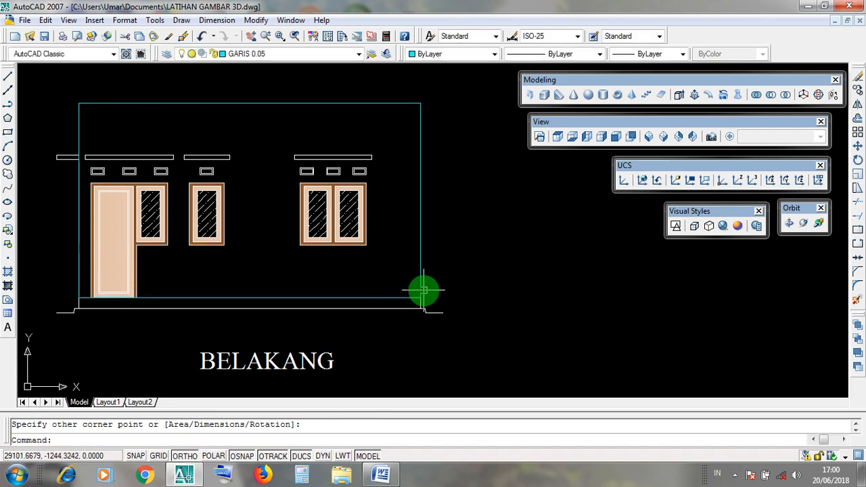
pyautogui.click(420, 291)
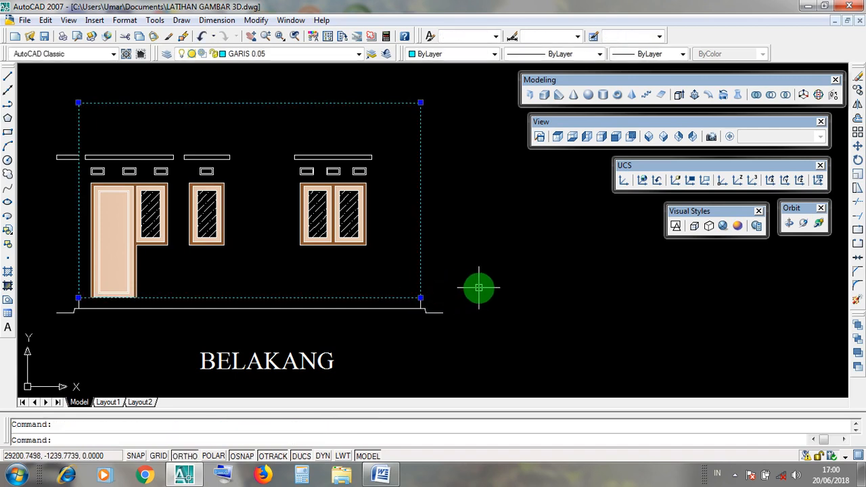
pyautogui.press('Escape')
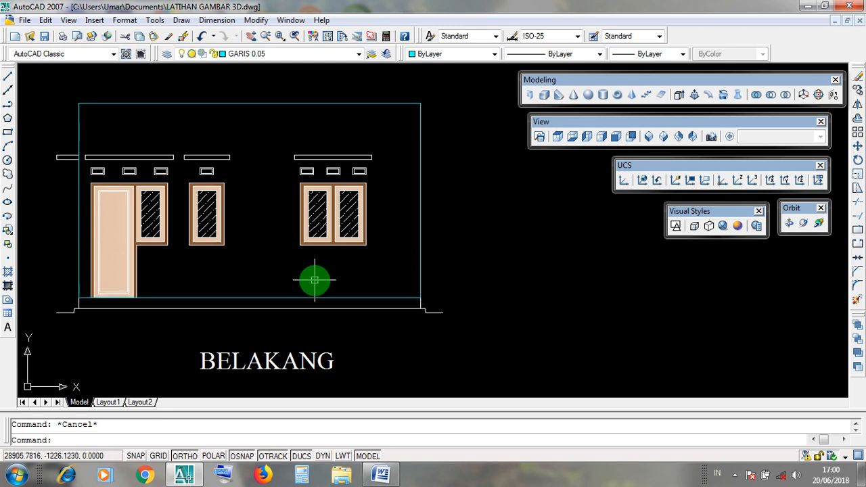
# - Draw a rectangle around the outer frame of the BELAKANG double window, snapping to its opposite corners
pyautogui.scroll(3, 310, 242)
pyautogui.click(318, 243)
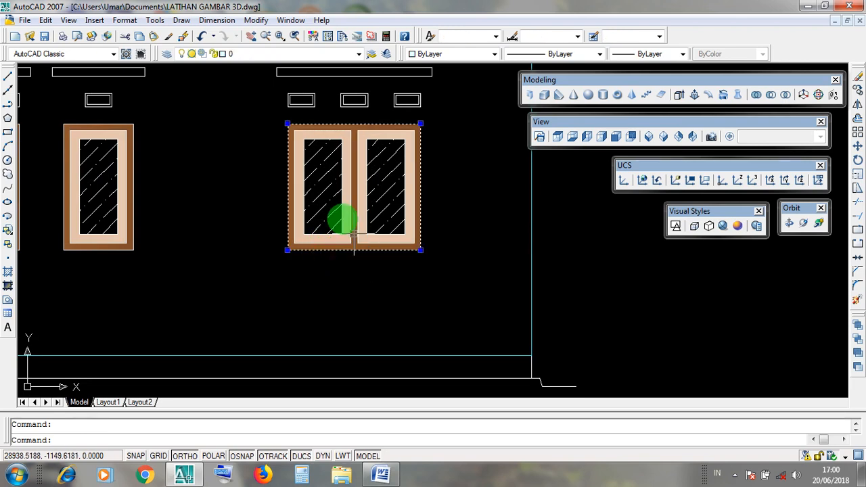
pyautogui.scroll(3, 309, 149)
pyautogui.scroll(-2, 284, 183)
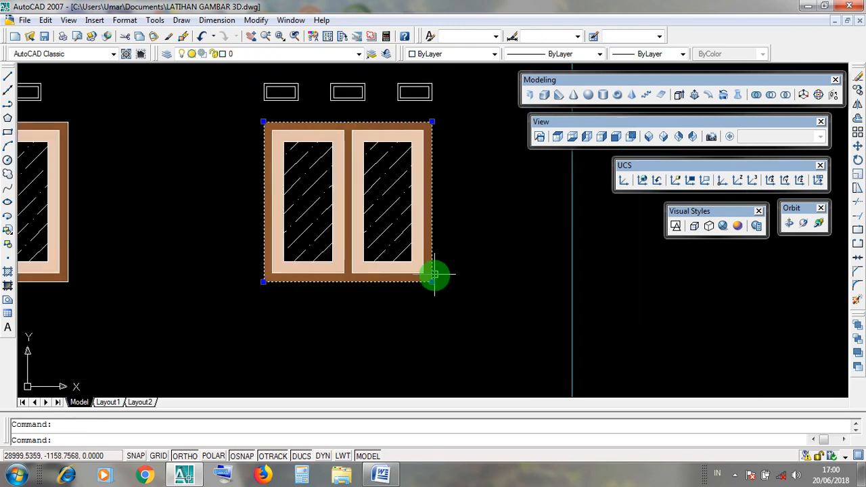
pyautogui.click(181, 19)
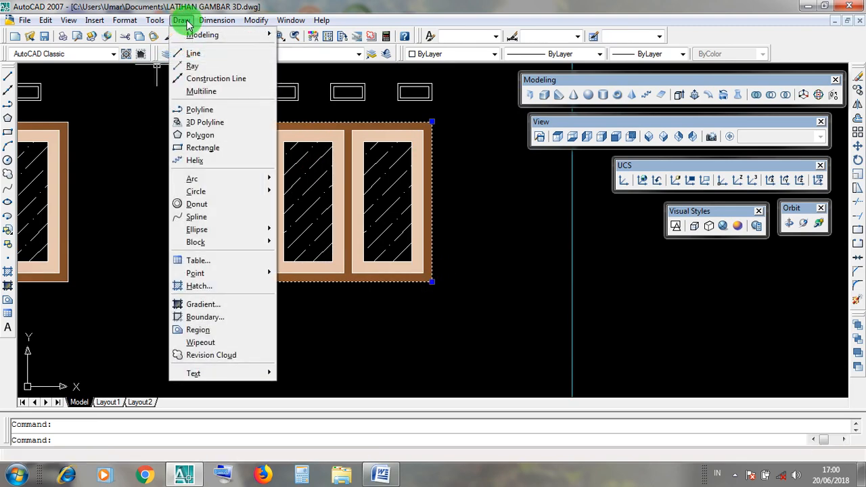
pyautogui.click(236, 149)
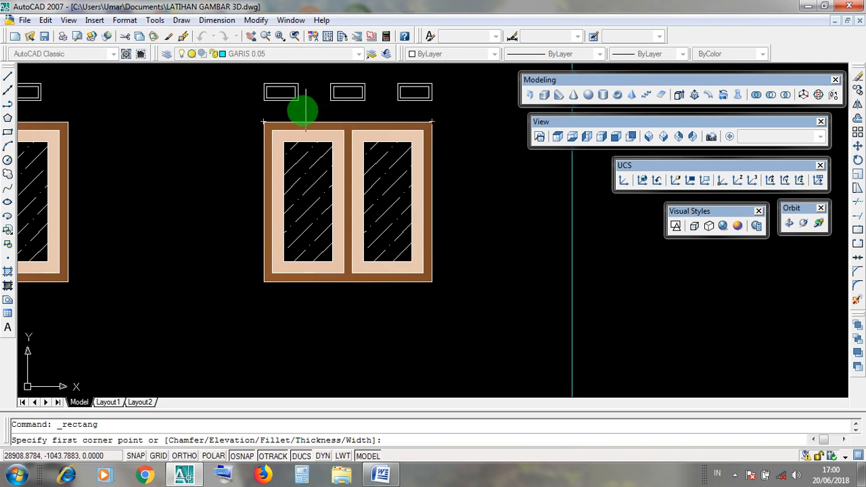
pyautogui.click(263, 122)
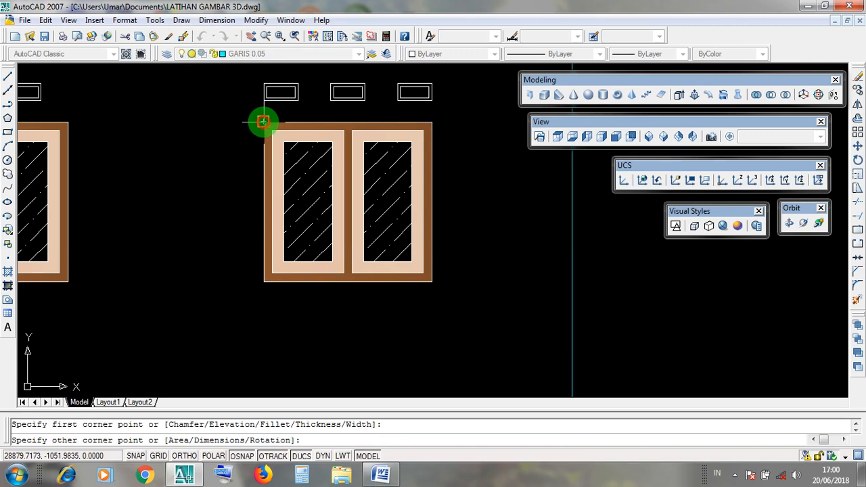
pyautogui.click(433, 281)
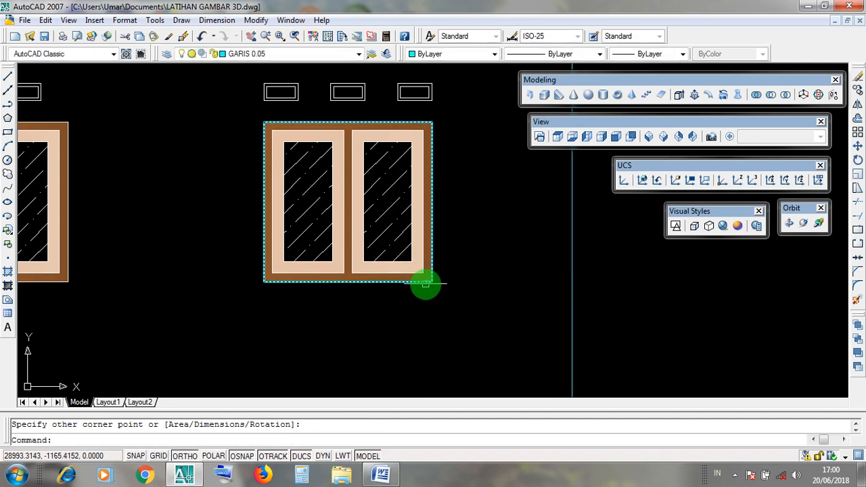
# - Draw a rectangle around the outer frame of the BELAKANG single window, from its upper-right corner to its lower-left corner
pyautogui.scroll(-3, 437, 282)
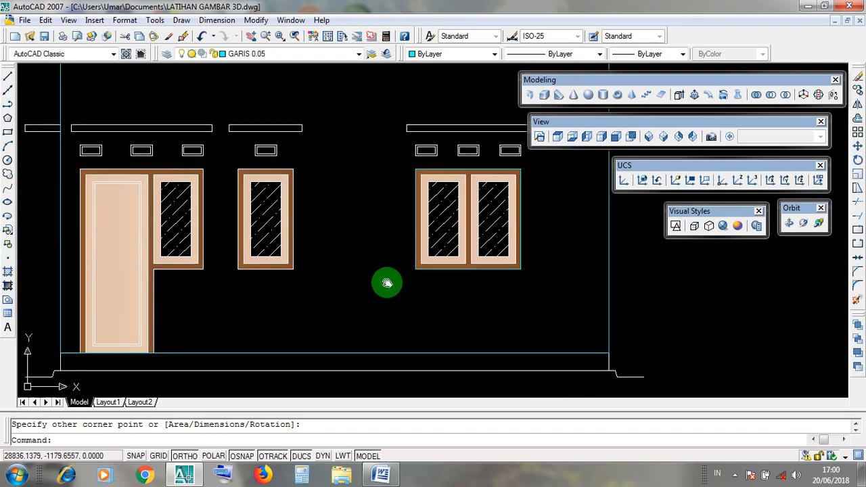
pyautogui.click(307, 250)
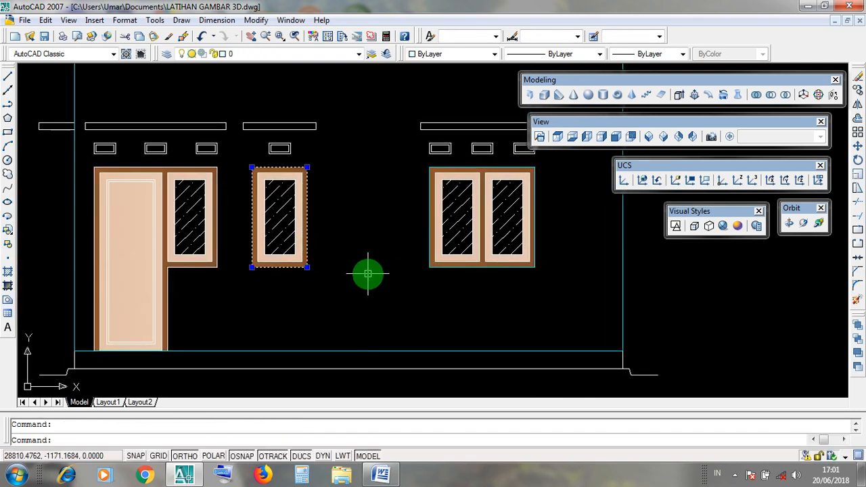
pyautogui.press('Escape')
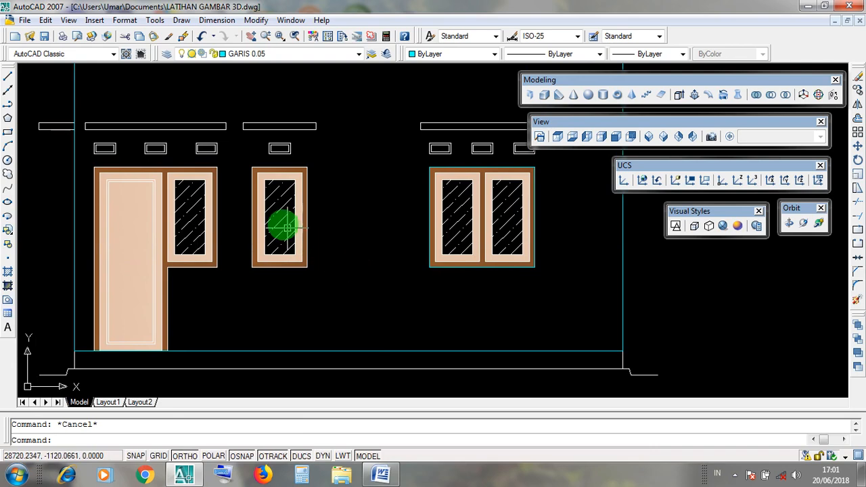
pyautogui.click(183, 21)
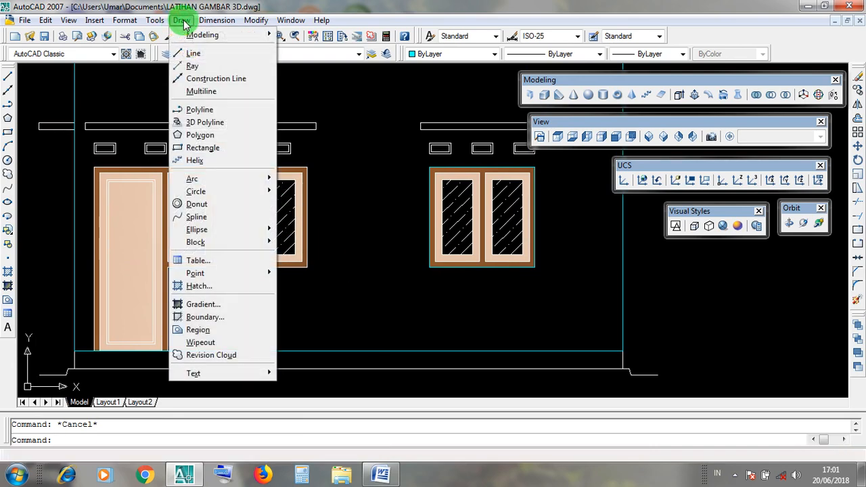
pyautogui.click(234, 150)
pyautogui.scroll(3, 237, 152)
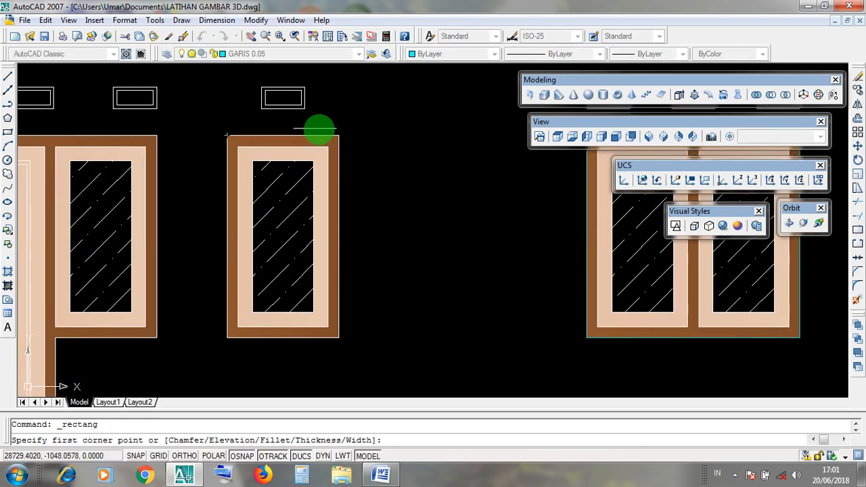
pyautogui.click(339, 134)
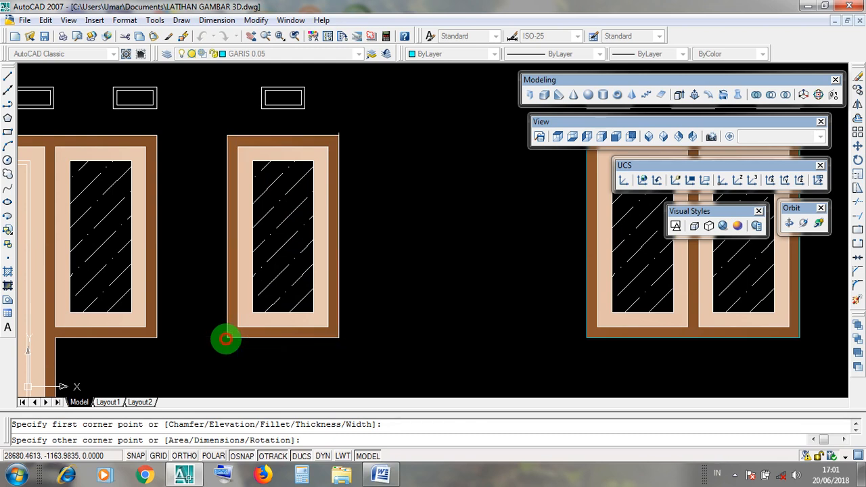
pyautogui.click(228, 337)
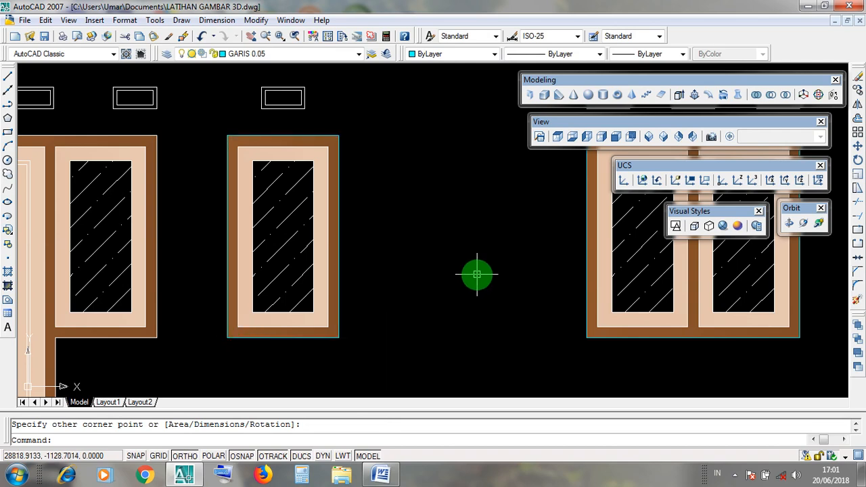
# - Select the existing outer frame of the BELAKANG door-and-window unit and examine its L-shaped outline
pyautogui.scroll(-2, 474, 270)
pyautogui.moveTo(324, 322); pyautogui.dragTo(363, 249, button='middle')
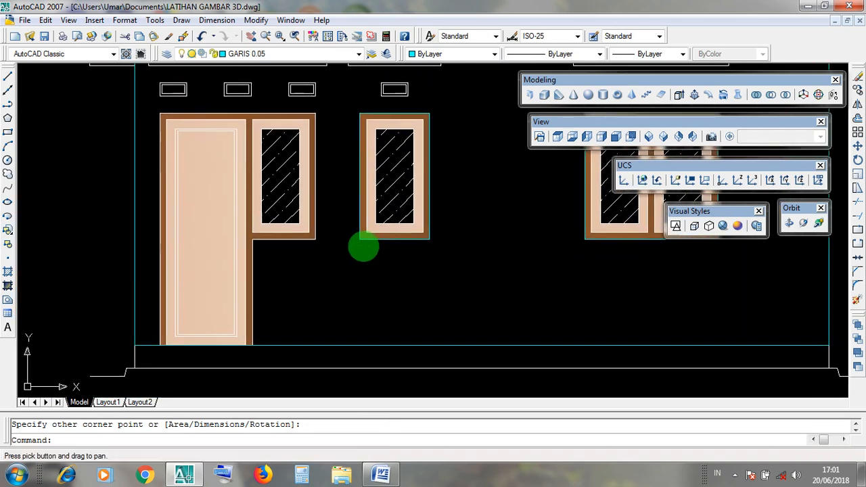
pyautogui.click(306, 240)
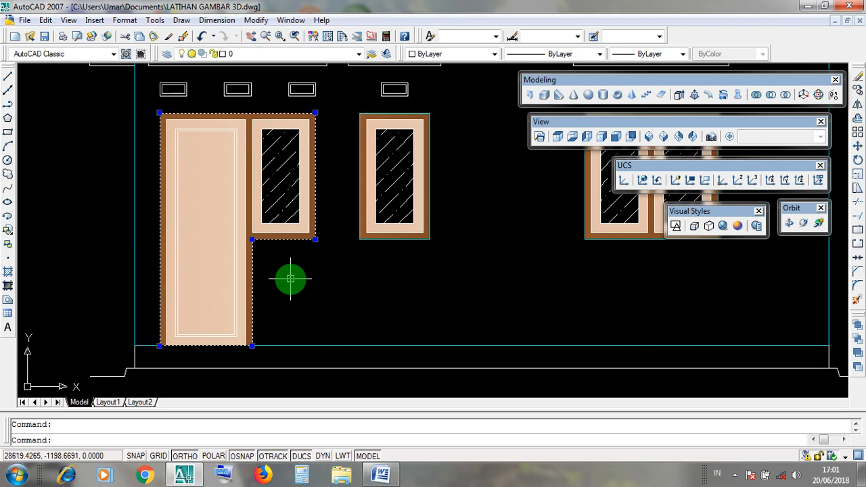
pyautogui.moveTo(291, 278); pyautogui.dragTo(315, 294, button='middle')
pyautogui.scroll(2, 315, 293)
pyautogui.scroll(-2, 315, 294)
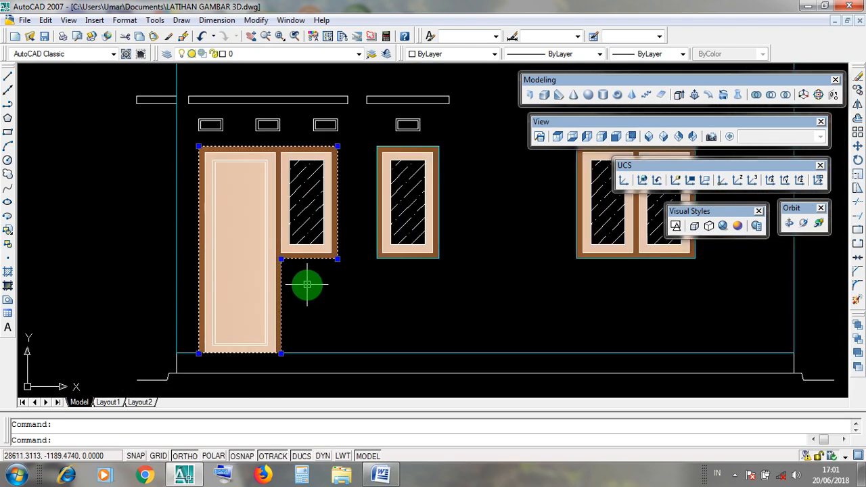
pyautogui.scroll(2, 306, 284)
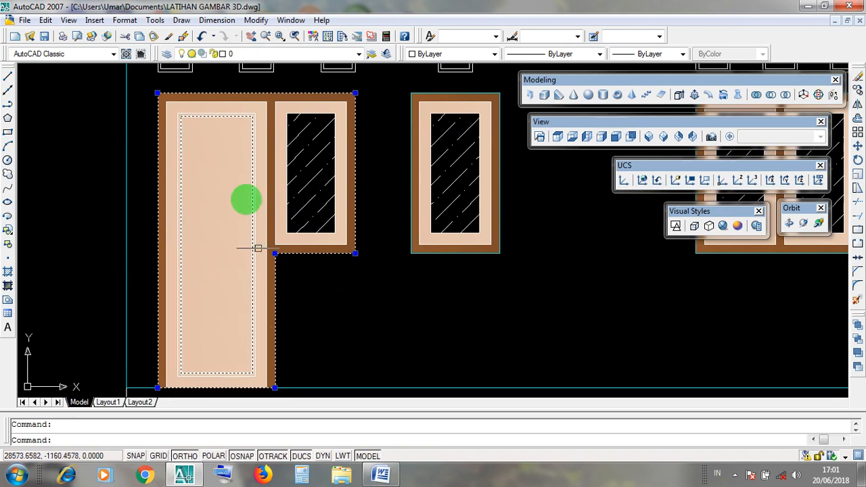
# - Start a polyline at the upper-right corner of the door-and-window frame and run it along the top edge to the upper-left corner
pyautogui.click(181, 21)
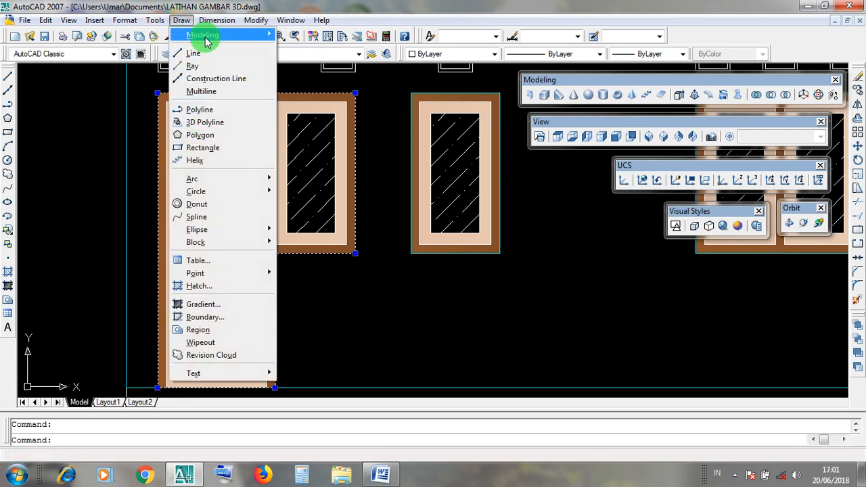
pyautogui.click(180, 20)
pyautogui.click(181, 21)
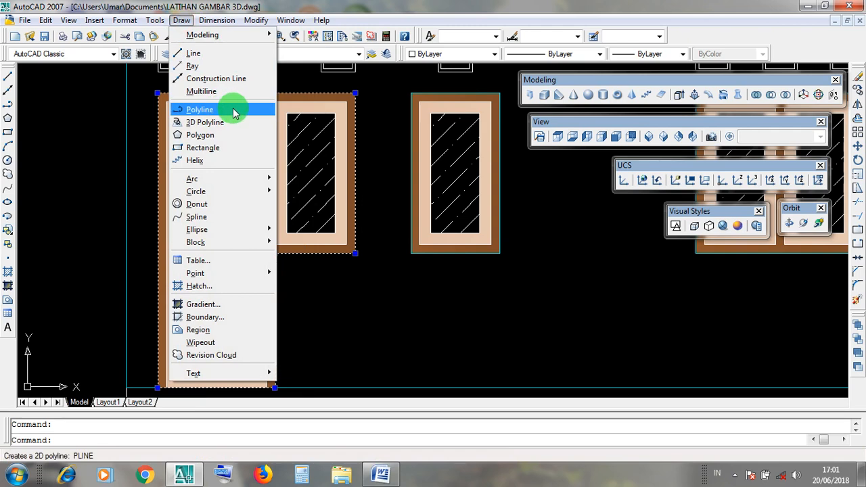
pyautogui.click(233, 110)
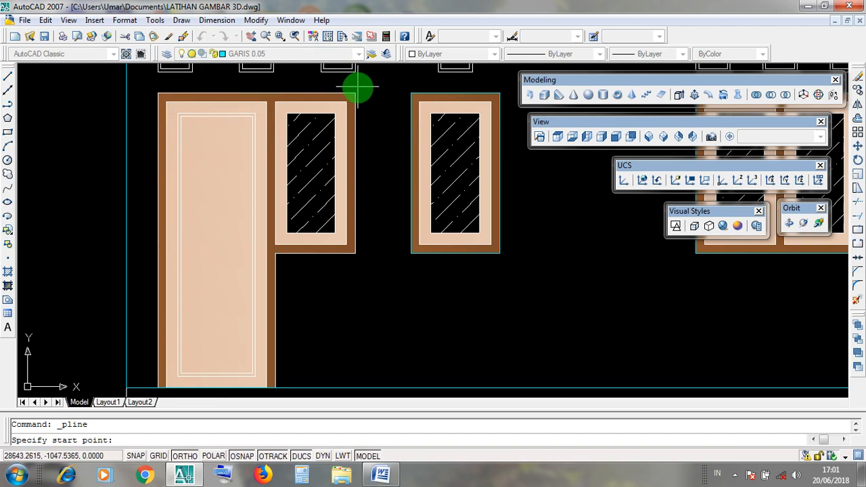
pyautogui.scroll(3, 360, 85)
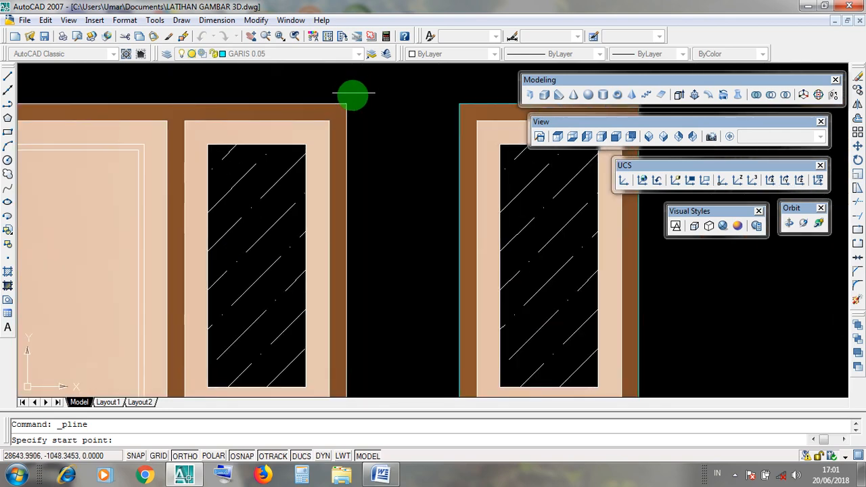
pyautogui.click(347, 102)
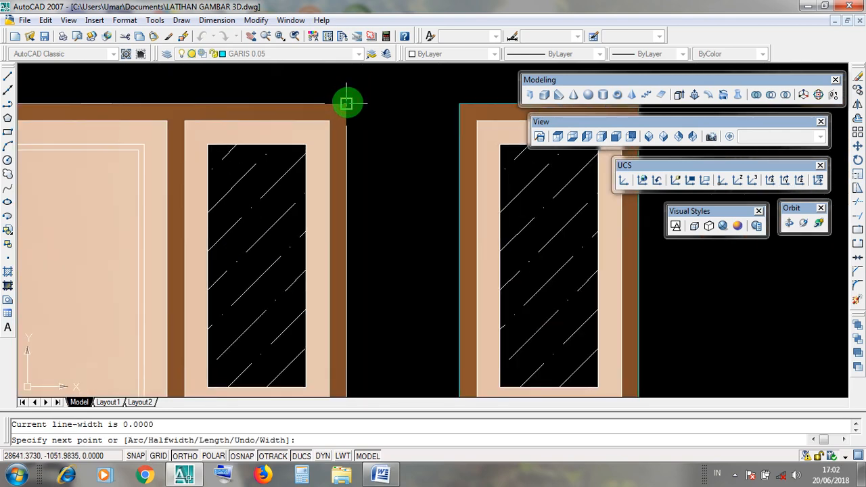
pyautogui.scroll(-2, 347, 103)
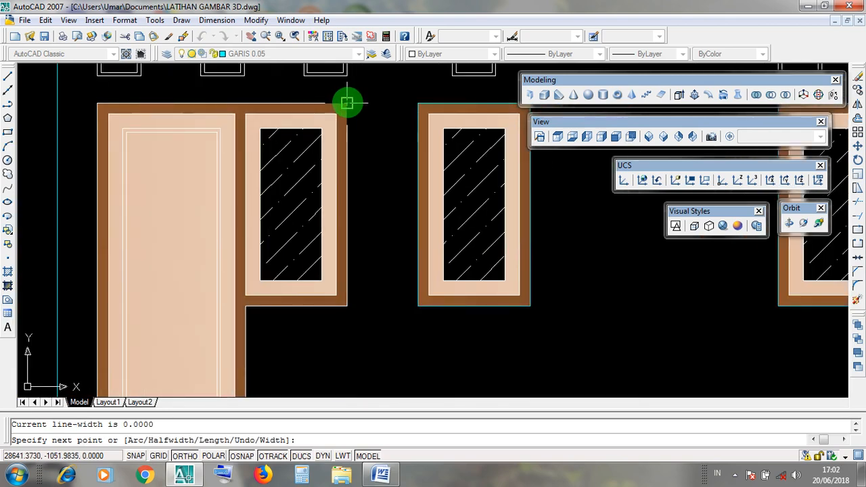
pyautogui.click(97, 103)
# - Continue the polyline down the door's outer side, along the floor, up to the window's underside, across it and back to the starting corner
pyautogui.scroll(-2, 97, 102)
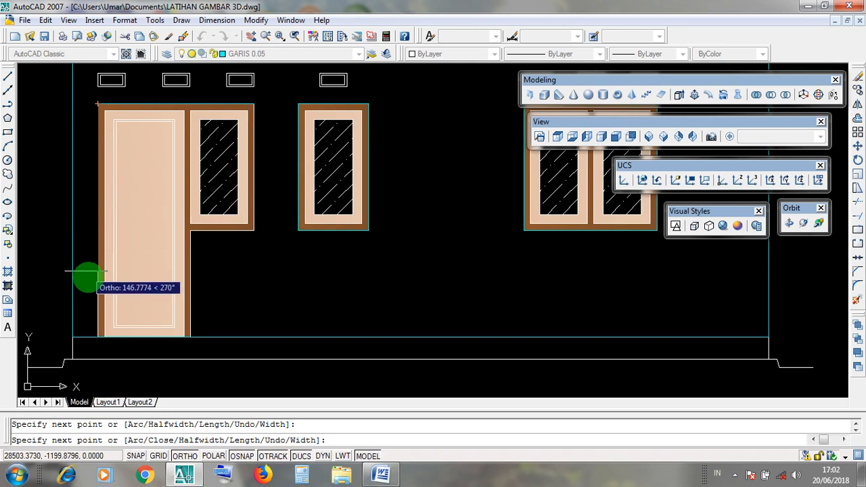
pyautogui.scroll(1, 88, 319)
pyautogui.scroll(1, 95, 347)
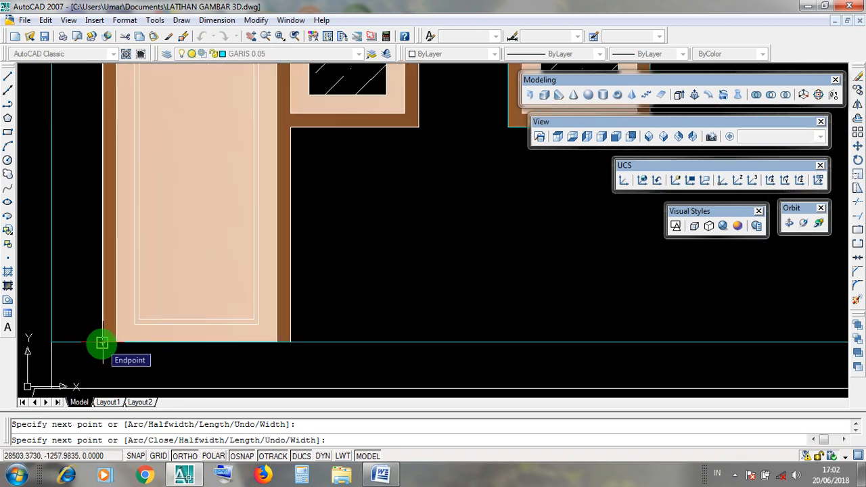
pyautogui.click(101, 343)
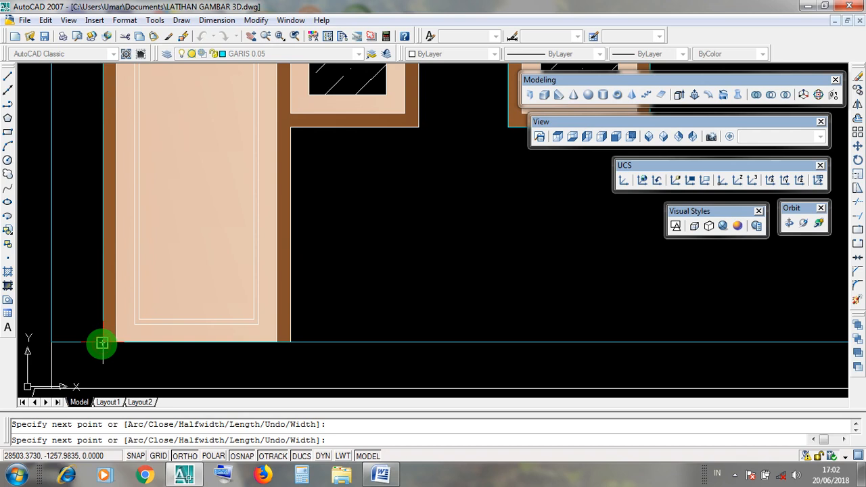
pyautogui.click(291, 343)
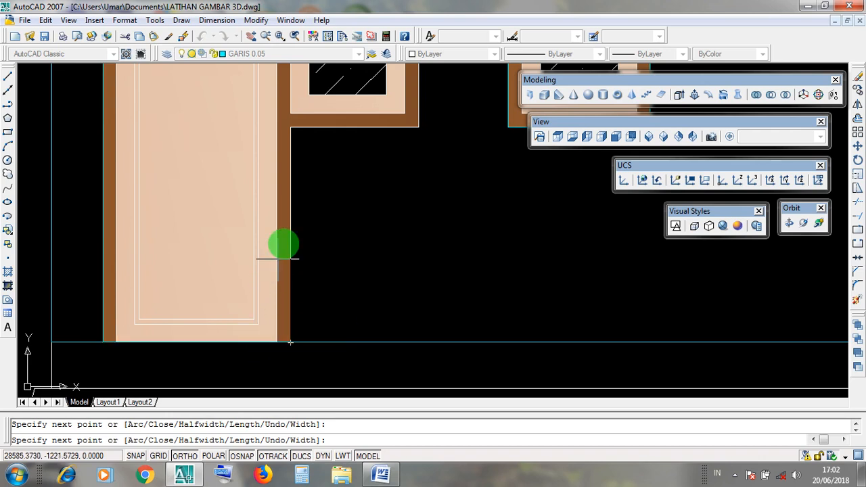
pyautogui.click(291, 127)
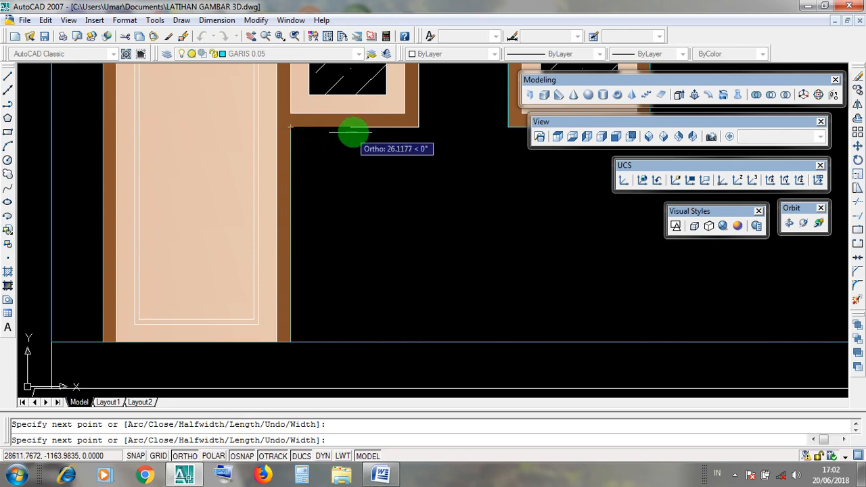
pyautogui.click(419, 127)
pyautogui.scroll(-3, 419, 127)
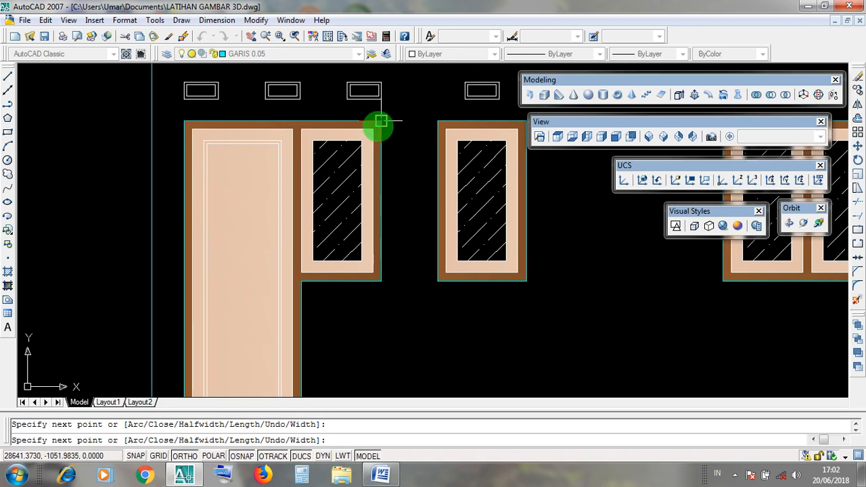
pyautogui.press('Return')
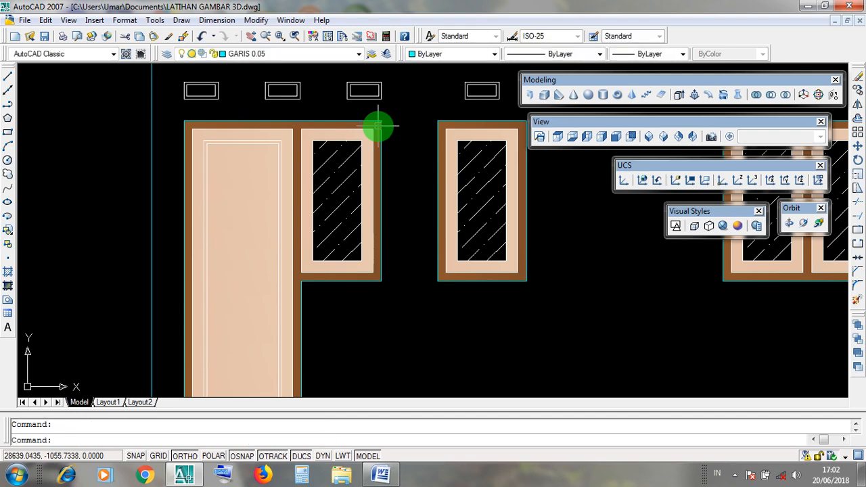
# - Select the door-and-window polyline and inspect the grips at its two upper corners, cancelling each stretch
pyautogui.scroll(4, 368, 128)
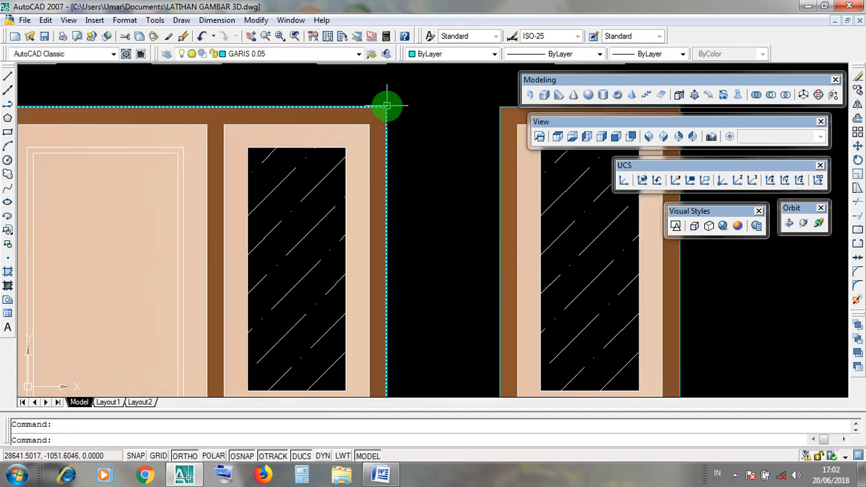
pyautogui.click(387, 106)
pyautogui.scroll(-2, 406, 132)
pyautogui.click(395, 116)
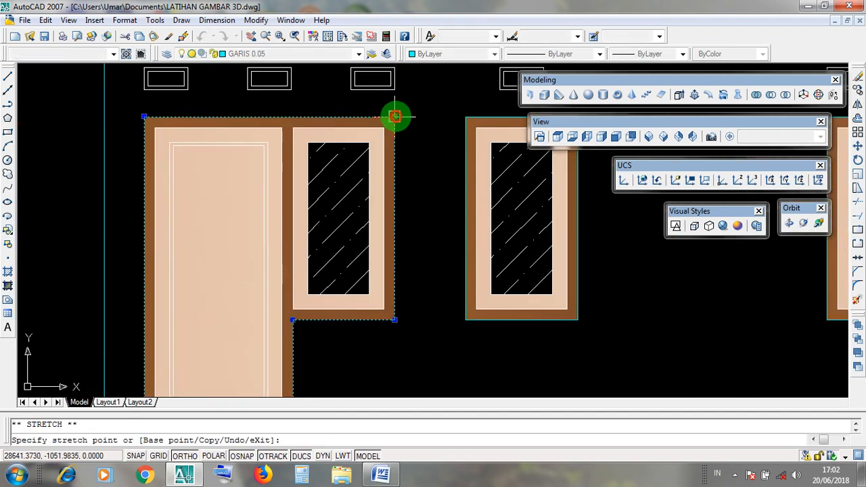
pyautogui.press('Escape')
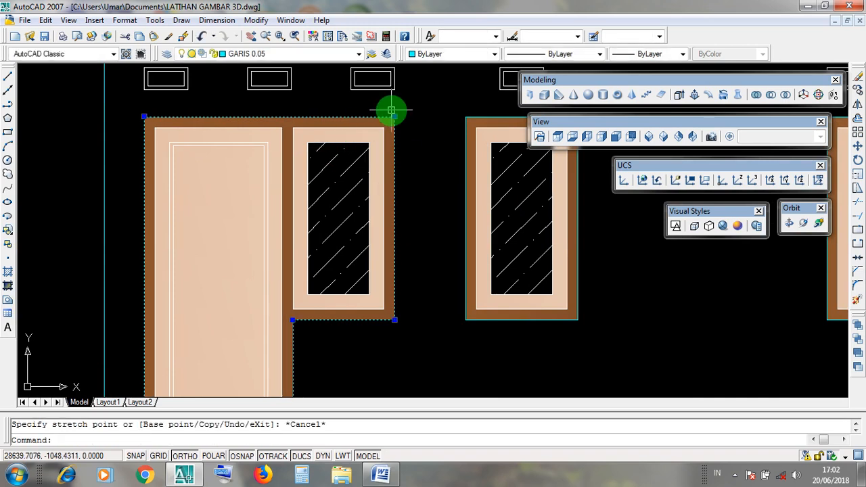
pyautogui.click(395, 116)
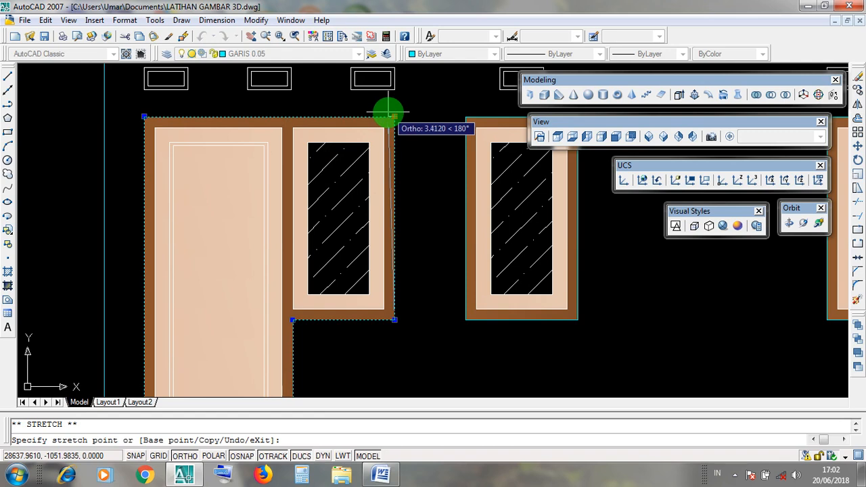
pyautogui.press('Escape')
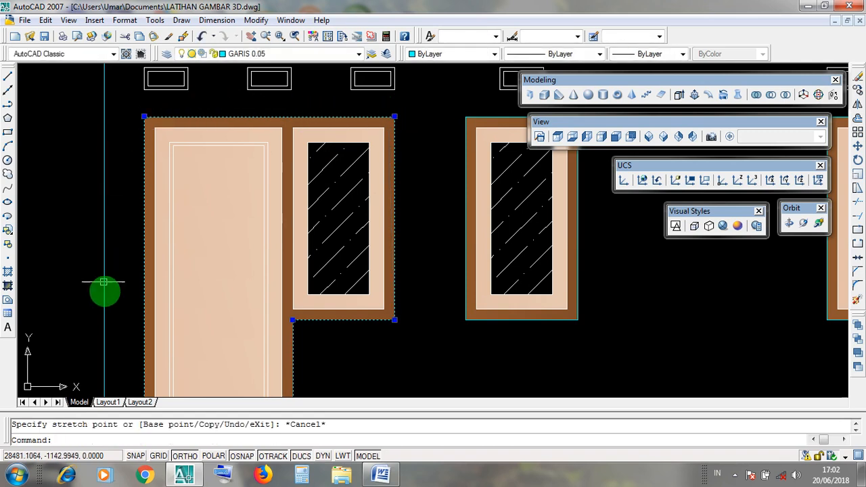
pyautogui.click(395, 116)
pyautogui.press('Escape')
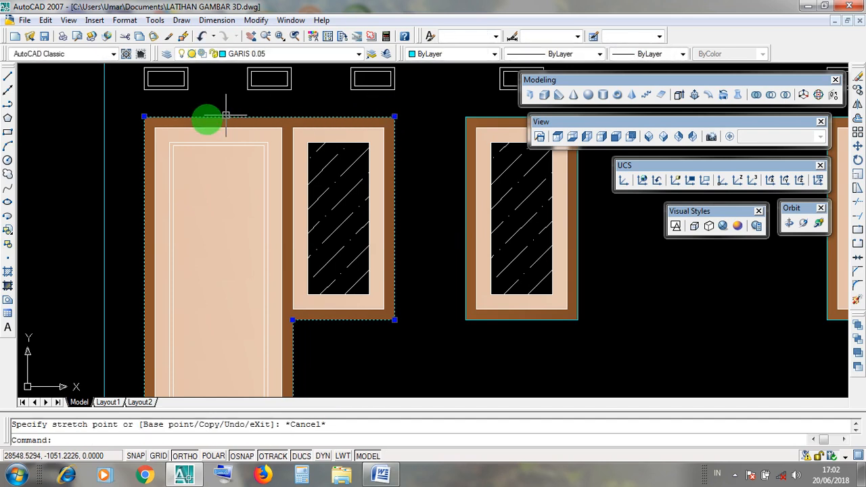
pyautogui.click(146, 116)
pyautogui.press('Escape')
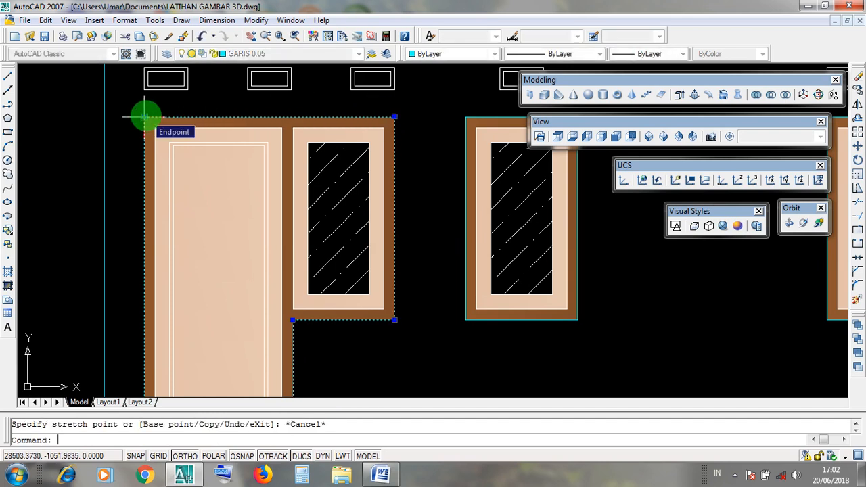
pyautogui.click(396, 117)
pyautogui.press('Escape')
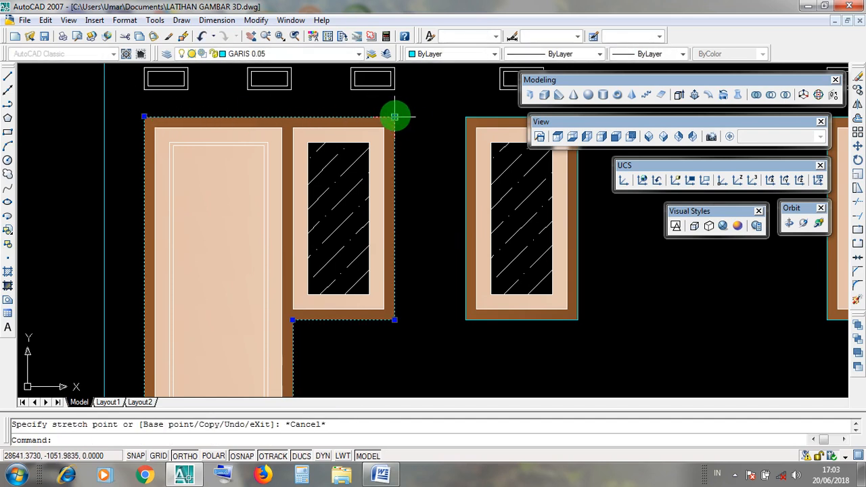
pyautogui.click(396, 117)
pyautogui.press('Escape')
pyautogui.click(395, 116)
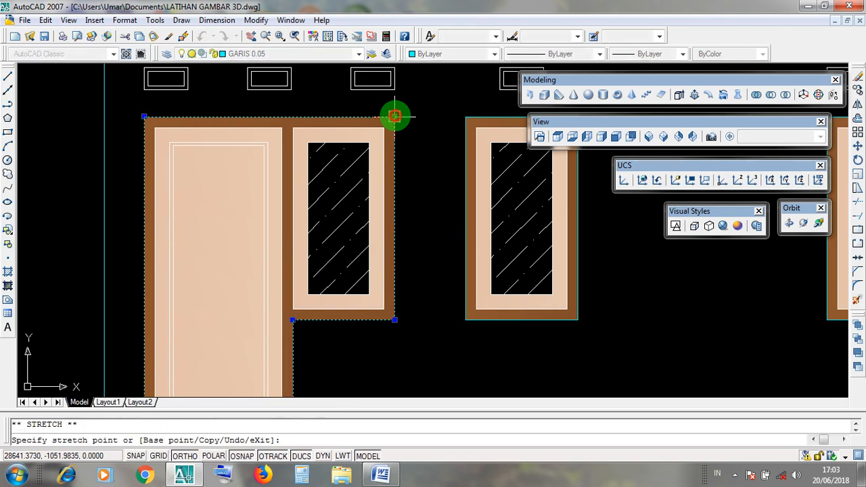
pyautogui.press('Escape')
pyautogui.click(395, 116)
pyautogui.press('Escape')
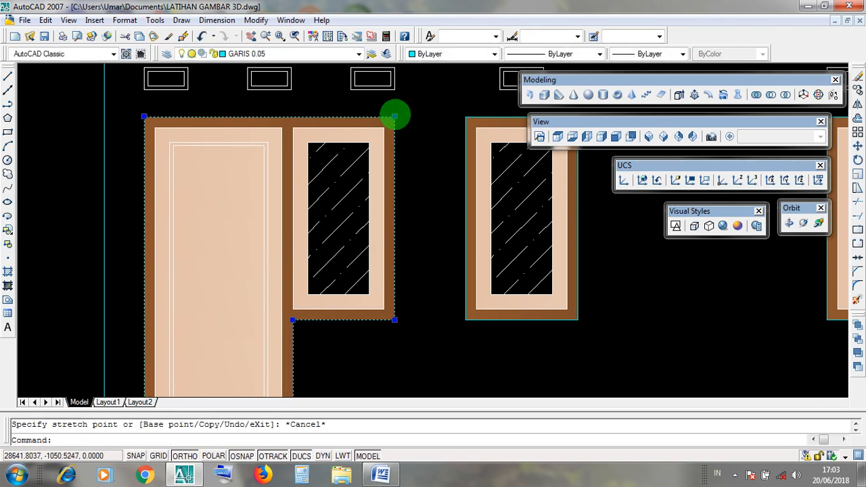
# - Examine the polyline's upper-right start and end corner up close, selecting around it and clearing the selection
pyautogui.scroll(4, 386, 114)
pyautogui.click(381, 124)
pyautogui.scroll(4, 399, 149)
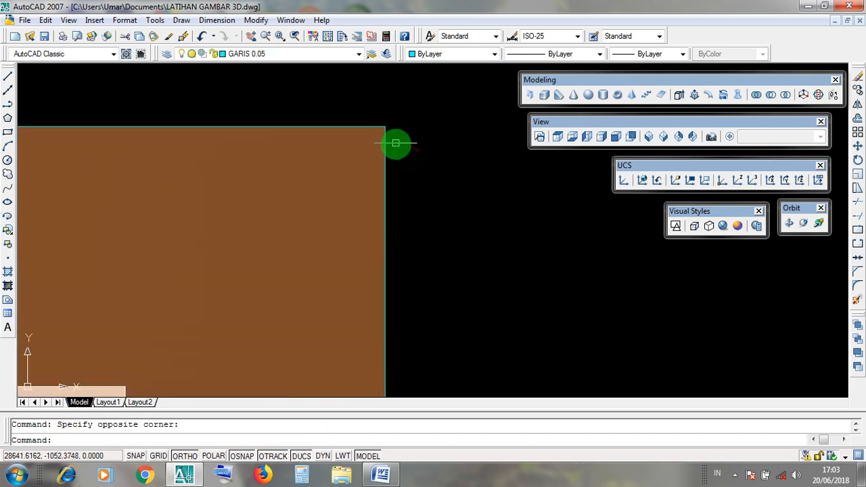
pyautogui.click(386, 142)
pyautogui.click(375, 116)
pyautogui.click(400, 136)
pyautogui.click(380, 115)
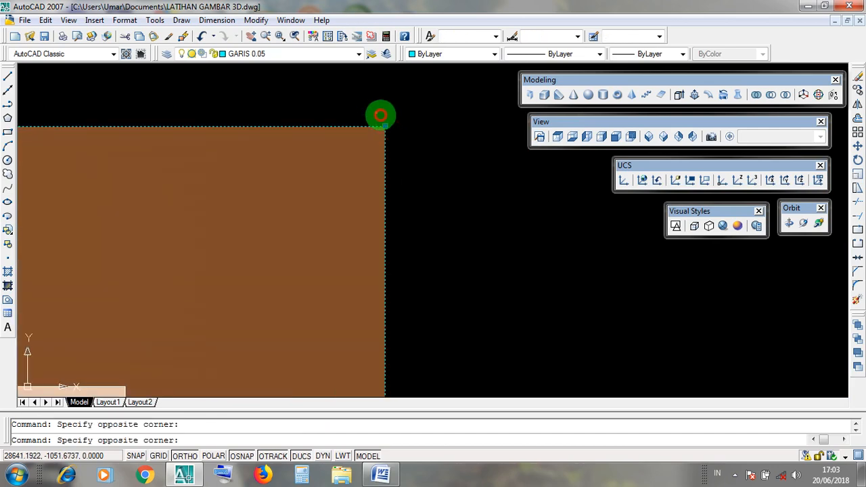
pyautogui.click(394, 137)
pyautogui.press('Escape')
pyautogui.scroll(-6, 404, 141)
pyautogui.scroll(-8, 404, 140)
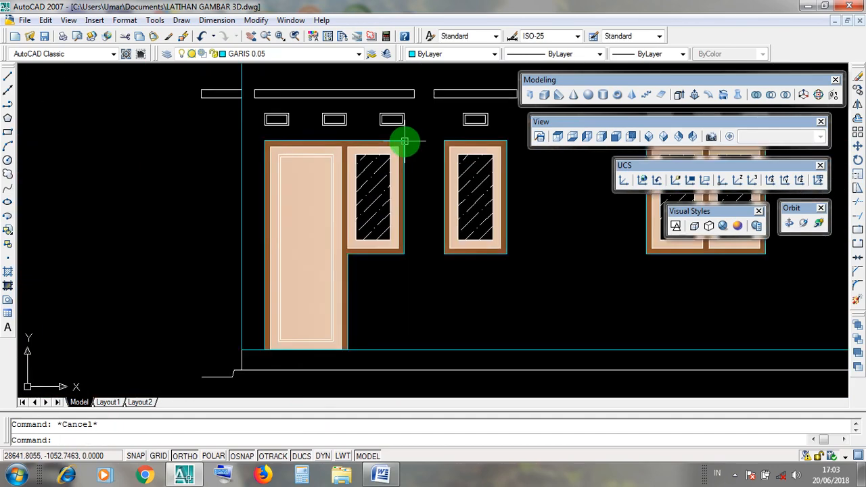
# - Start a polyline at the lower-right corner of the window beside the door and run it up and along the top edge to the upper-left corner
pyautogui.click(404, 142)
pyautogui.scroll(2, 381, 210)
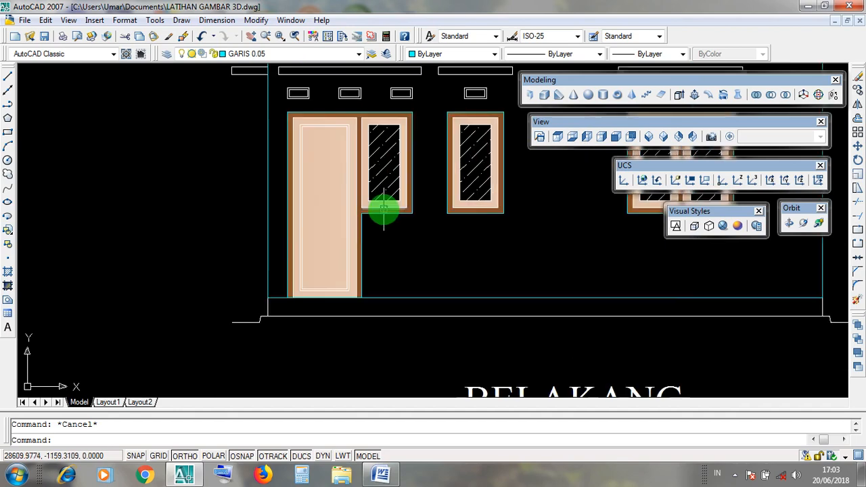
pyautogui.scroll(2, 402, 173)
pyautogui.moveTo(363, 228); pyautogui.dragTo(358, 253, button='middle')
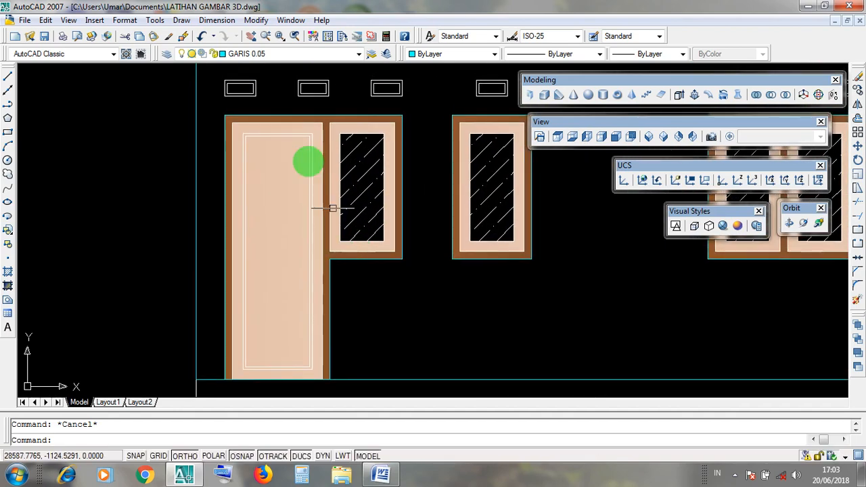
pyautogui.click(183, 20)
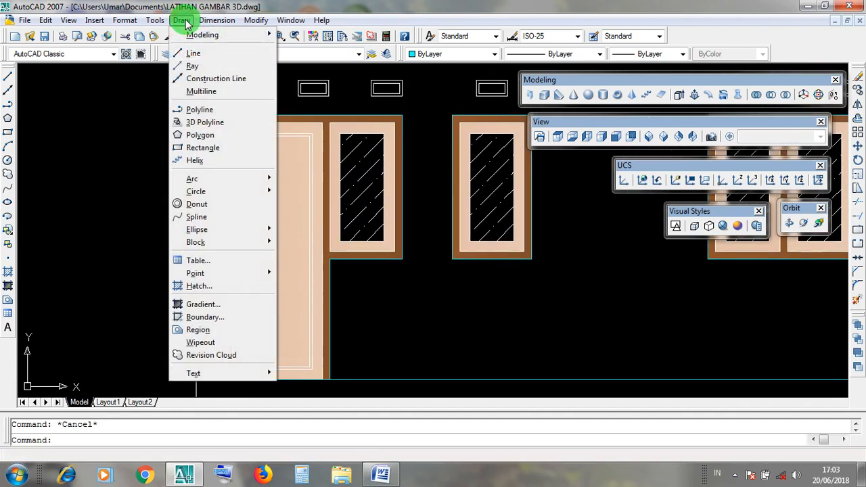
pyautogui.click(230, 113)
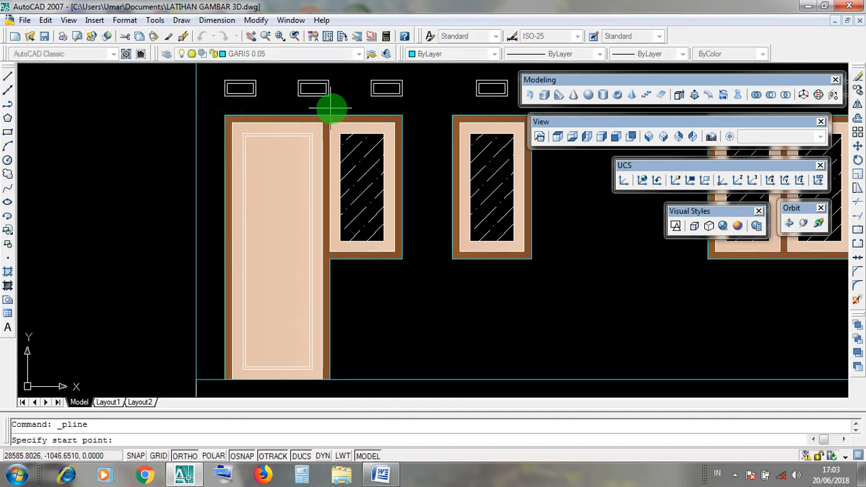
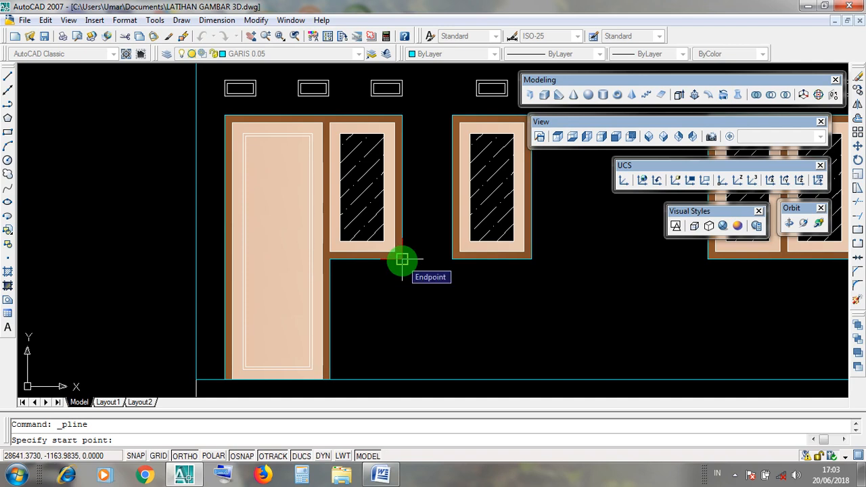
pyautogui.click(402, 258)
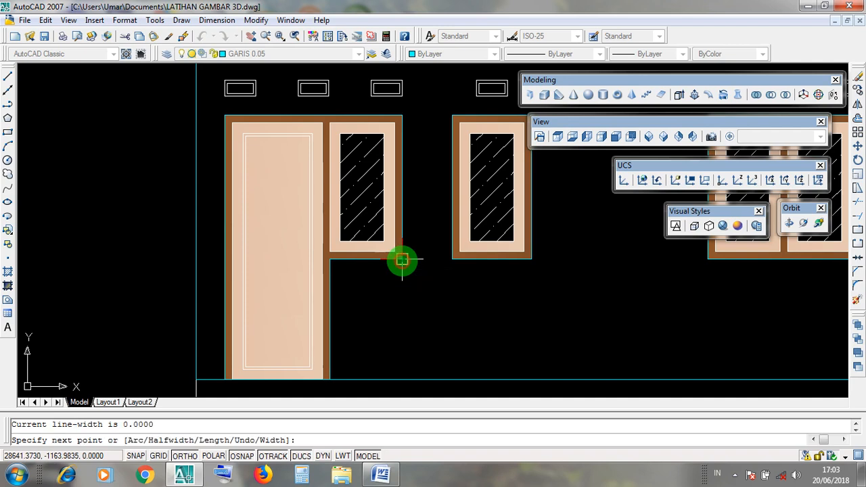
pyautogui.click(402, 115)
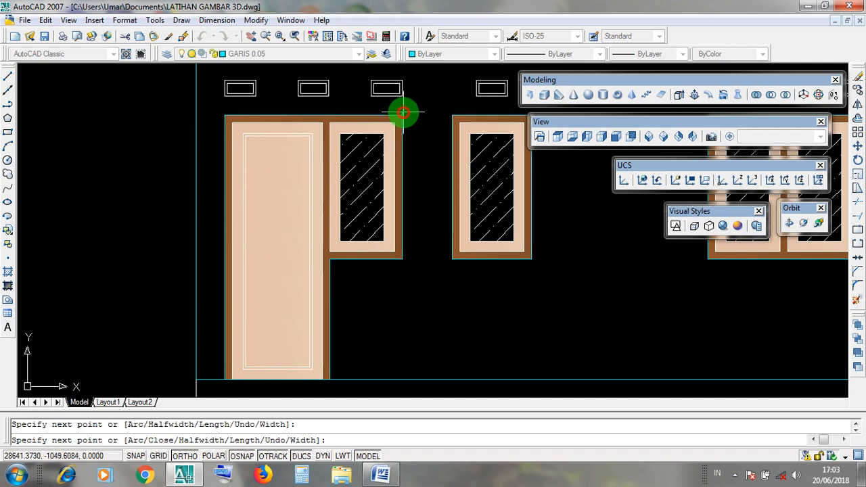
pyautogui.click(223, 115)
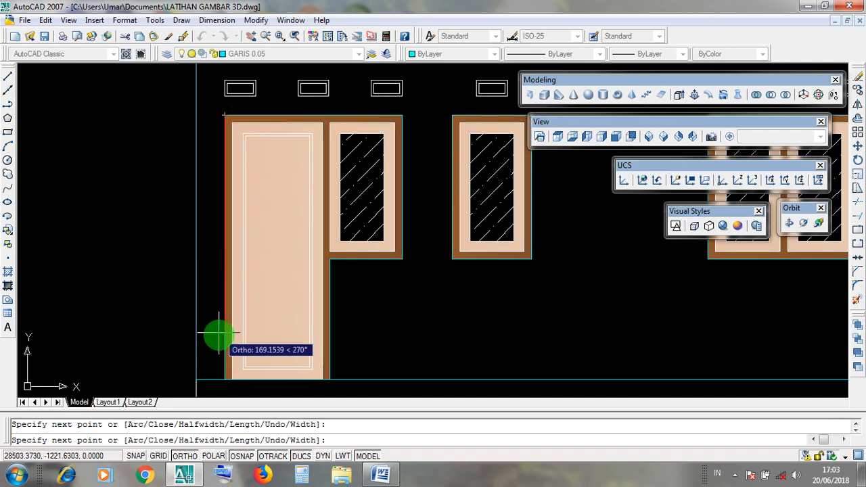
# - Continue the polyline down the door's outer side, along the floor, up to the window's underside and back to its start, then check it by selecting it
pyautogui.click(225, 380)
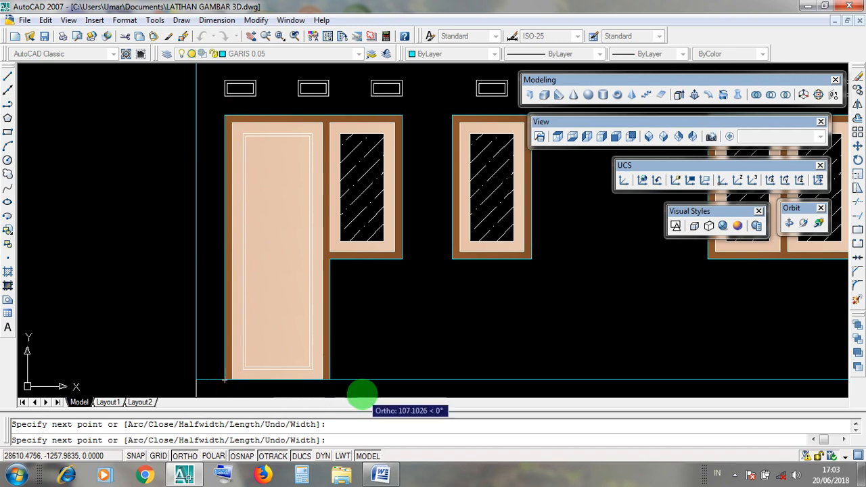
pyautogui.click(329, 381)
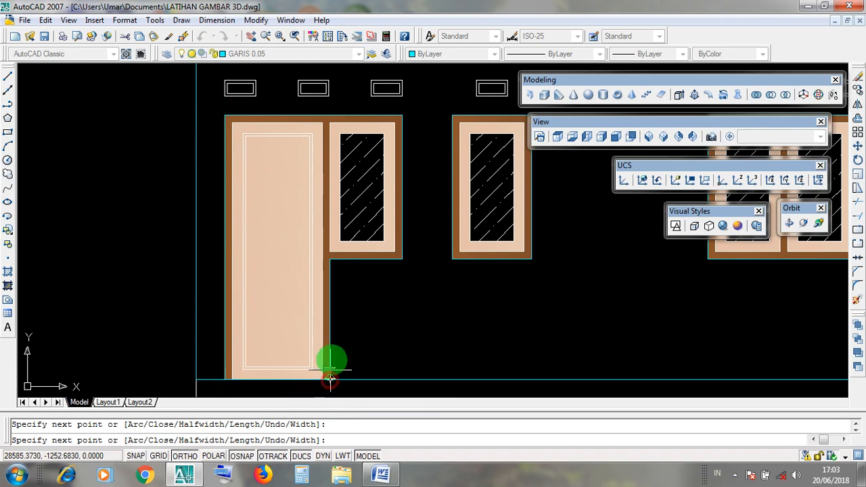
pyautogui.click(329, 258)
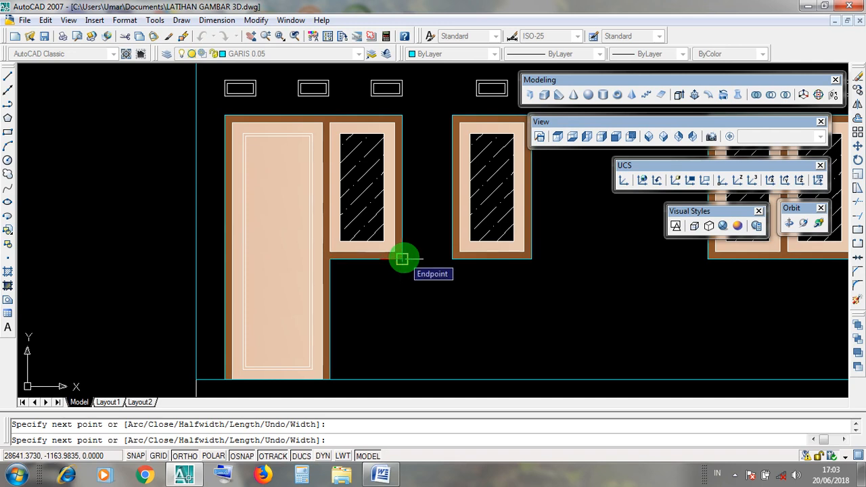
pyautogui.click(403, 258)
pyautogui.press('Return')
pyautogui.click(395, 261)
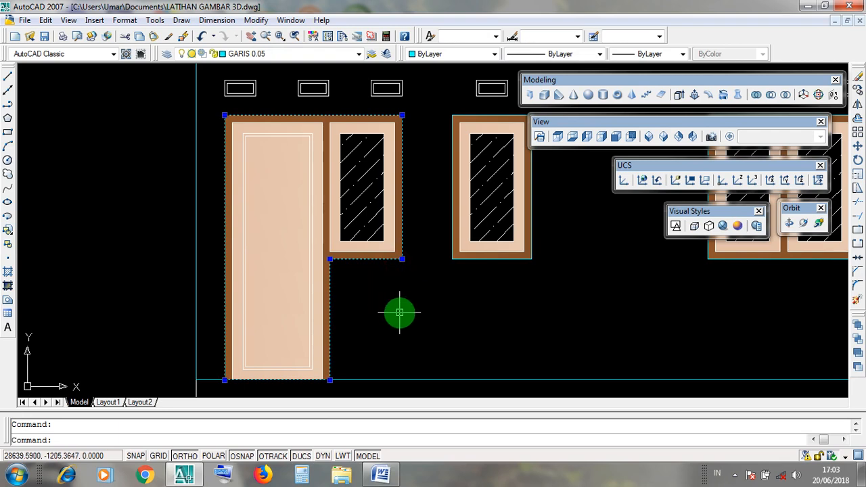
pyautogui.scroll(-3, 402, 311)
pyautogui.press('Escape')
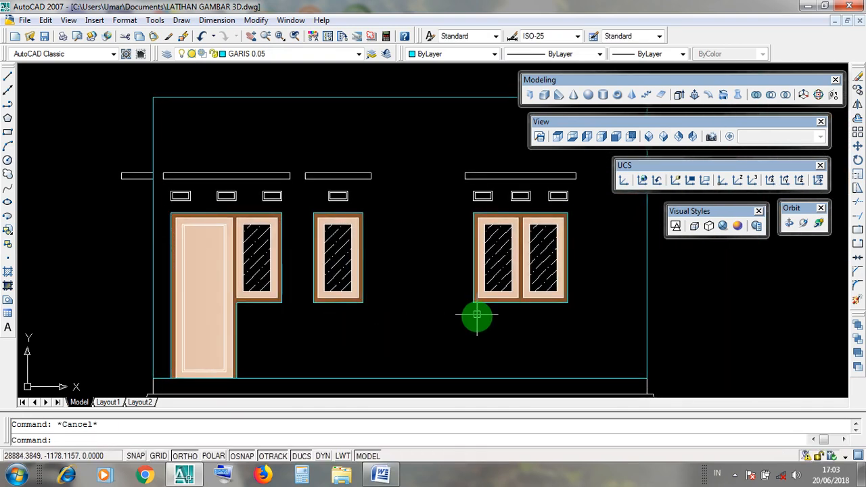
# - Examine the outer frames of the ventilation openings above the double window by selecting them and clearing the selection
pyautogui.moveTo(474, 318); pyautogui.dragTo(379, 325, button='middle')
pyautogui.scroll(3, 467, 184)
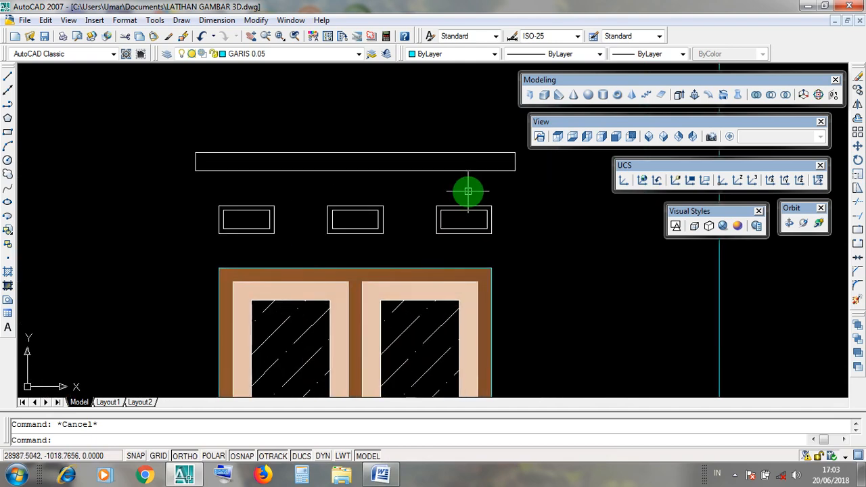
pyautogui.click(467, 203)
pyautogui.click(364, 206)
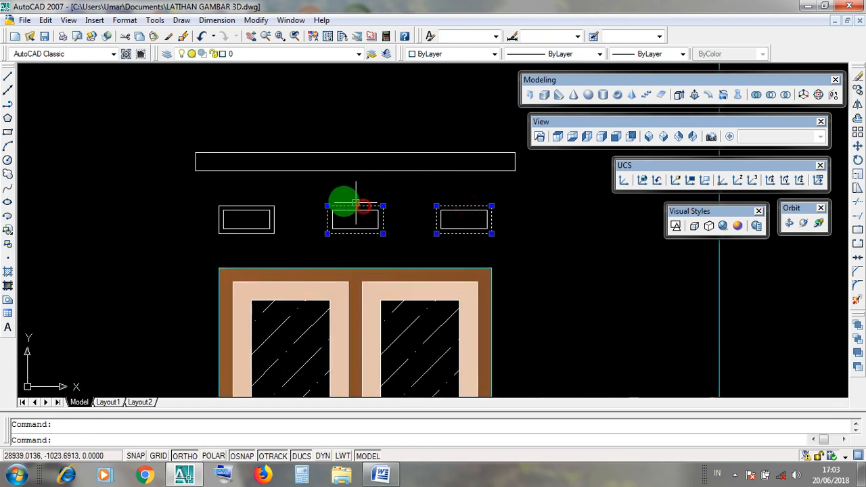
pyautogui.scroll(2, 337, 207)
pyautogui.press('Escape')
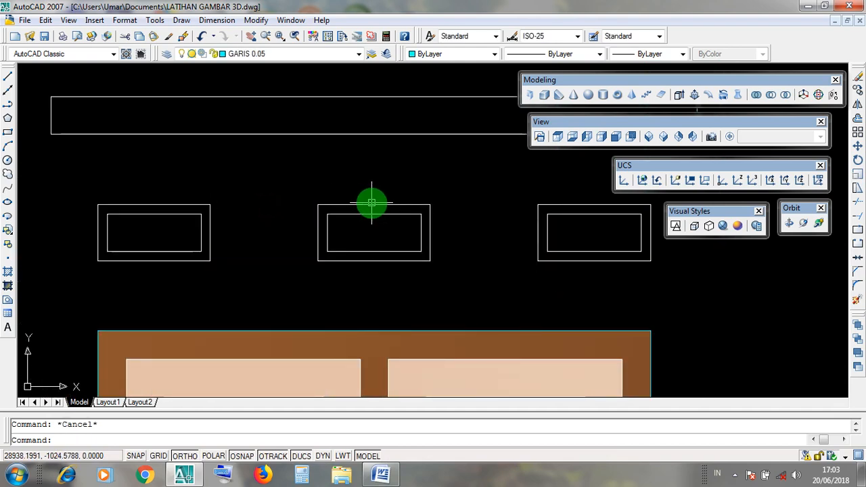
pyautogui.click(372, 205)
pyautogui.press('Escape')
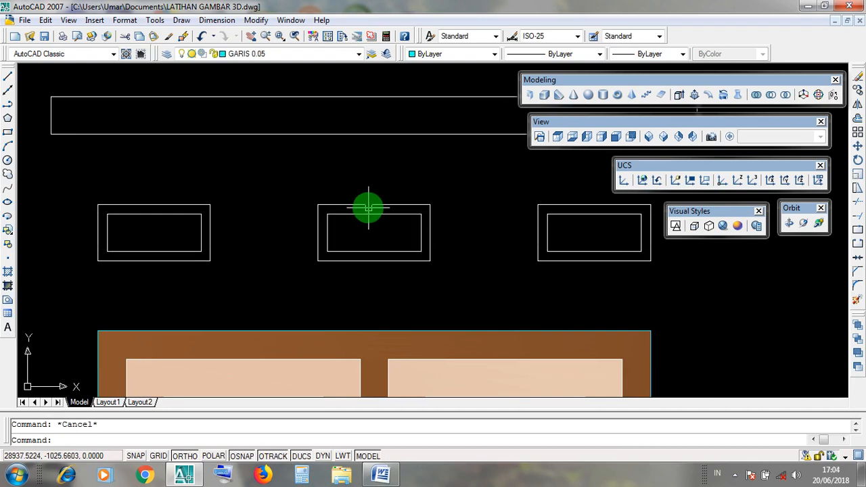
pyautogui.click(367, 205)
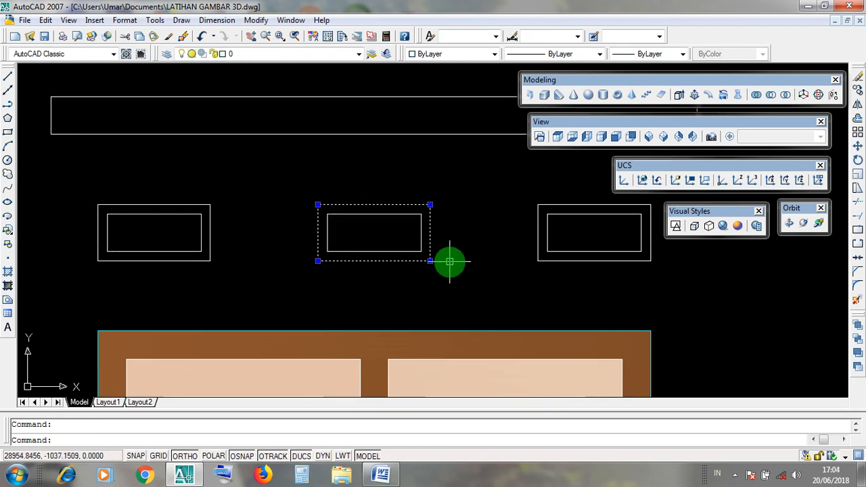
pyautogui.scroll(-2, 460, 264)
pyautogui.press('Escape')
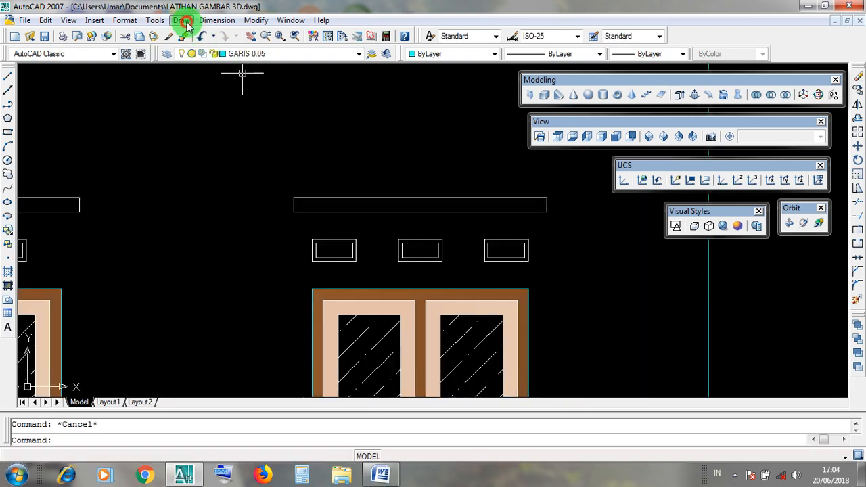
# - Draw a rectangle over the outer frame of the rightmost ventilation opening above the double window
pyautogui.click(181, 20)
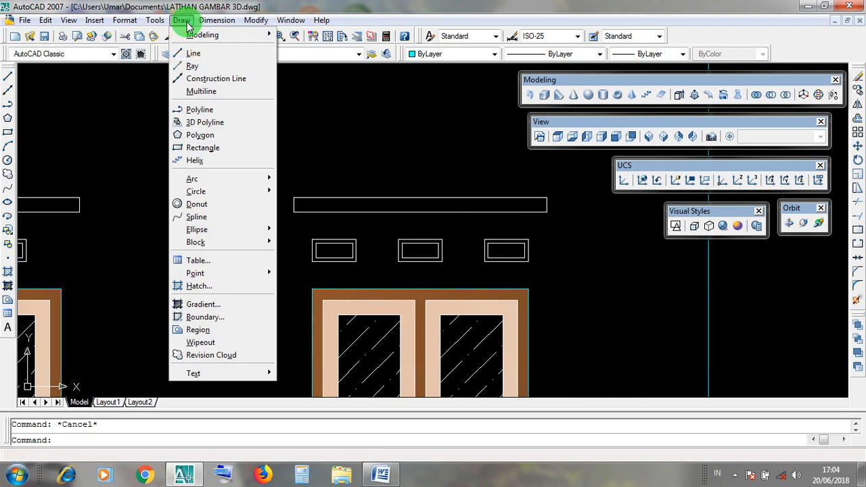
pyautogui.click(227, 150)
pyautogui.scroll(2, 497, 245)
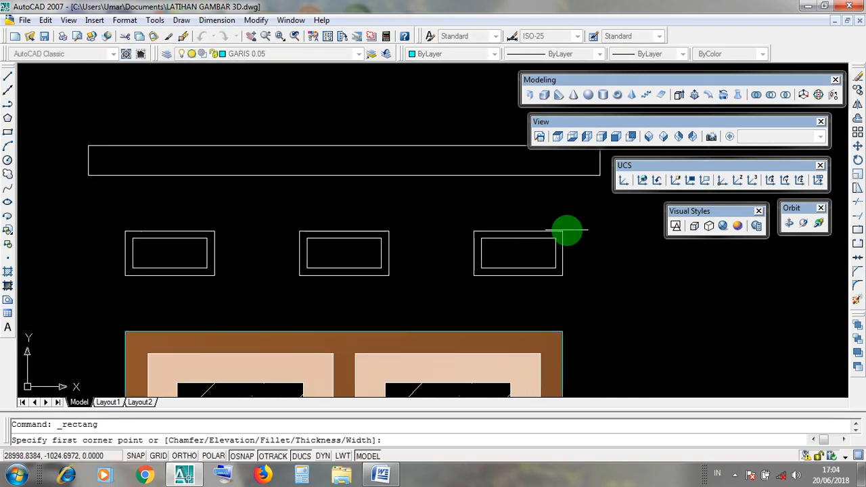
pyautogui.click(563, 231)
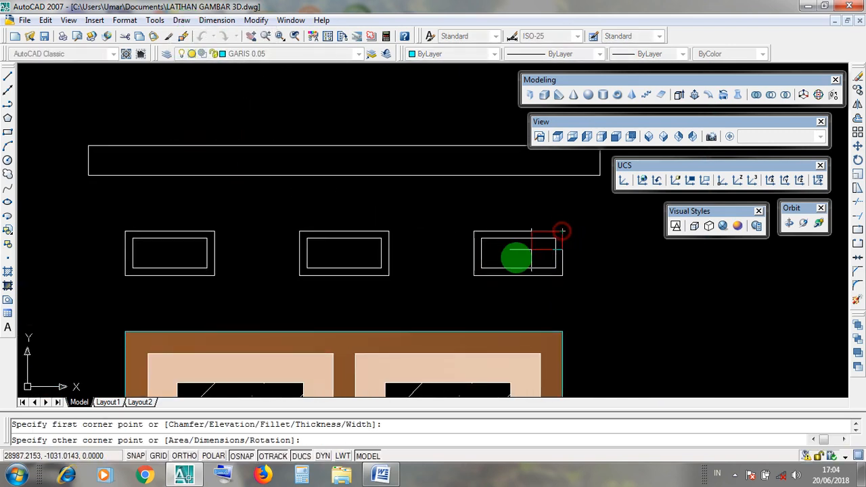
pyautogui.click(474, 276)
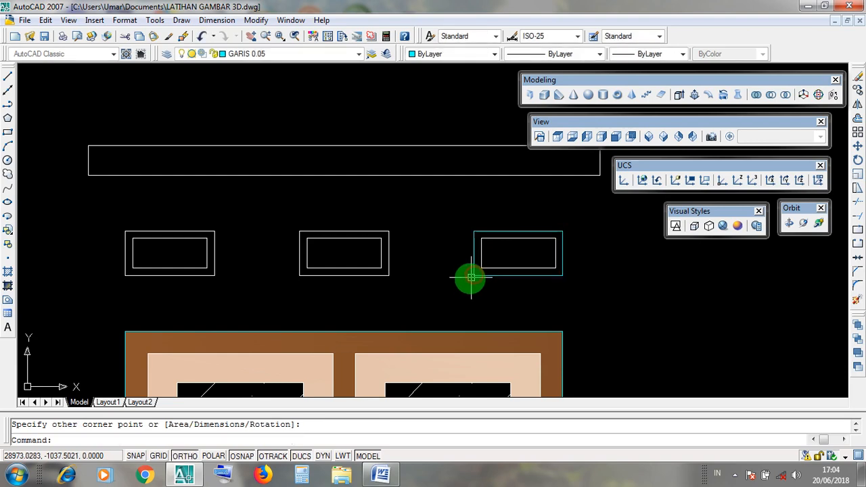
# - Draw a rectangle over the outer frame of the middle ventilation opening above the double window
pyautogui.click(181, 20)
pyautogui.click(220, 147)
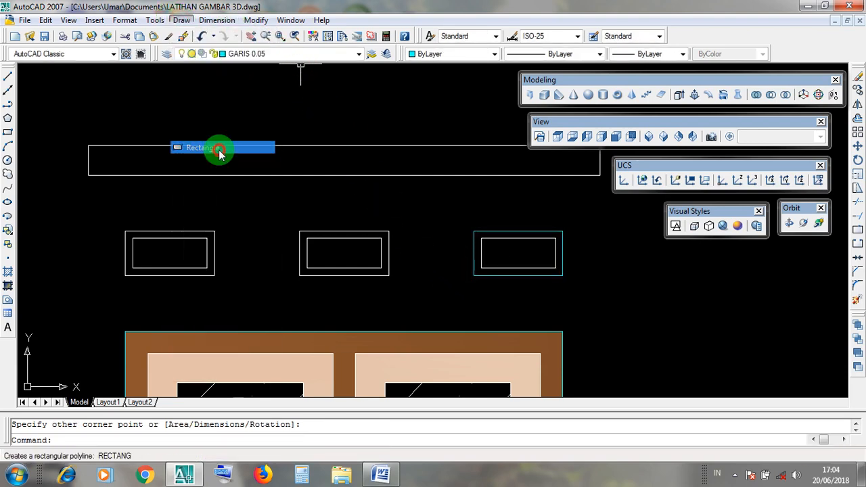
pyautogui.click(389, 231)
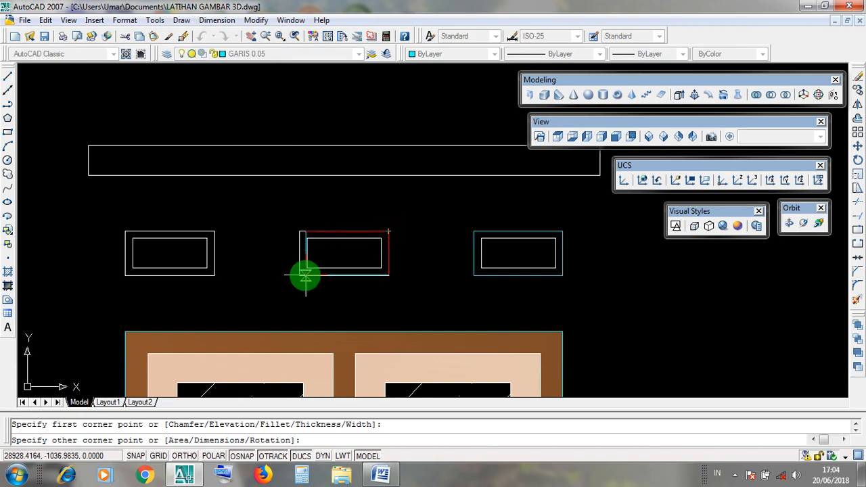
pyautogui.click(299, 276)
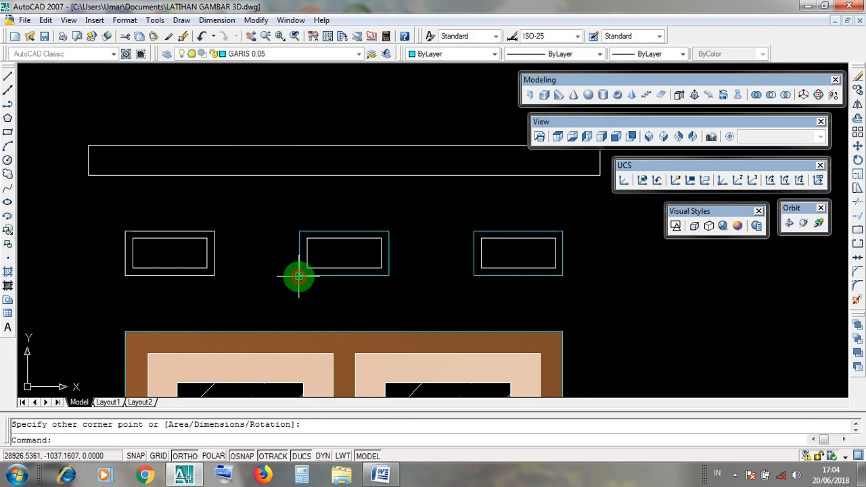
# - Draw a rectangle over the outer frame of the leftmost ventilation opening above the double window
pyautogui.click(184, 21)
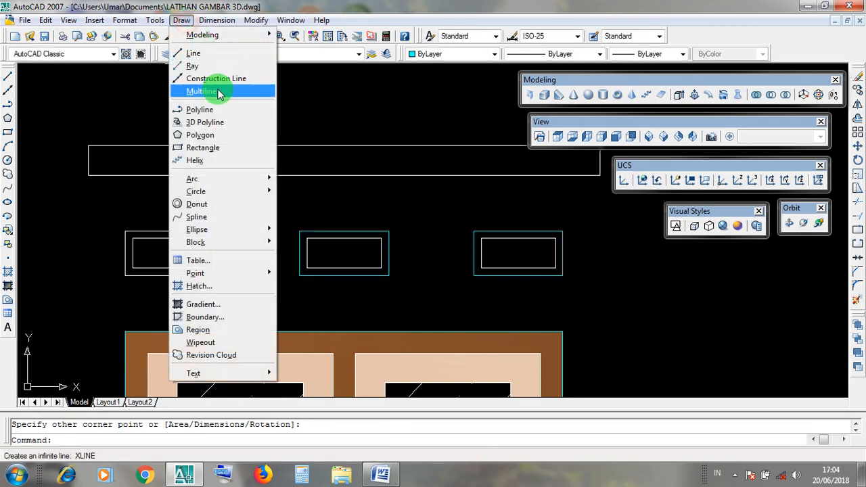
pyautogui.click(226, 148)
pyautogui.click(214, 231)
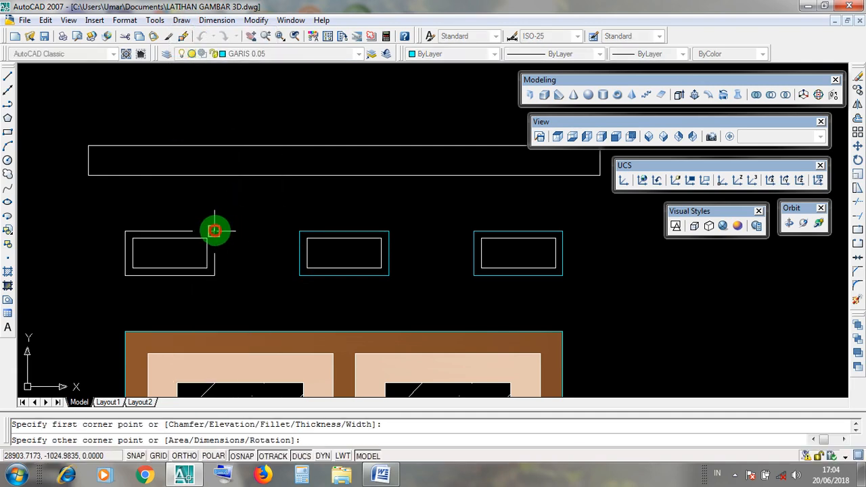
pyautogui.click(125, 275)
# - Draw a rectangle over the outer frame of the ventilation opening above the single window
pyautogui.scroll(-6, 294, 271)
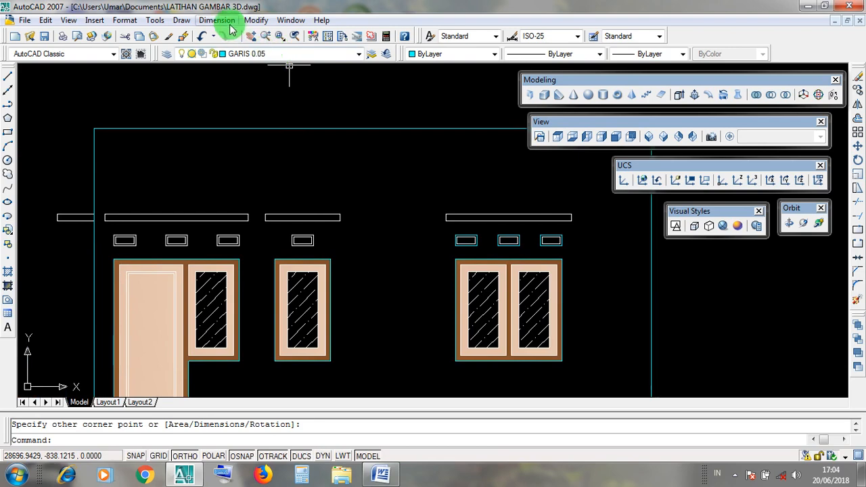
pyautogui.click(181, 20)
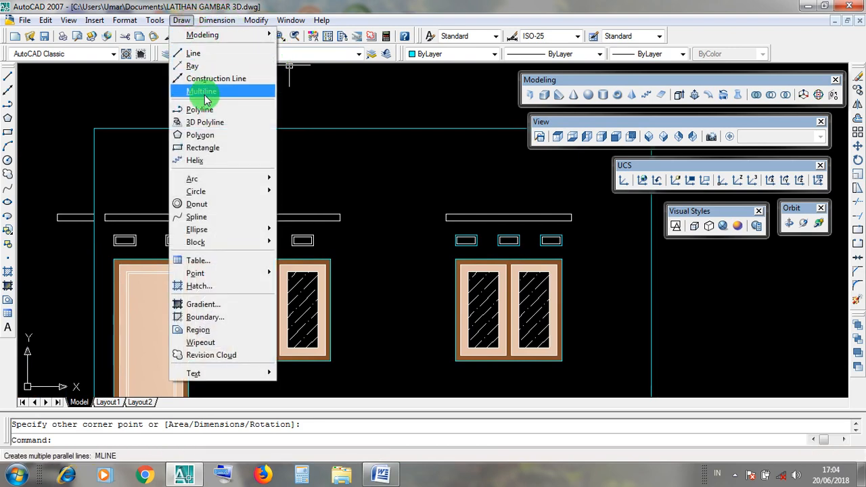
pyautogui.click(203, 149)
pyautogui.scroll(5, 290, 257)
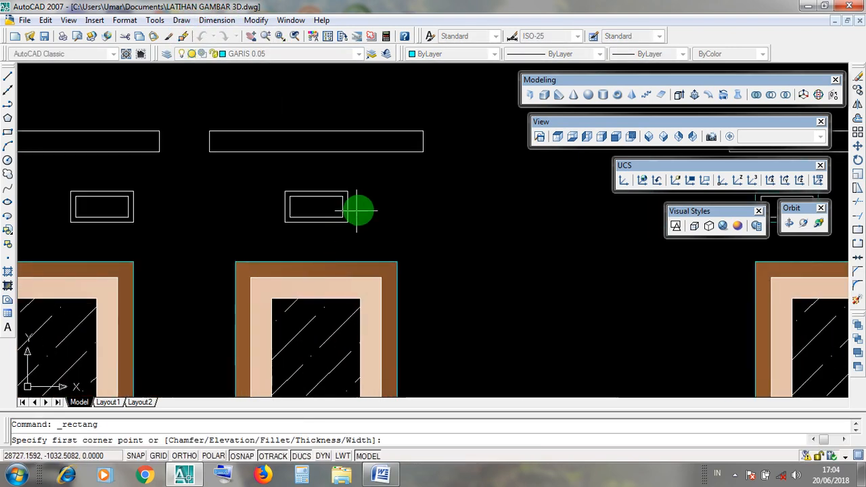
pyautogui.click(347, 190)
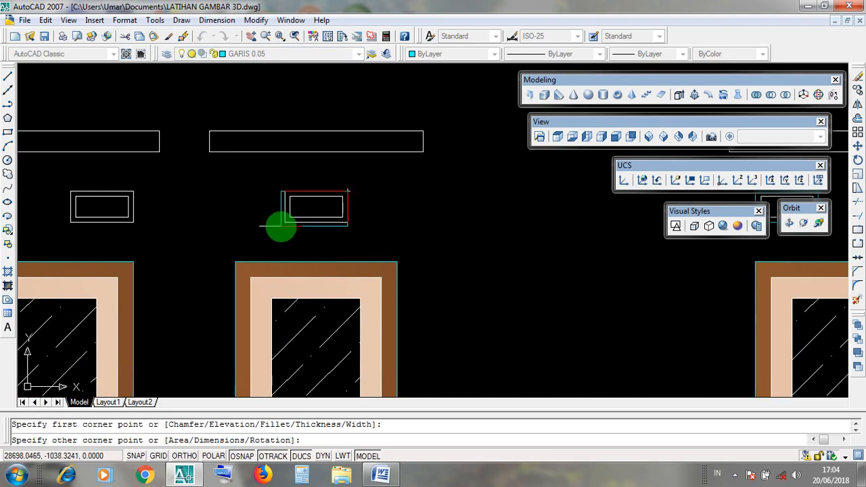
pyautogui.click(285, 222)
# - Draw a rectangle over the outer frame of the rightmost ventilation opening above the door-and-window unit
pyautogui.moveTo(201, 214); pyautogui.dragTo(481, 230, button='middle')
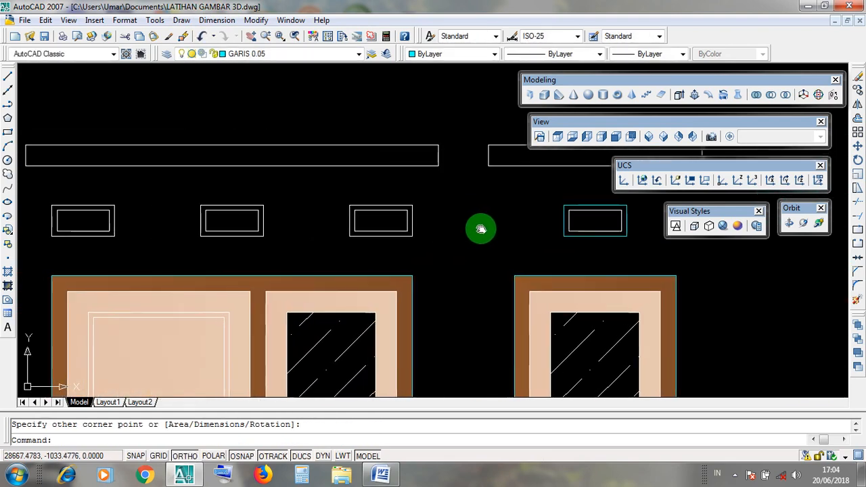
pyautogui.click(181, 20)
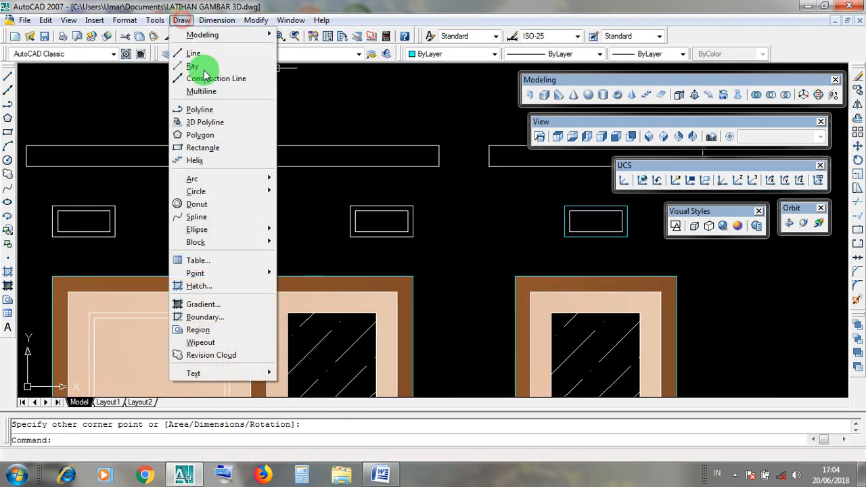
pyautogui.click(206, 149)
pyautogui.click(413, 206)
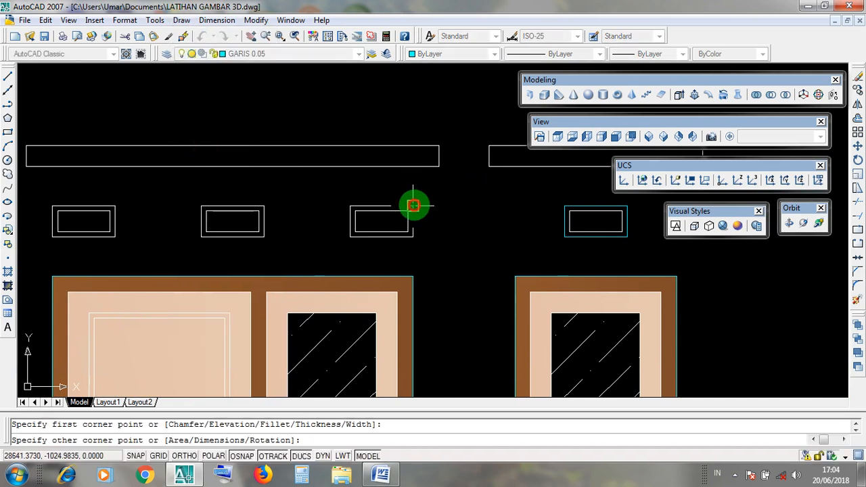
pyautogui.click(348, 240)
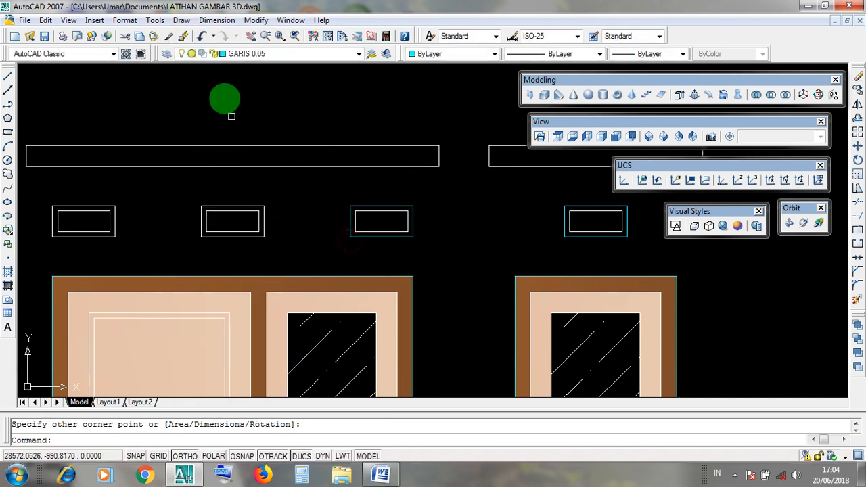
# - Draw a rectangle over the outer frame of the middle ventilation opening above the door-and-window unit
pyautogui.click(191, 22)
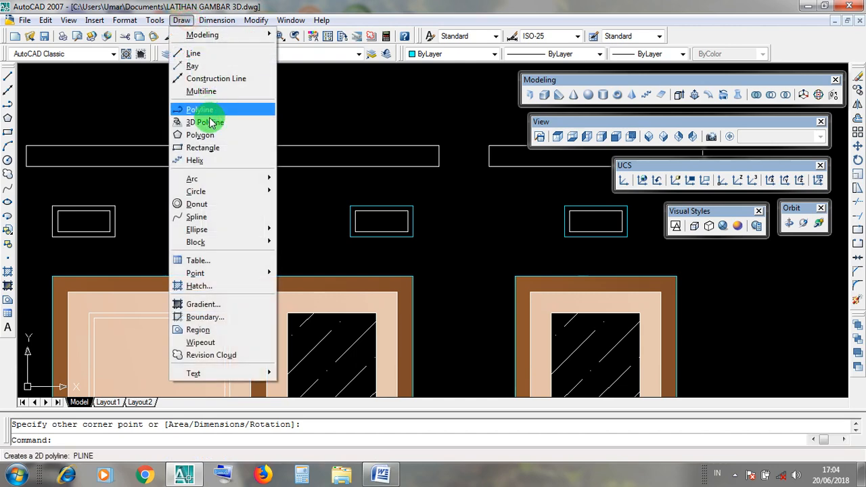
pyautogui.click(204, 144)
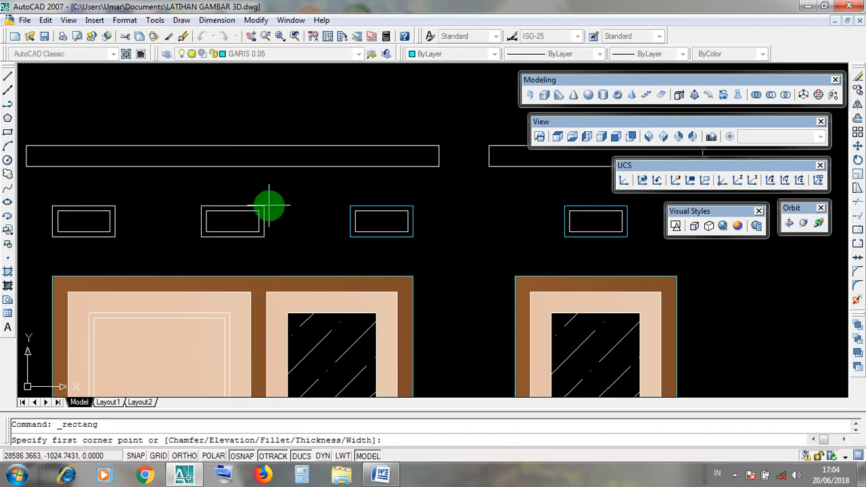
pyautogui.click(264, 205)
pyautogui.click(201, 236)
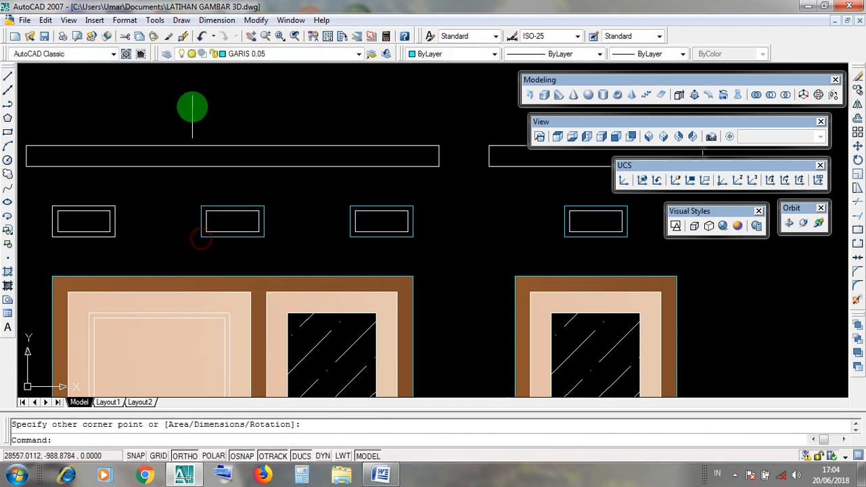
# - Draw a rectangle over the outer frame of the leftmost ventilation opening above the door-and-window unit
pyautogui.click(180, 20)
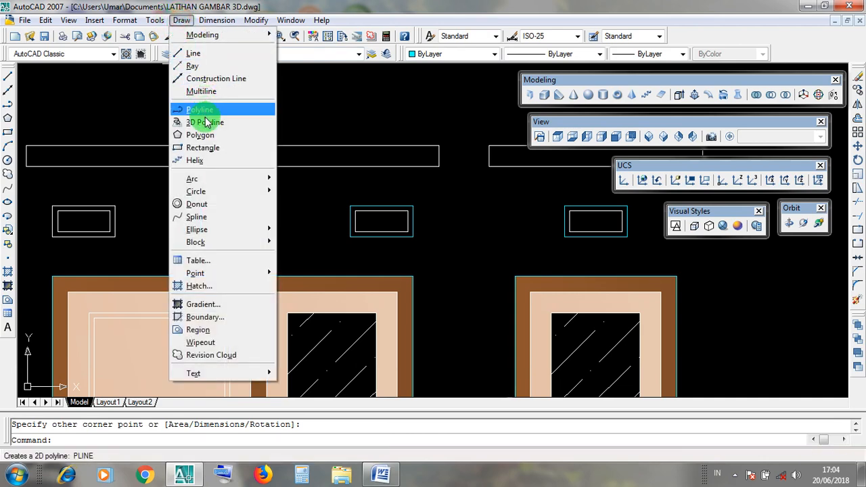
pyautogui.click(206, 147)
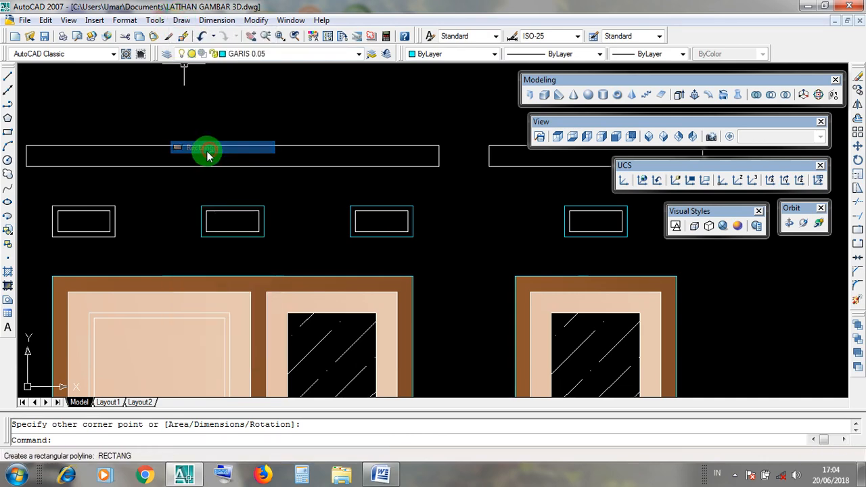
pyautogui.click(115, 205)
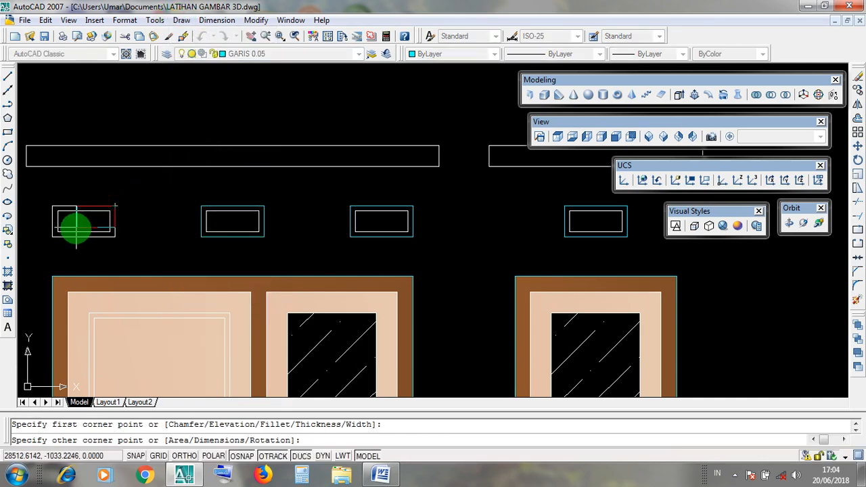
pyautogui.click(53, 238)
pyautogui.scroll(-4, 321, 251)
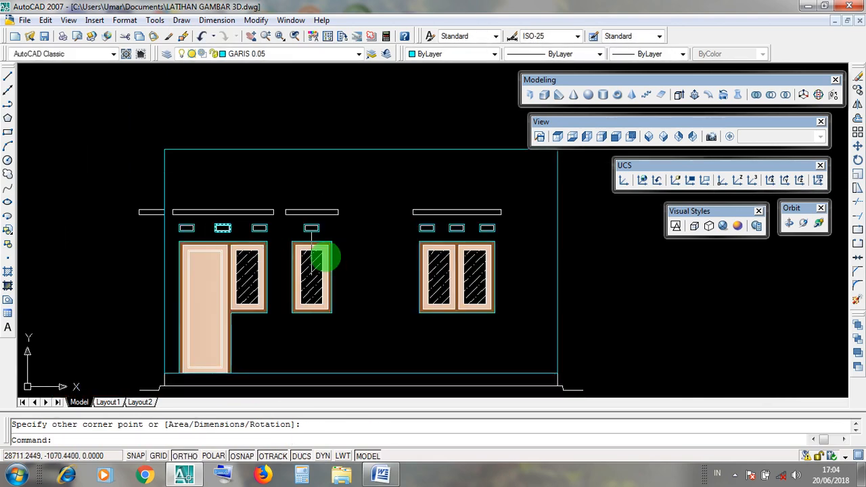
pyautogui.scroll(-4, 412, 304)
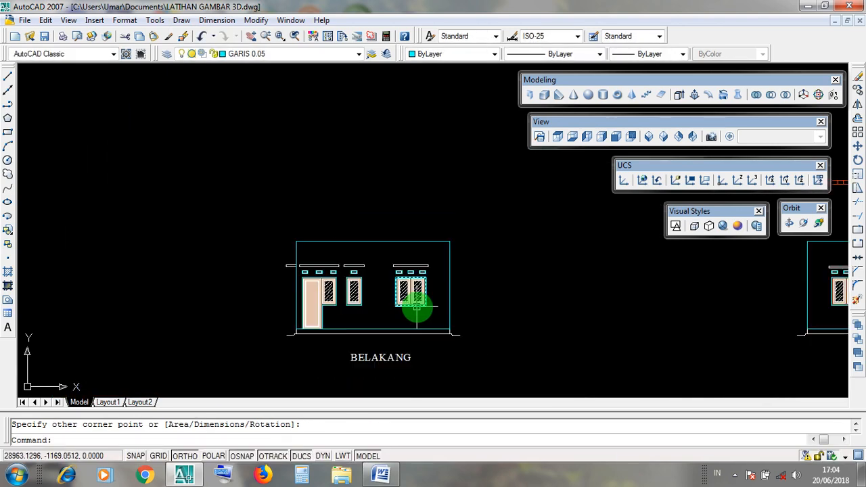
pyautogui.scroll(4, 419, 307)
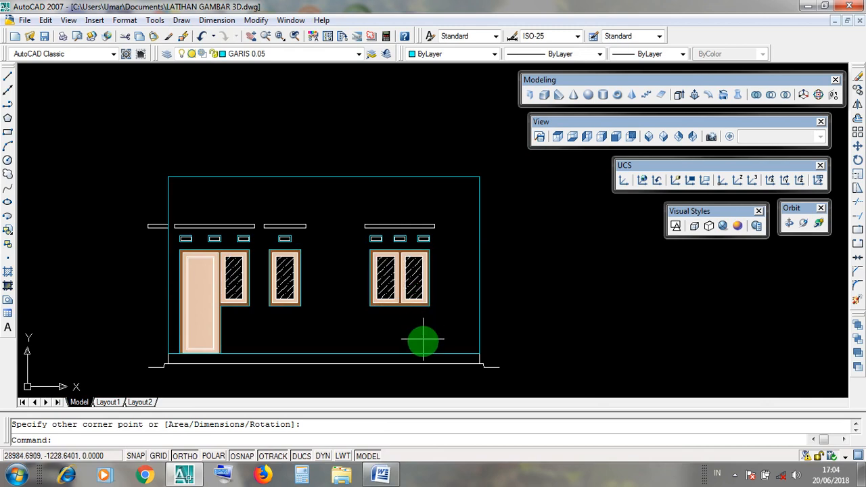
pyautogui.click(429, 352)
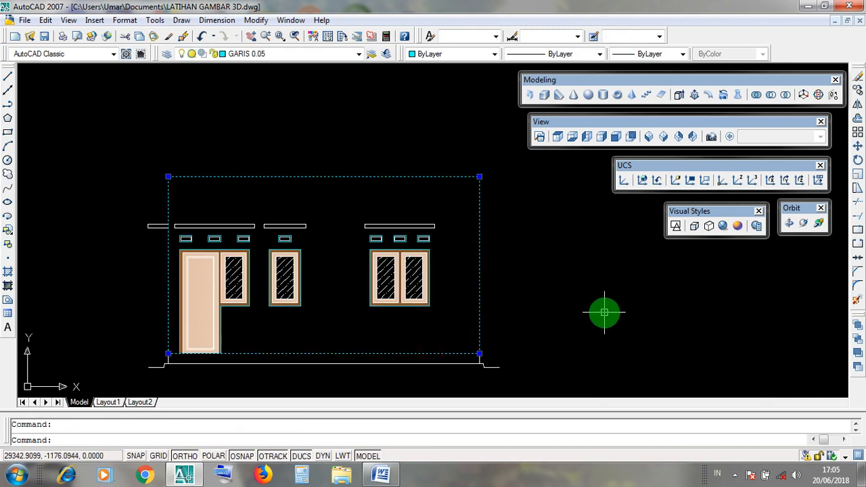
pyautogui.scroll(2, 456, 327)
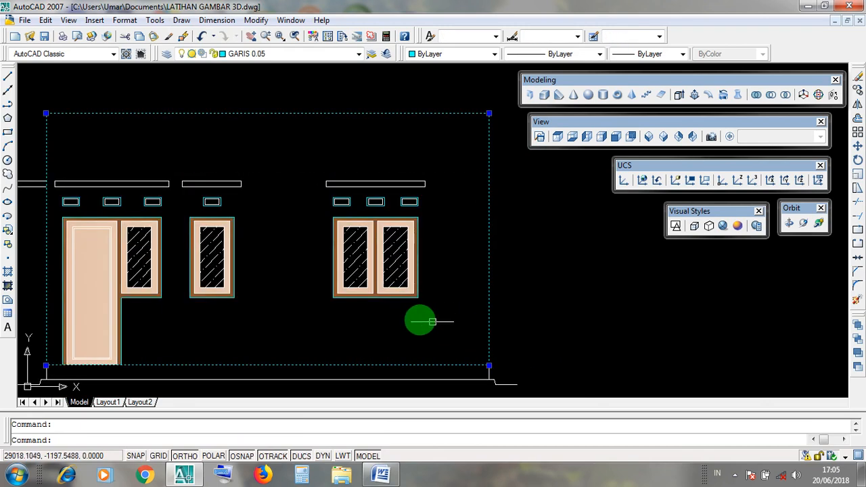
pyautogui.click(402, 302)
pyautogui.moveTo(259, 321); pyautogui.dragTo(356, 318, button='middle')
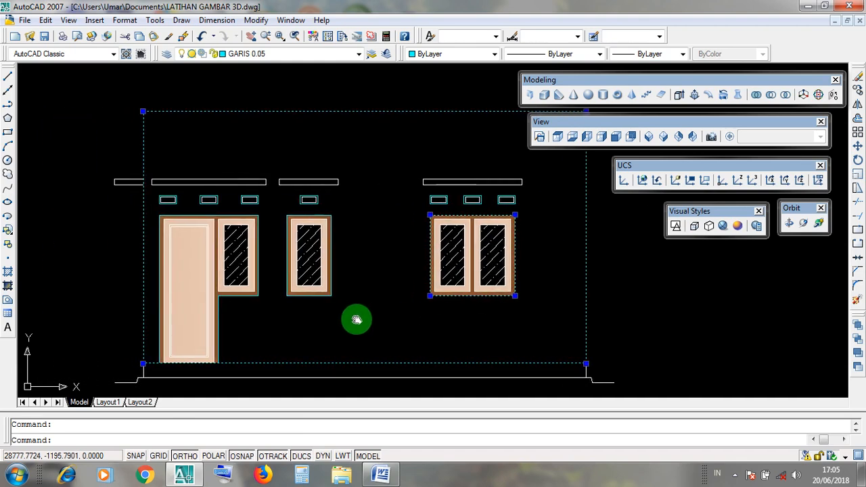
pyautogui.click(321, 299)
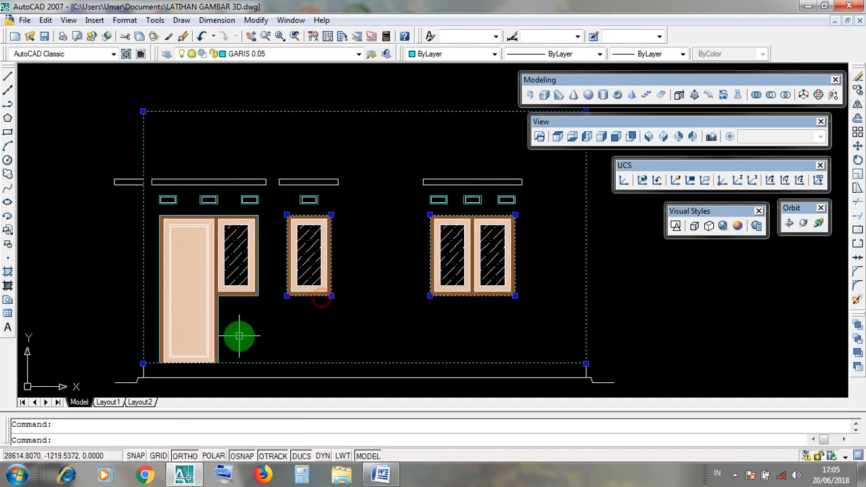
pyautogui.moveTo(237, 335); pyautogui.dragTo(296, 315, button='middle')
pyautogui.click(296, 292)
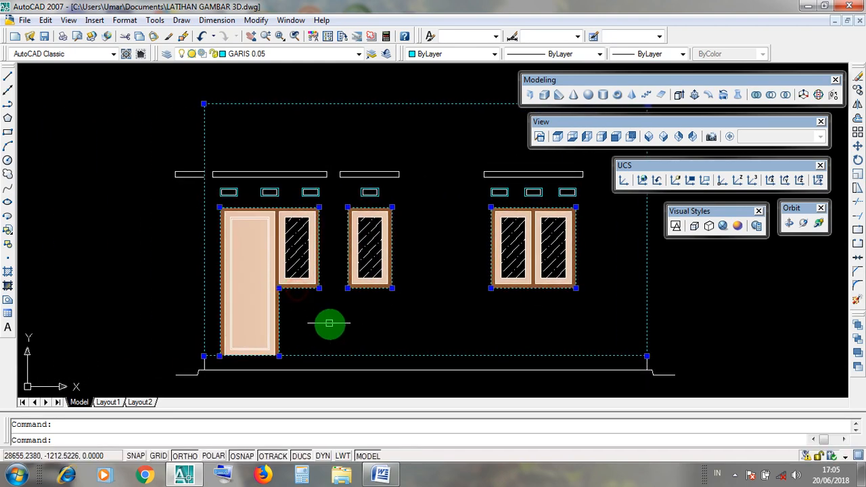
pyautogui.moveTo(502, 325); pyautogui.dragTo(467, 342, button='middle')
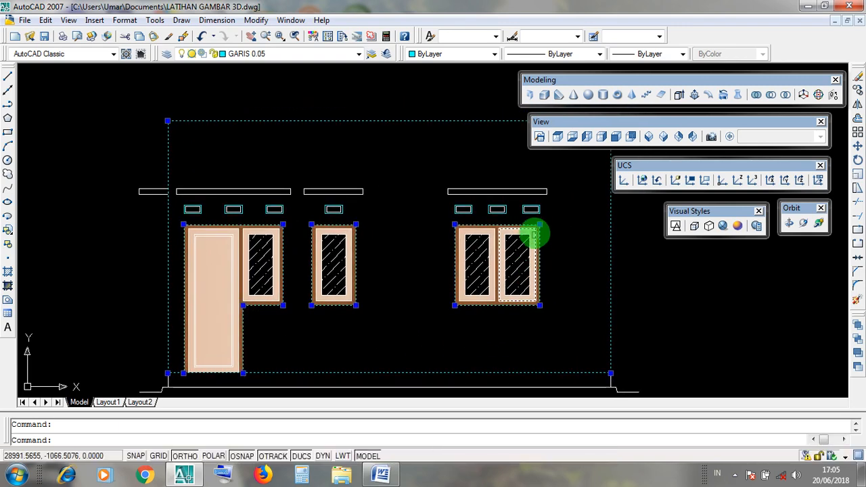
pyautogui.scroll(2, 508, 215)
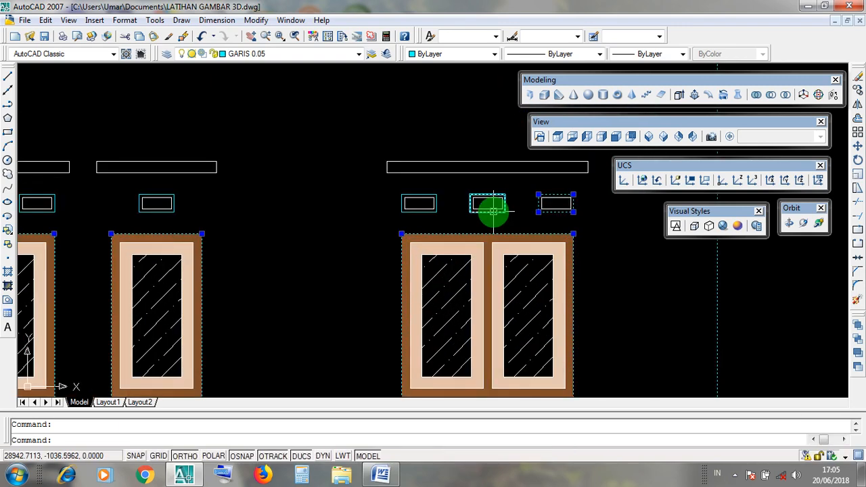
pyautogui.click(494, 210)
pyautogui.scroll(3, 283, 228)
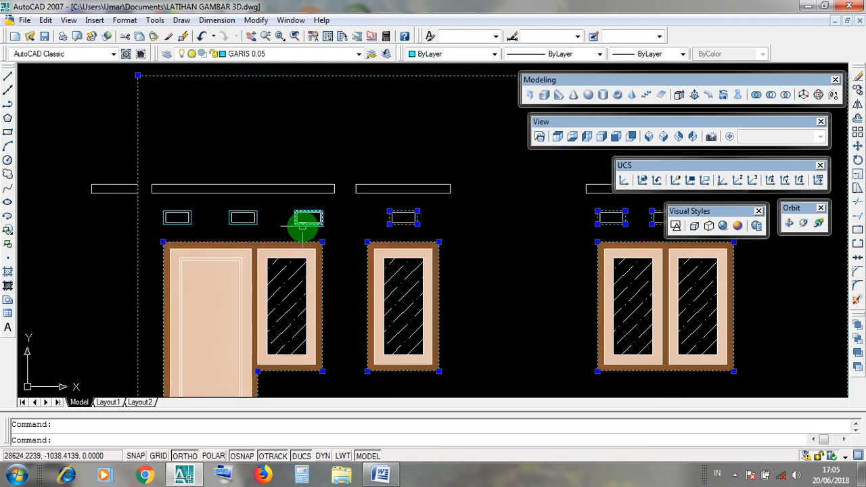
pyautogui.click(303, 222)
pyautogui.click(242, 223)
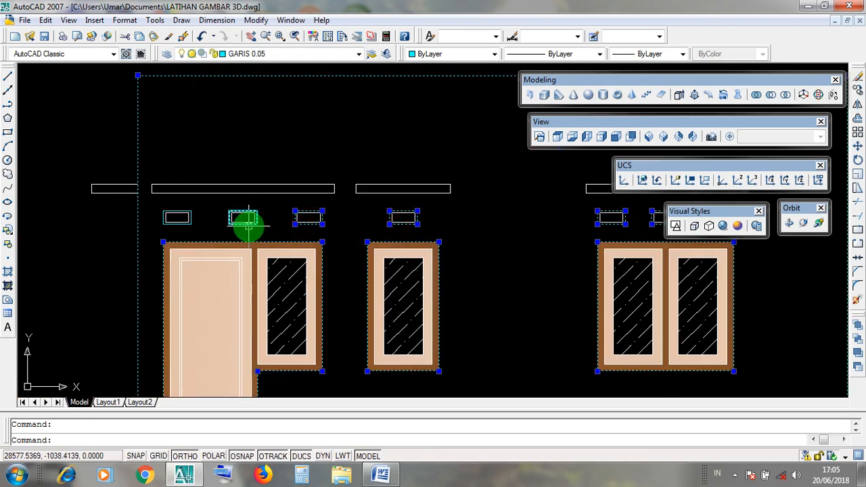
pyautogui.click(167, 223)
pyautogui.scroll(-5, 363, 272)
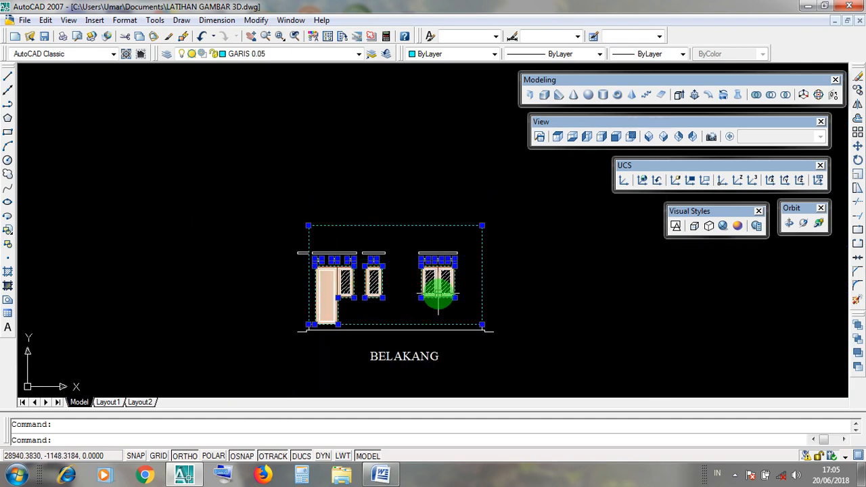
pyautogui.moveTo(439, 294); pyautogui.dragTo(389, 313, button='middle')
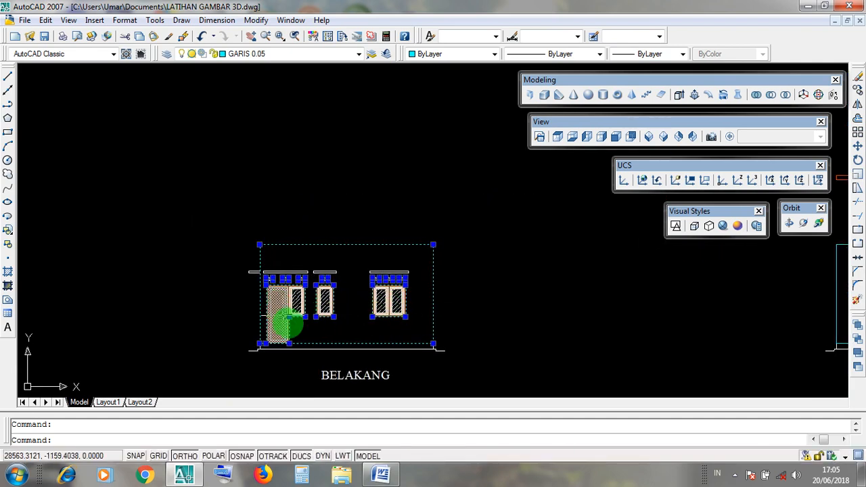
pyautogui.click(406, 174)
pyautogui.click(285, 121)
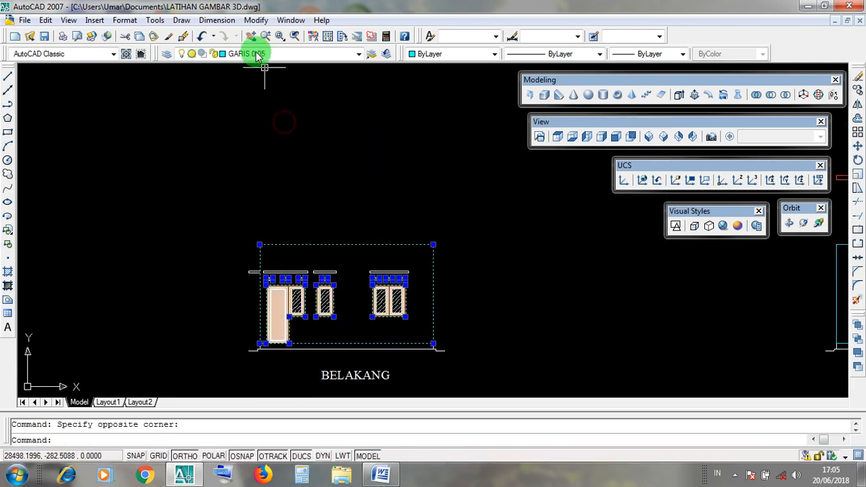
pyautogui.click(256, 19)
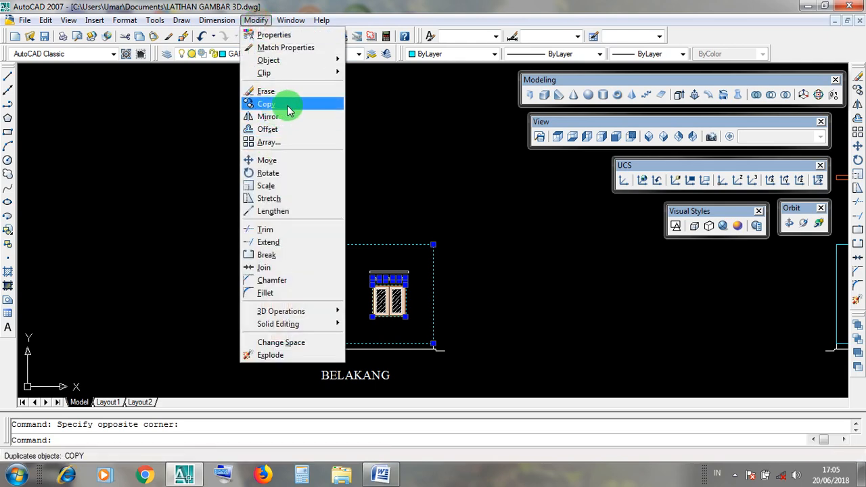
pyautogui.click(469, 176)
pyautogui.click(451, 158)
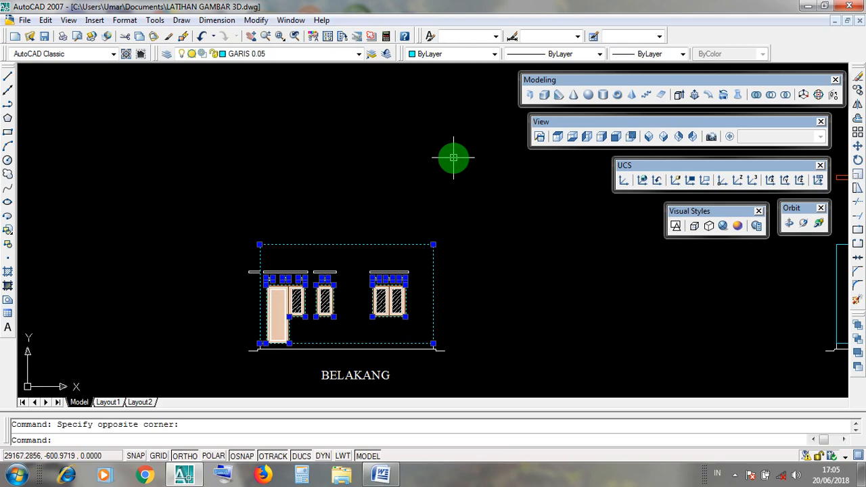
pyautogui.press('Escape')
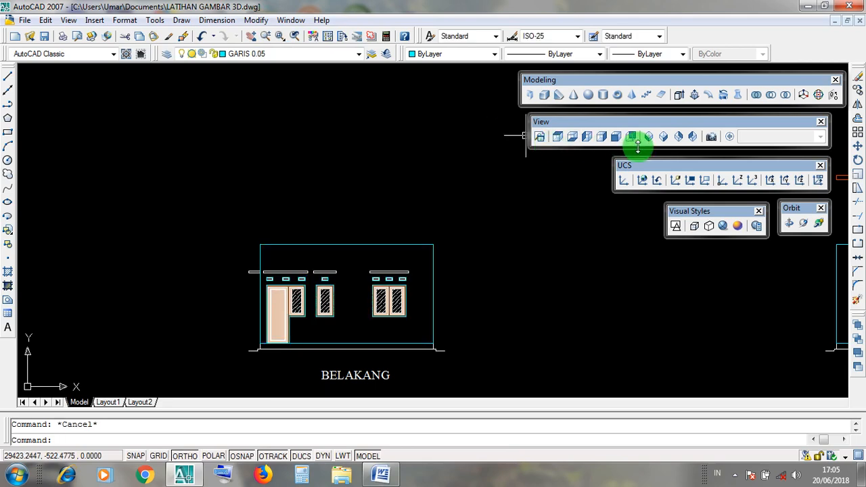
# - Switch to Microsoft Word and bring up the COPY document among the open notes
pyautogui.click(811, 7)
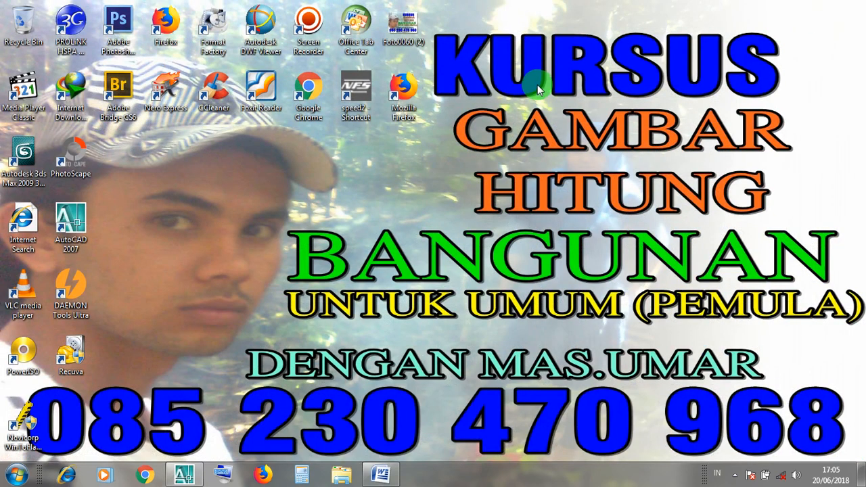
pyautogui.click(381, 475)
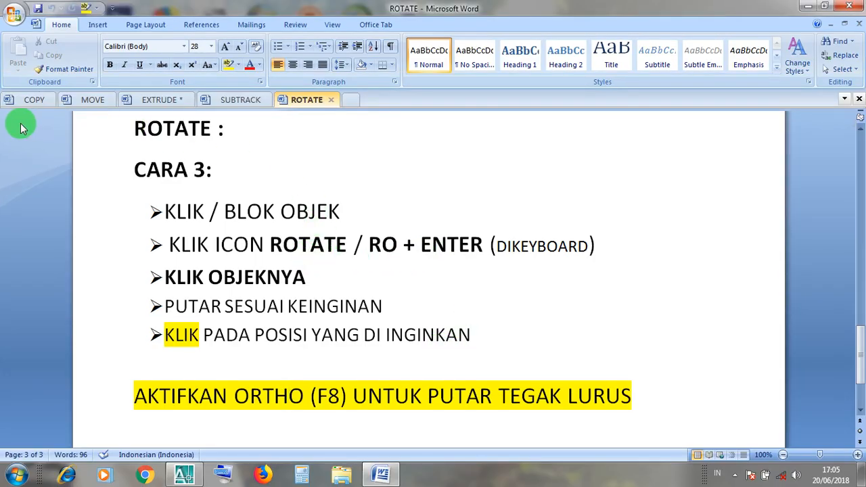
pyautogui.click(27, 100)
# - Review the CARA 2 instructions for selecting objects, starting Copy with the icon or CO, placing copies and ending the command
pyautogui.click(331, 215)
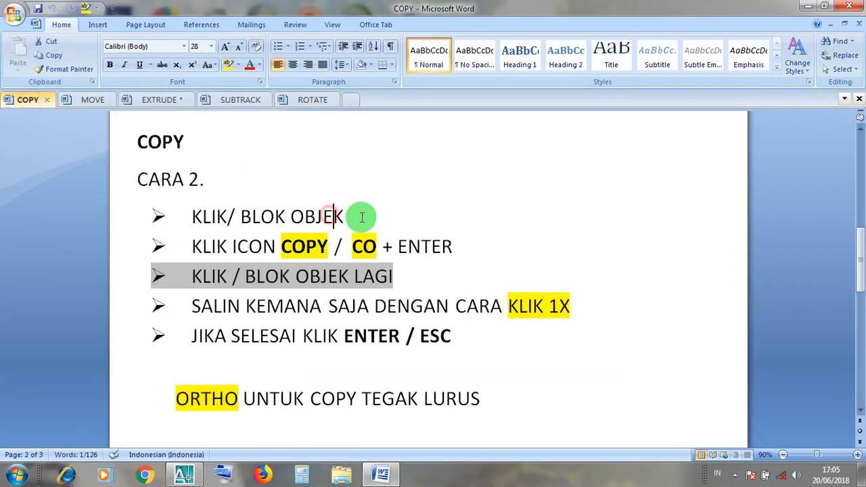
pyautogui.moveTo(362, 218); pyautogui.dragTo(201, 220)
pyautogui.click(303, 247)
pyautogui.click(322, 244)
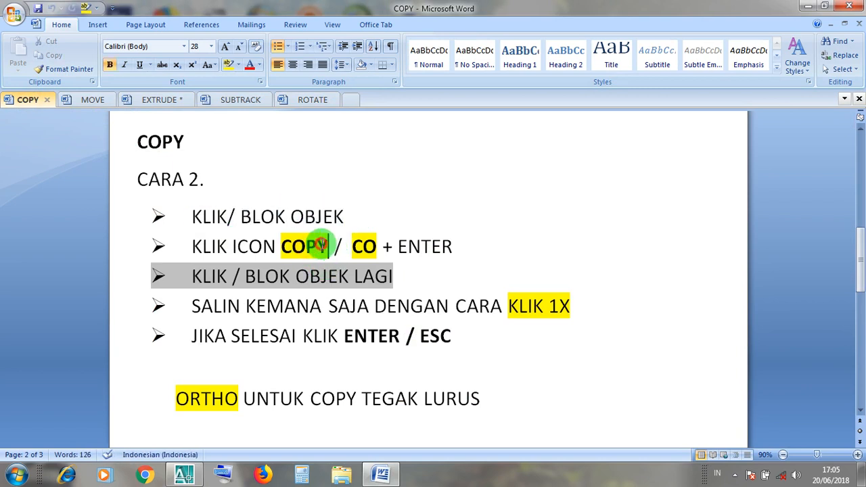
pyautogui.moveTo(321, 244); pyautogui.dragTo(213, 248)
pyautogui.moveTo(377, 247); pyautogui.dragTo(356, 246)
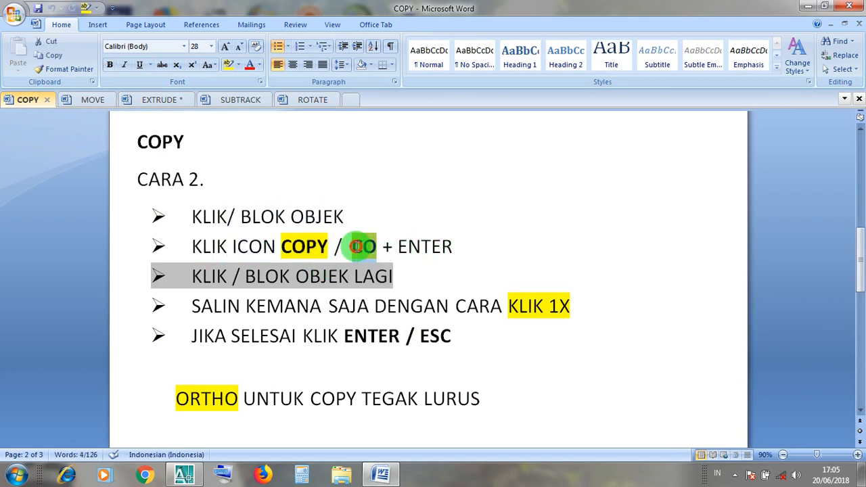
pyautogui.click(396, 251)
pyautogui.moveTo(399, 277); pyautogui.dragTo(216, 281)
pyautogui.click(531, 307)
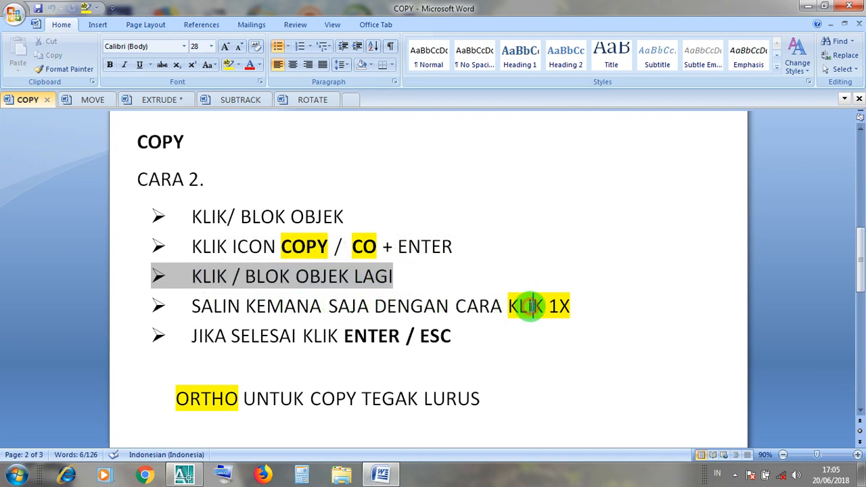
pyautogui.click(444, 336)
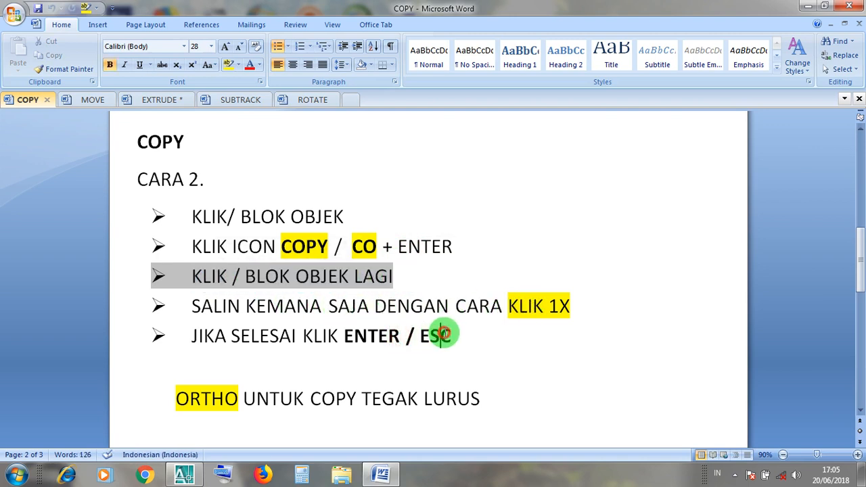
# - Check the ORTHO note about perpendicular copying, then switch to AutoCAD and turn Ortho mode on
pyautogui.moveTo(233, 401); pyautogui.dragTo(160, 397)
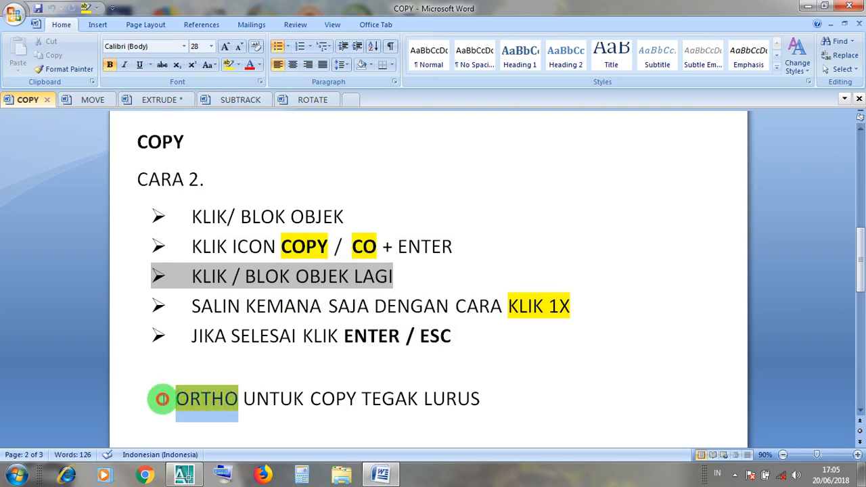
pyautogui.click(296, 398)
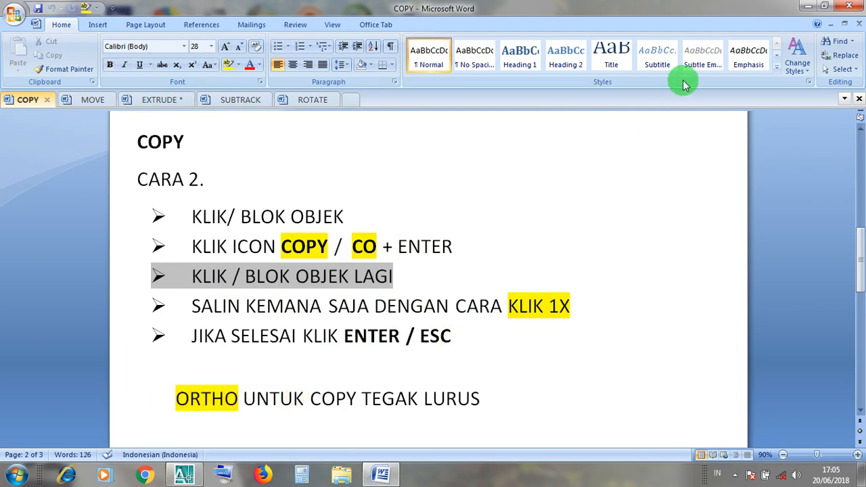
pyautogui.click(808, 6)
pyautogui.click(188, 477)
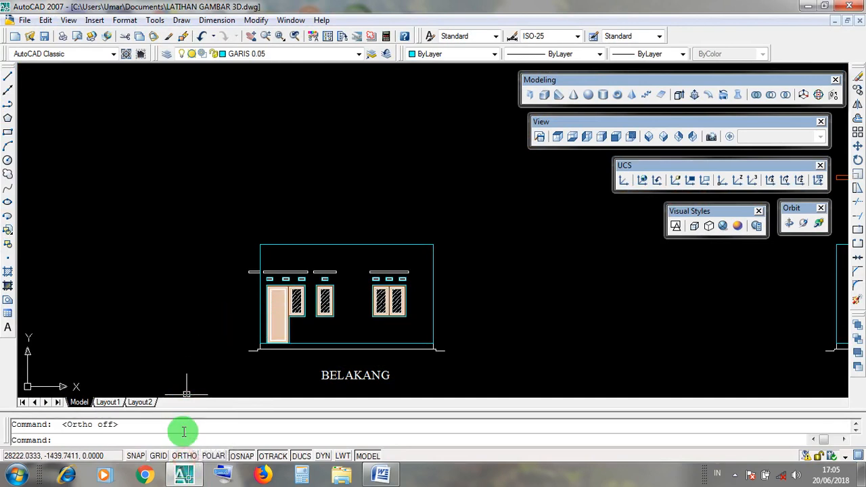
pyautogui.click(184, 457)
pyautogui.click(186, 456)
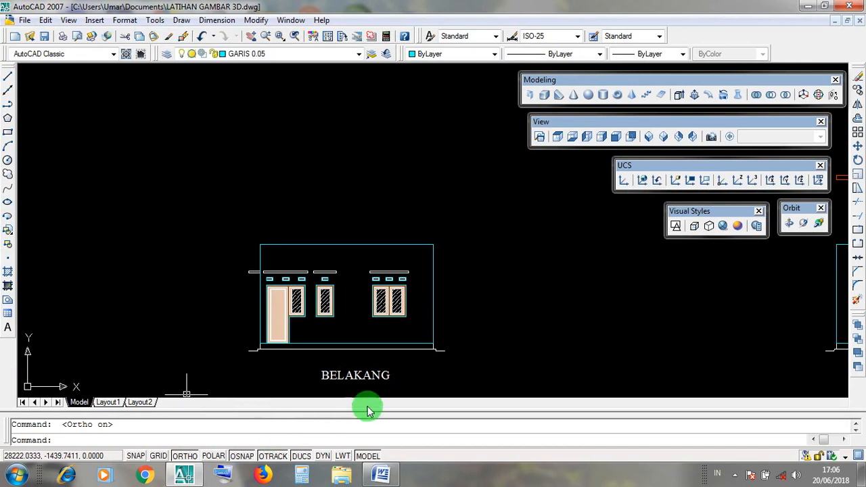
# - Select the rear wall outline together with the outlines of the double window, the single window and the door-and-window unit
pyautogui.scroll(2, 438, 339)
pyautogui.click(437, 328)
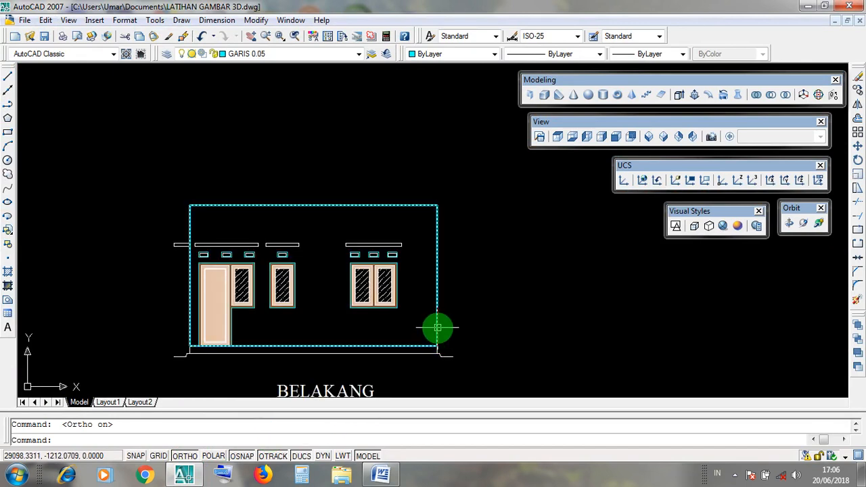
pyautogui.click(438, 328)
pyautogui.scroll(2, 381, 329)
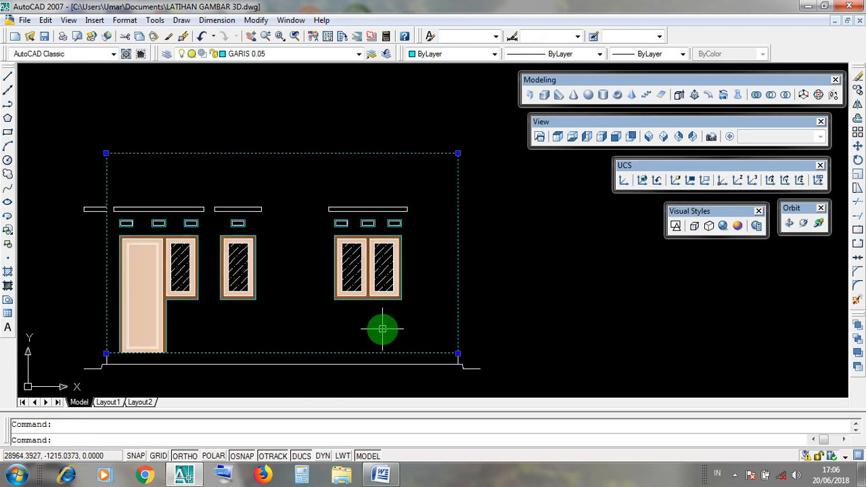
pyautogui.scroll(2, 373, 308)
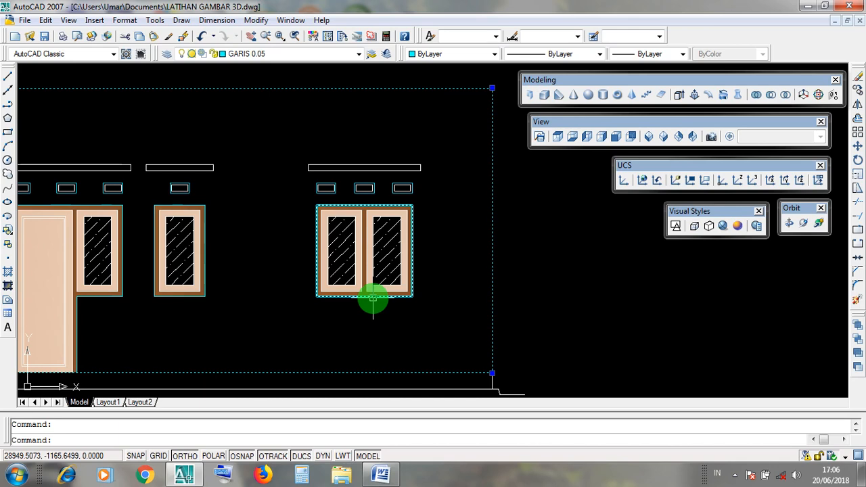
pyautogui.click(372, 299)
pyautogui.moveTo(224, 349); pyautogui.dragTo(358, 332, button='middle')
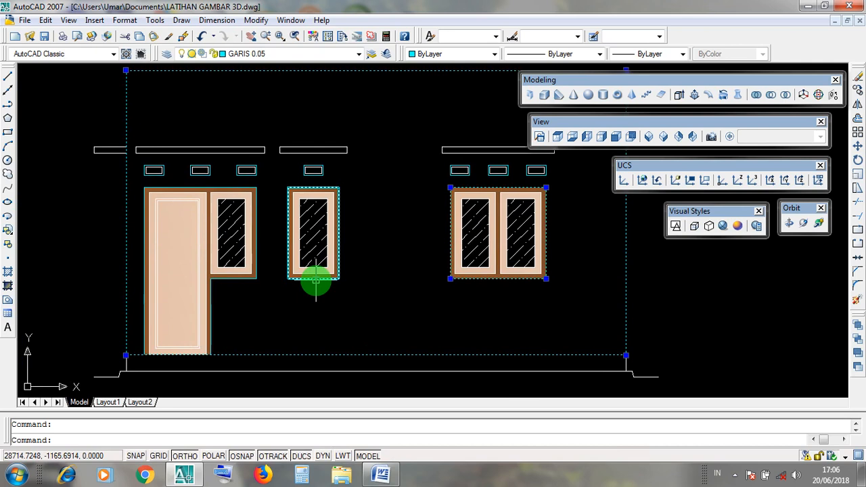
pyautogui.click(316, 279)
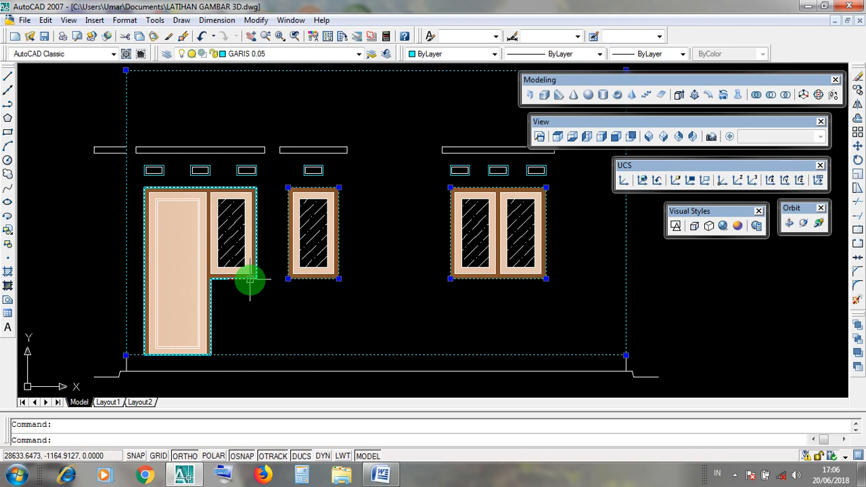
# - Add the three ventilation opening outlines above the double window to the selection
pyautogui.scroll(2, 543, 160)
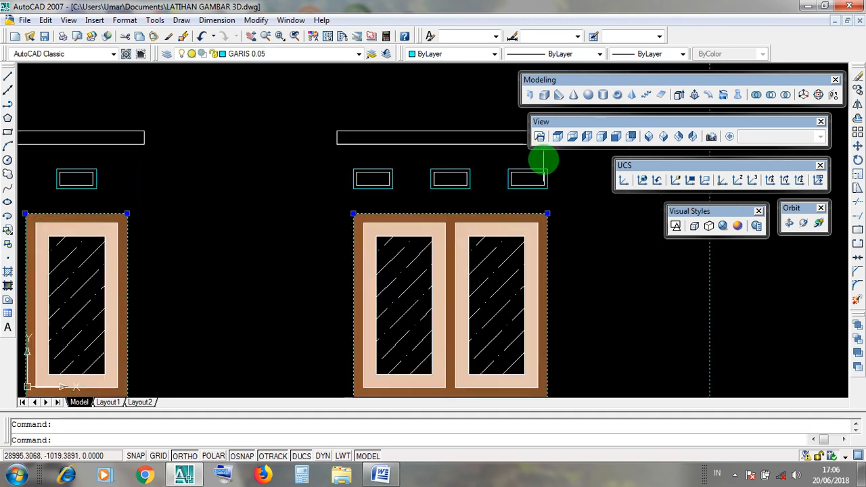
pyautogui.scroll(1, 543, 162)
pyautogui.click(423, 172)
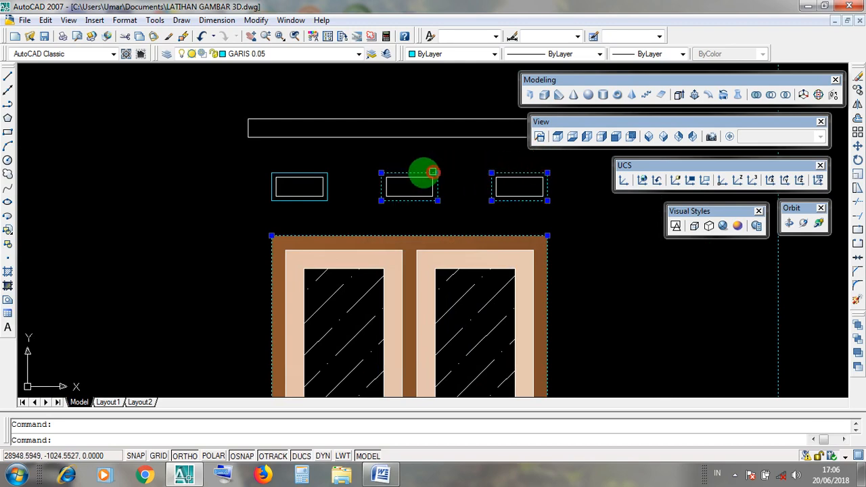
pyautogui.click(326, 173)
# - Add the ventilation outline above the single window and the three above the door-and-window unit to the selection
pyautogui.scroll(-3, 328, 174)
pyautogui.moveTo(187, 253); pyautogui.dragTo(294, 261, button='middle')
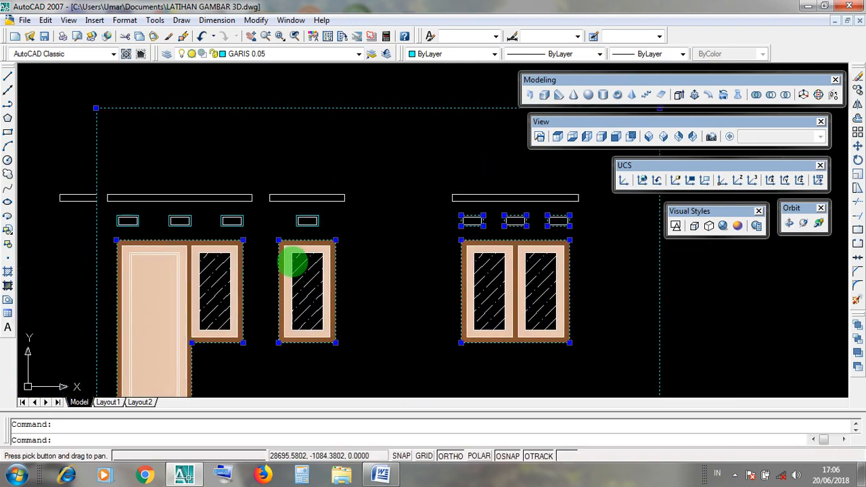
pyautogui.scroll(2, 294, 261)
pyautogui.click(313, 195)
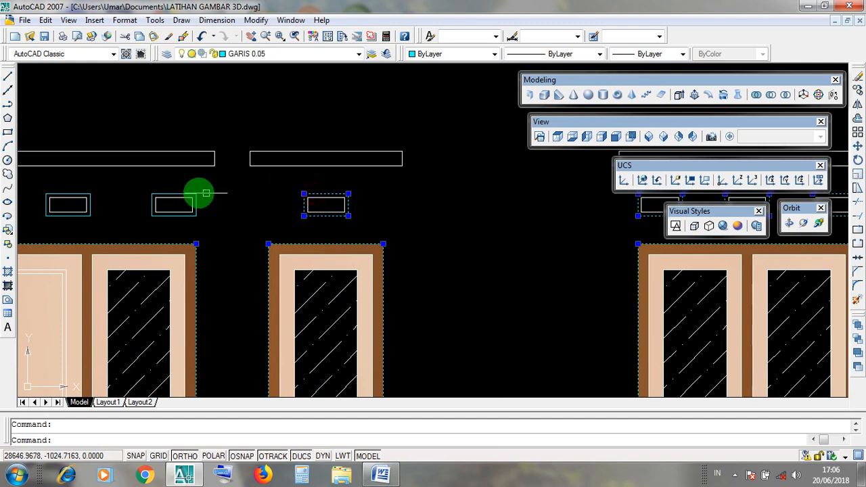
pyautogui.click(189, 194)
pyautogui.moveTo(139, 203); pyautogui.dragTo(304, 218, button='middle')
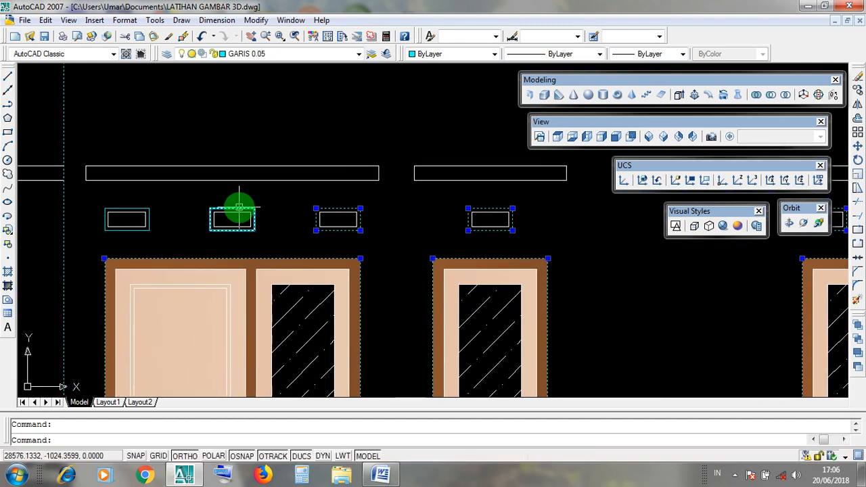
pyautogui.click(239, 210)
pyautogui.click(142, 211)
# - Start the Copy command on the selected wall, door, window and ventilation outlines
pyautogui.scroll(-3, 281, 259)
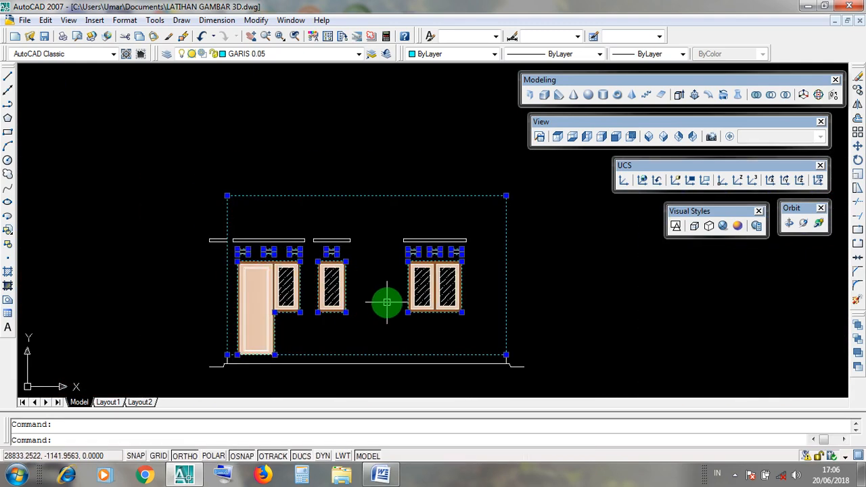
pyautogui.moveTo(388, 302); pyautogui.dragTo(352, 305, button='middle')
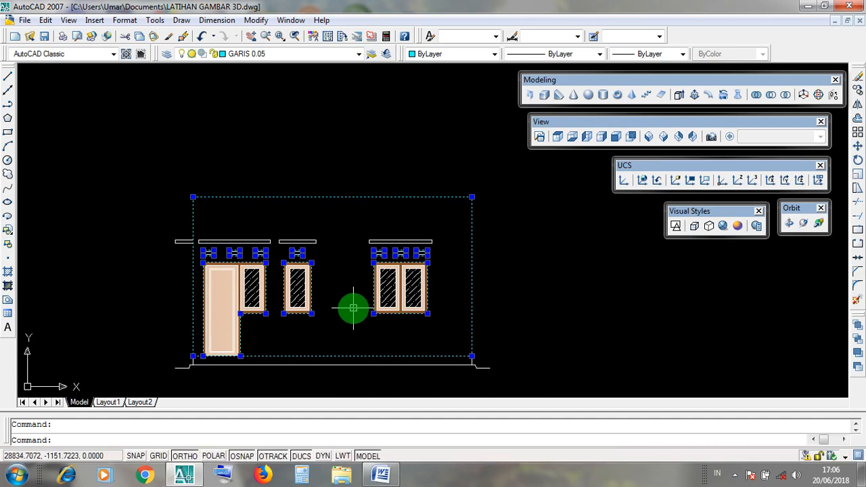
pyautogui.click(256, 21)
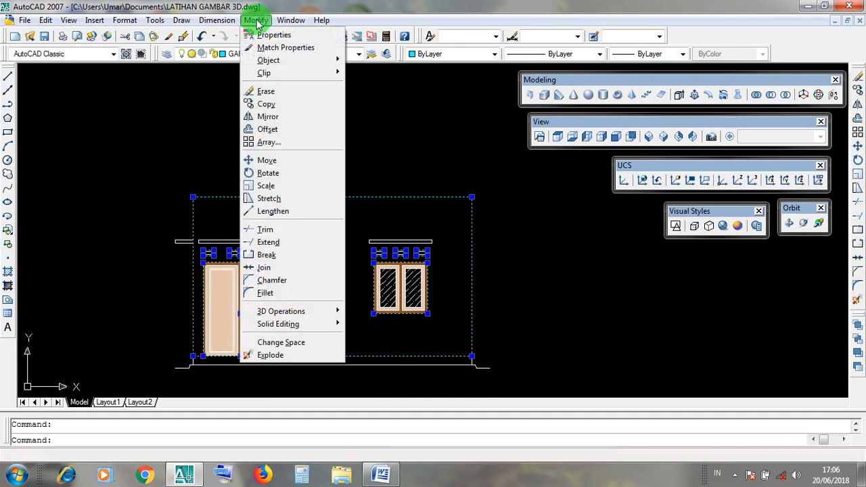
pyautogui.click(301, 104)
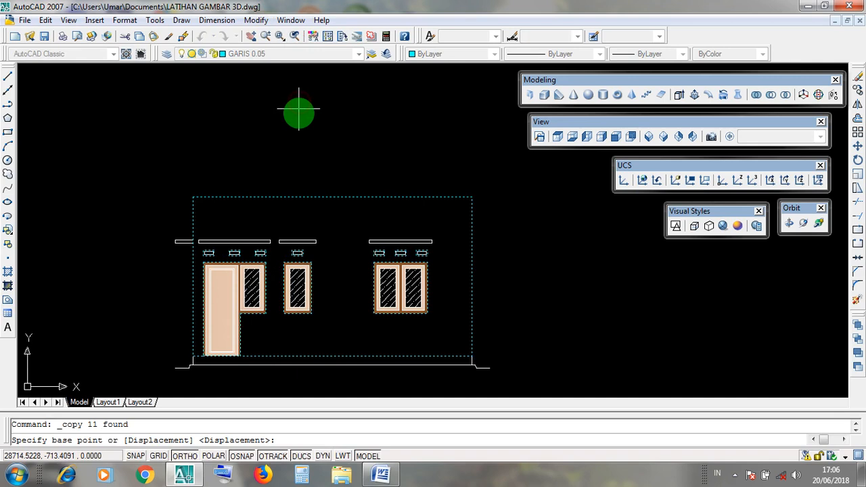
# - Copy the selected wall and opening outlines about 498 units straight up, above the BELAKANG elevation
pyautogui.click(339, 286)
pyautogui.scroll(-4, 338, 285)
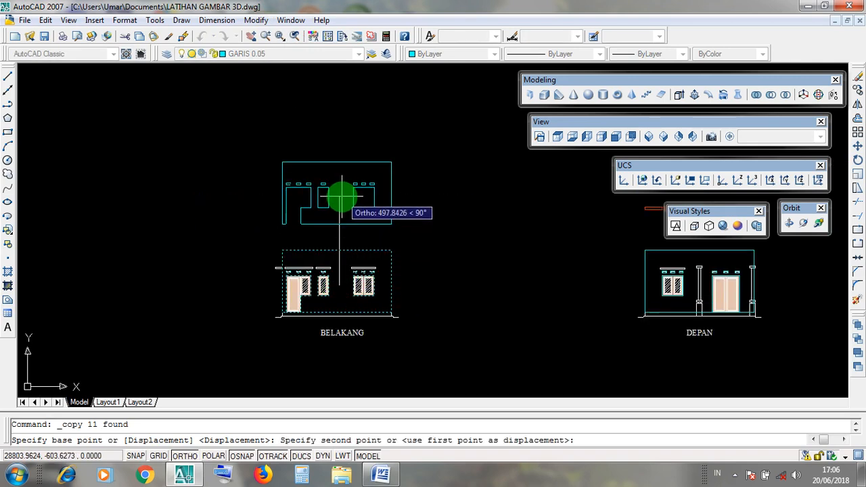
pyautogui.click(342, 197)
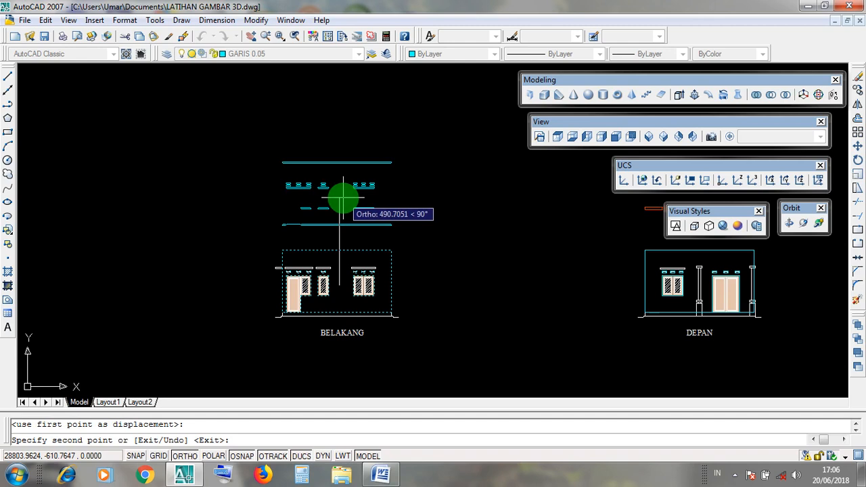
pyautogui.press('Return')
pyautogui.scroll(8, 353, 203)
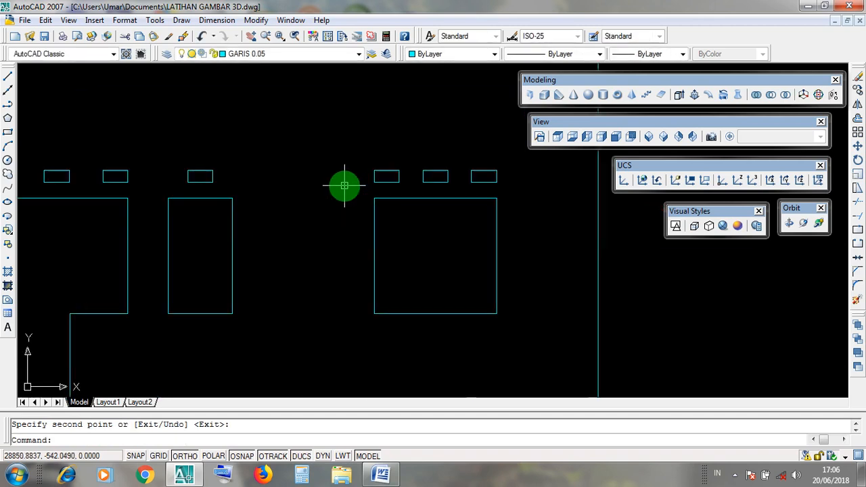
pyautogui.scroll(-2, 342, 160)
pyautogui.scroll(-2, 359, 223)
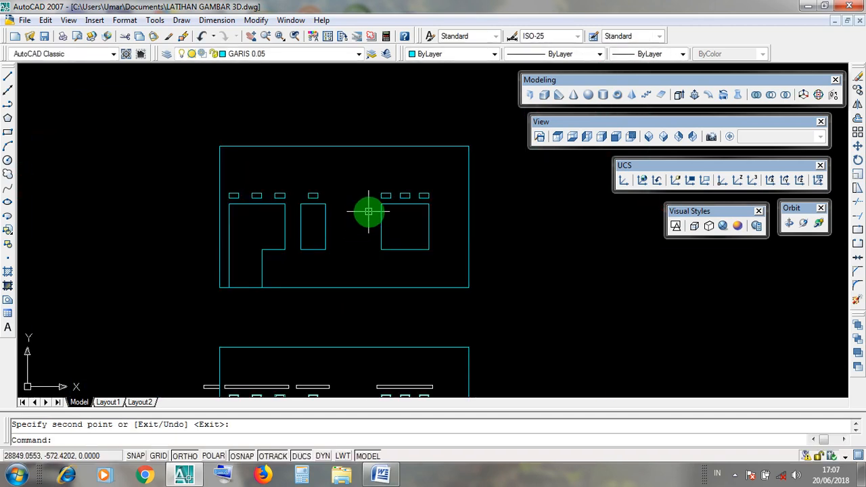
# - Check the copied window, door and vent outlines inside the wall rectangle by selecting each one as a separate shape
pyautogui.scroll(2, 368, 209)
pyautogui.click(395, 228)
pyautogui.click(358, 238)
pyautogui.click(316, 277)
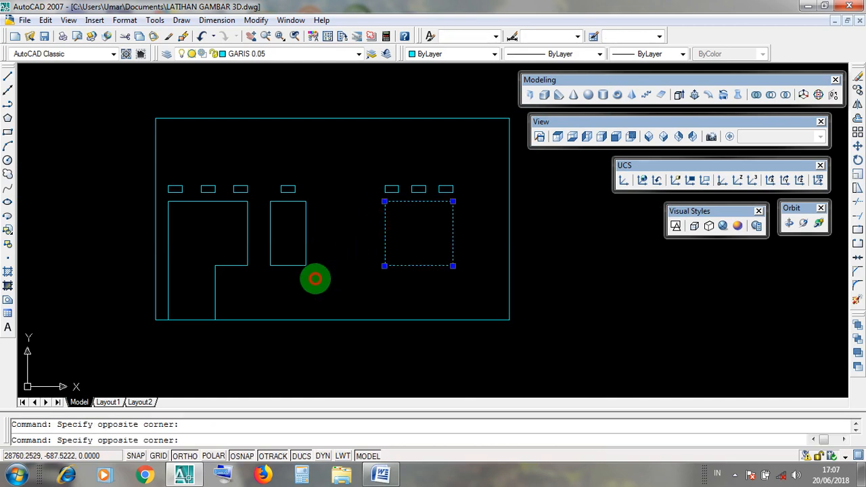
pyautogui.click(294, 245)
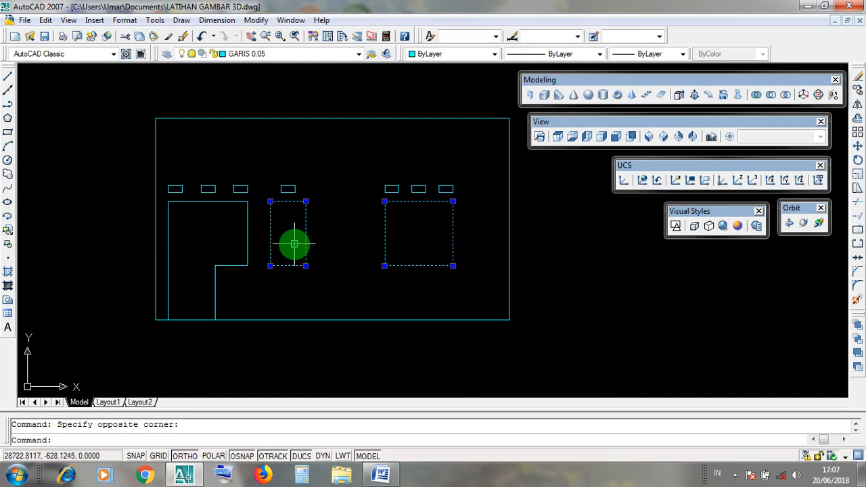
pyautogui.click(245, 270)
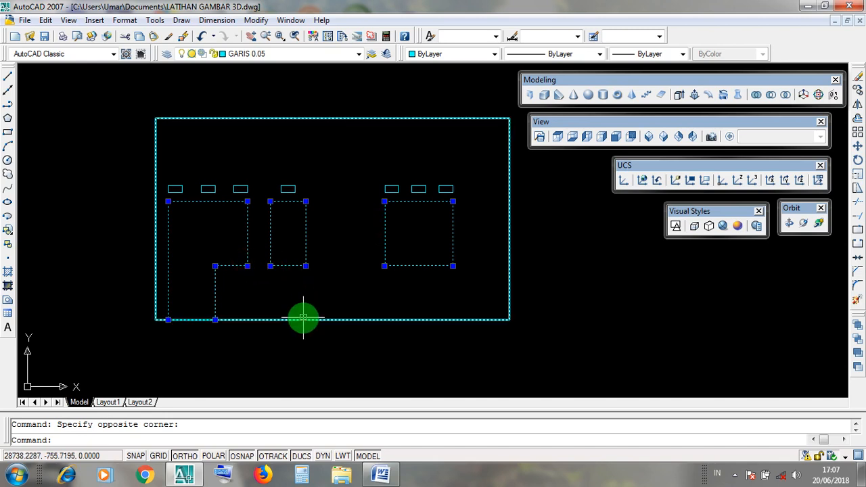
pyautogui.click(470, 194)
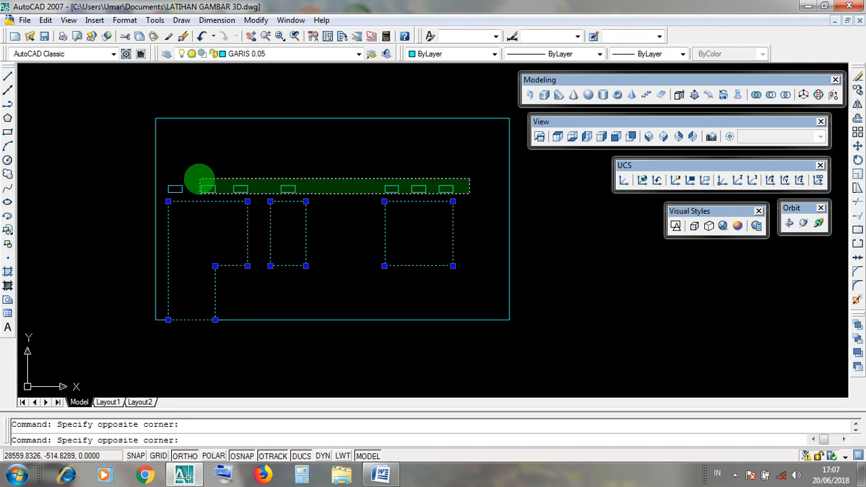
pyautogui.click(175, 185)
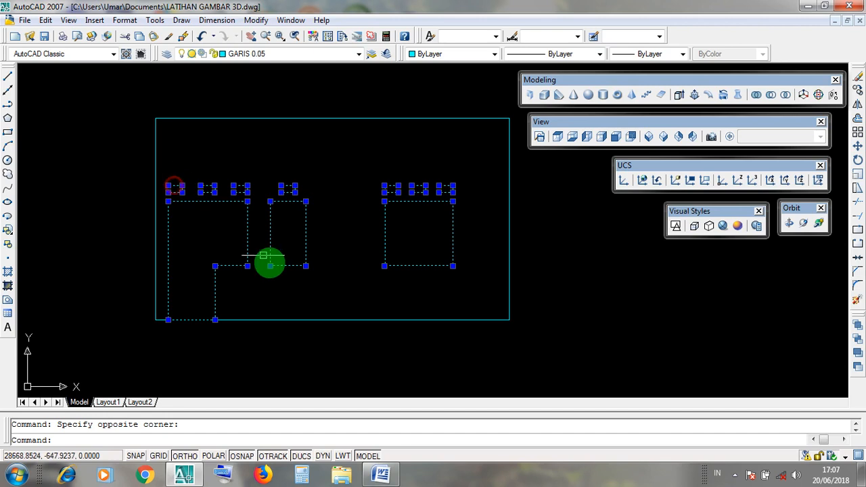
pyautogui.click(320, 319)
pyautogui.press('Escape')
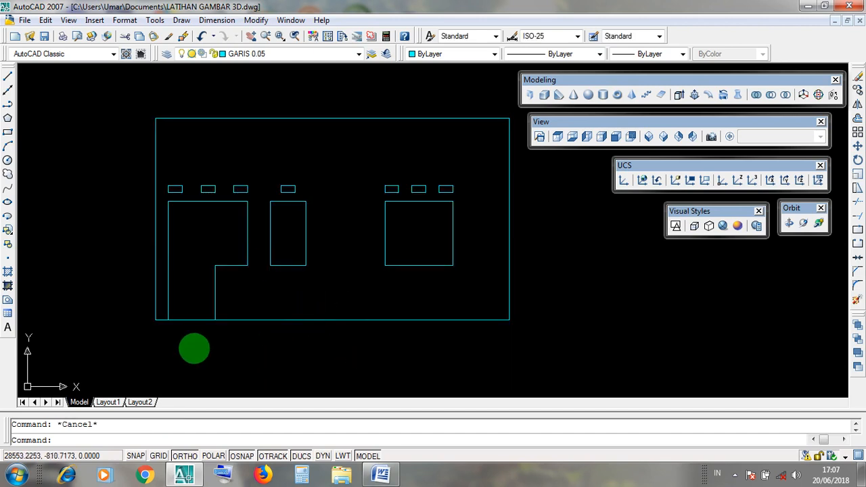
# - Examine the bottom edge of the copied door outline where it meets the base of the wall outline
pyautogui.scroll(3, 190, 335)
pyautogui.scroll(-4, 253, 324)
pyautogui.click(248, 304)
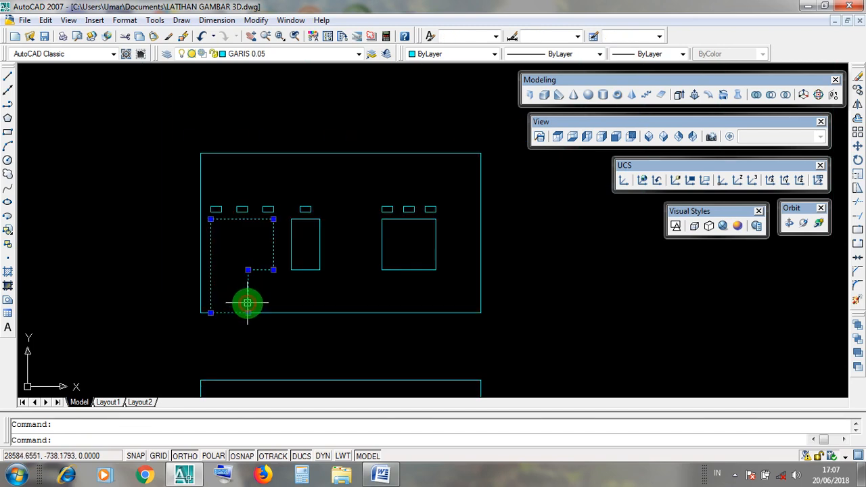
pyautogui.scroll(5, 247, 304)
pyautogui.click(174, 297)
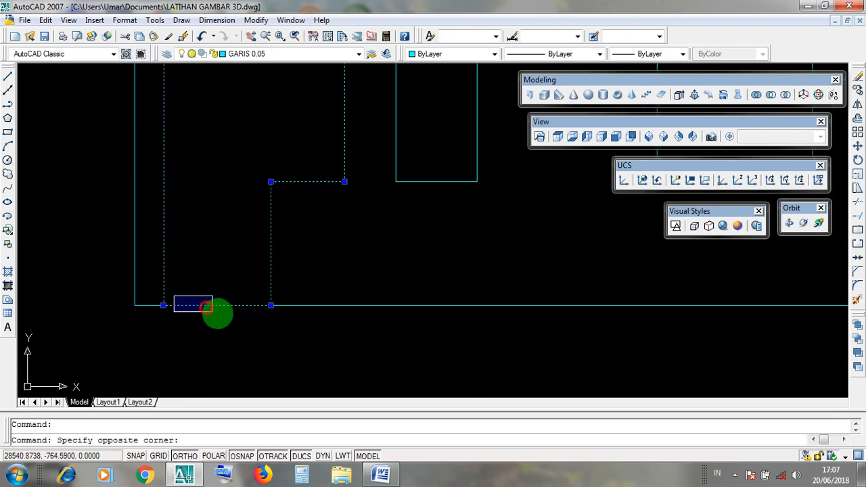
pyautogui.click(248, 319)
pyautogui.click(183, 298)
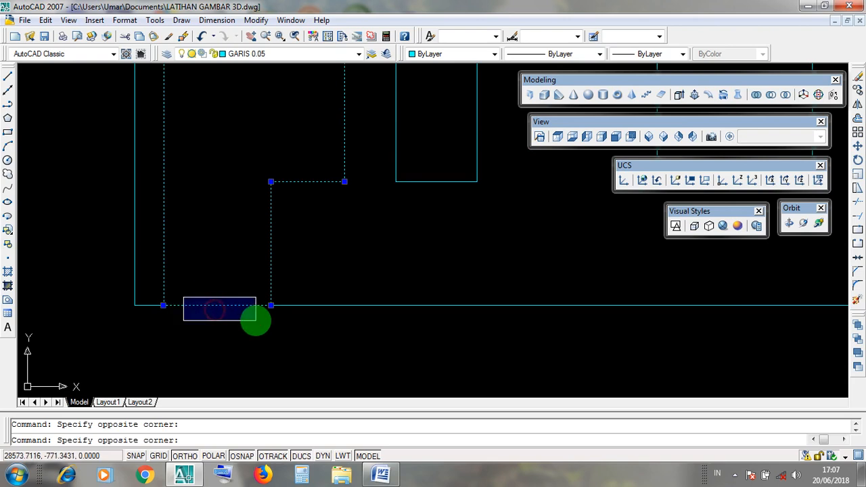
pyautogui.scroll(-4, 256, 321)
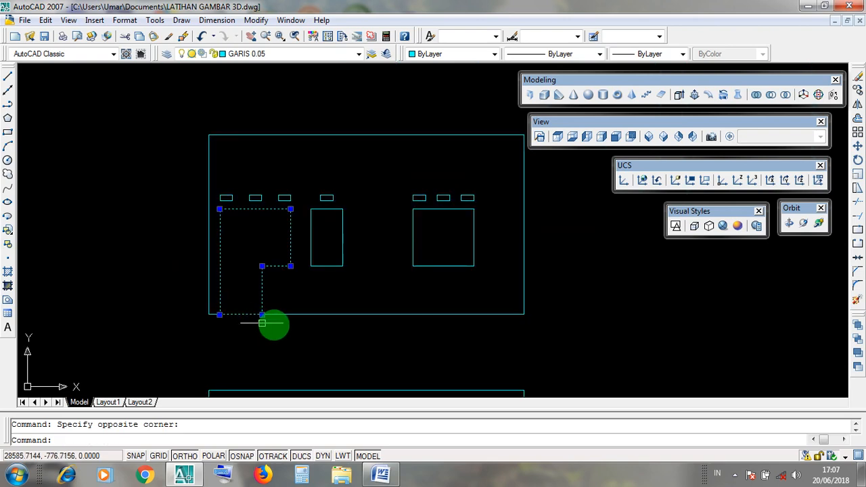
pyautogui.click(297, 315)
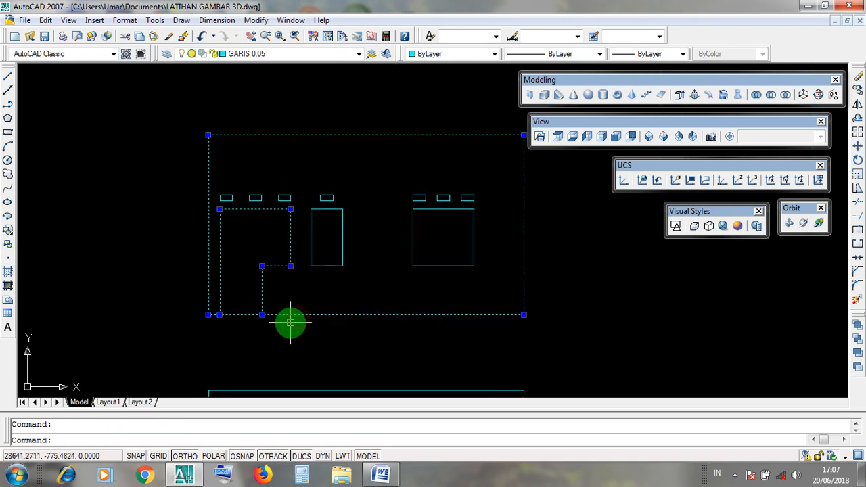
pyautogui.click(282, 310)
pyautogui.click(364, 319)
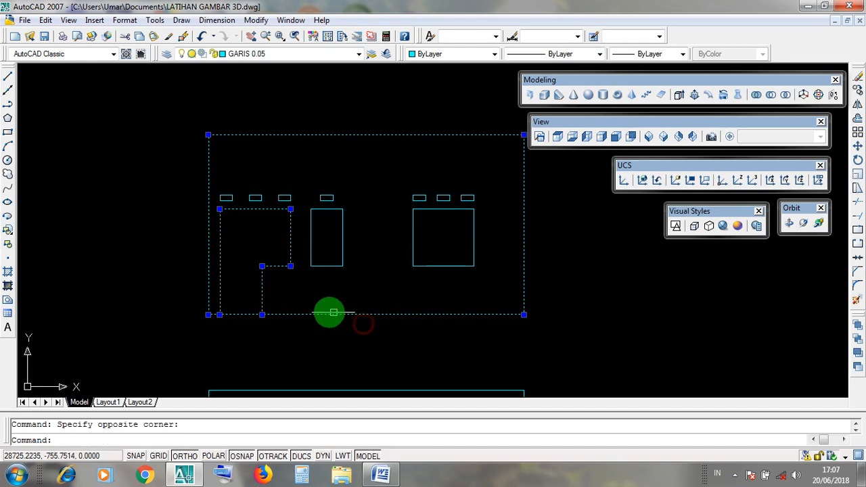
pyautogui.scroll(3, 236, 318)
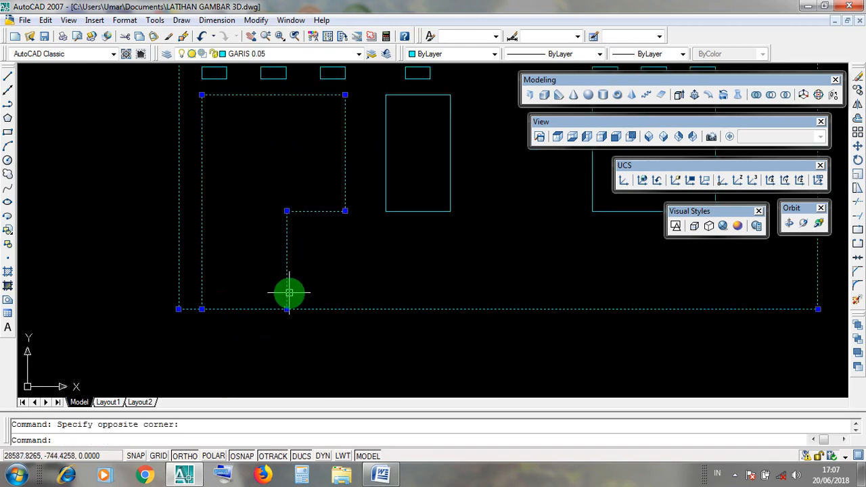
pyautogui.press('Escape')
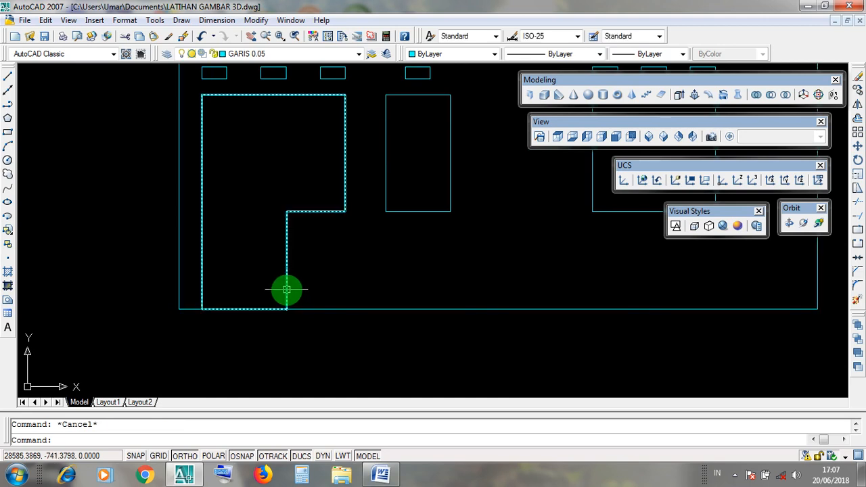
# - Compare the closed door outline with the outer wall rectangle by selecting both along their shared base line
pyautogui.click(287, 289)
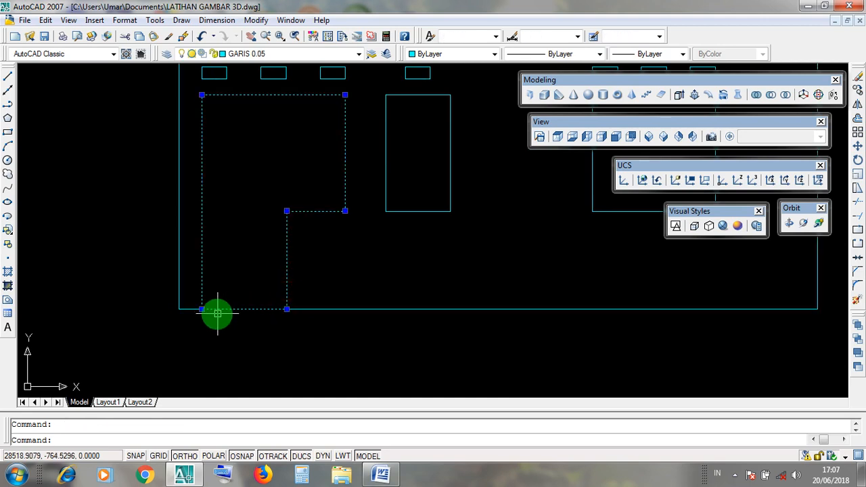
pyautogui.scroll(2, 225, 310)
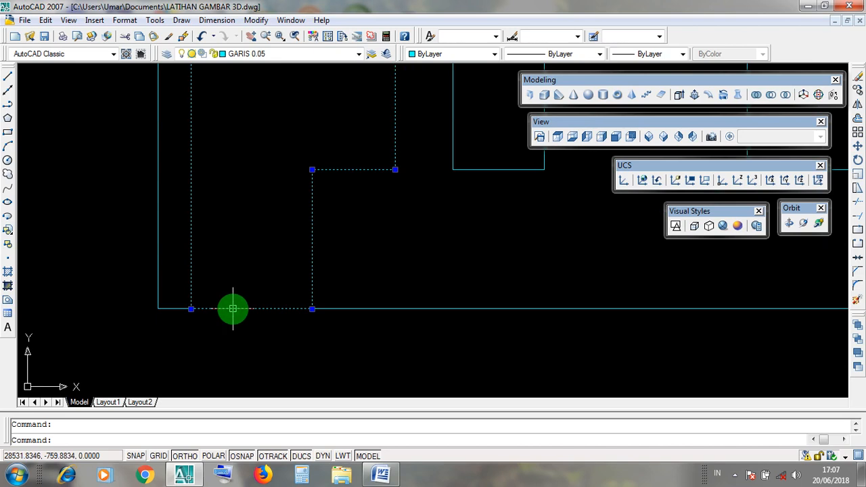
pyautogui.press('Escape')
pyautogui.click(319, 309)
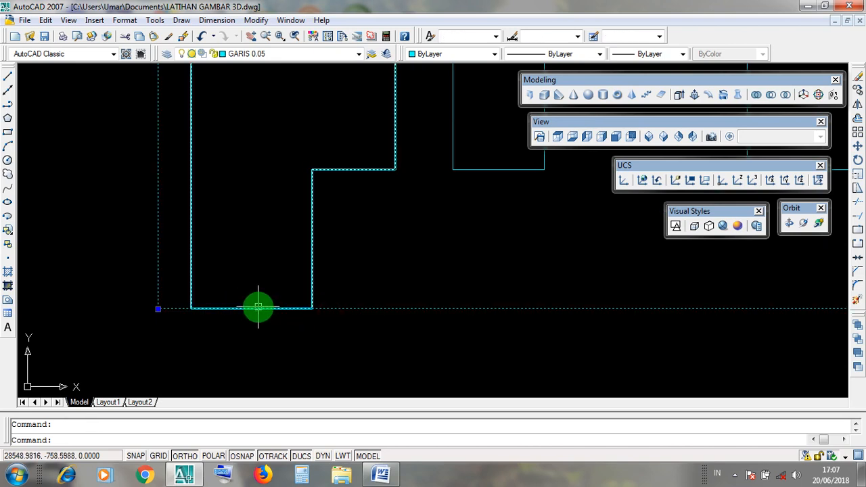
pyautogui.click(258, 309)
pyautogui.scroll(-4, 256, 310)
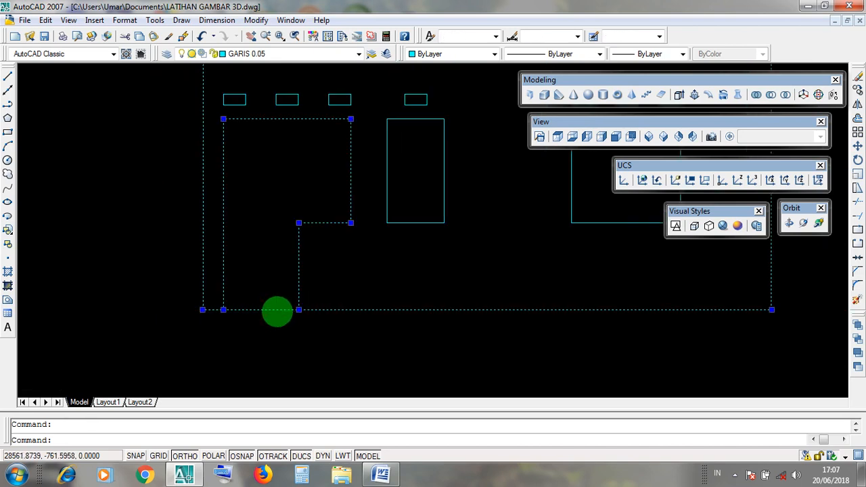
pyautogui.press('Escape')
pyautogui.scroll(1, 276, 309)
pyautogui.click(312, 310)
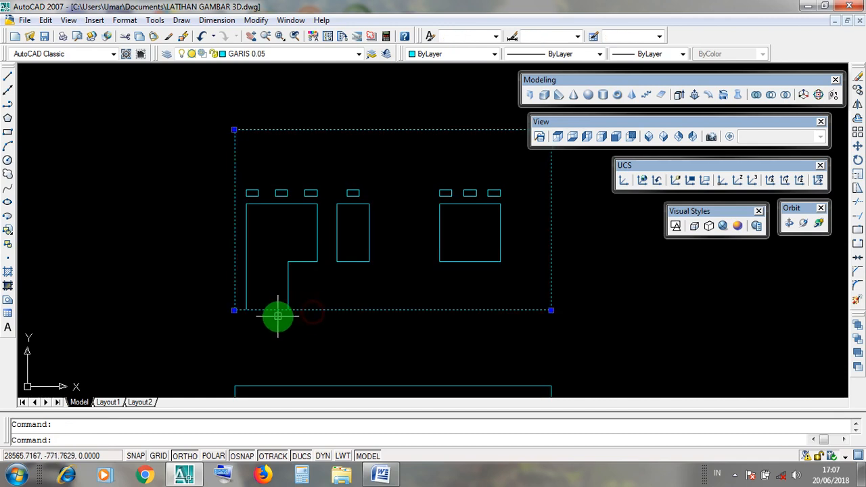
pyautogui.click(273, 309)
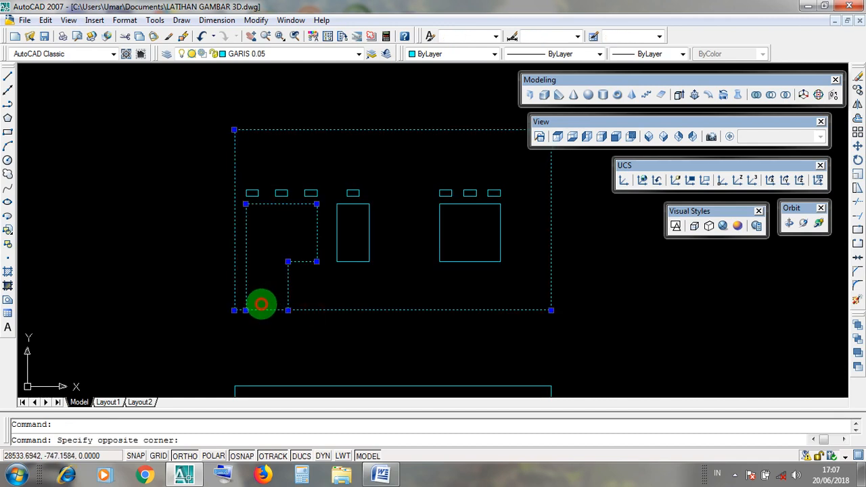
pyautogui.click(277, 319)
pyautogui.click(260, 301)
pyautogui.click(275, 315)
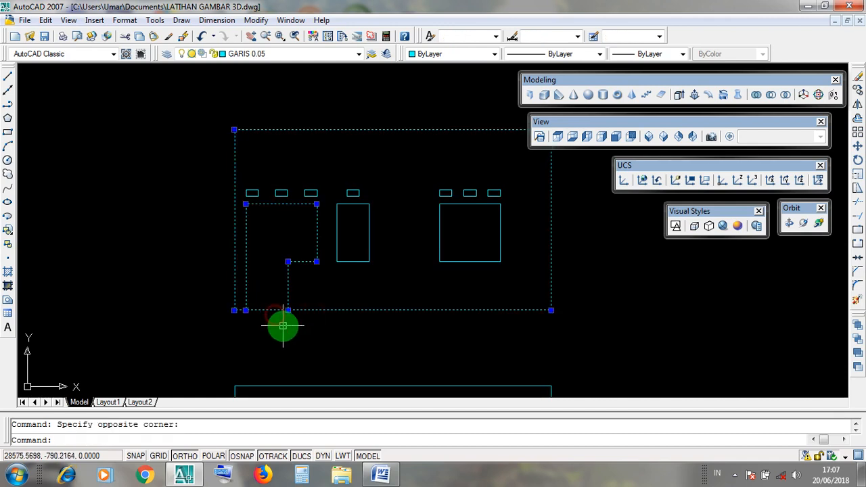
pyautogui.scroll(6, 283, 326)
pyautogui.click(220, 290)
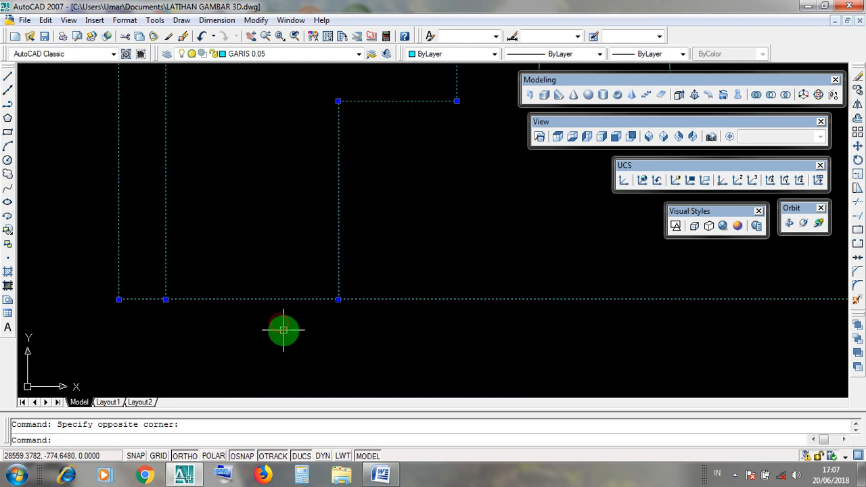
pyautogui.scroll(-5, 283, 331)
pyautogui.press('Escape')
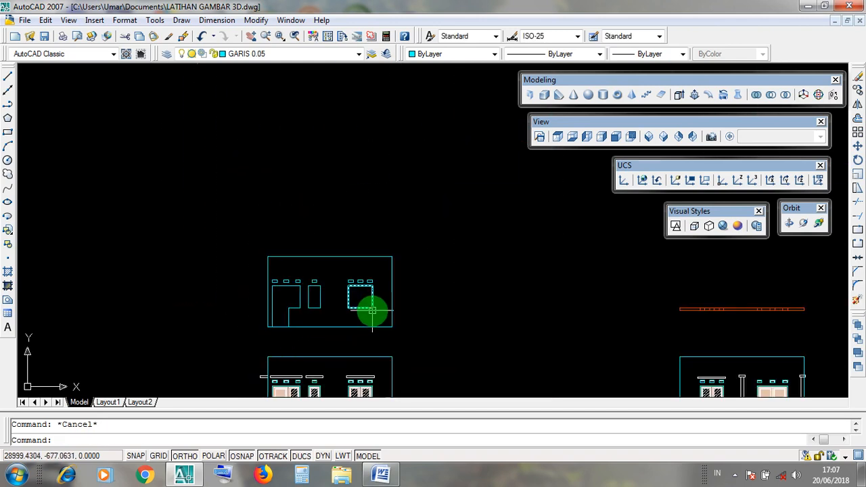
pyautogui.scroll(3, 373, 311)
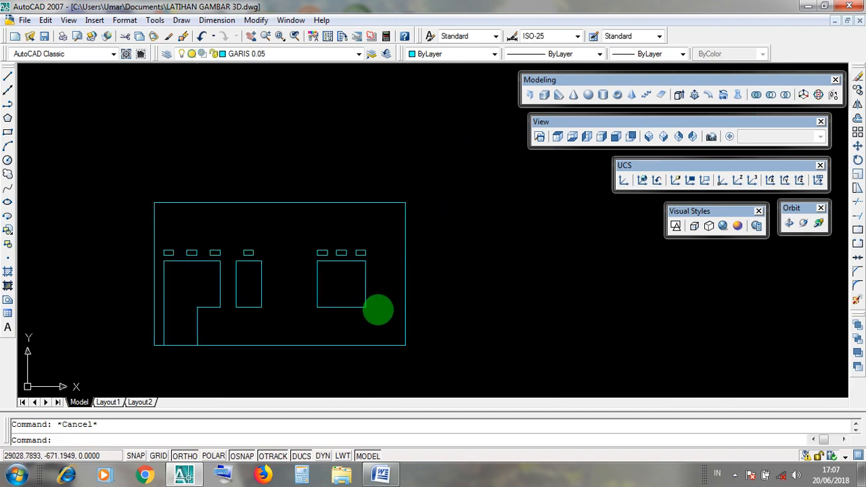
pyautogui.click(286, 306)
pyautogui.click(283, 257)
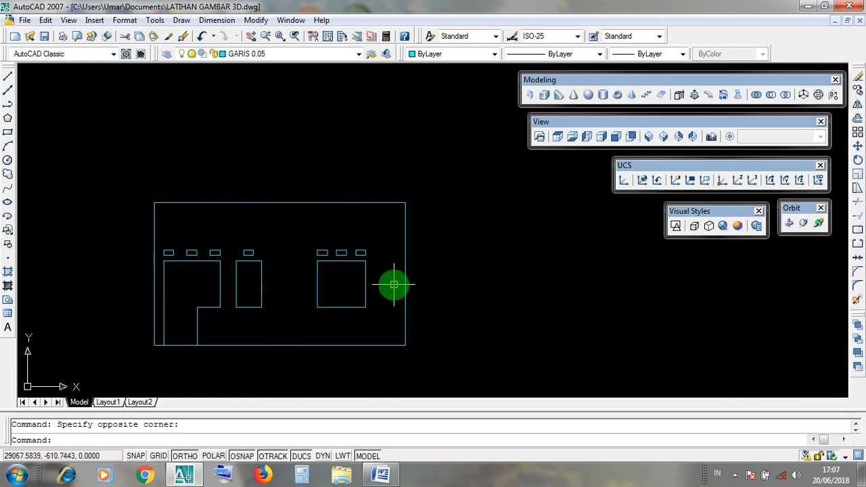
# - Set the viewpoint to the top view of the drawing
pyautogui.moveTo(546, 123); pyautogui.dragTo(547, 123)
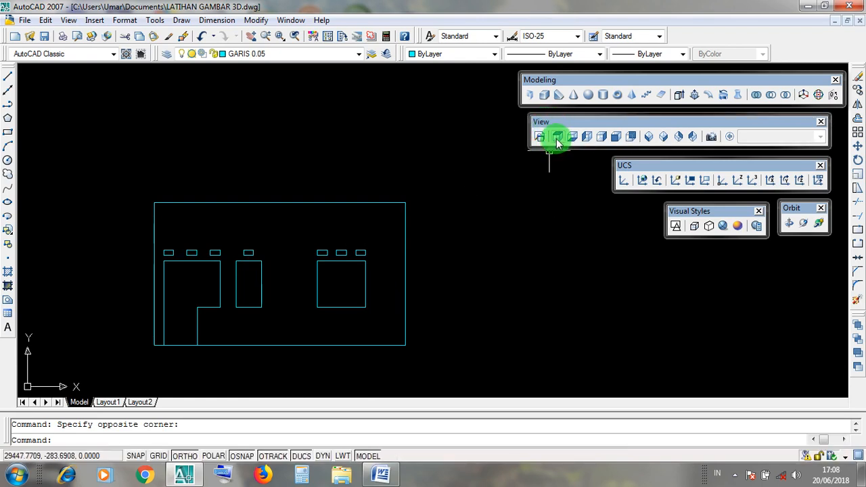
pyautogui.click(558, 138)
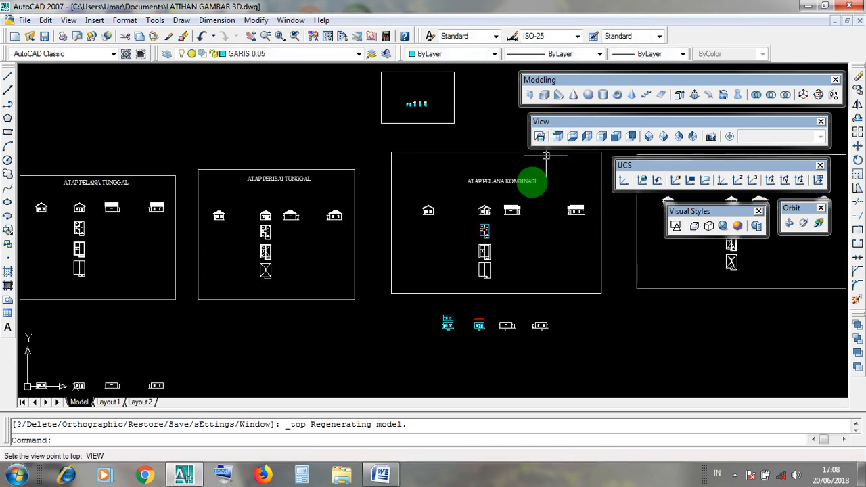
pyautogui.scroll(5, 448, 323)
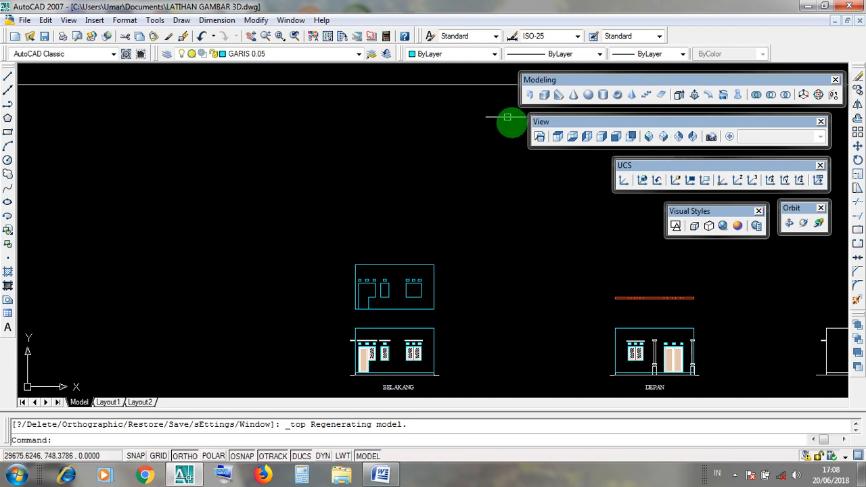
# - Set the viewpoint to SE Isometric, showing the BELAKANG outlines beside the DEPAN wall
pyautogui.moveTo(538, 125); pyautogui.dragTo(617, 142)
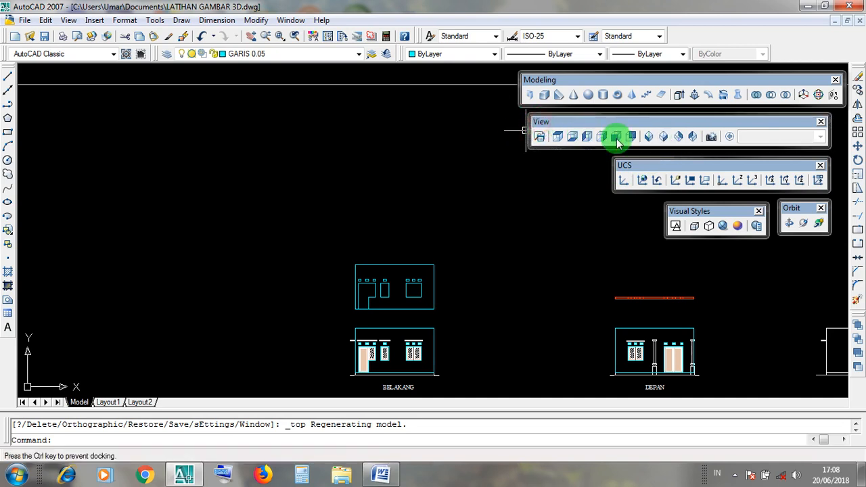
pyautogui.click(665, 138)
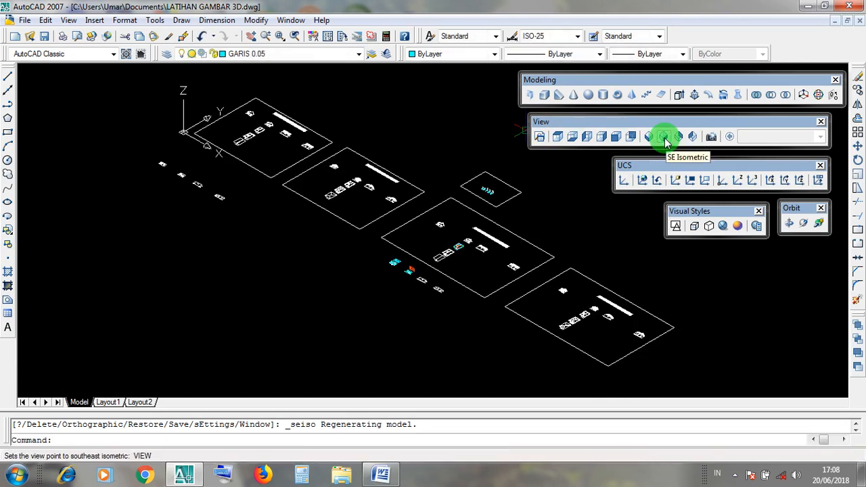
pyautogui.scroll(5, 397, 259)
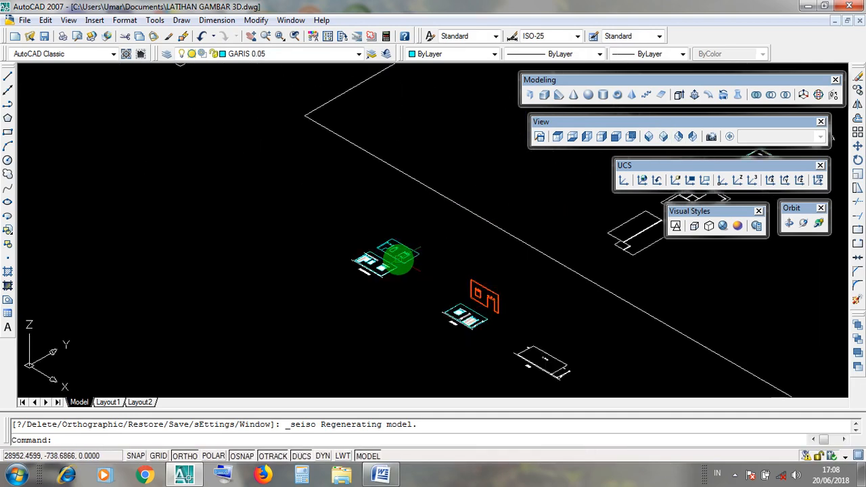
# - Compare the copied BELAKANG outlines with the finished 3D DEPAN wall and its window, door and vent openings
pyautogui.scroll(6, 406, 251)
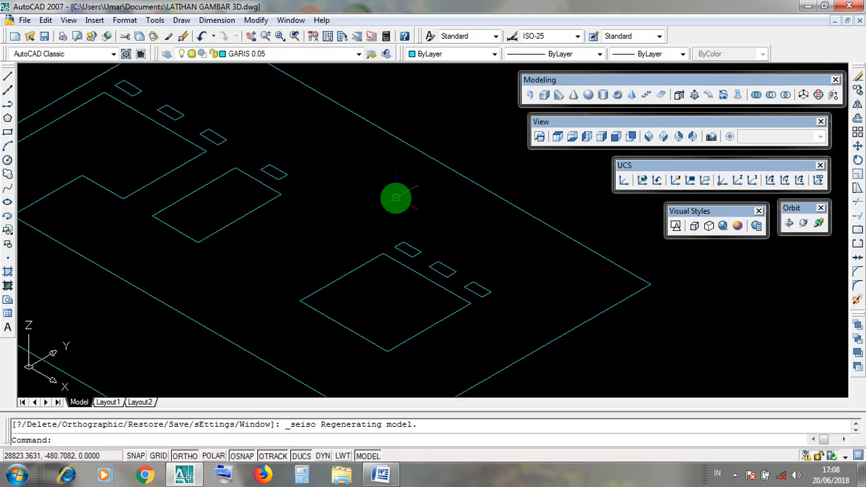
pyautogui.scroll(-2, 431, 264)
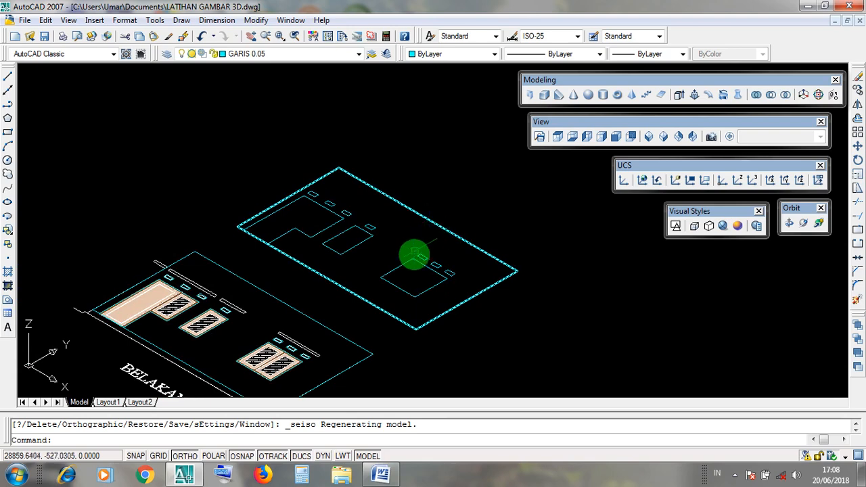
pyautogui.scroll(-4, 415, 244)
pyautogui.scroll(5, 541, 316)
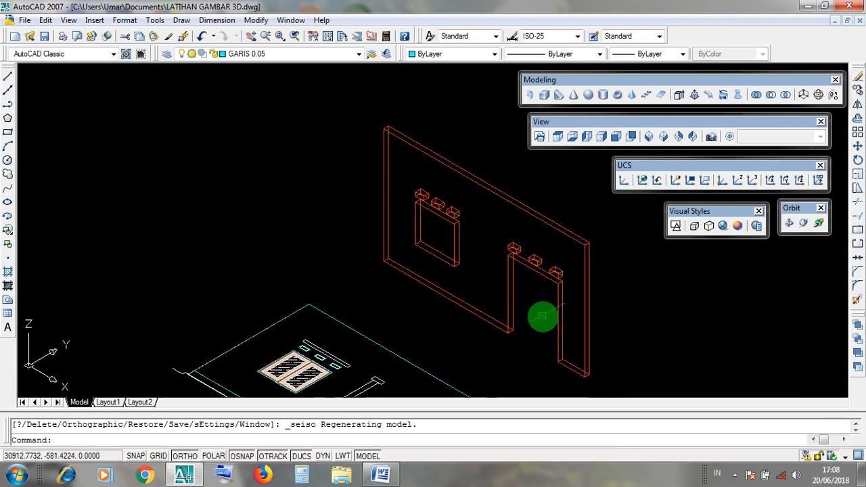
pyautogui.moveTo(554, 321); pyautogui.dragTo(531, 330, button='middle')
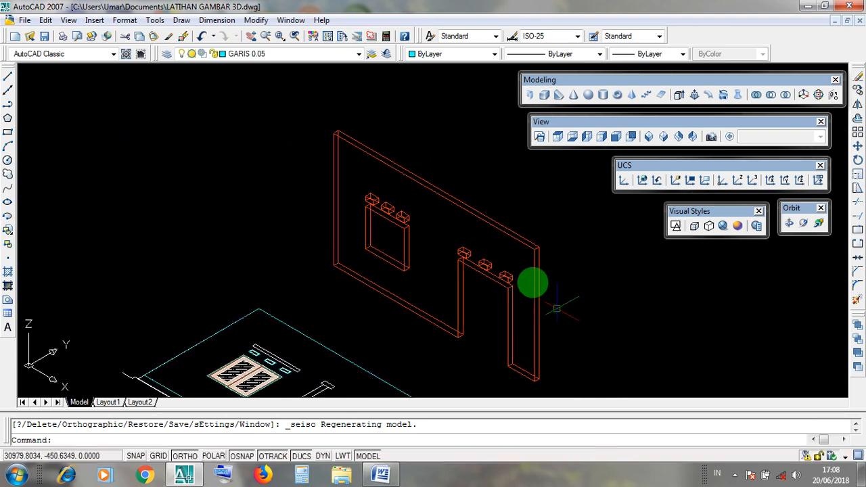
pyautogui.scroll(3, 513, 242)
pyautogui.click(516, 238)
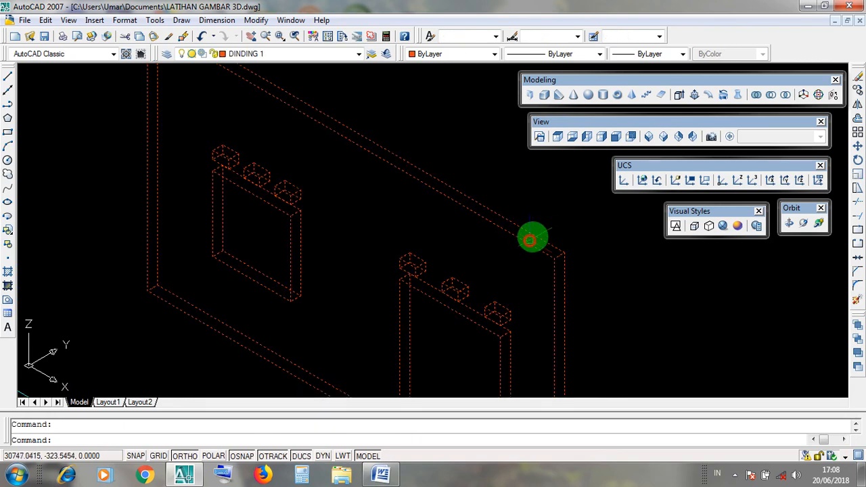
pyautogui.scroll(-6, 557, 278)
pyautogui.scroll(3, 383, 257)
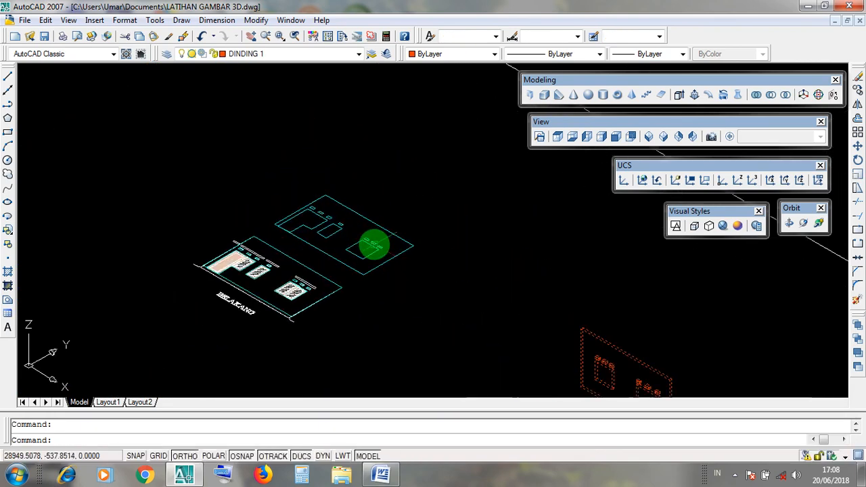
pyautogui.scroll(2, 375, 245)
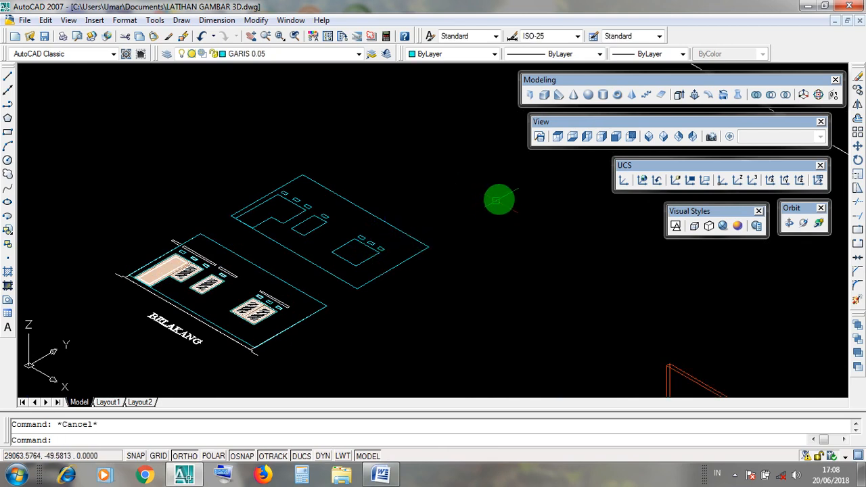
# - Switch to Microsoft Word and display the EXTRUDE document
pyautogui.click(679, 95)
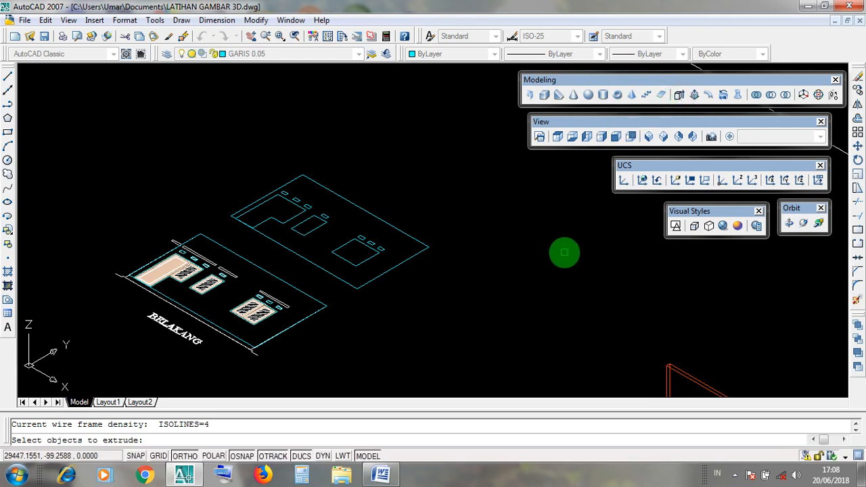
pyautogui.press('Escape')
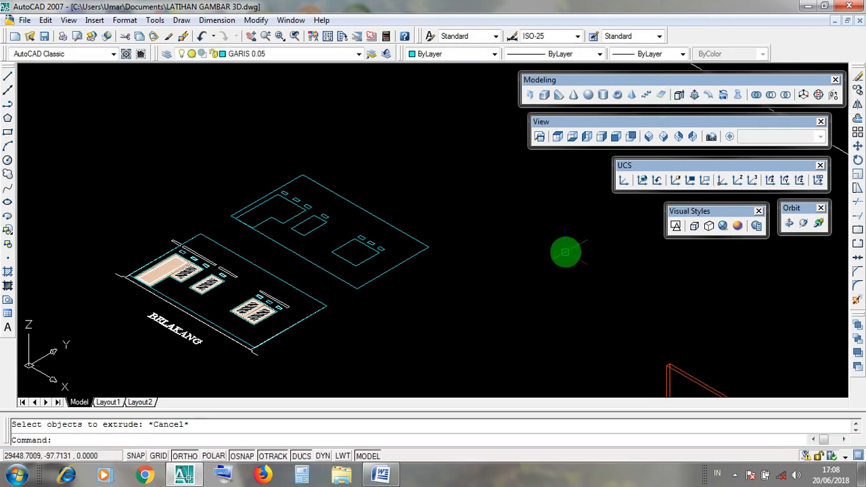
pyautogui.click(807, 9)
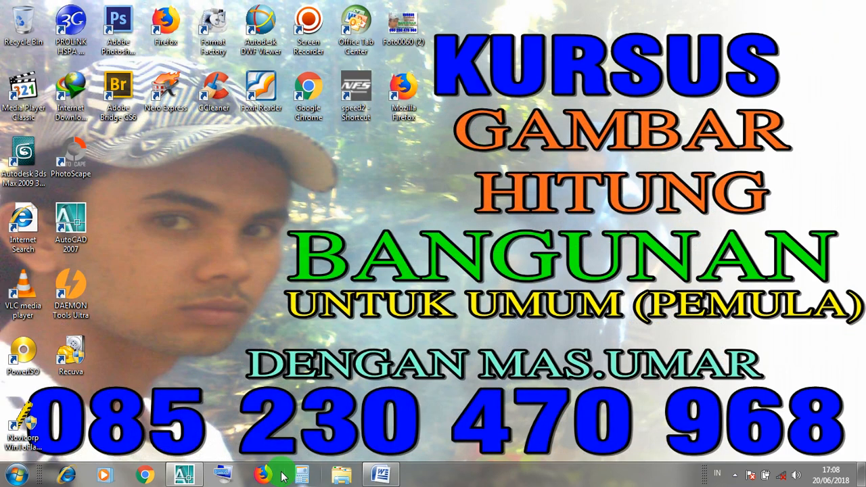
pyautogui.click(380, 478)
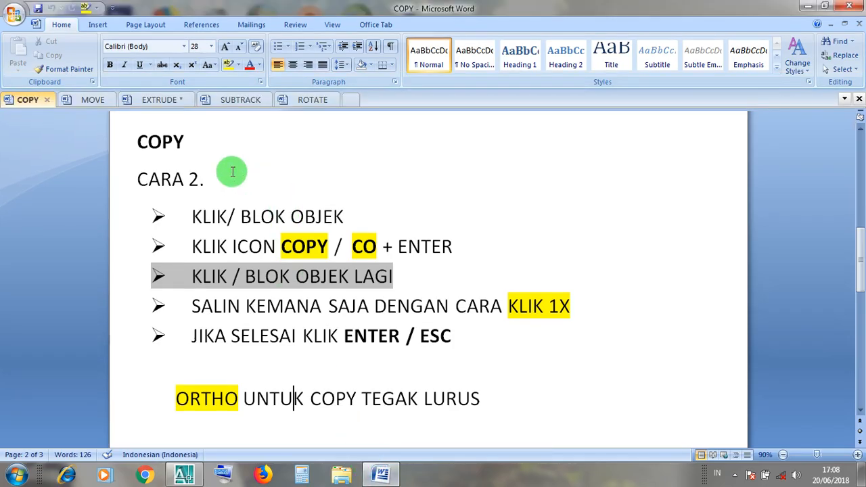
pyautogui.click(159, 100)
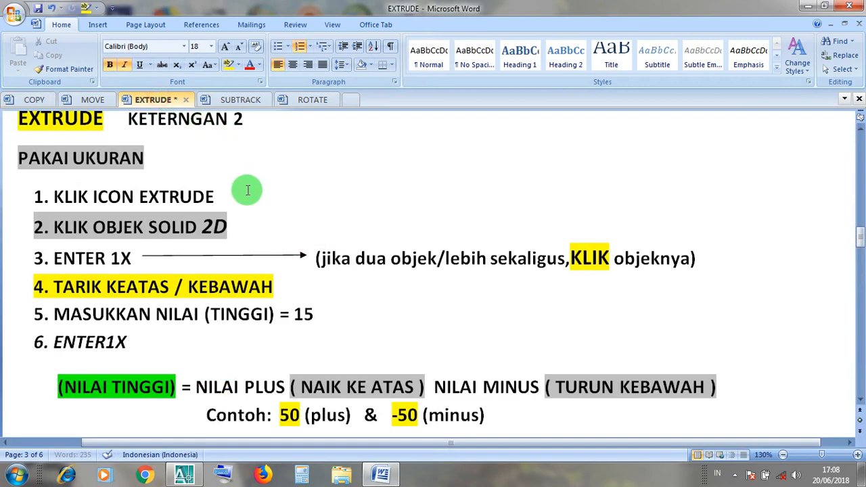
# - Read the numbered EXTRUDE instructions for extruding by size, from selecting the 2D objects to entering the height value
pyautogui.scroll(1, 216, 168)
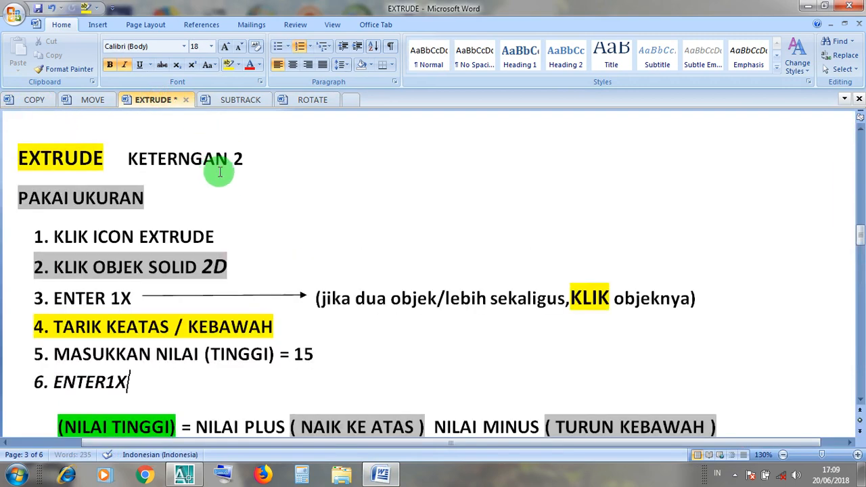
pyautogui.scroll(-1, 220, 172)
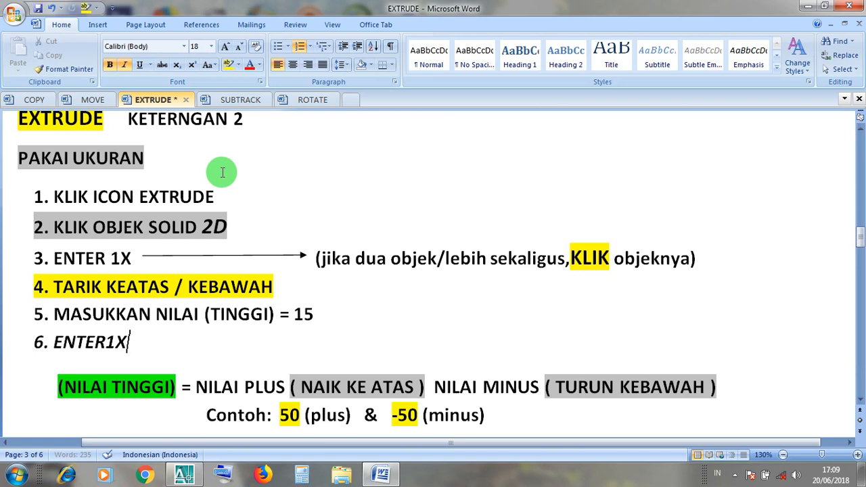
pyautogui.click(112, 251)
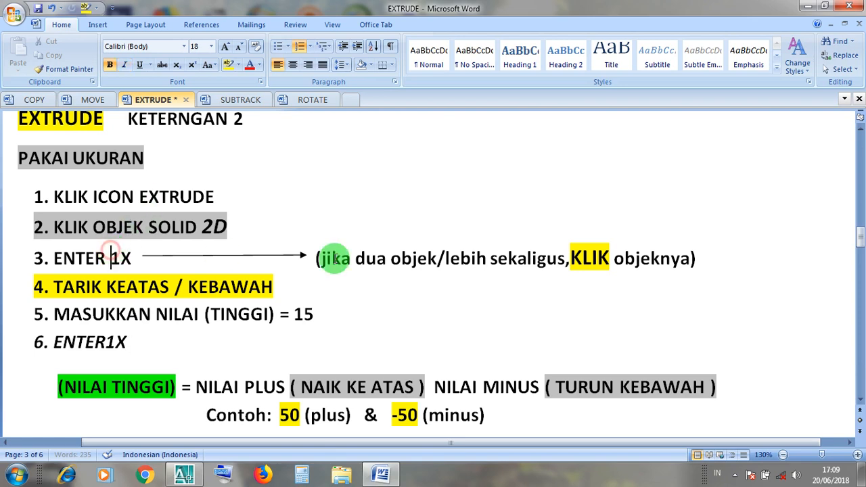
pyautogui.click(612, 260)
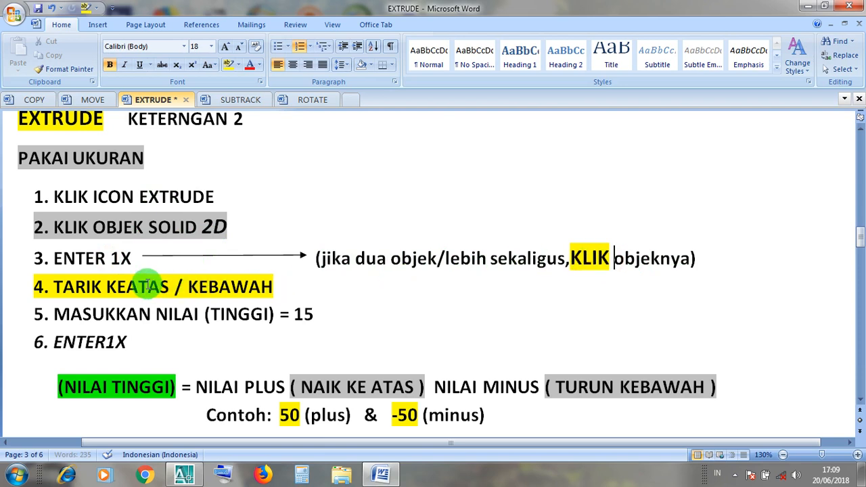
pyautogui.moveTo(308, 313); pyautogui.dragTo(300, 316)
pyautogui.click(302, 320)
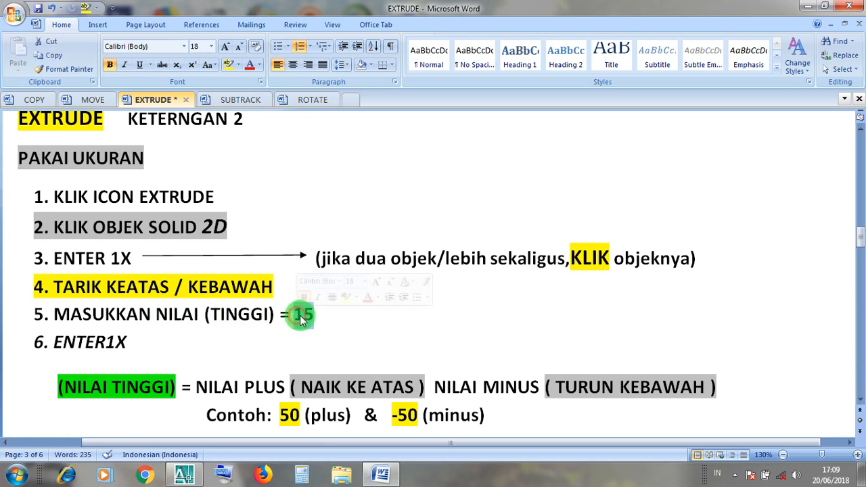
pyautogui.click(305, 316)
pyautogui.moveTo(313, 315); pyautogui.dragTo(295, 315)
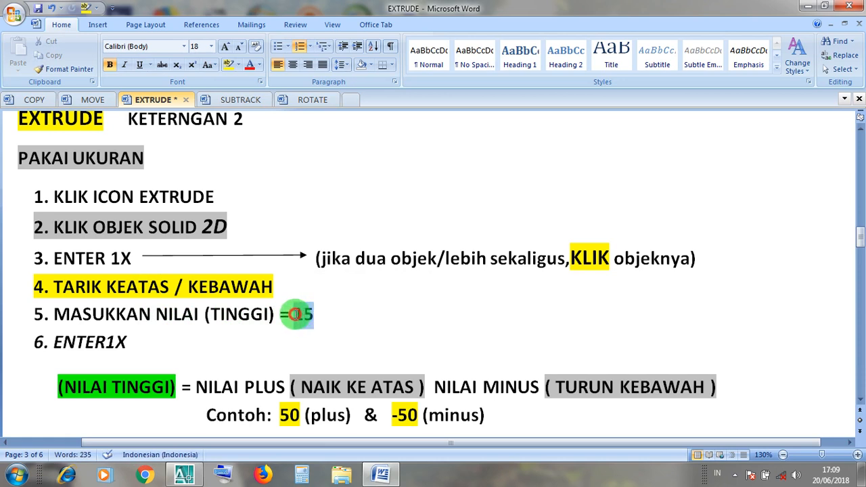
pyautogui.click(295, 347)
pyautogui.click(104, 351)
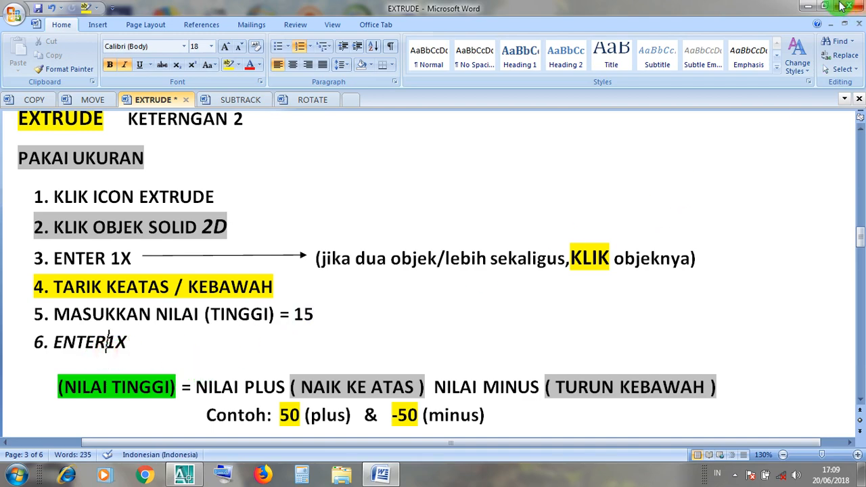
# - Switch back to AutoCAD and enlarge the view of the copied BELAKANG outlines
pyautogui.click(812, 8)
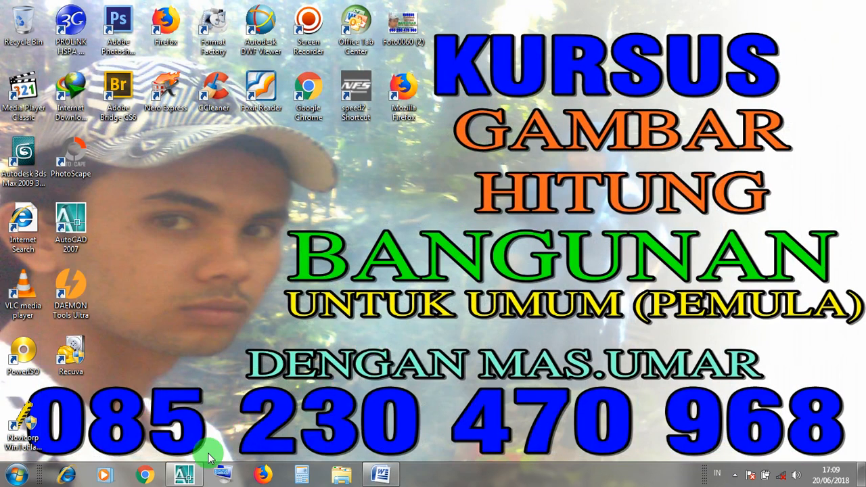
pyautogui.click(186, 475)
pyautogui.scroll(3, 352, 228)
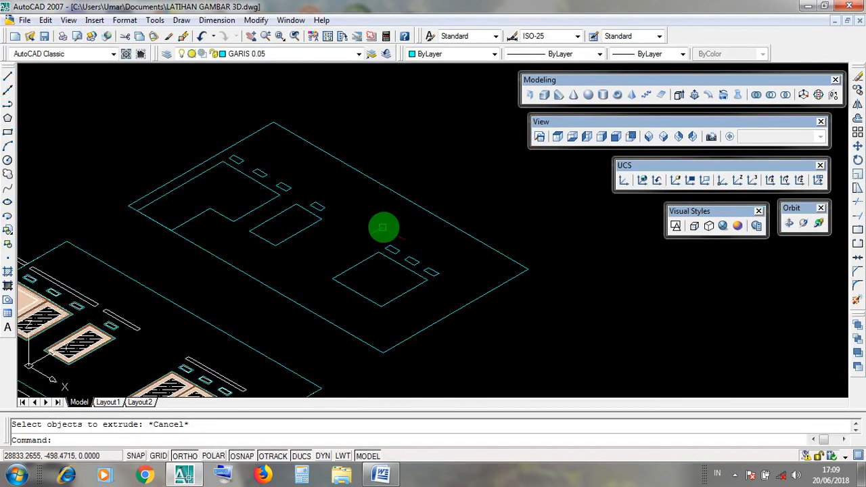
pyautogui.moveTo(383, 226); pyautogui.dragTo(351, 257, button='middle')
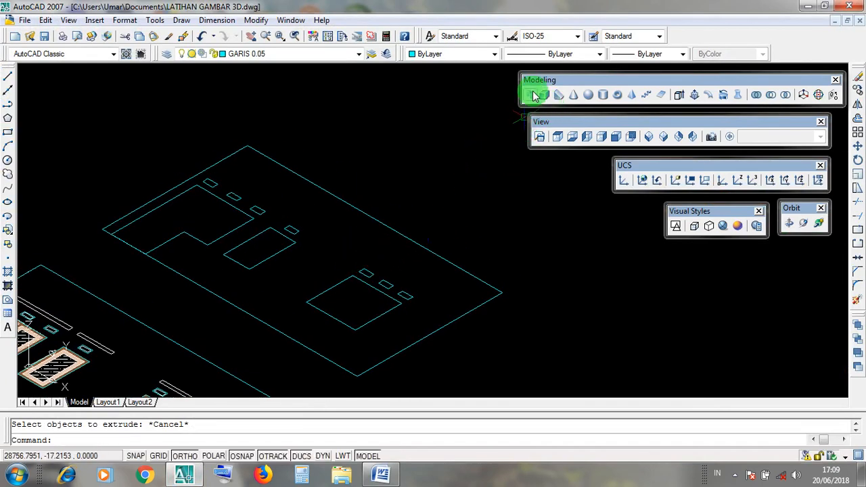
pyautogui.moveTo(537, 80); pyautogui.dragTo(540, 80)
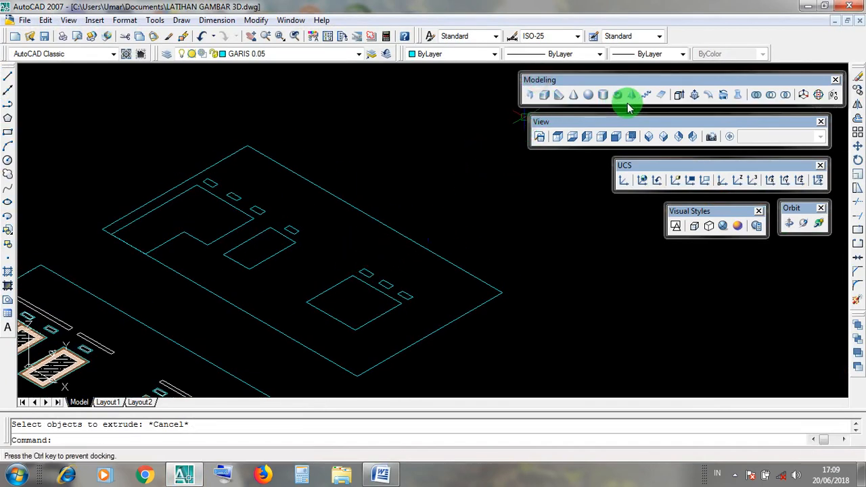
# - Extrude the copied BELAKANG wall rectangle together with its door, two window and seven vent outlines upward by 15
pyautogui.click(680, 96)
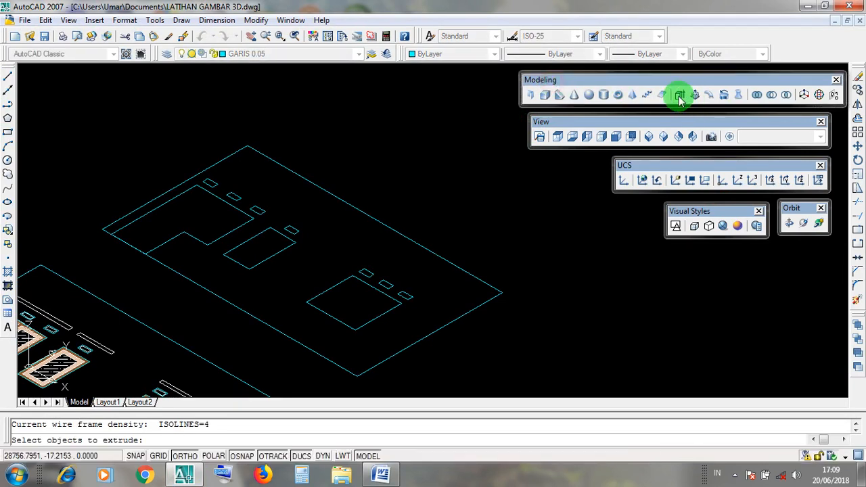
pyautogui.click(680, 96)
pyautogui.click(449, 326)
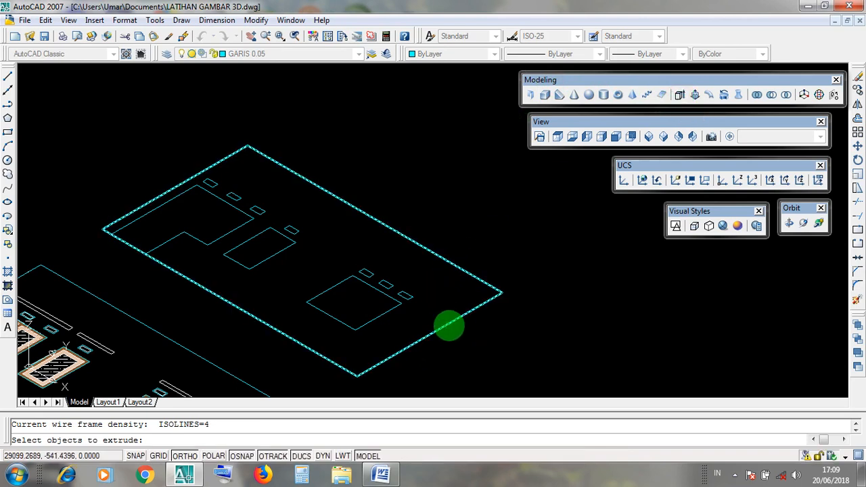
pyautogui.click(449, 327)
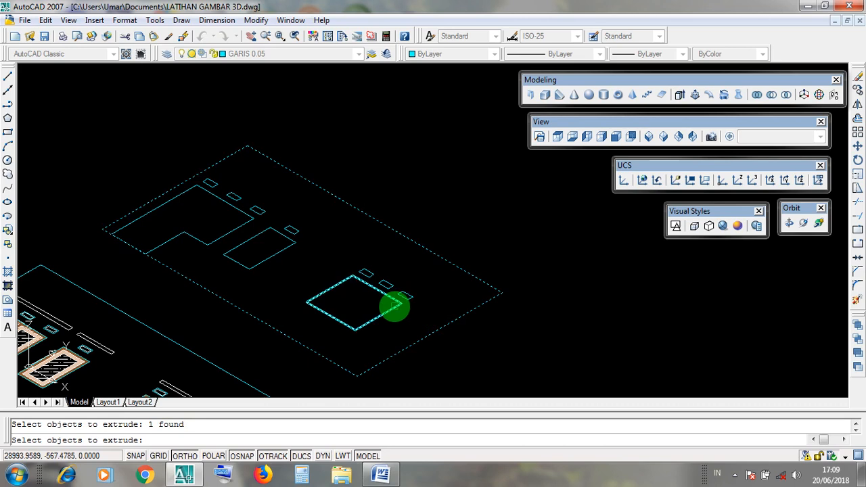
pyautogui.click(394, 307)
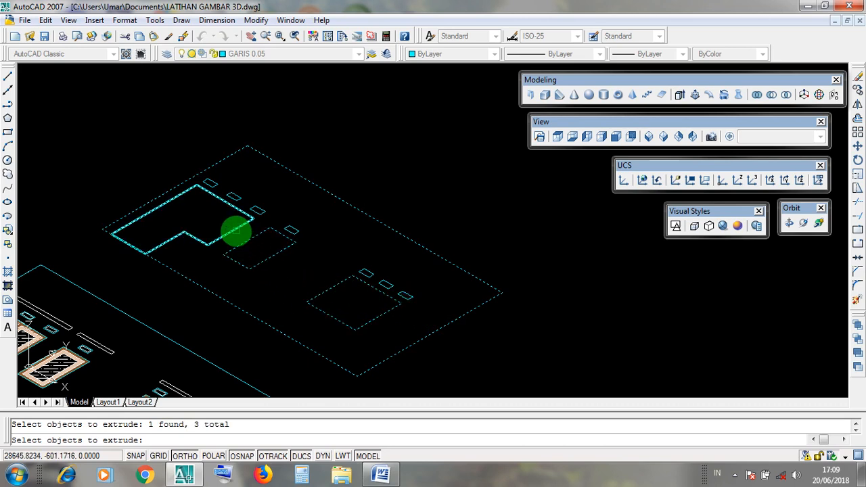
pyautogui.click(234, 232)
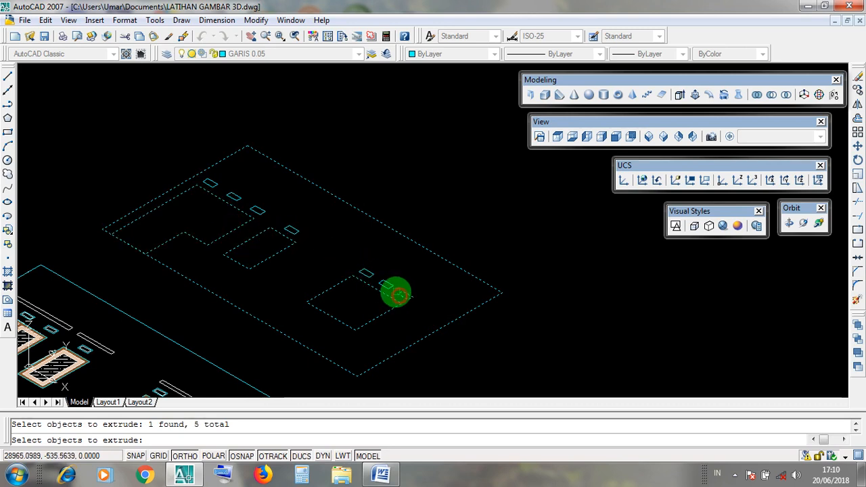
pyautogui.click(386, 285)
pyautogui.click(367, 274)
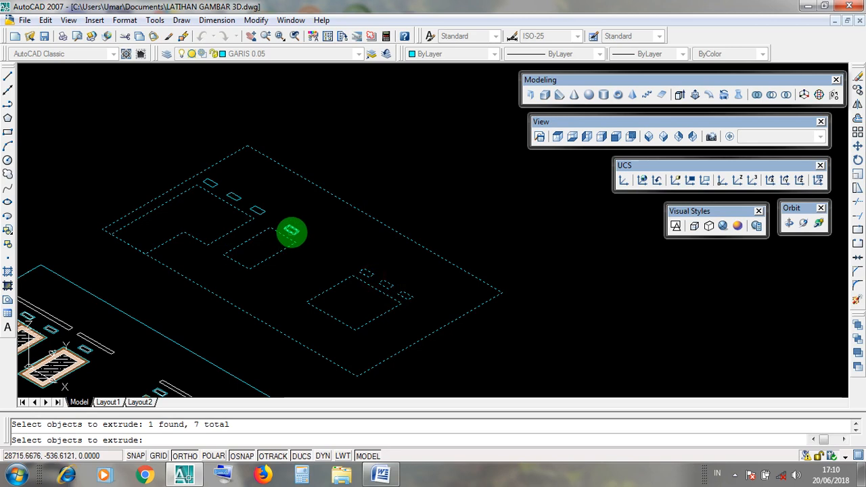
pyautogui.click(291, 232)
pyautogui.click(258, 212)
pyautogui.click(236, 197)
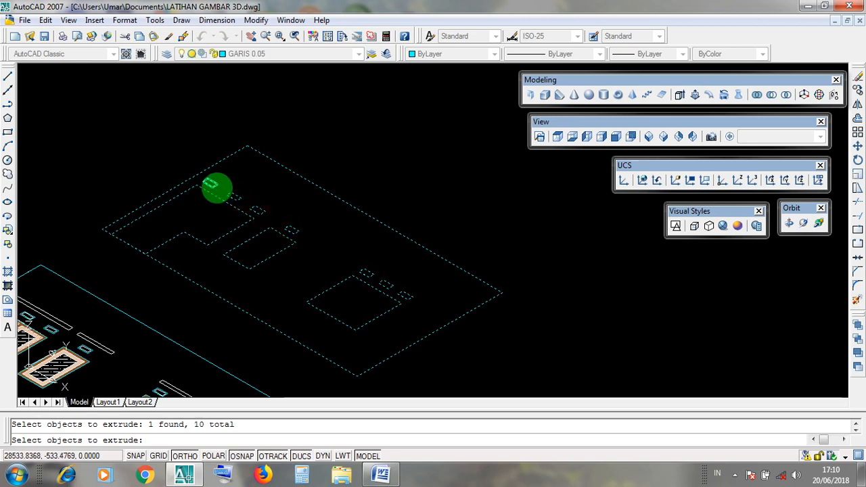
pyautogui.click(217, 190)
pyautogui.click(540, 293)
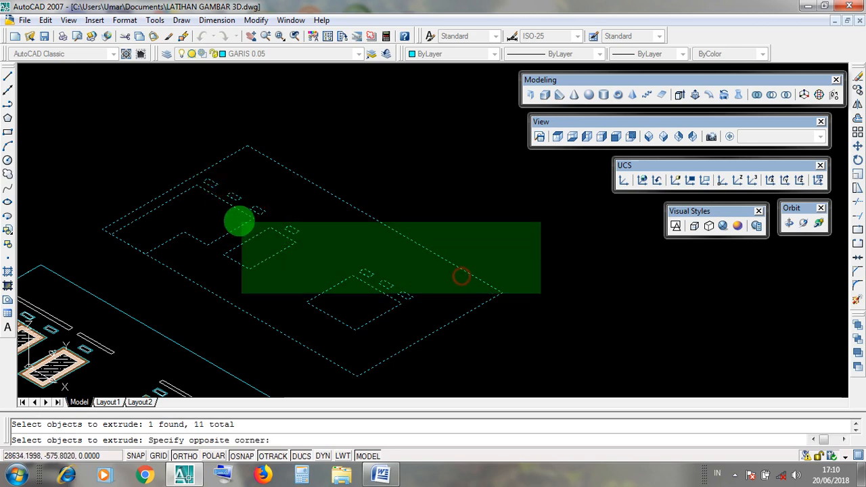
pyautogui.click(144, 185)
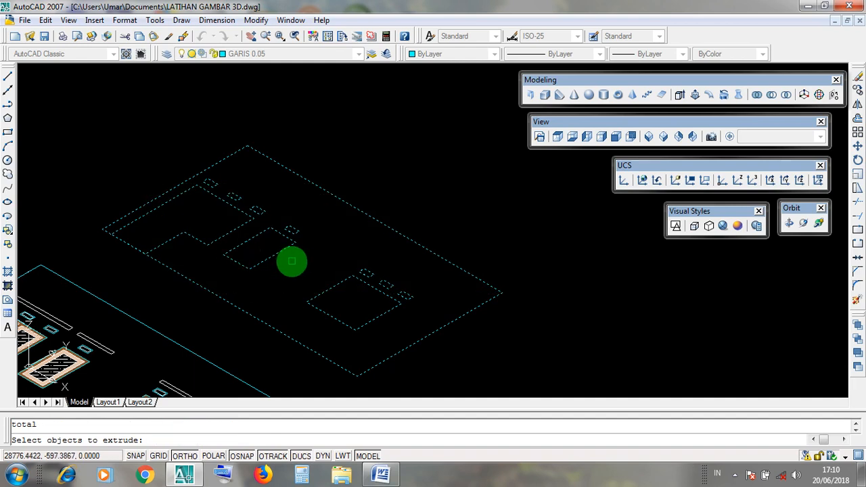
pyautogui.press('Return')
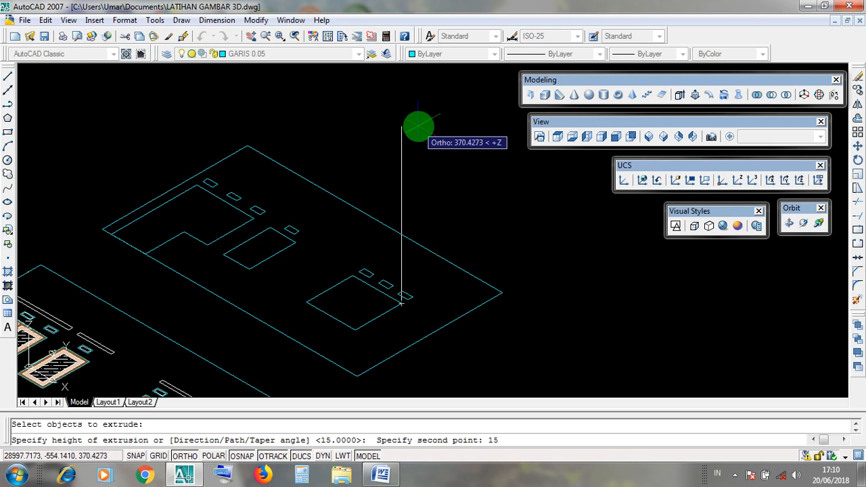
pyautogui.press('Return')
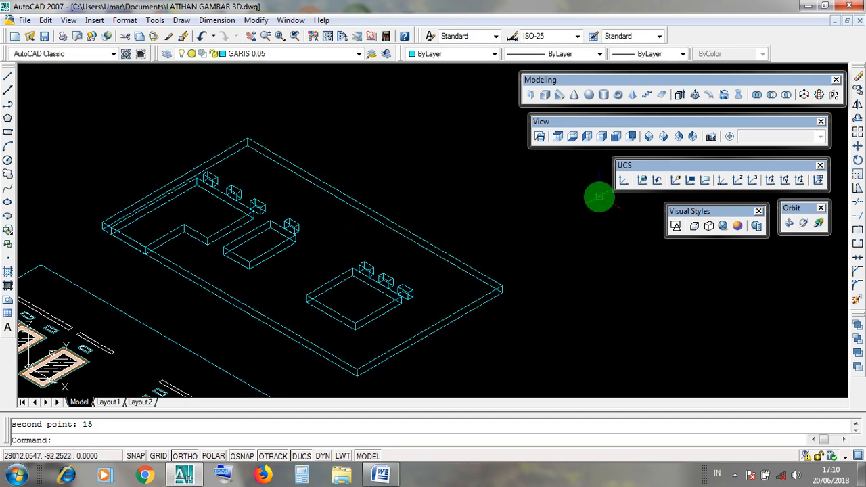
# - Set the visual style to Realistic and inspect the extruded BELAKANG wall
pyautogui.click(722, 226)
pyautogui.moveTo(526, 305)
pyautogui.keyDown('shift'); pyautogui.mouseDown(button='middle')
pyautogui.moveTo(555, 311)
pyautogui.moveTo(398, 257)
pyautogui.mouseUp(button='middle'); pyautogui.keyUp('shift')
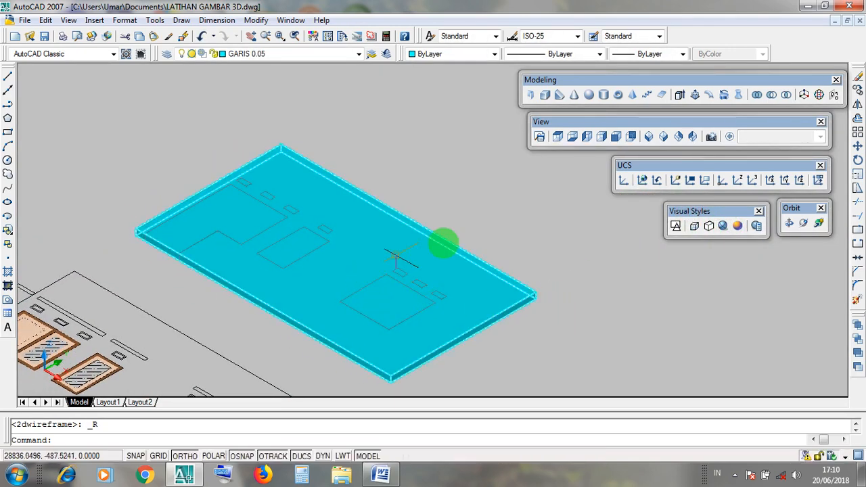
# - Inspect the extruded BELAKANG wall's thickness and surface outlines, and set the visual style to 2D Wireframe
pyautogui.scroll(3, 550, 295)
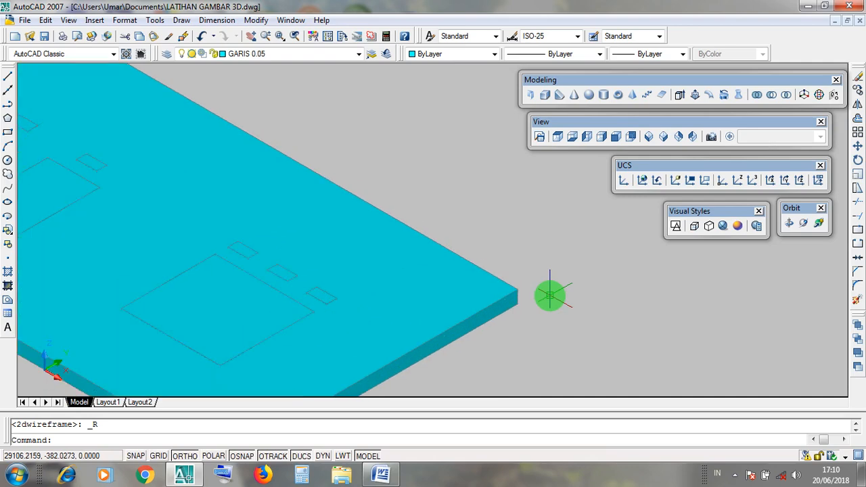
pyautogui.scroll(-4, 551, 295)
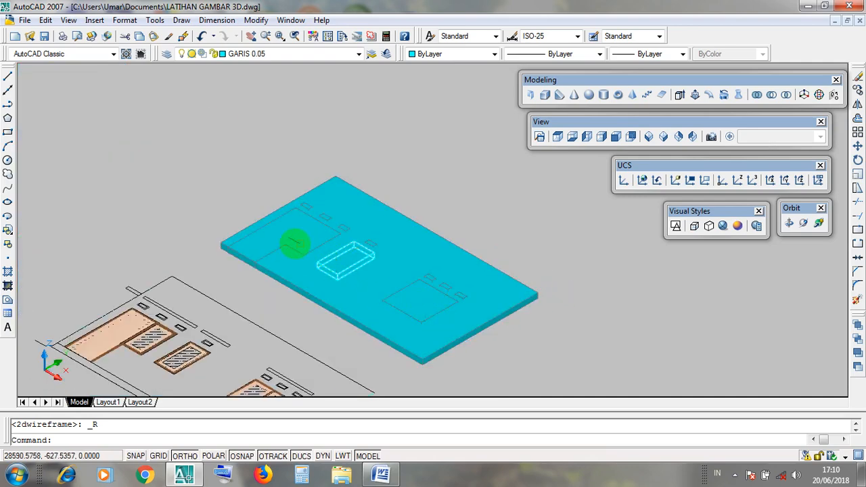
pyautogui.click(681, 212)
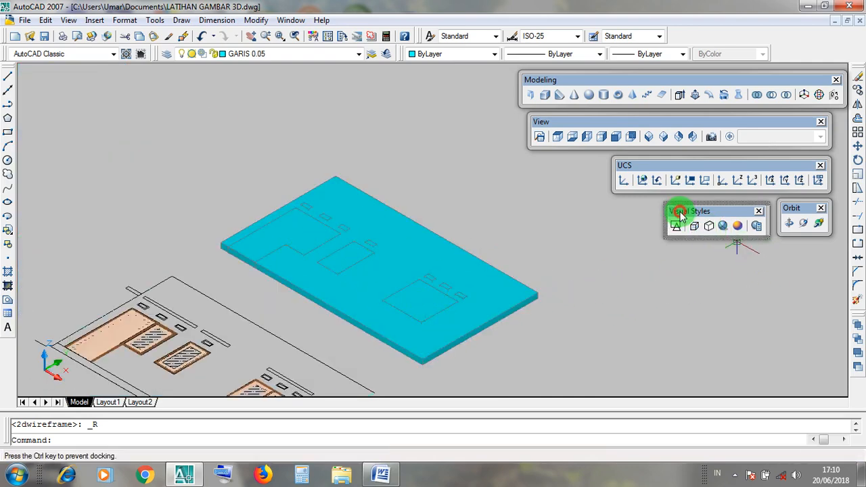
pyautogui.click(675, 227)
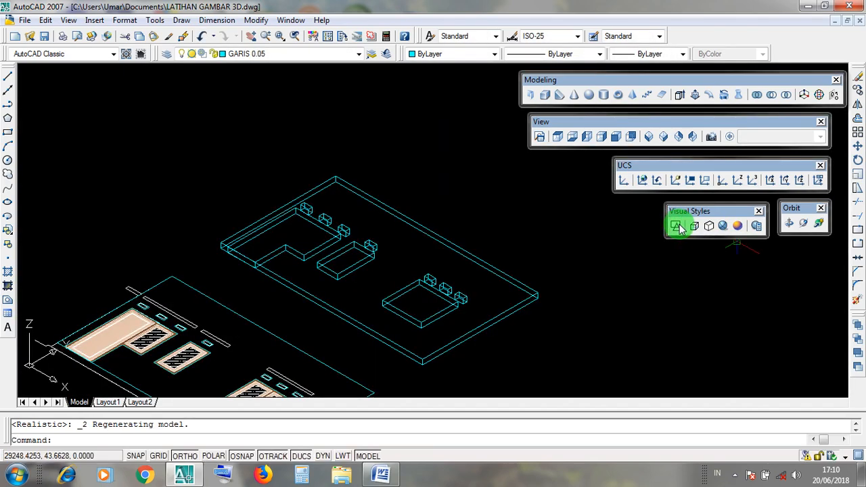
# - Switch to the BELAJAR 3D 1 drawing and examine the door, window and vent openings cut through the finished wall
pyautogui.click(835, 20)
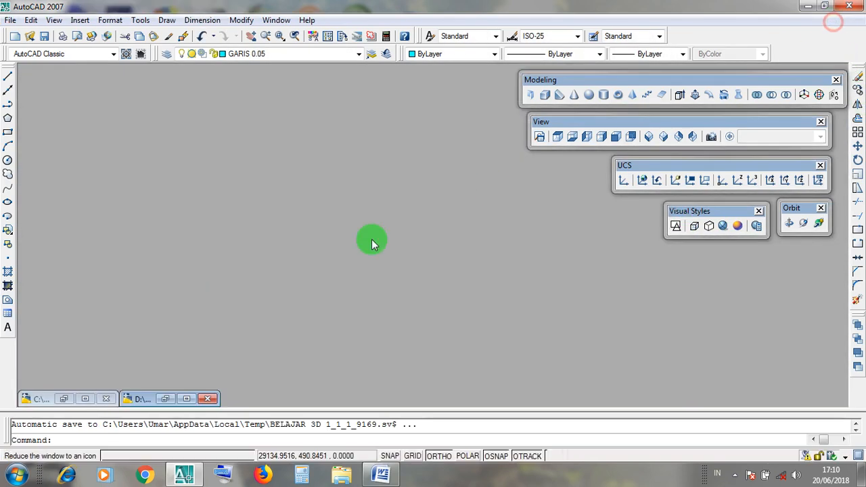
pyautogui.click(188, 399)
pyautogui.scroll(6, 300, 343)
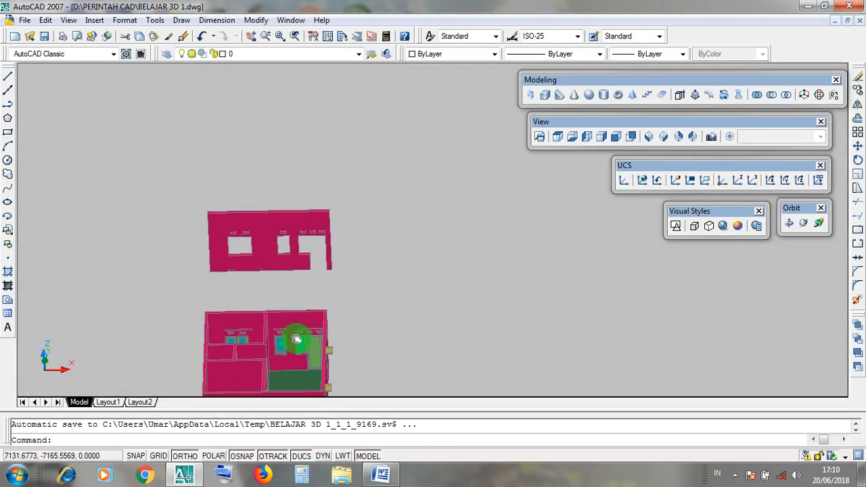
pyautogui.click(382, 253)
pyautogui.click(377, 216)
pyautogui.scroll(-2, 378, 232)
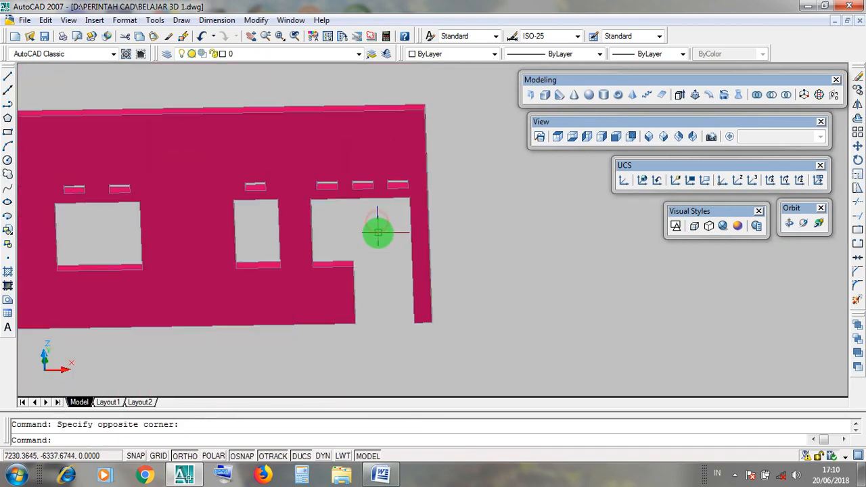
pyautogui.click(259, 244)
pyautogui.click(253, 229)
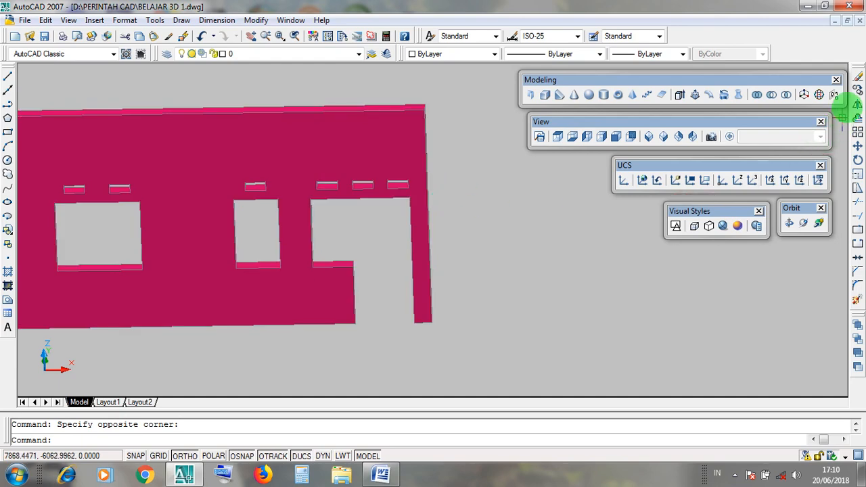
pyautogui.scroll(-3, 640, 176)
pyautogui.scroll(3, 571, 194)
pyautogui.moveTo(571, 193); pyautogui.dragTo(392, 247, button='middle')
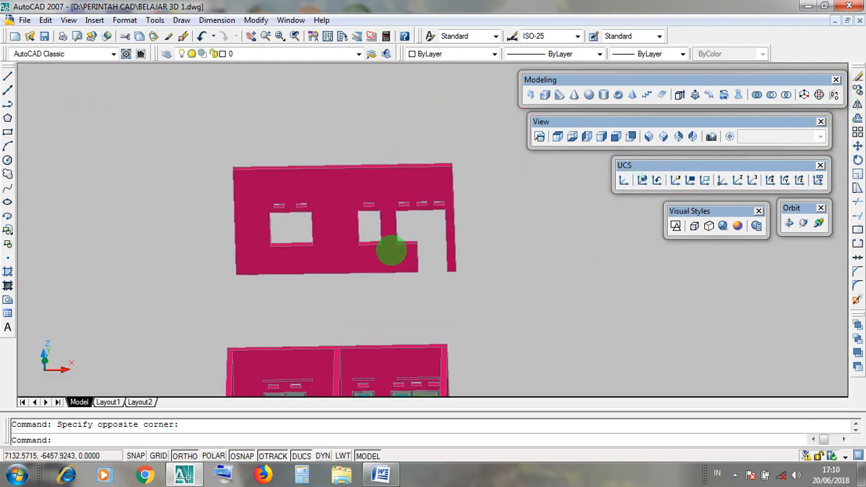
pyautogui.click(771, 96)
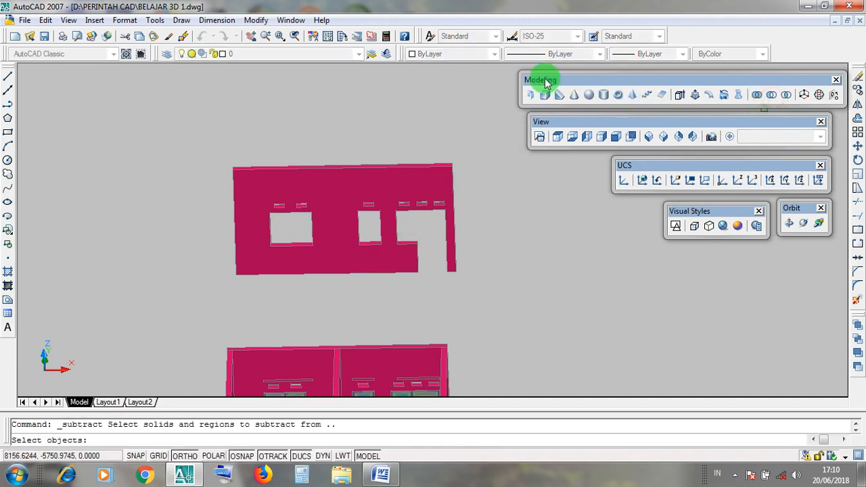
pyautogui.moveTo(545, 77); pyautogui.dragTo(549, 77)
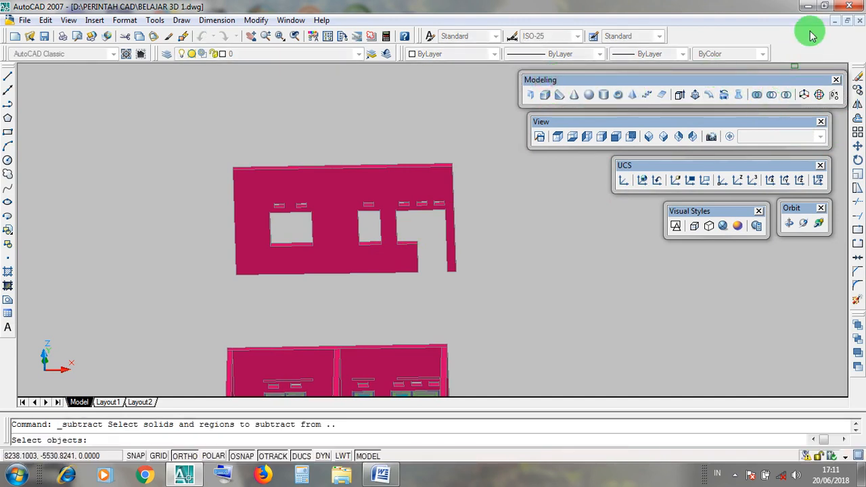
# - Return to the LATIHAN GAMBAR 3D drawing and enlarge the view of the extruded BELAKANG wall
pyautogui.click(835, 21)
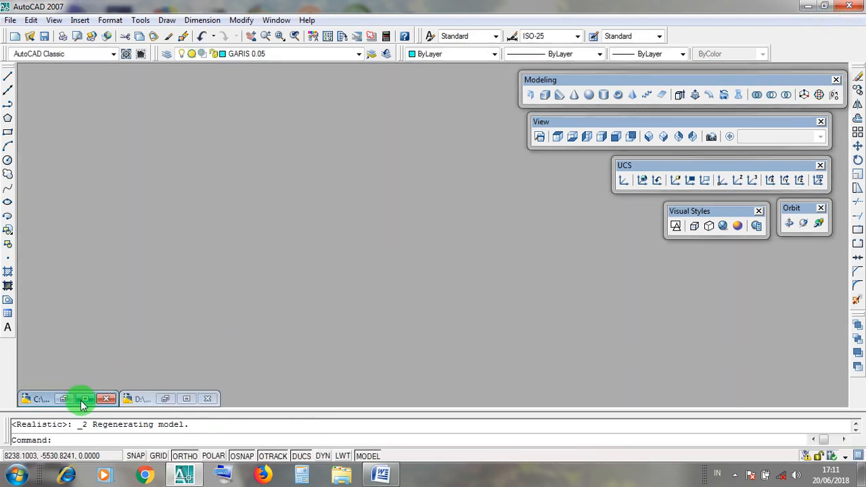
pyautogui.doubleClick(85, 397)
pyautogui.scroll(-2, 380, 255)
pyautogui.scroll(3, 404, 270)
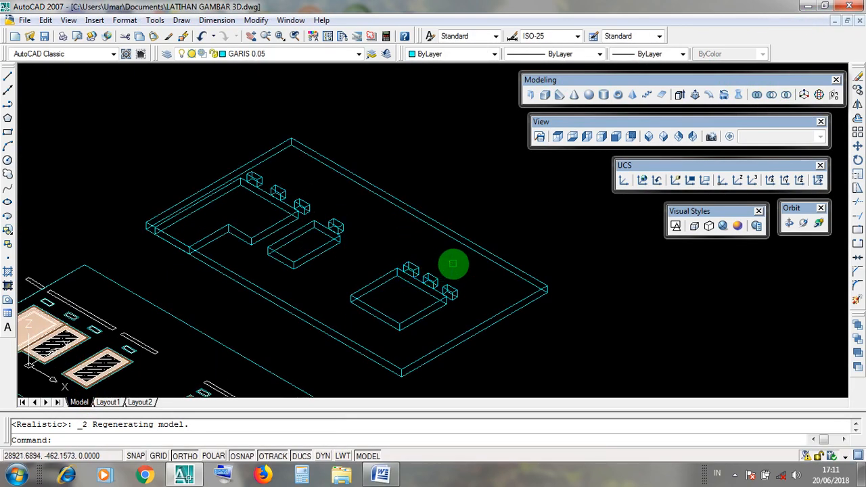
pyautogui.moveTo(450, 263)
pyautogui.mouseDown(button='middle')
pyautogui.moveTo(383, 285)
pyautogui.moveTo(373, 255)
pyautogui.mouseUp(button='middle')
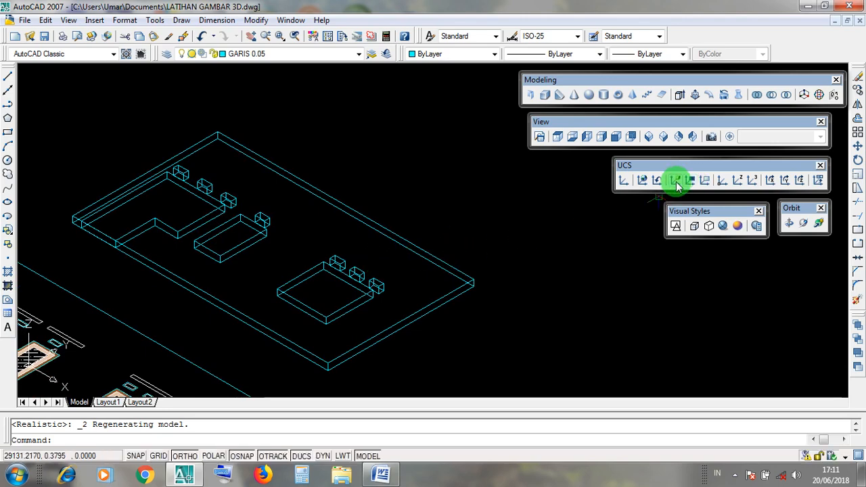
# - Highlight the large wall solid, and separately the square window with its three vents, clearing each selection
pyautogui.click(460, 272)
pyautogui.click(461, 273)
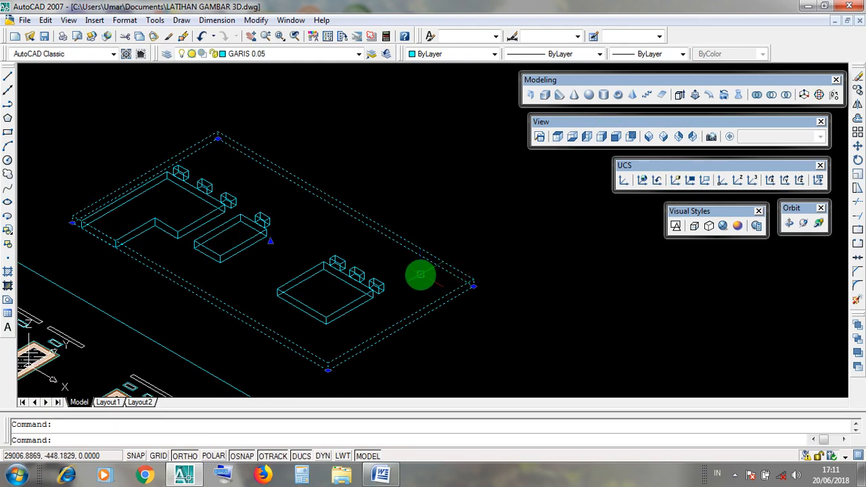
pyautogui.press('Escape')
pyautogui.click(371, 285)
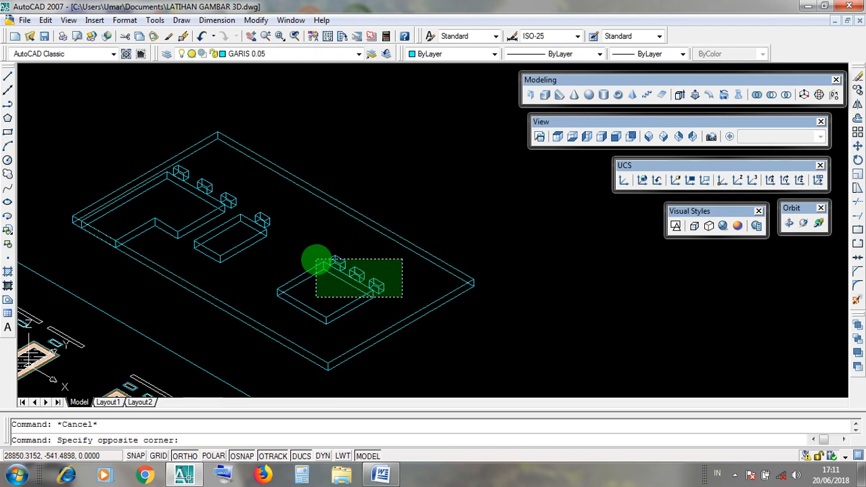
pyautogui.click(316, 261)
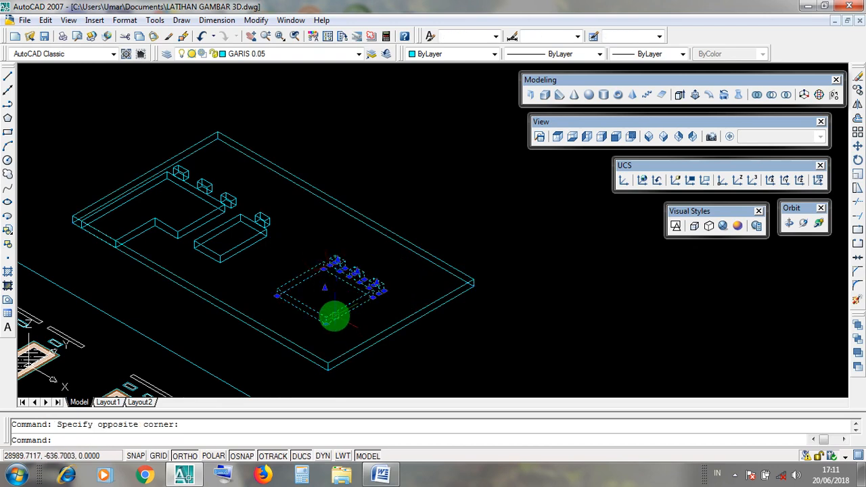
pyautogui.press('Escape')
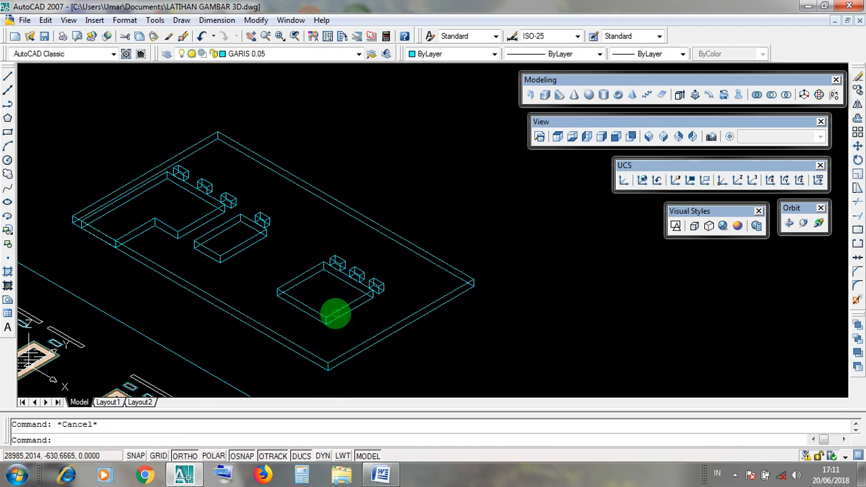
# - Highlight all door, window and vent solids together and compare them with the large wall solid, leaving nothing selected
pyautogui.click(285, 245)
pyautogui.click(229, 203)
pyautogui.scroll(2, 228, 213)
pyautogui.click(228, 216)
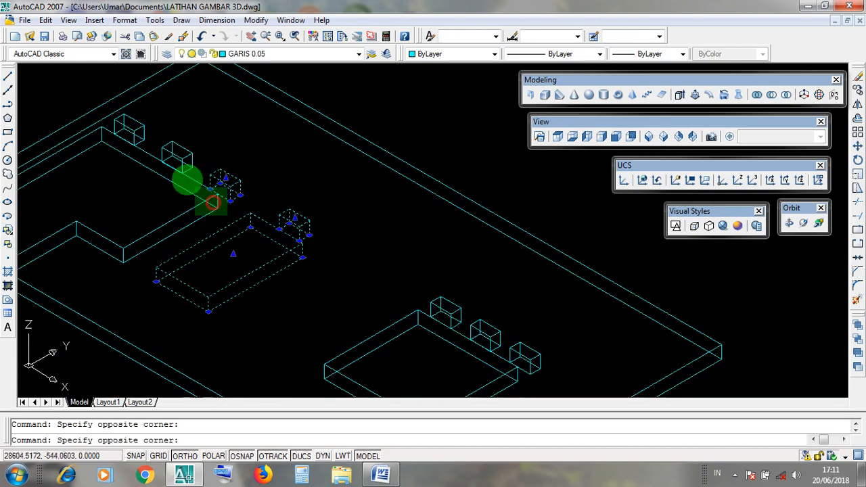
pyautogui.click(124, 129)
pyautogui.scroll(-2, 311, 284)
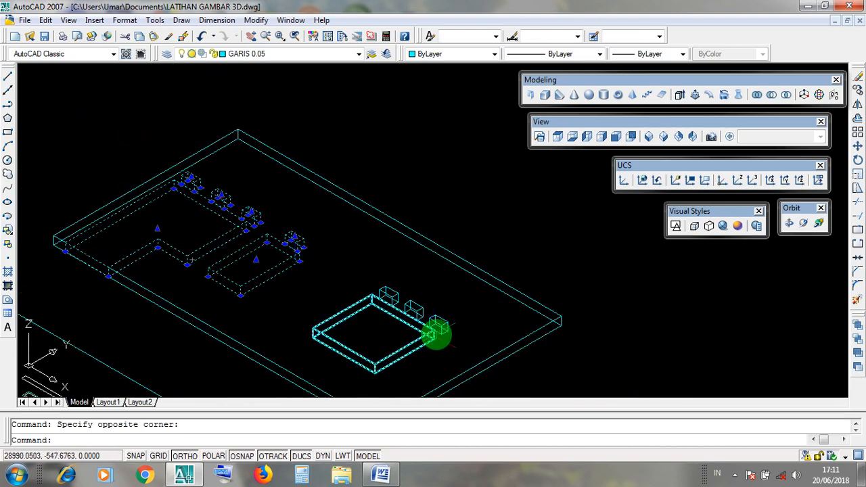
pyautogui.click(444, 342)
pyautogui.click(392, 293)
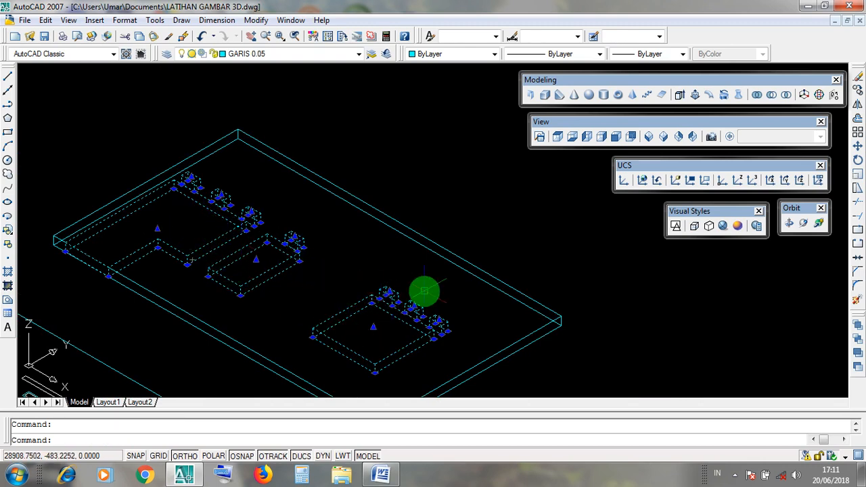
pyautogui.keyDown('shift'); pyautogui.moveTo(352, 265); pyautogui.dragTo(333, 239, button='middle'); pyautogui.keyUp('shift')
pyautogui.press('Escape')
pyautogui.click(372, 212)
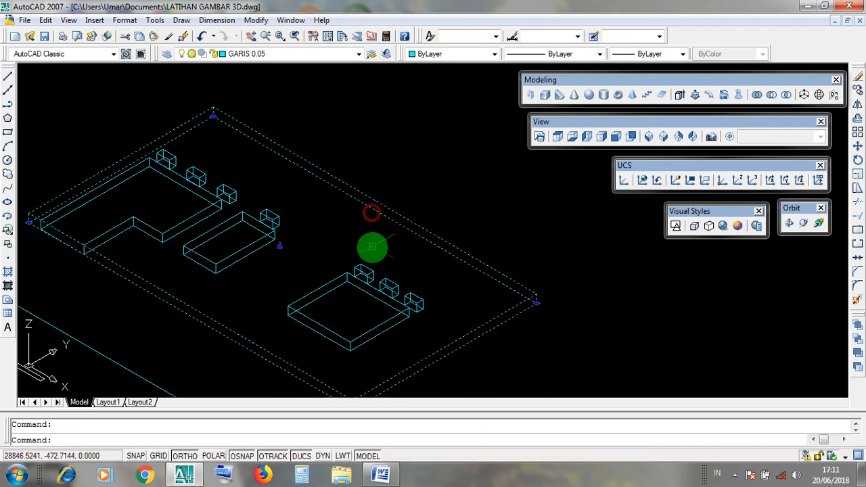
pyautogui.press('Escape')
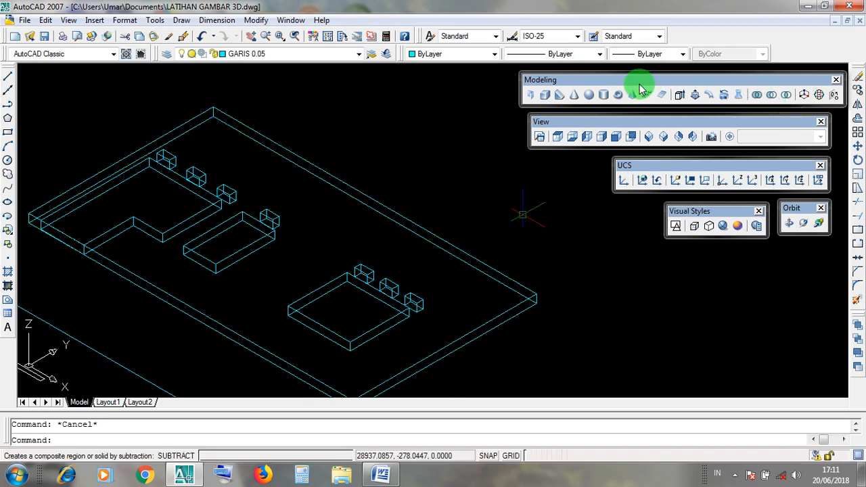
# - Switch to Word and read the SUBTRACK instructions for cutting a large 3D object with smaller 3D objects
pyautogui.moveTo(539, 81); pyautogui.dragTo(542, 82)
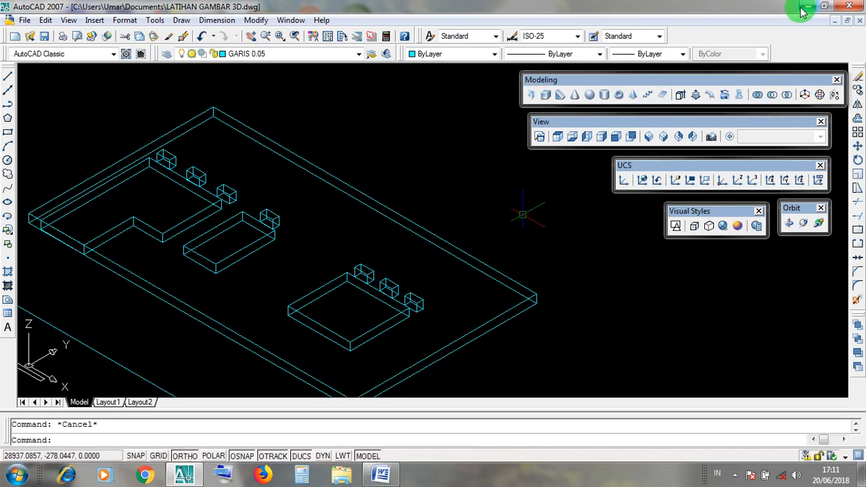
pyautogui.click(808, 6)
pyautogui.click(381, 474)
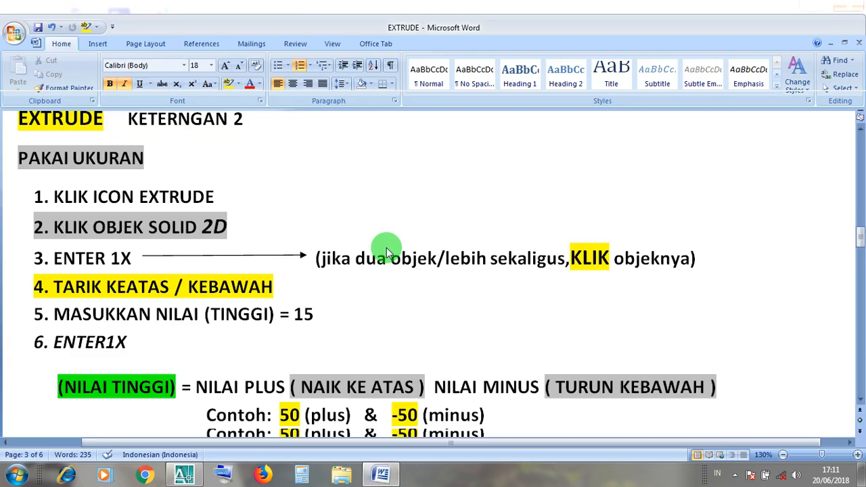
pyautogui.click(231, 99)
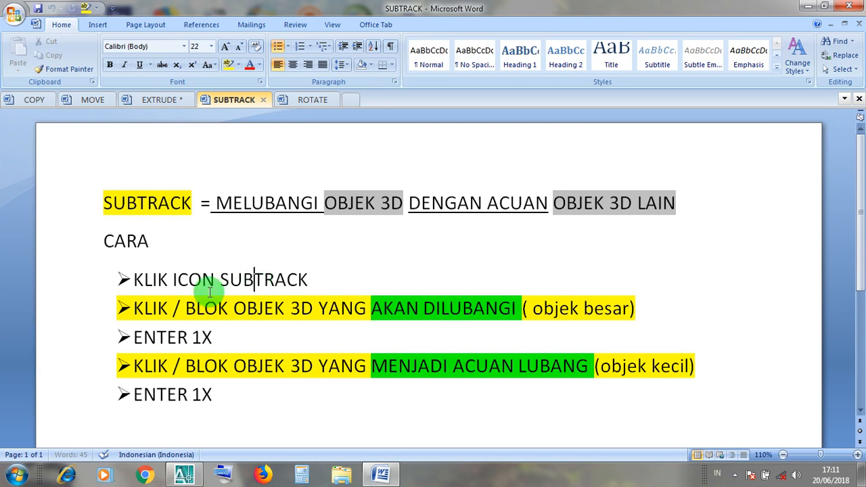
pyautogui.click(177, 281)
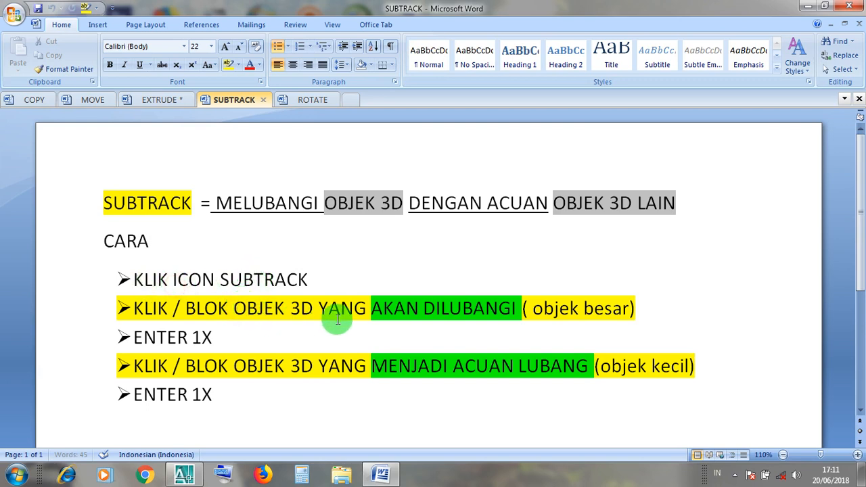
pyautogui.click(547, 308)
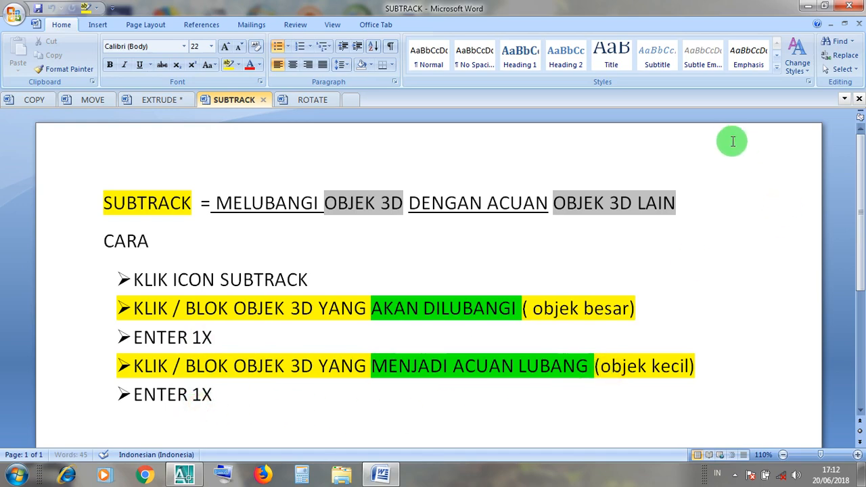
# - Switch back to AutoCAD and bring the whole extruded BELAKANG wall into view
pyautogui.click(803, 10)
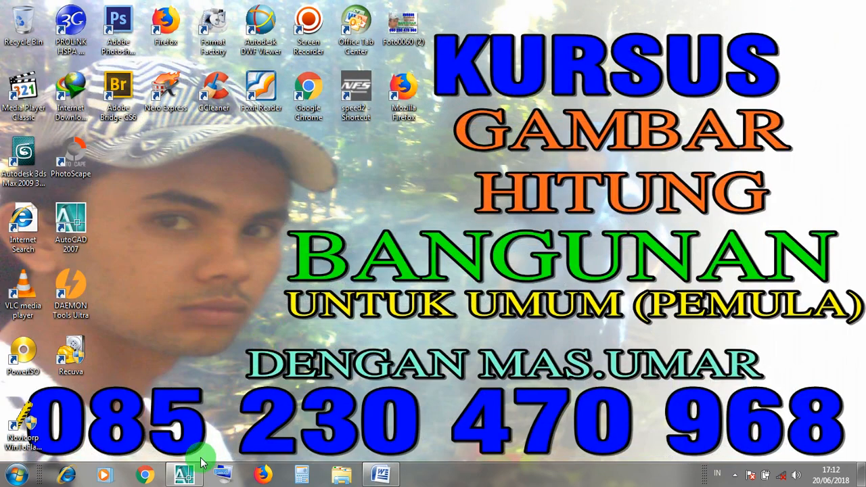
pyautogui.click(184, 473)
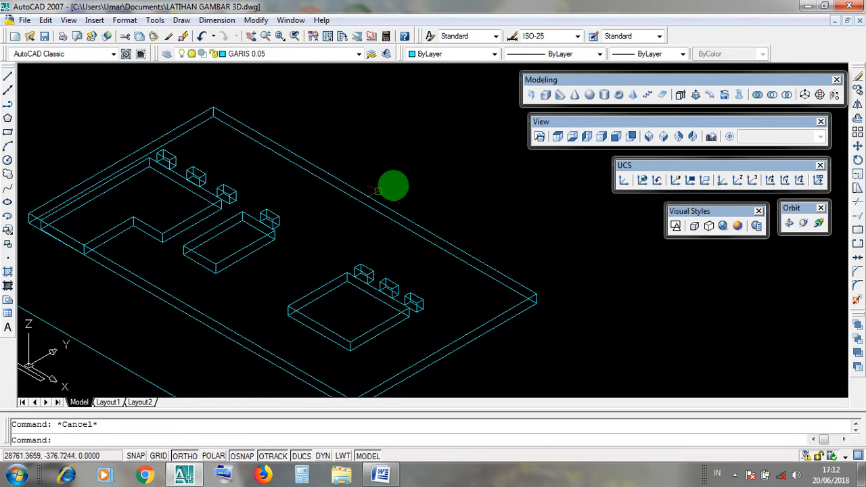
pyautogui.scroll(-3, 415, 180)
pyautogui.scroll(2, 420, 179)
pyautogui.moveTo(420, 179); pyautogui.dragTo(419, 195, button='middle')
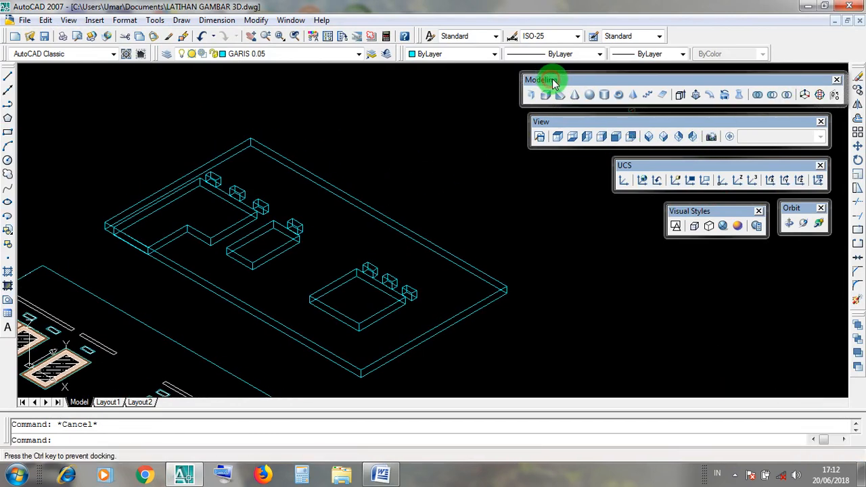
# - Subtract all the door, window and vent solids from the large BELAKANG wall solid
pyautogui.click(772, 97)
pyautogui.moveTo(548, 86); pyautogui.dragTo(550, 84)
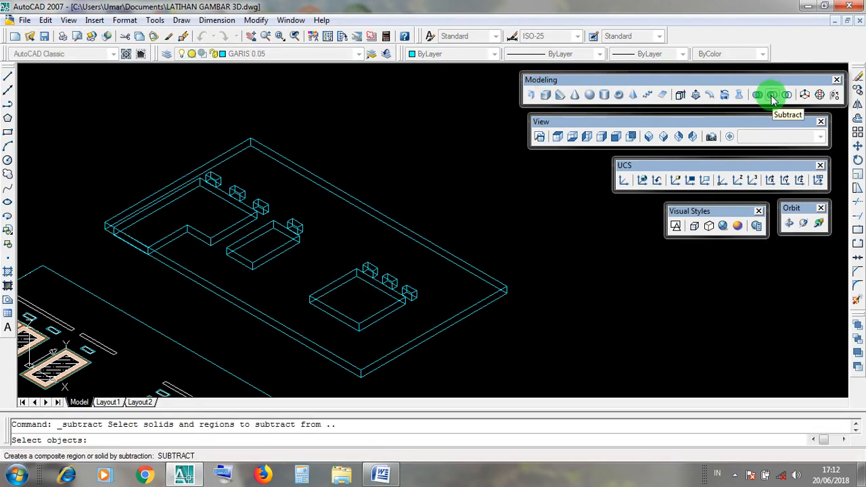
pyautogui.click(773, 96)
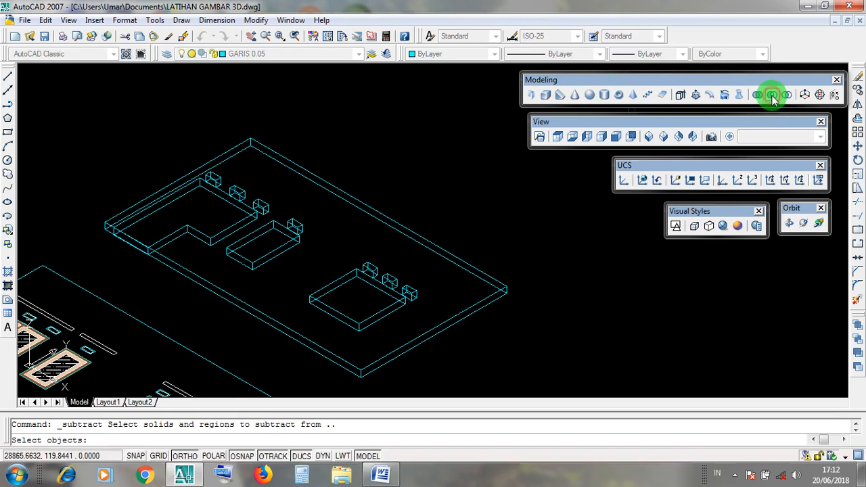
pyautogui.click(419, 233)
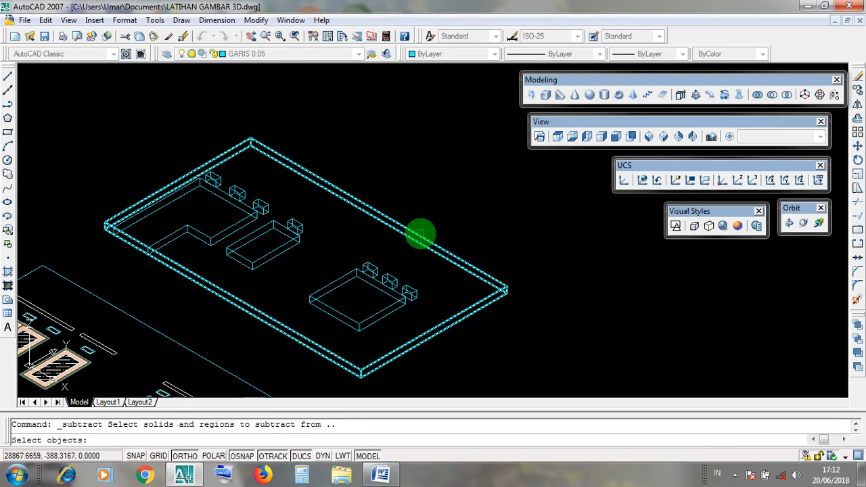
pyautogui.click(419, 237)
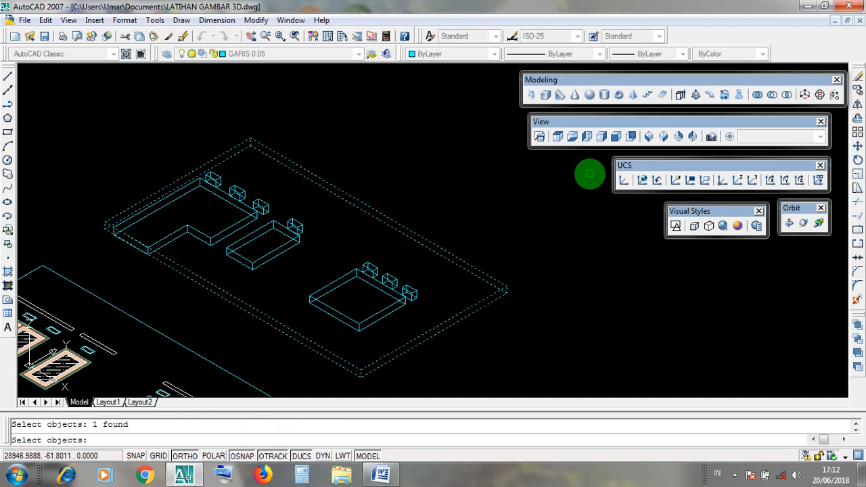
pyautogui.press('Return')
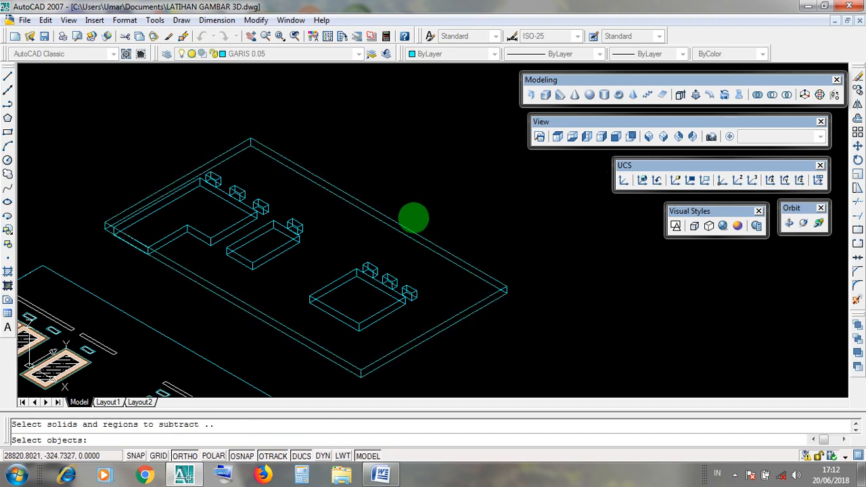
pyautogui.click(381, 305)
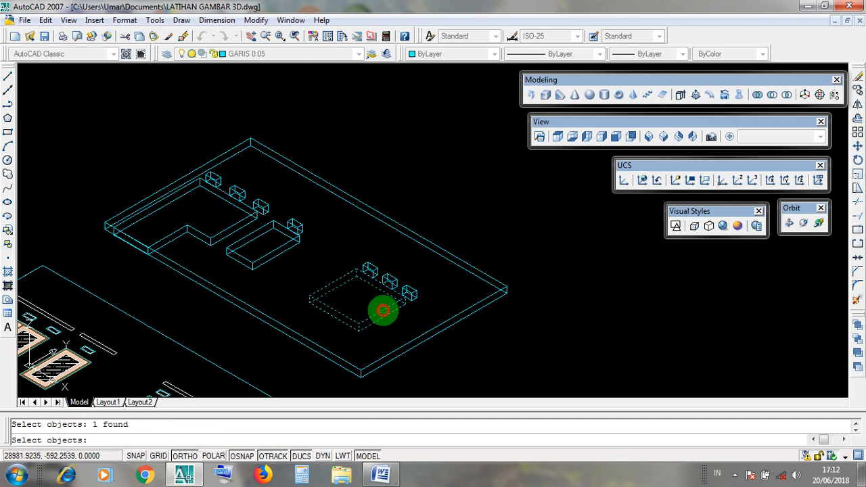
pyautogui.click(273, 260)
pyautogui.click(237, 232)
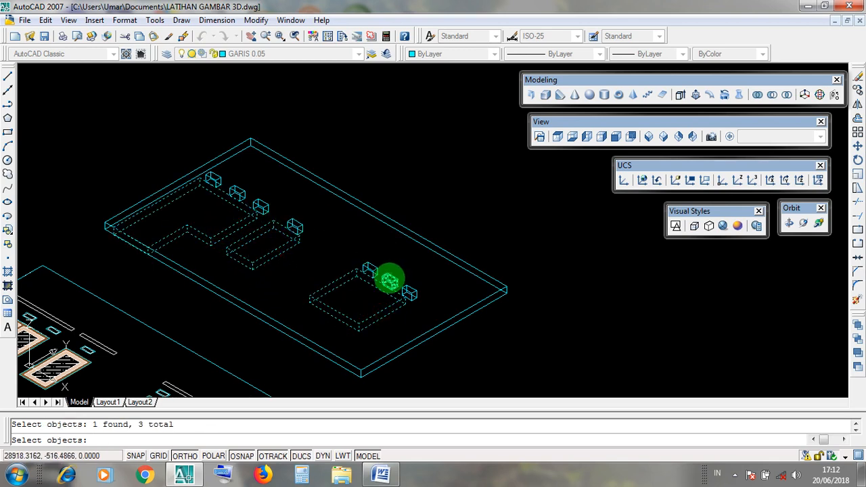
pyautogui.click(411, 291)
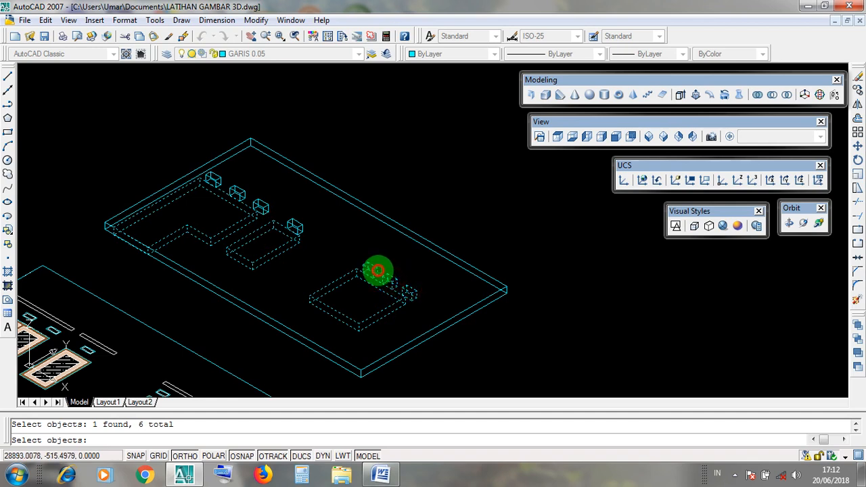
pyautogui.click(259, 205)
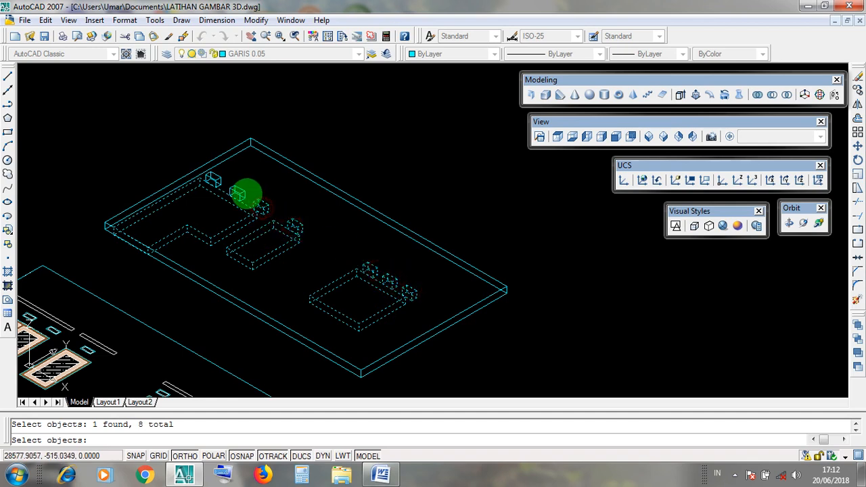
pyautogui.click(240, 191)
pyautogui.click(214, 179)
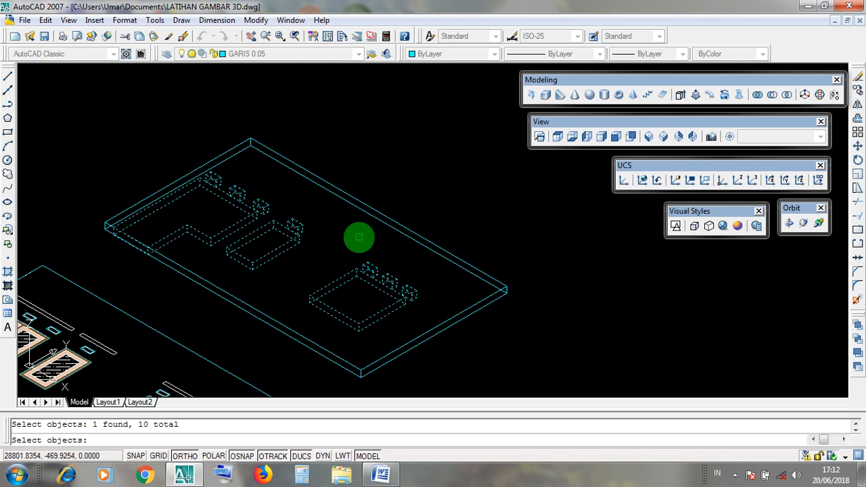
pyautogui.press('Return')
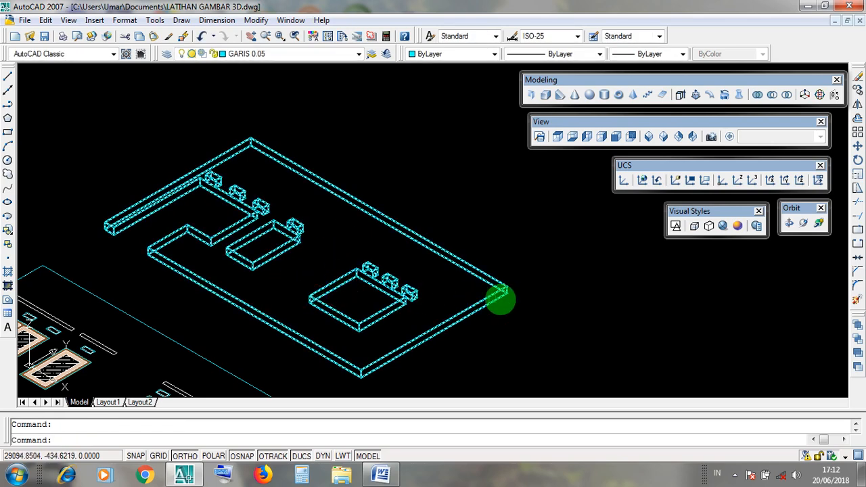
# - Shade the wall in the Realistic visual style and examine its door, window and vent openings up close
pyautogui.click(723, 226)
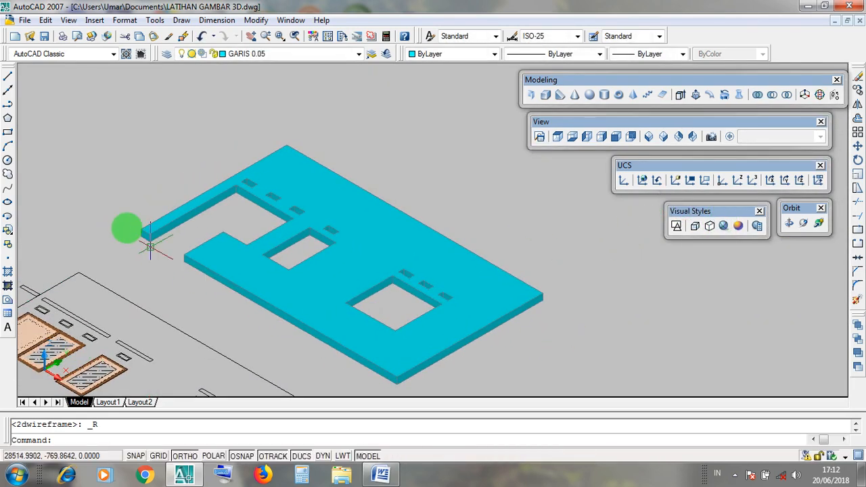
pyautogui.scroll(5, 142, 244)
pyautogui.click(224, 252)
pyautogui.click(209, 261)
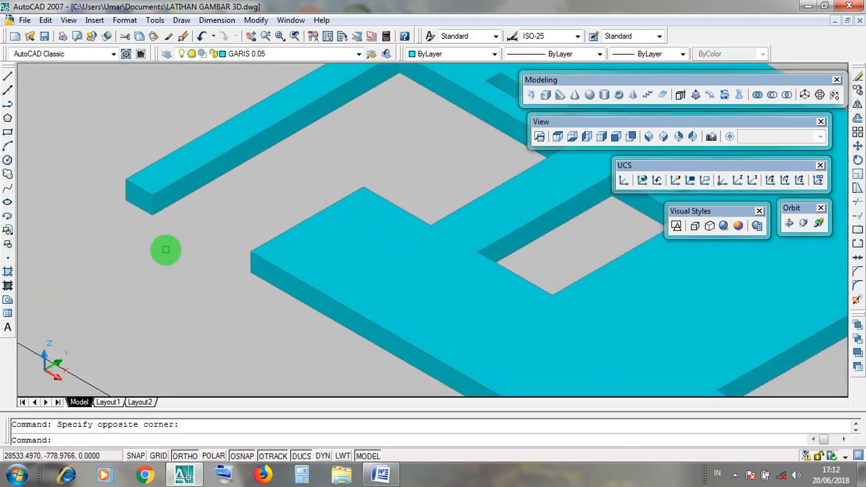
pyautogui.scroll(-5, 204, 253)
pyautogui.scroll(4, 203, 243)
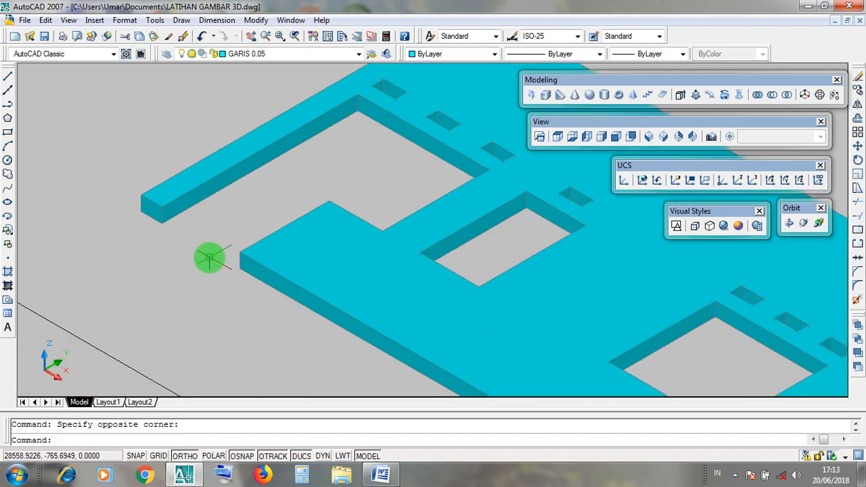
pyautogui.click(203, 237)
pyautogui.click(203, 226)
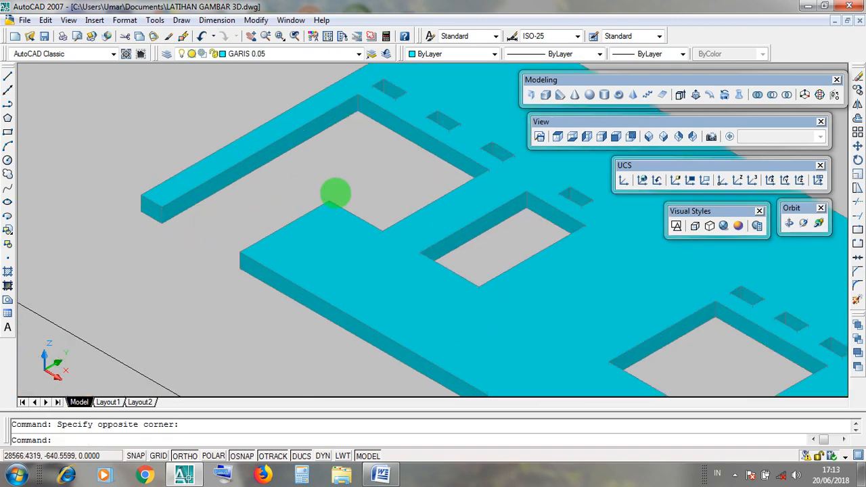
pyautogui.click(326, 165)
pyautogui.click(323, 157)
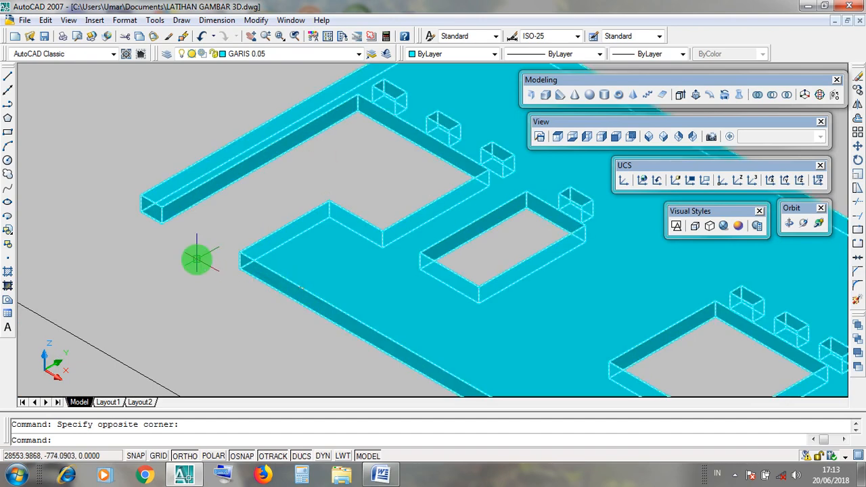
pyautogui.click(202, 257)
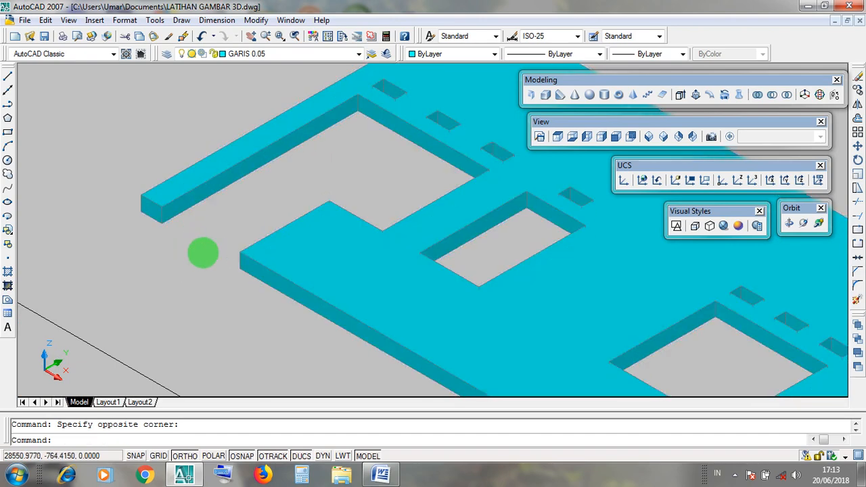
pyautogui.click(194, 232)
pyautogui.scroll(-5, 217, 276)
pyautogui.scroll(2, 398, 324)
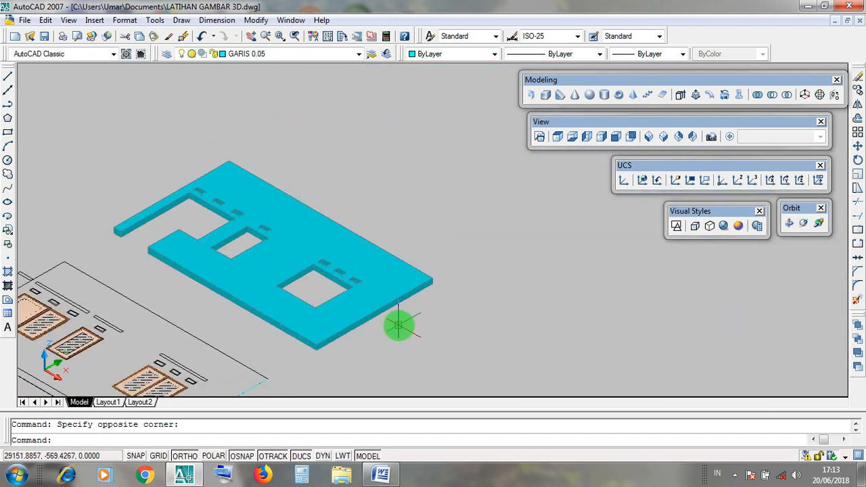
# - Return the drawing to the 2D Wireframe visual style and review the available layers without choosing one
pyautogui.click(683, 213)
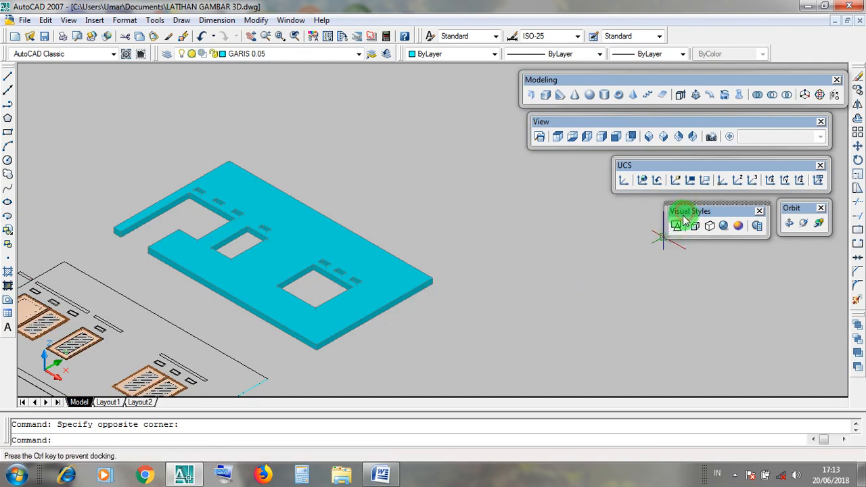
pyautogui.click(680, 226)
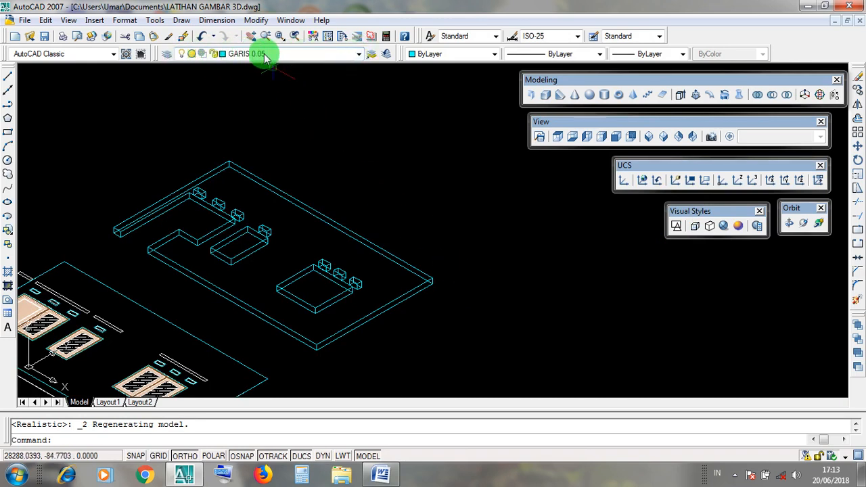
pyautogui.click(358, 53)
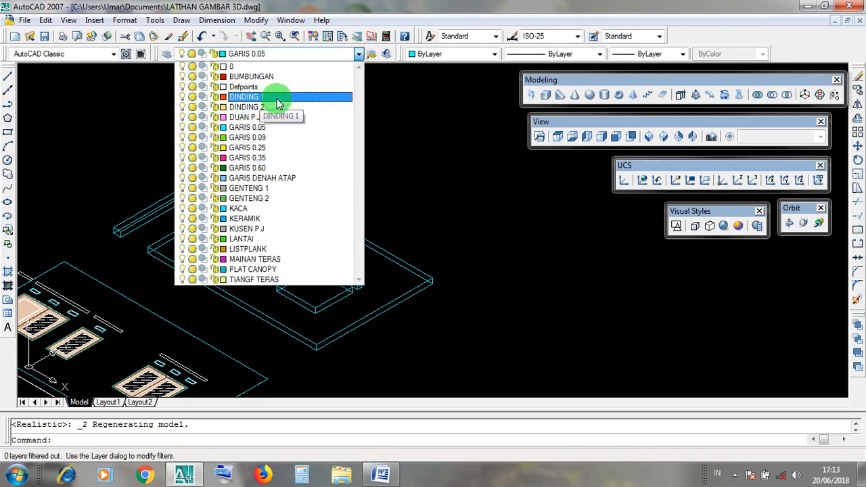
pyautogui.click(421, 160)
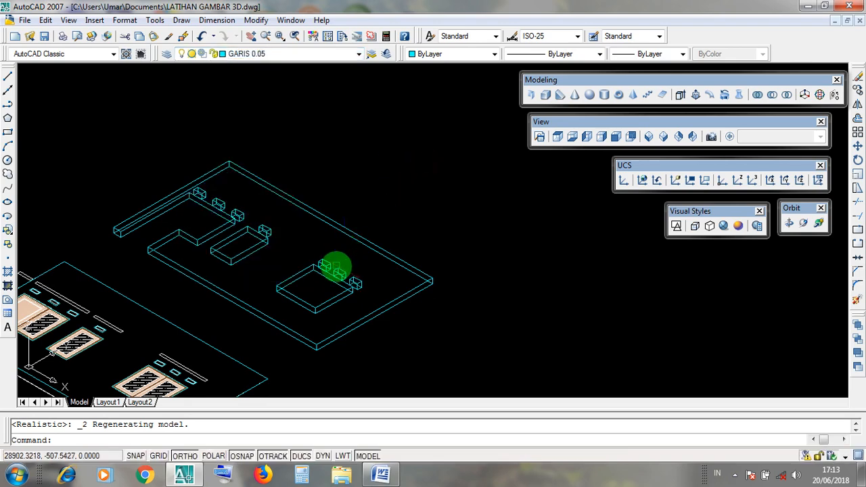
pyautogui.click(334, 269)
pyautogui.press('Escape')
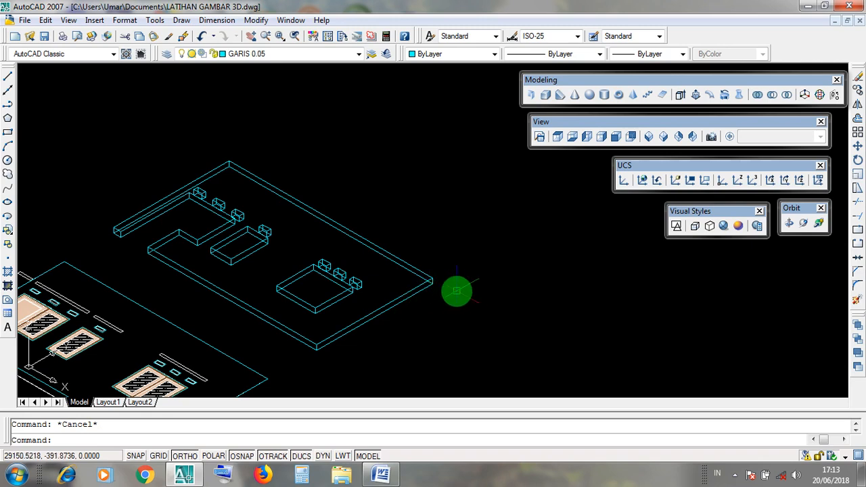
# - Move the cut wall solid to the DINDING 1 layer and clear the selection
pyautogui.click(460, 287)
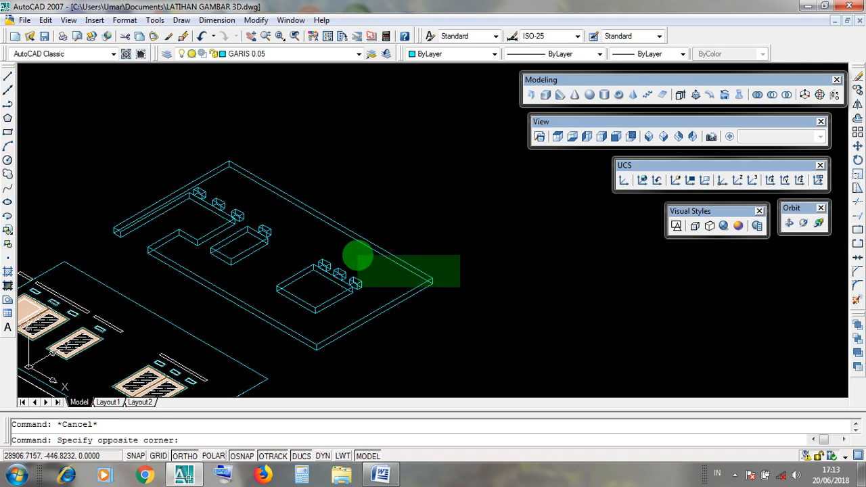
pyautogui.click(195, 236)
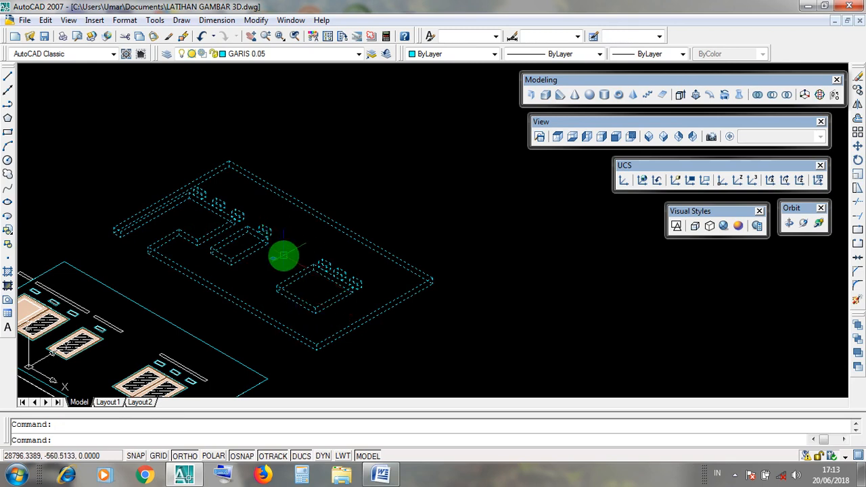
pyautogui.click(359, 54)
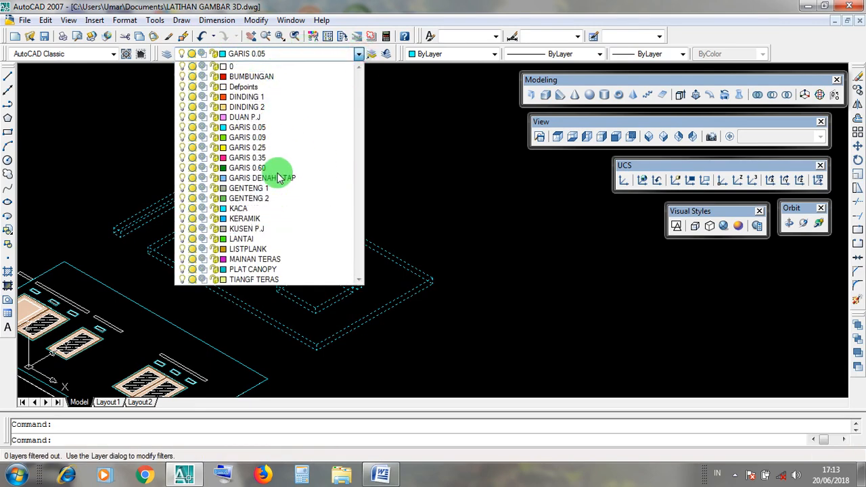
pyautogui.click(286, 100)
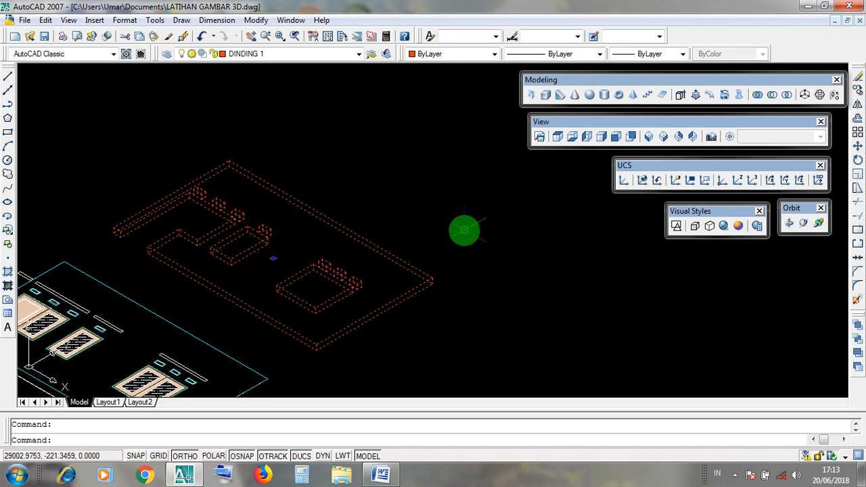
pyautogui.press('Escape')
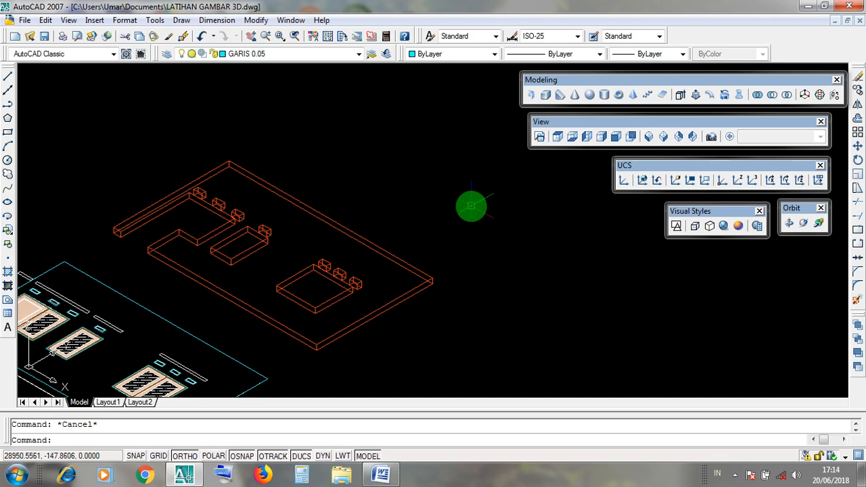
# - Switch to the BELAJAR 3D 1 drawing, examine the house model and its detached rear wall from another angle, and minimize that drawing
pyautogui.moveTo(451, 304); pyautogui.dragTo(456, 309, button='middle')
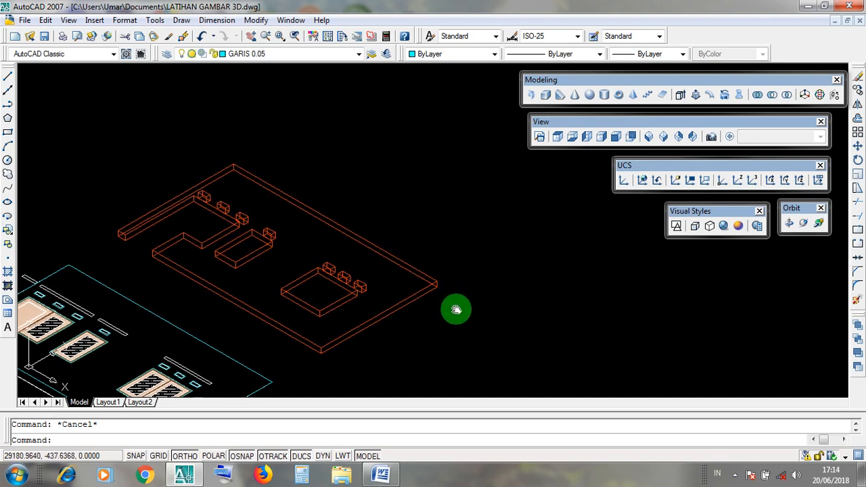
pyautogui.click(833, 21)
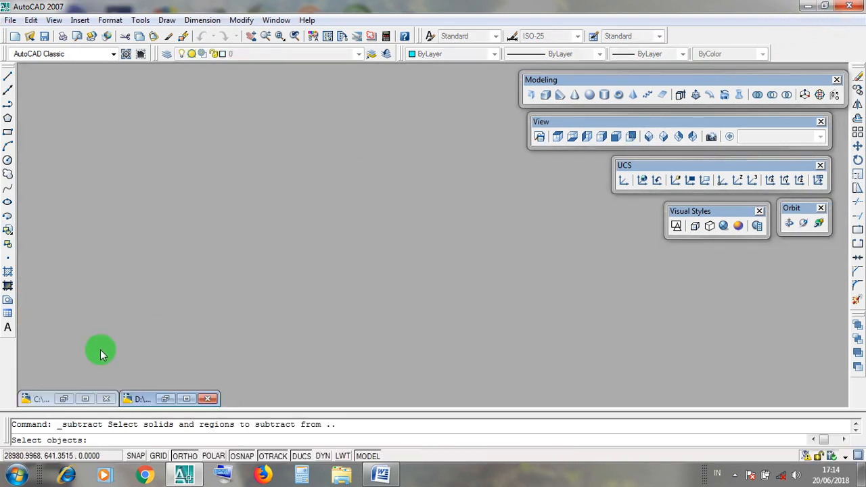
pyautogui.click(186, 400)
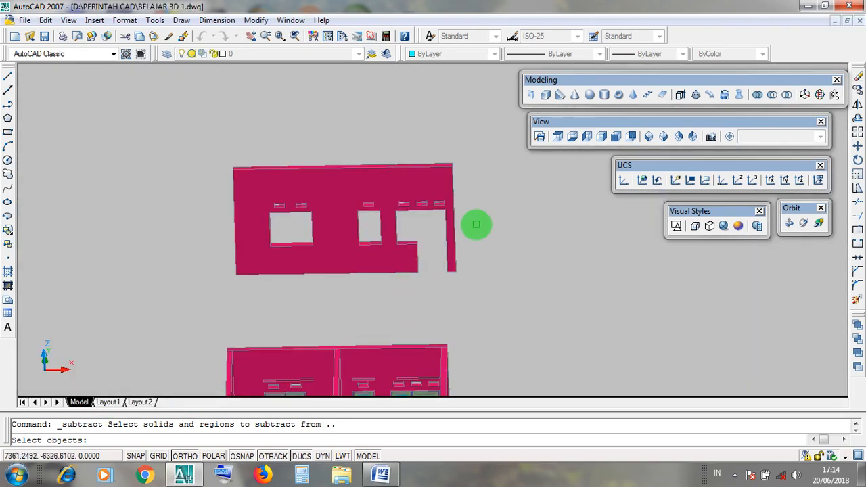
pyautogui.click(803, 223)
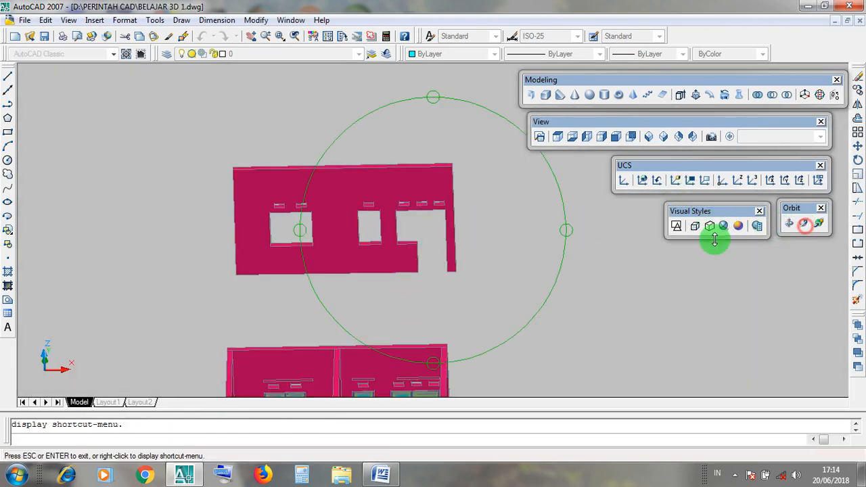
pyautogui.moveTo(454, 270); pyautogui.dragTo(465, 300)
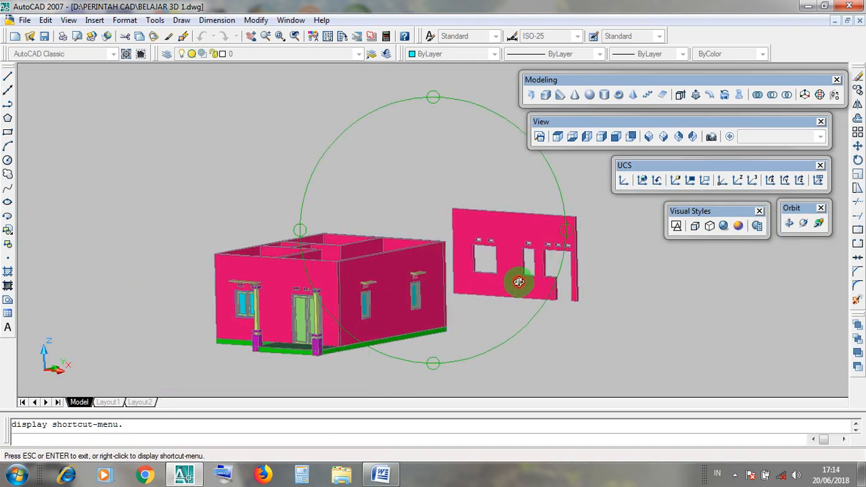
pyautogui.moveTo(517, 266); pyautogui.dragTo(518, 259)
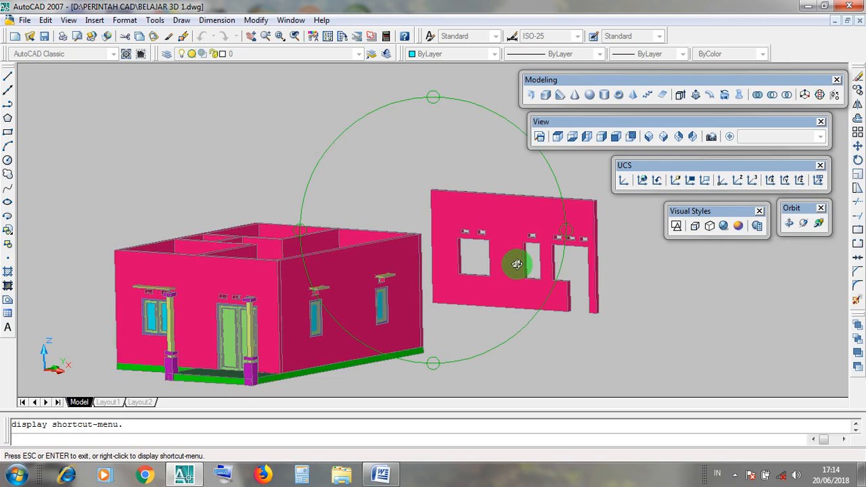
pyautogui.click(839, 25)
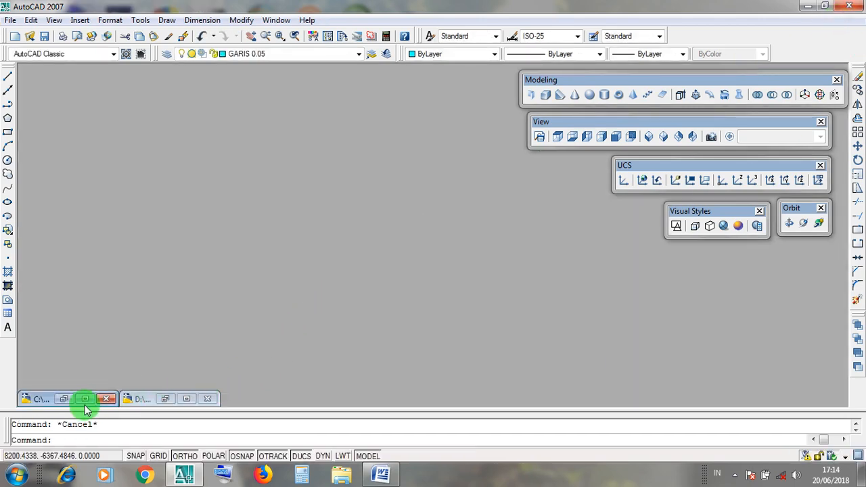
# - Switch back to the LATIHAN GAMBAR 3D drawing and locate the flat rear wall solid beside the BELAKANG elevation
pyautogui.click(80, 402)
pyautogui.scroll(-8, 464, 291)
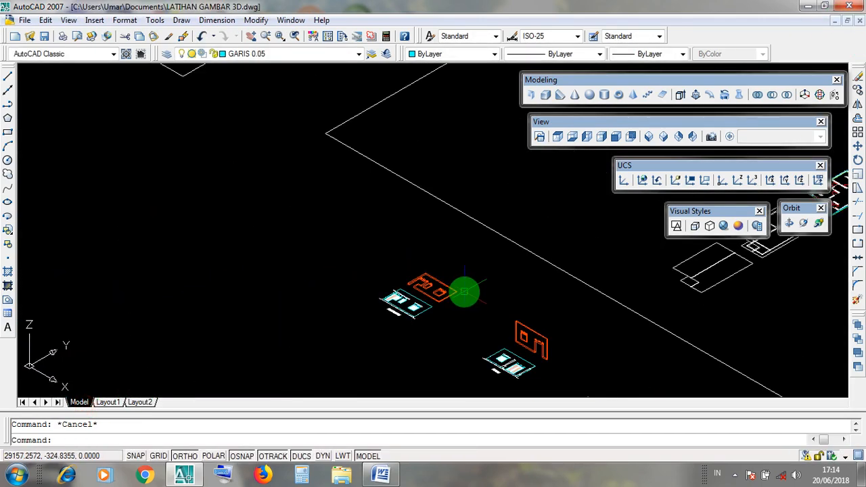
pyautogui.scroll(6, 460, 295)
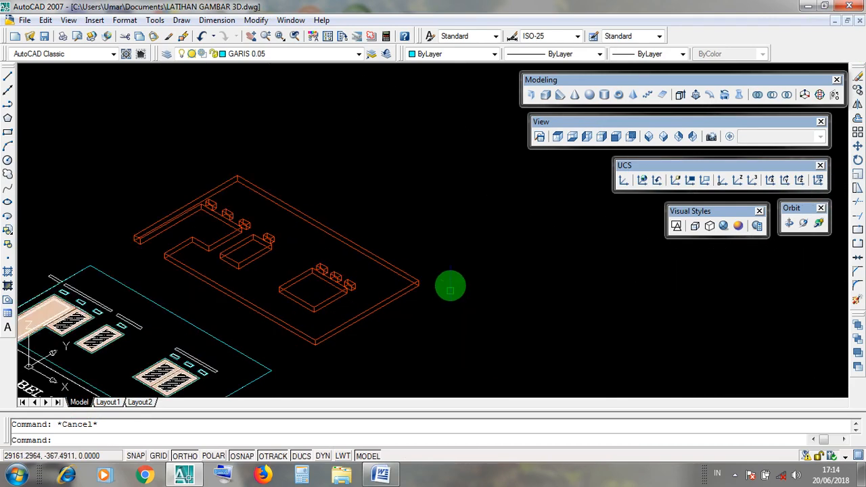
pyautogui.moveTo(305, 228); pyautogui.dragTo(390, 372, button='middle')
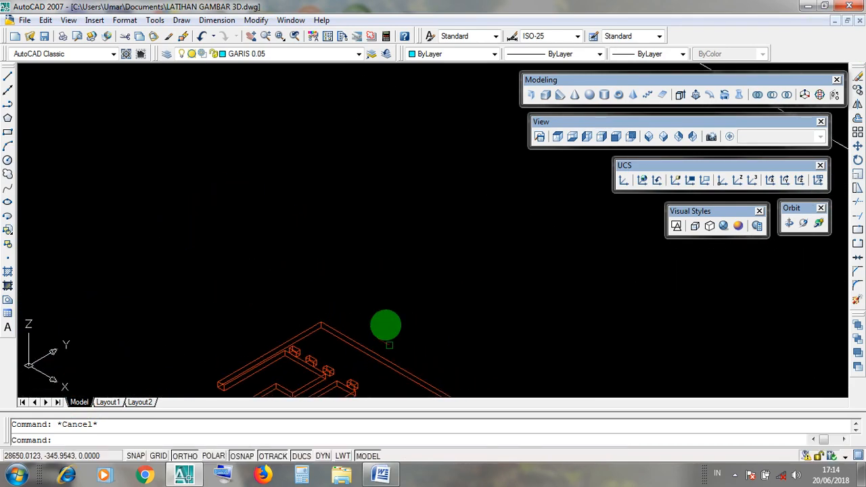
pyautogui.click(257, 22)
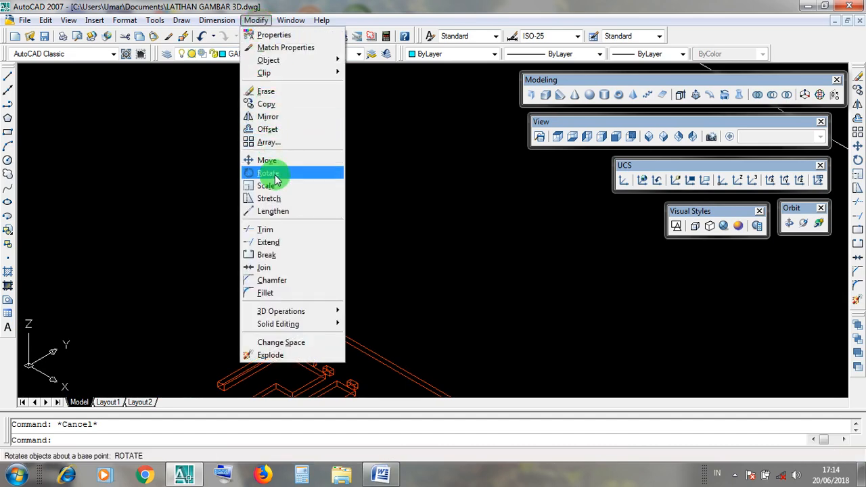
pyautogui.click(430, 222)
pyautogui.click(381, 163)
pyautogui.click(257, 21)
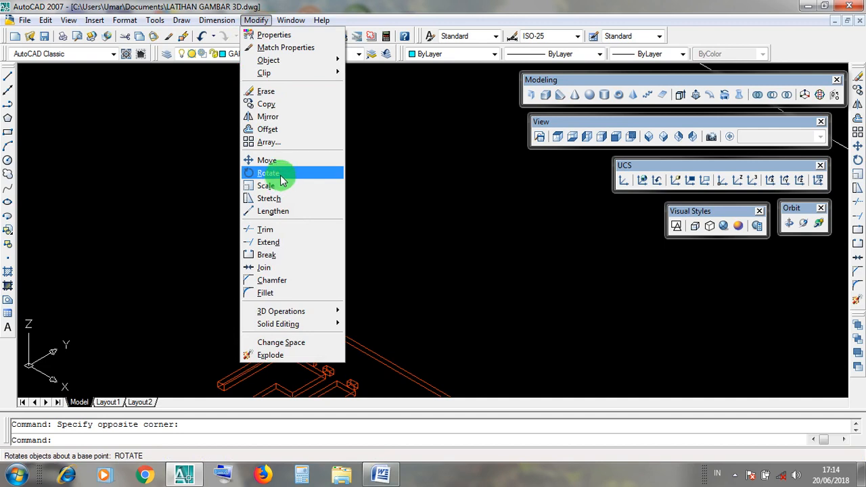
pyautogui.click(429, 229)
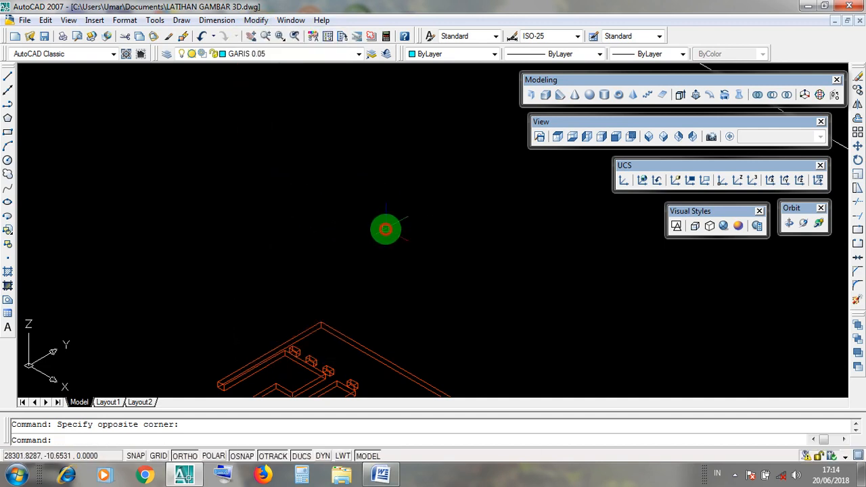
# - Examine the flat rear wall solid and its outer corners beside the BELAKANG elevation
pyautogui.scroll(-2, 334, 241)
pyautogui.scroll(-2, 335, 241)
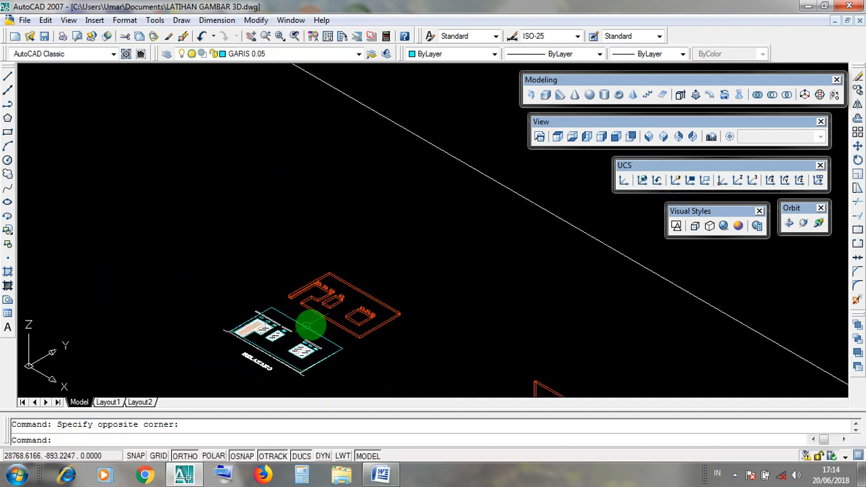
pyautogui.scroll(3, 315, 305)
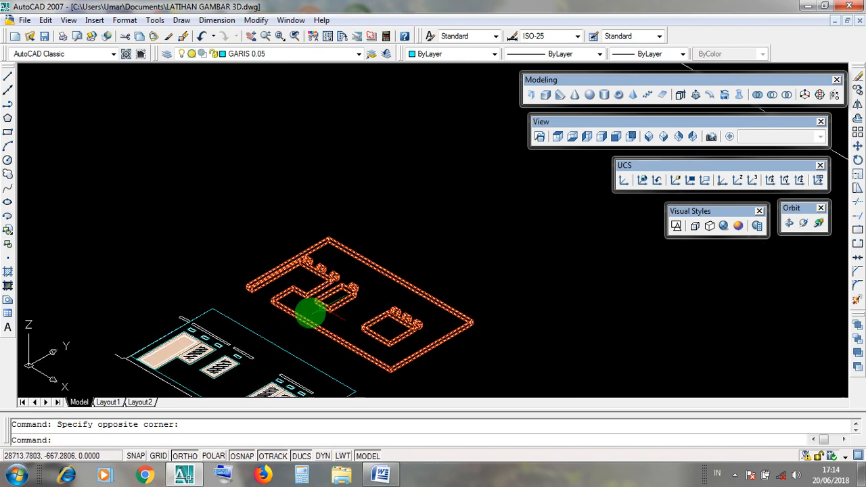
pyautogui.moveTo(309, 309); pyautogui.dragTo(220, 269, button='middle')
pyautogui.scroll(3, 215, 266)
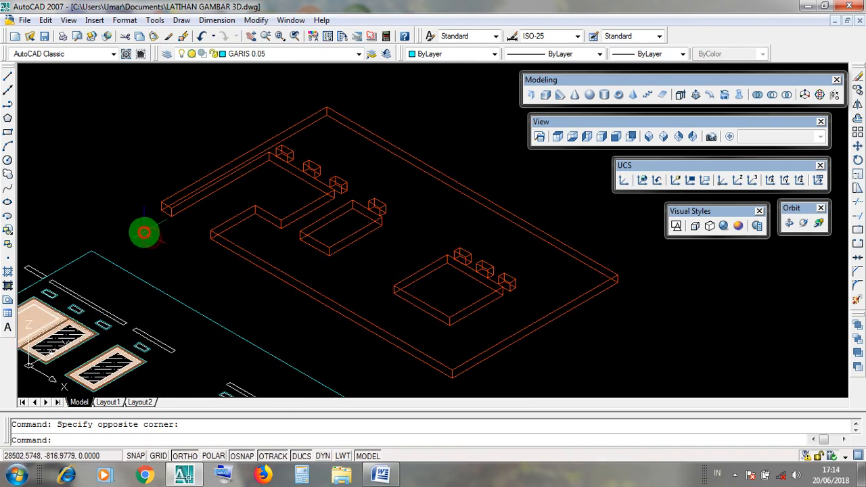
pyautogui.moveTo(337, 358); pyautogui.dragTo(288, 306, button='middle')
pyautogui.click(363, 335)
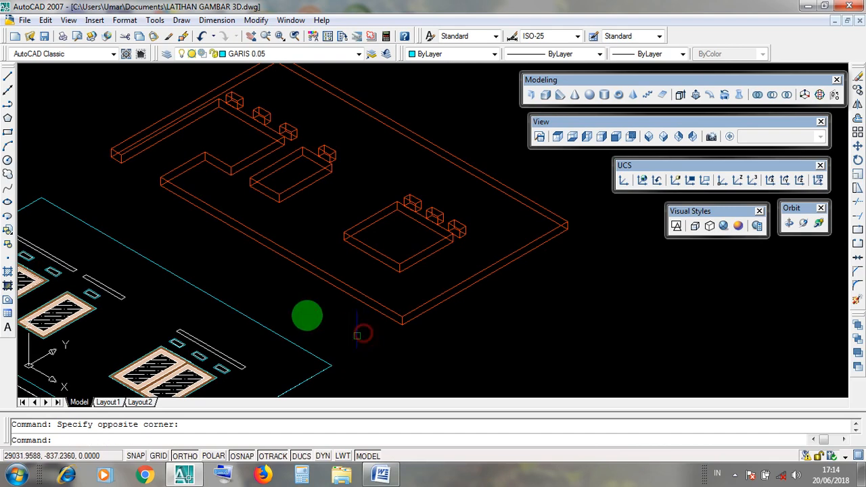
pyautogui.click(96, 178)
pyautogui.click(79, 155)
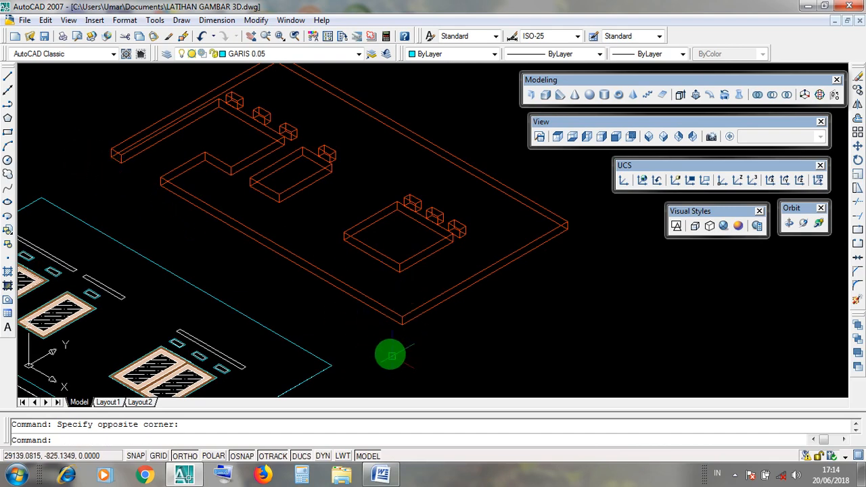
pyautogui.click(379, 342)
pyautogui.click(373, 338)
# - Compare the Z and X axis directions of the UCS icon with the orientation of the flat rear wall
pyautogui.moveTo(132, 330); pyautogui.dragTo(224, 450, button='middle')
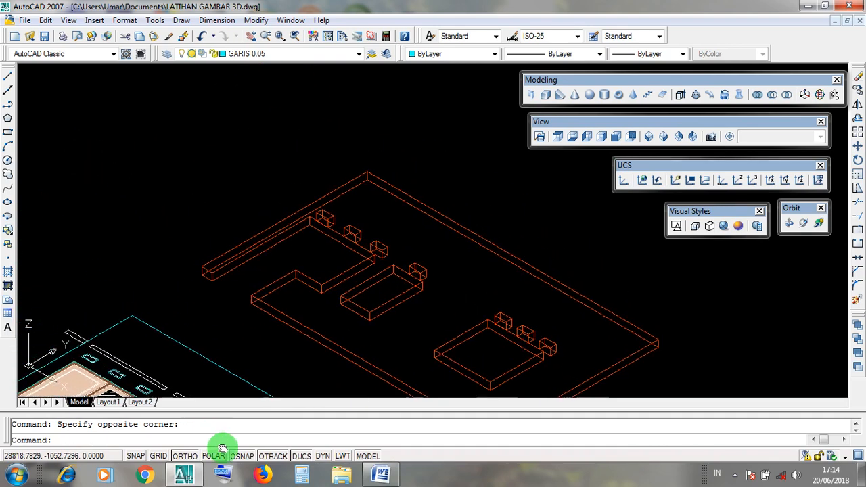
pyautogui.moveTo(158, 310); pyautogui.dragTo(204, 390, button='middle')
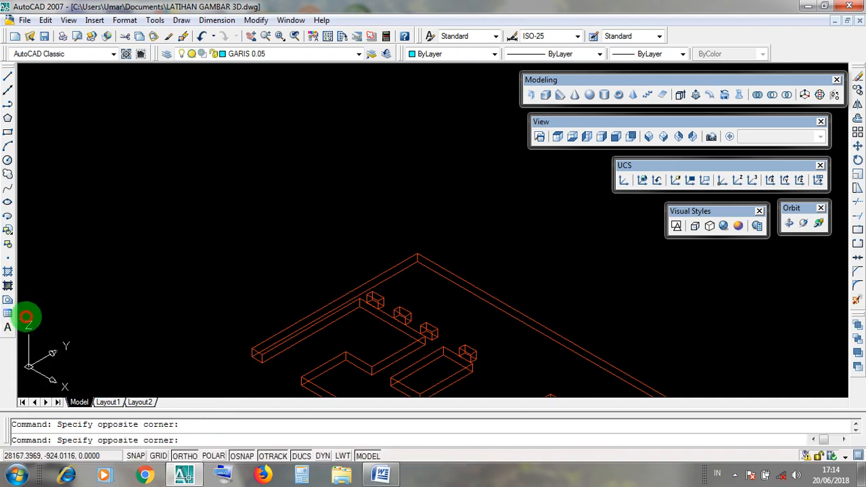
pyautogui.click(25, 318)
pyautogui.click(27, 317)
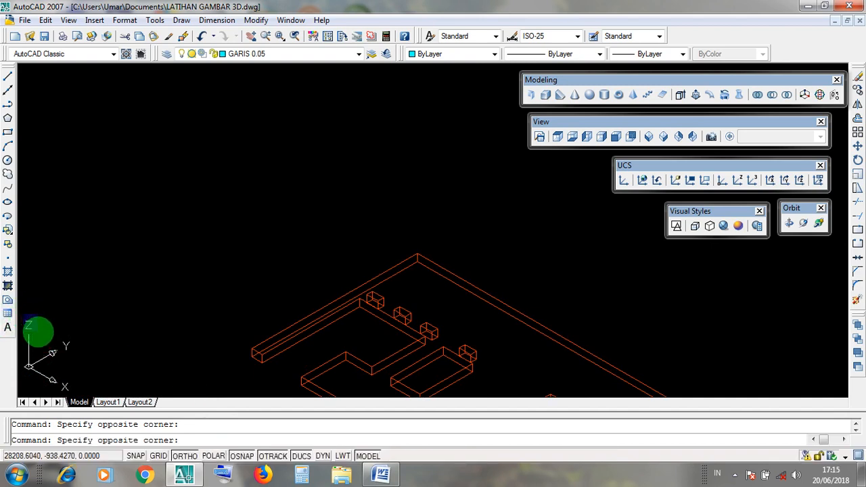
pyautogui.click(28, 315)
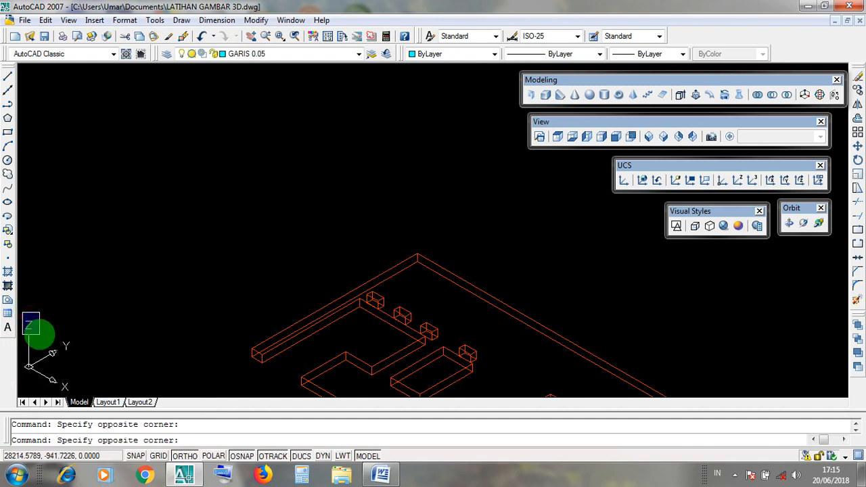
pyautogui.click(39, 335)
pyautogui.click(55, 372)
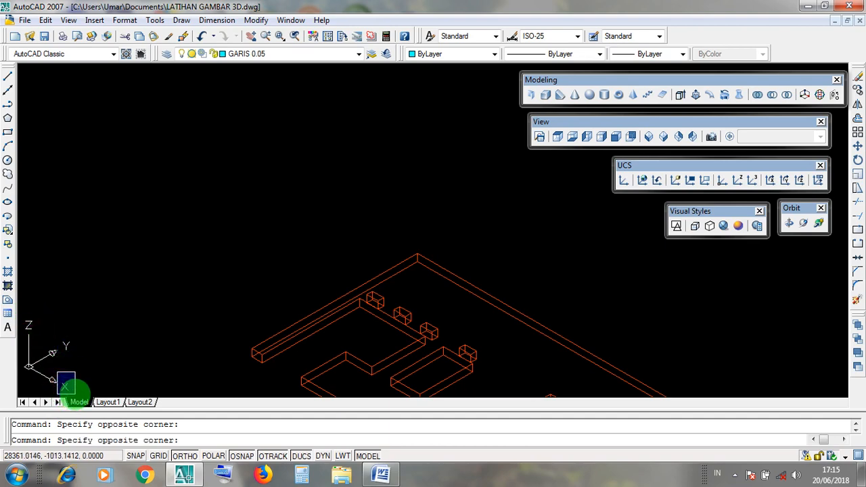
pyautogui.click(75, 395)
pyautogui.moveTo(234, 350); pyautogui.dragTo(145, 210, button='middle')
pyautogui.moveTo(183, 257); pyautogui.dragTo(130, 234, button='middle')
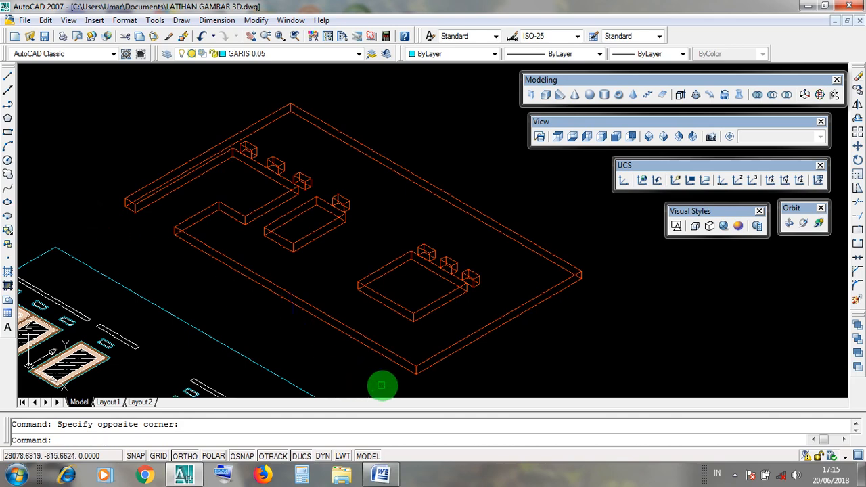
pyautogui.click(377, 369)
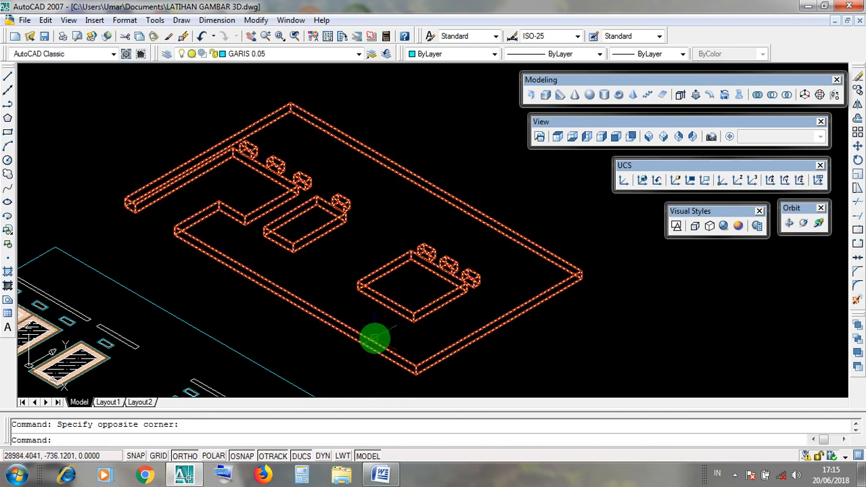
pyautogui.click(631, 169)
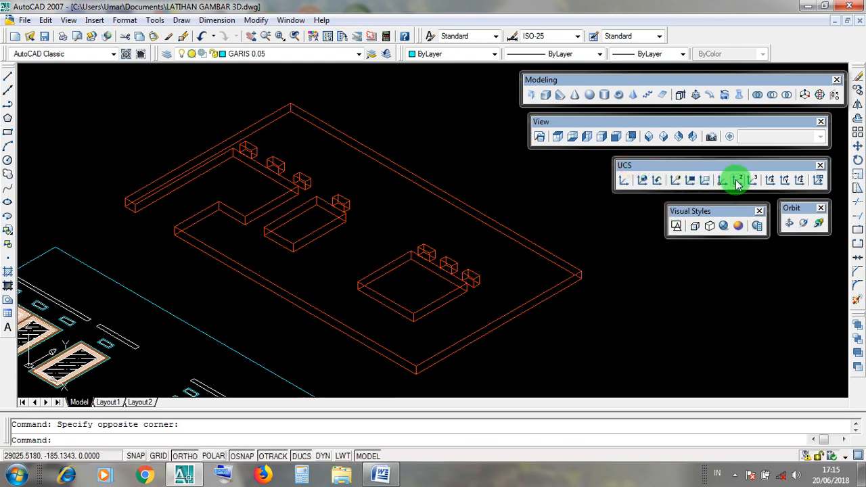
pyautogui.moveTo(631, 174); pyautogui.dragTo(639, 171)
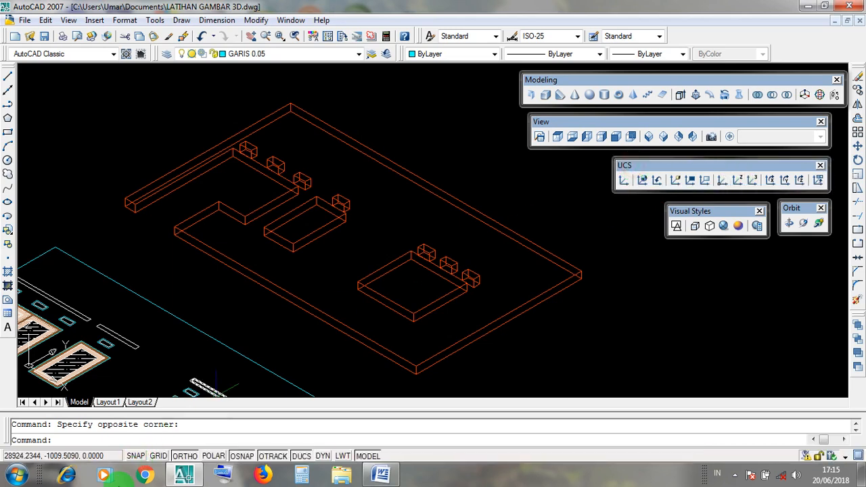
# - Turn Ortho mode off and back on, keeping the flat rear wall in view
pyautogui.click(190, 455)
pyautogui.click(190, 456)
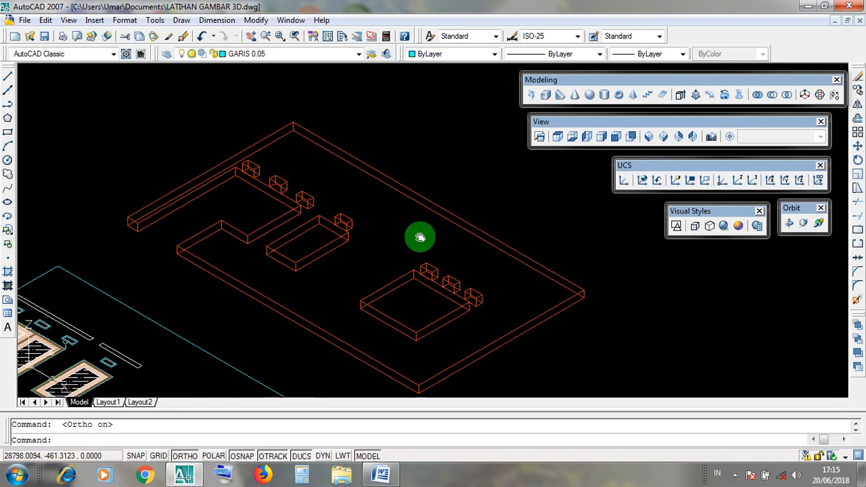
pyautogui.moveTo(417, 237); pyautogui.dragTo(440, 325, button='middle')
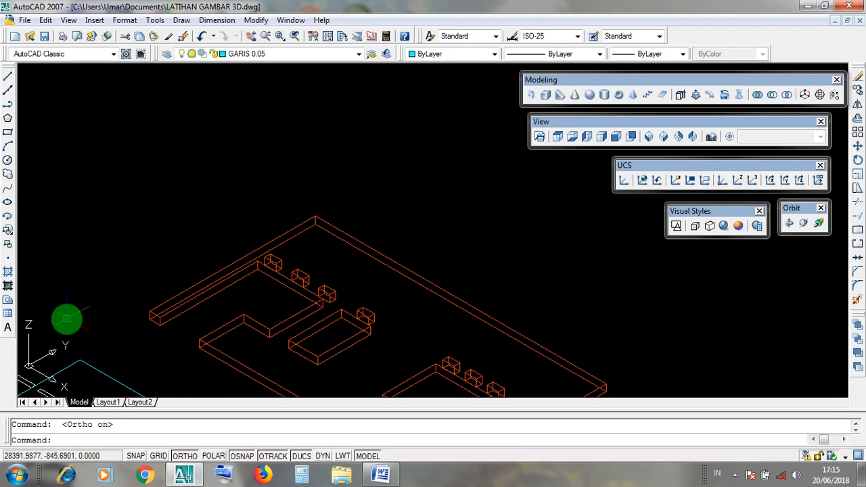
pyautogui.scroll(-5, 122, 292)
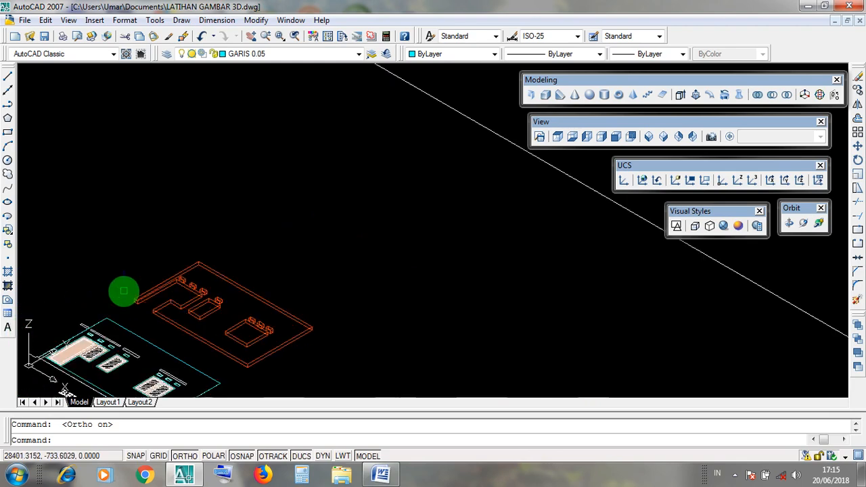
pyautogui.scroll(3, 212, 362)
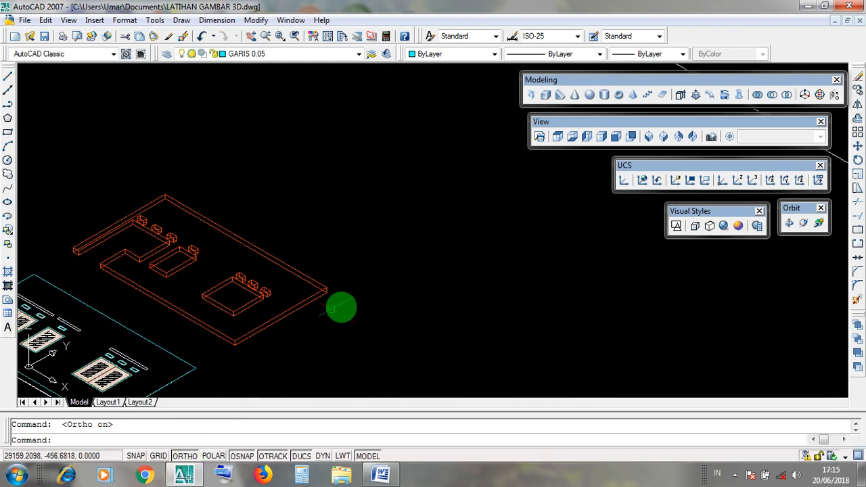
# - Define a Z Axis Vector UCS with its origin behind the rear wall's back corner and positive Z parallel to the wall's long edge
pyautogui.click(628, 169)
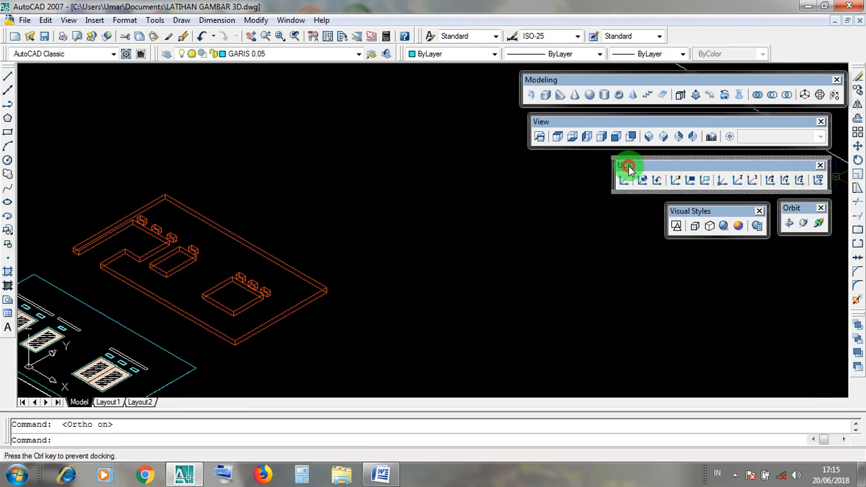
pyautogui.click(740, 182)
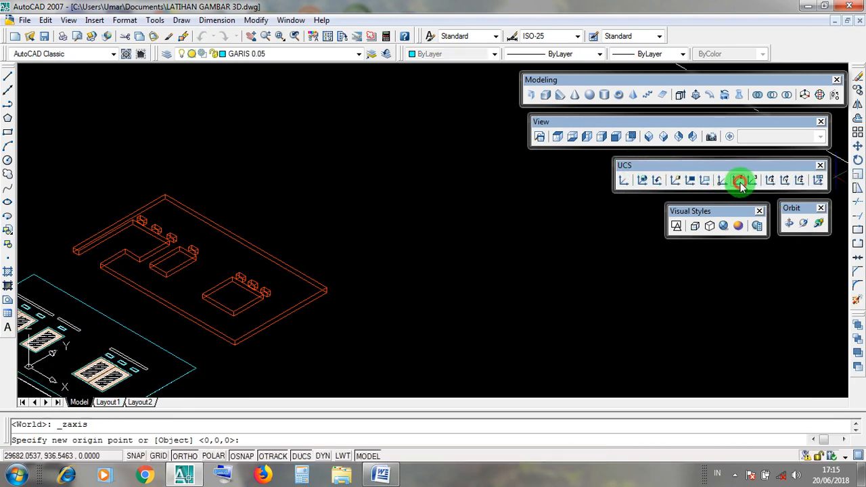
pyautogui.click(624, 169)
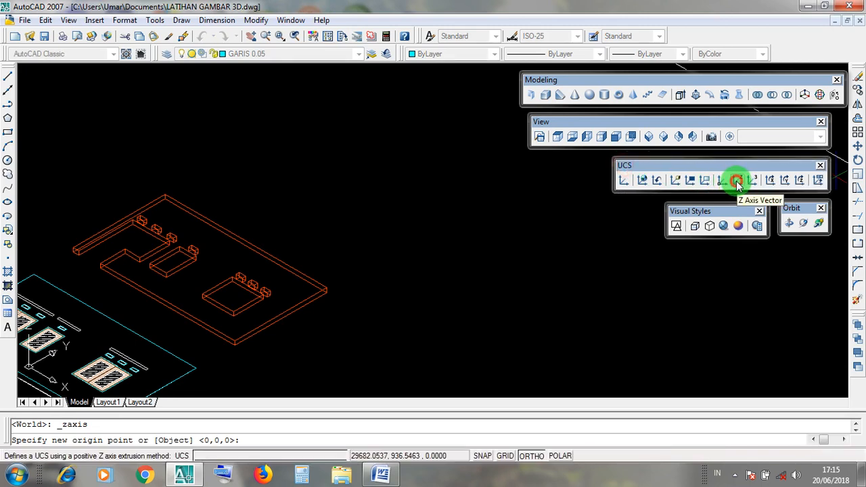
pyautogui.click(738, 183)
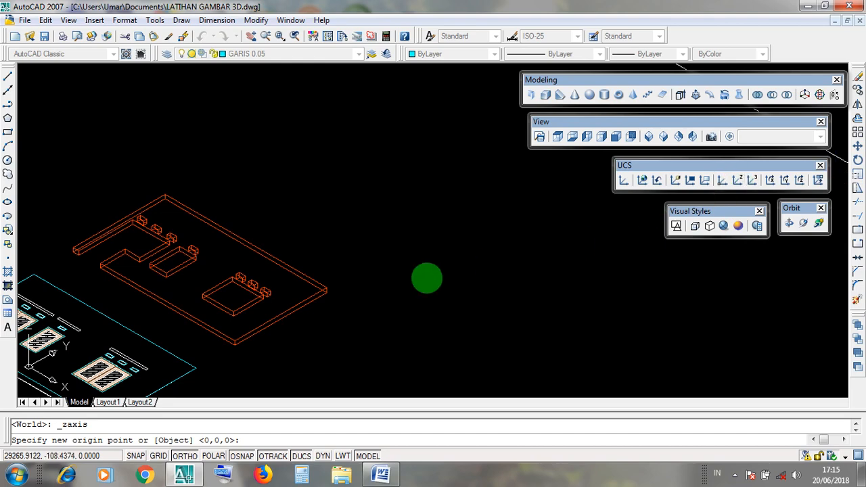
pyautogui.moveTo(346, 297); pyautogui.dragTo(460, 295, button='middle')
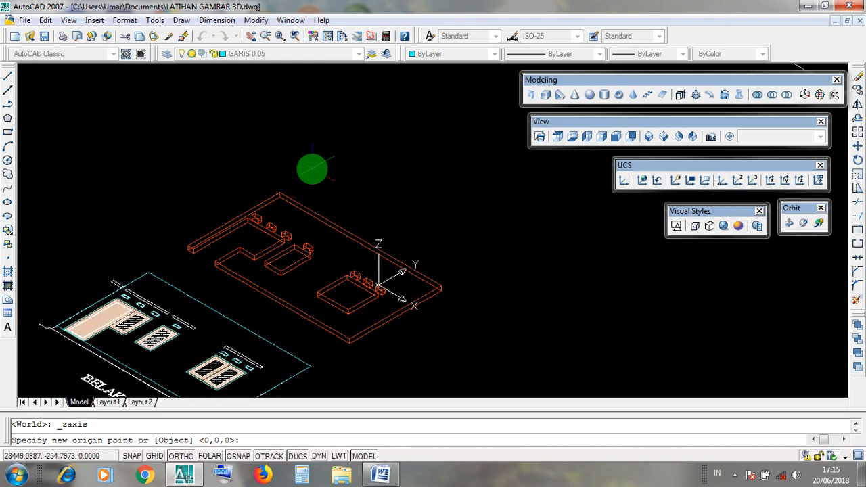
pyautogui.click(301, 170)
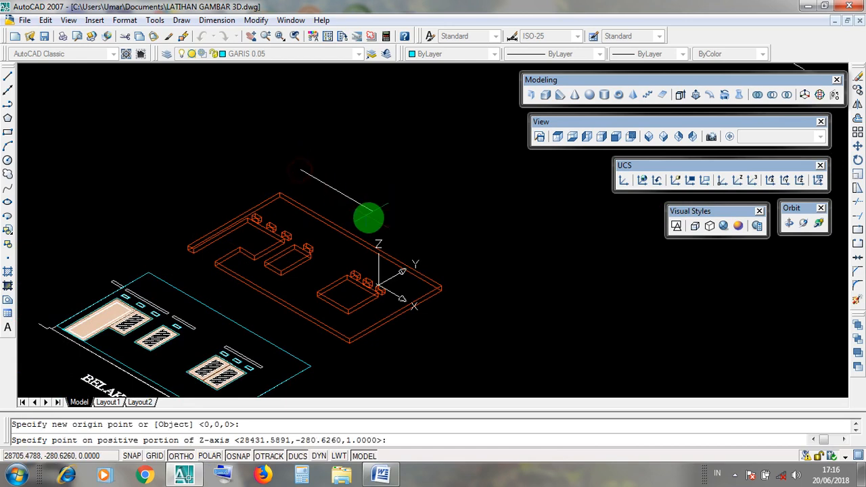
pyautogui.click(491, 284)
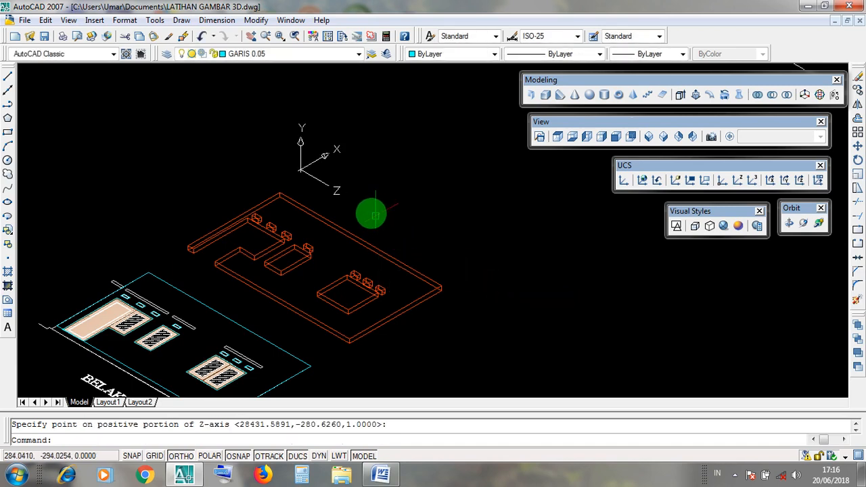
# - Redefine the UCS by Z Axis Vector from an origin slightly closer to the wall's back corner, keeping positive Z parallel to its long edge
pyautogui.click(739, 181)
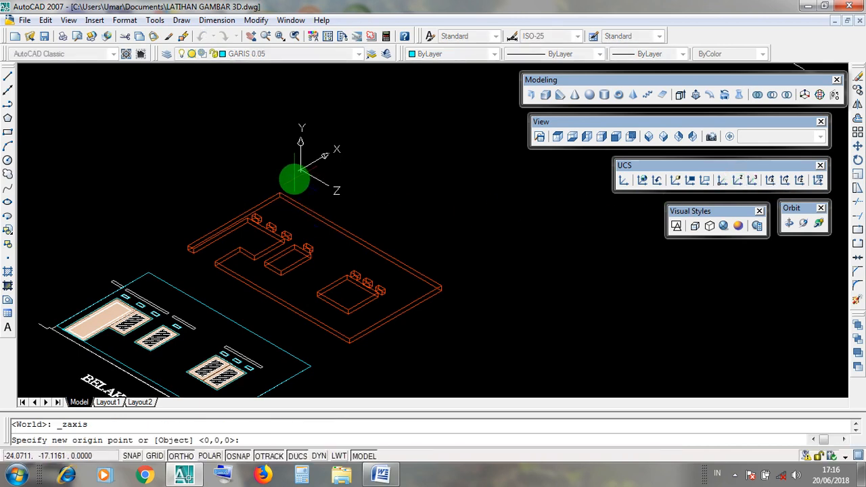
pyautogui.click(295, 178)
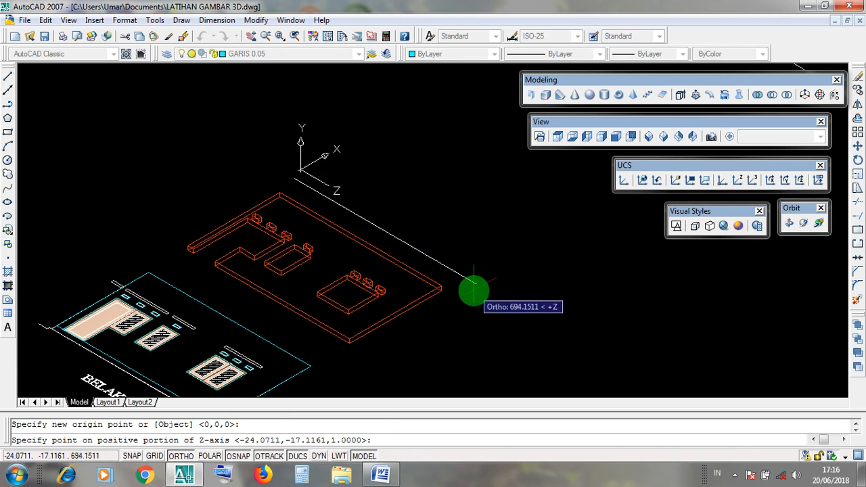
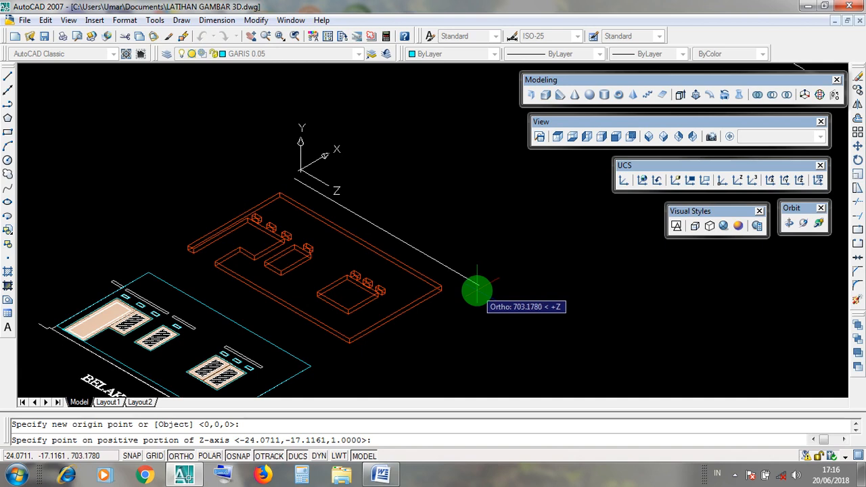
pyautogui.click(478, 285)
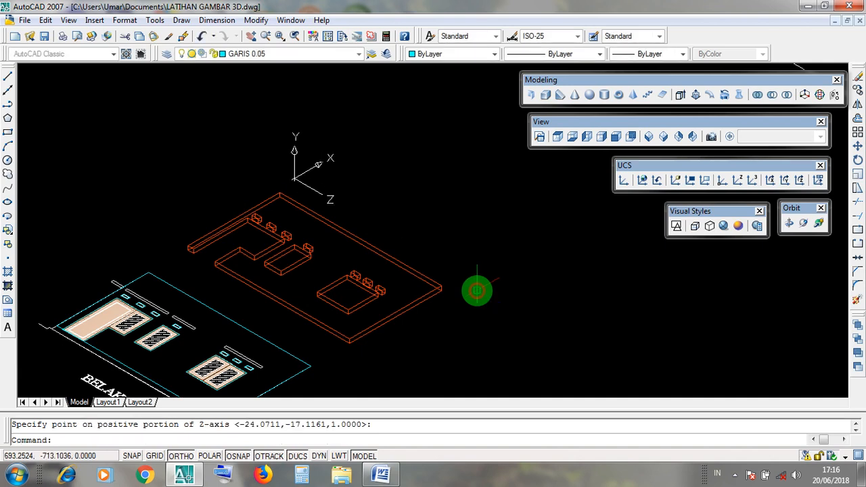
# - Examine the flat rear wall's orientation against the Z axis direction of the UCS icon
pyautogui.keyDown('shift'); pyautogui.moveTo(478, 281); pyautogui.dragTo(397, 304, button='middle'); pyautogui.keyUp('shift')
pyautogui.click(325, 180)
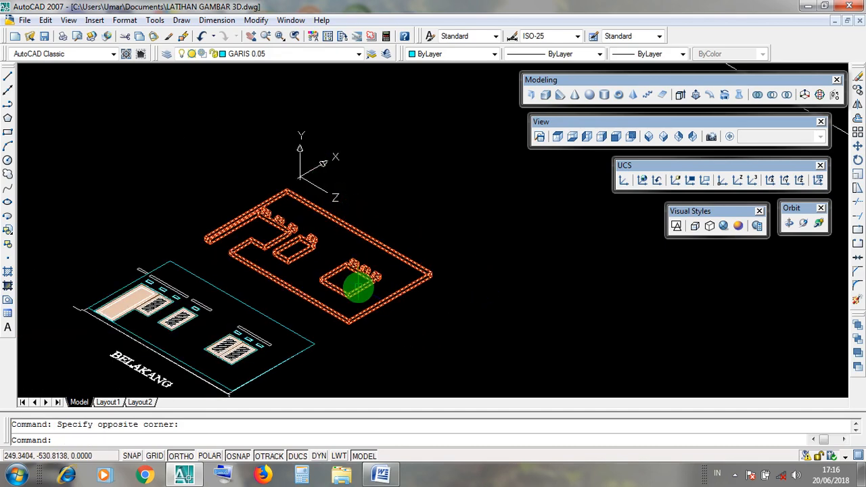
pyautogui.click(354, 284)
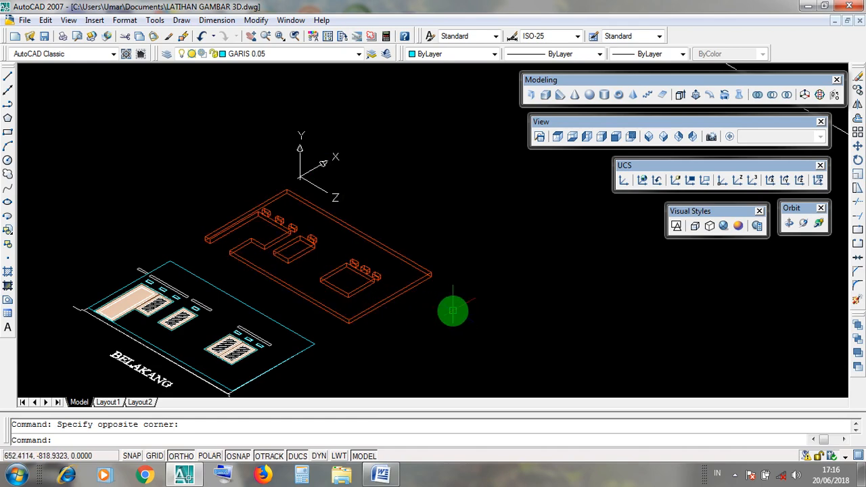
pyautogui.click(311, 306)
pyautogui.scroll(3, 297, 298)
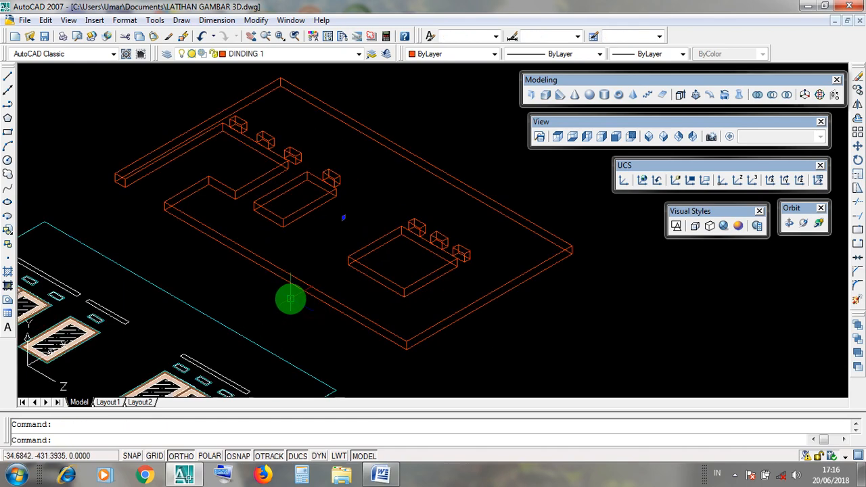
pyautogui.scroll(-5, 287, 285)
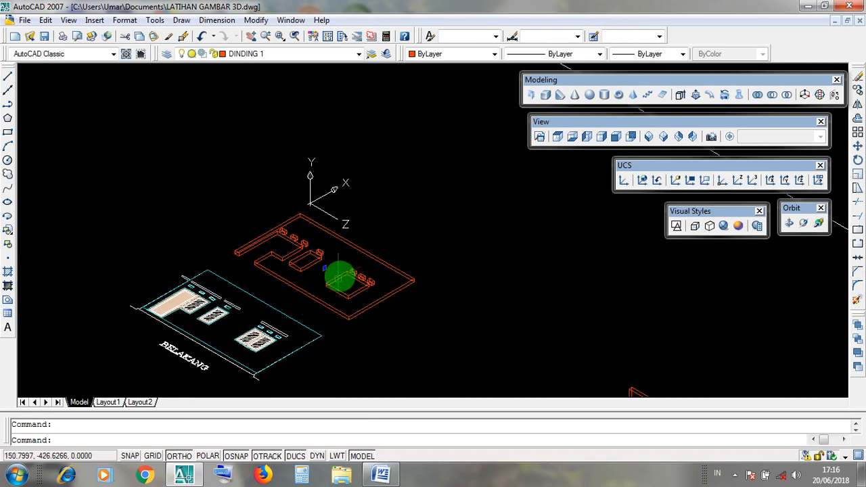
pyautogui.click(340, 213)
pyautogui.click(352, 233)
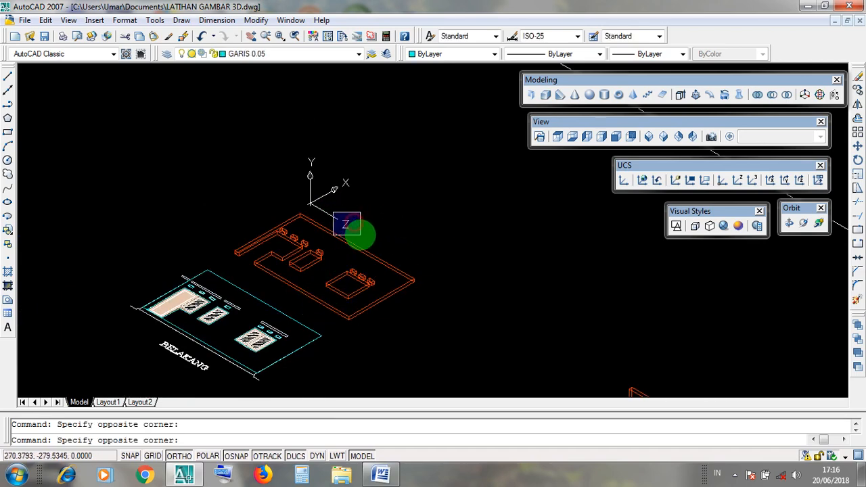
pyautogui.click(409, 280)
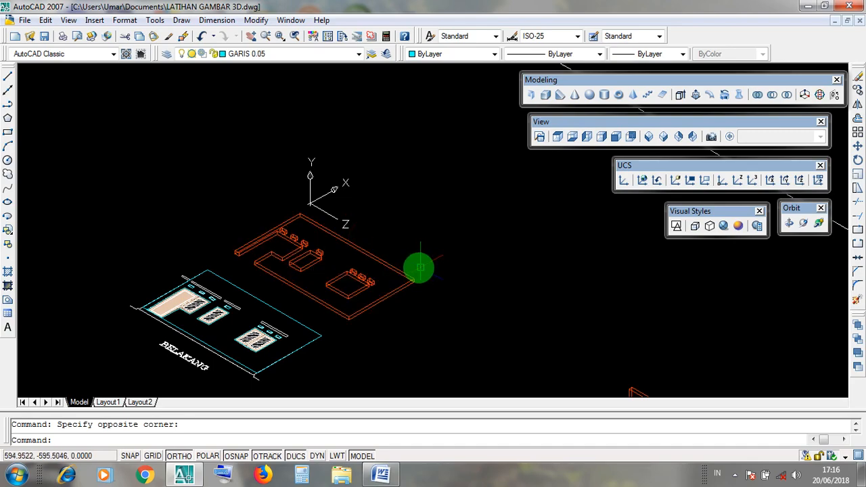
# - Switch to Word and read the object selection and RO command lines under CARA 3 in the ROTATE document
pyautogui.click(810, 11)
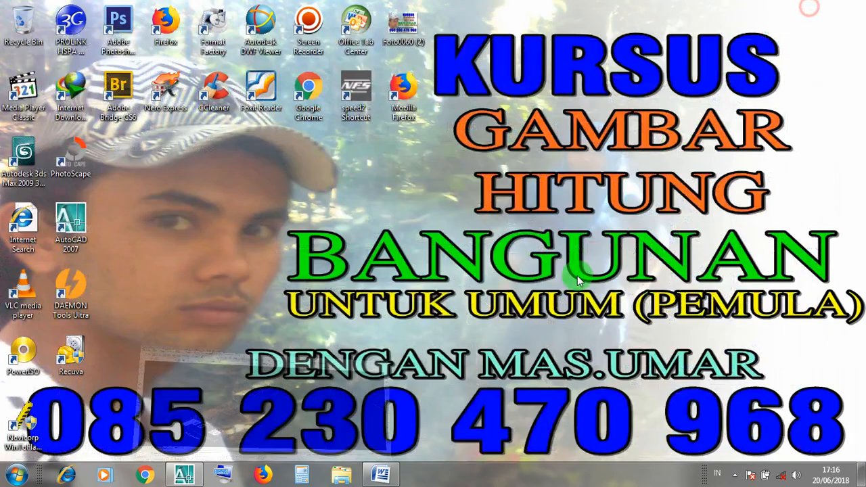
pyautogui.click(381, 476)
pyautogui.click(313, 100)
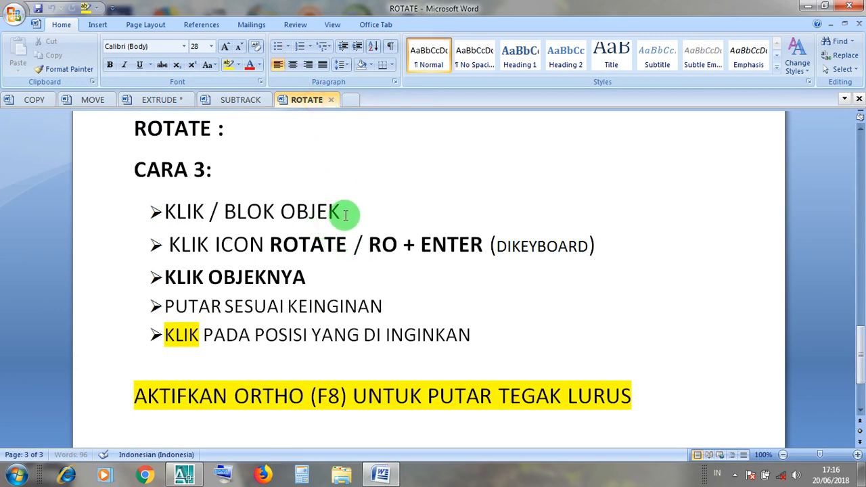
pyautogui.moveTo(344, 213); pyautogui.dragTo(170, 214)
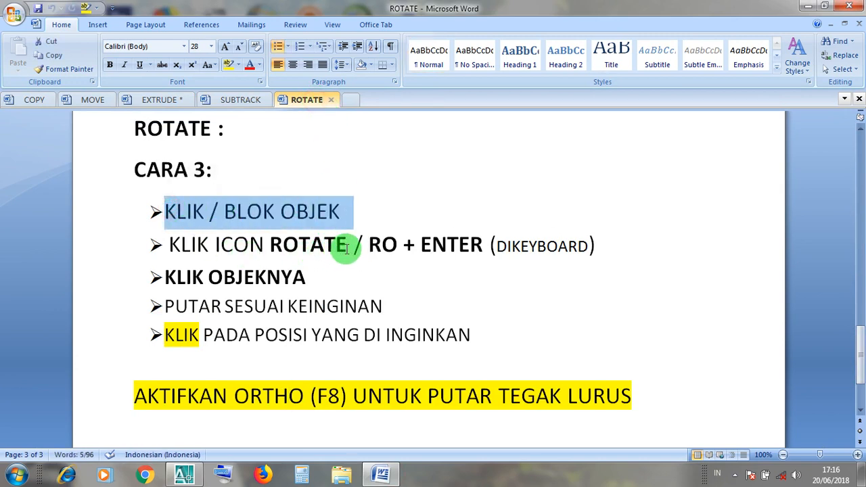
pyautogui.moveTo(351, 246); pyautogui.dragTo(196, 247)
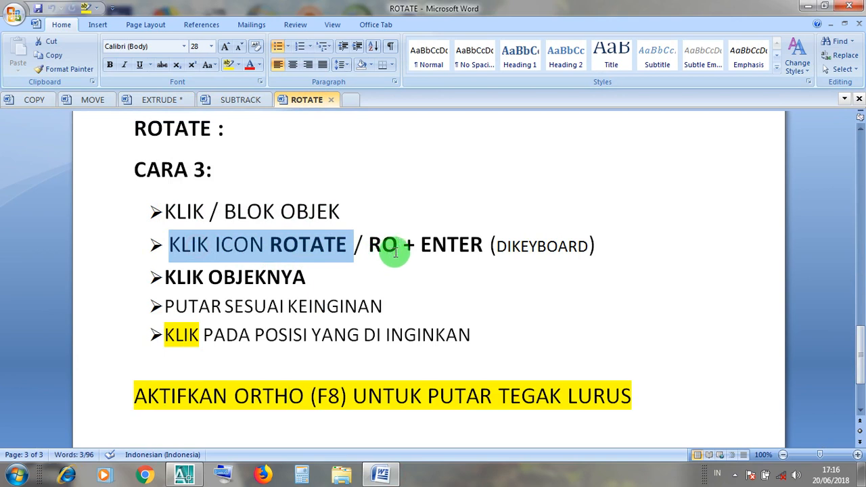
pyautogui.moveTo(398, 251); pyautogui.dragTo(370, 248)
pyautogui.click(447, 250)
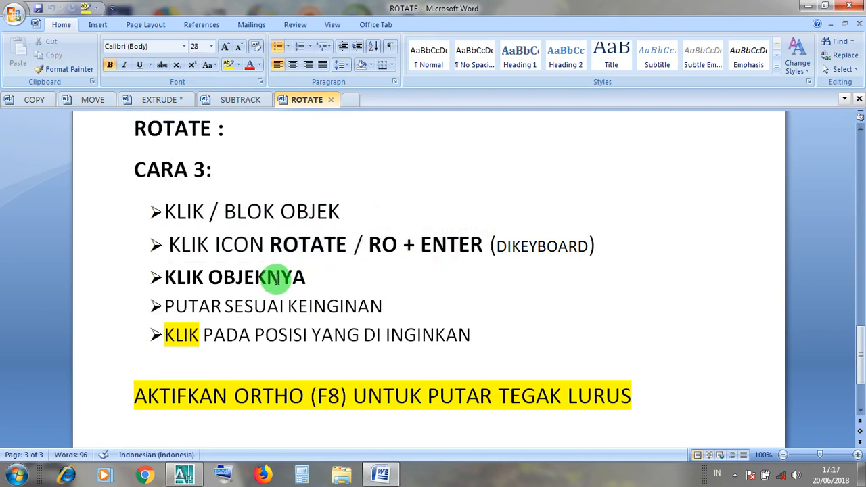
# - Read the remaining ROTATE instructions on picking the object, turning it, placing it and using Ortho for perpendicular rotation
pyautogui.moveTo(303, 278); pyautogui.dragTo(166, 279)
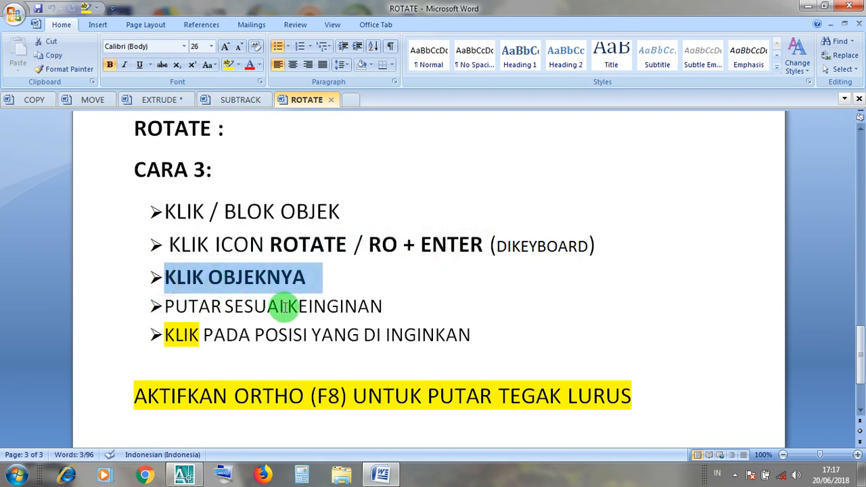
pyautogui.click(285, 306)
pyautogui.click(386, 306)
pyautogui.click(310, 335)
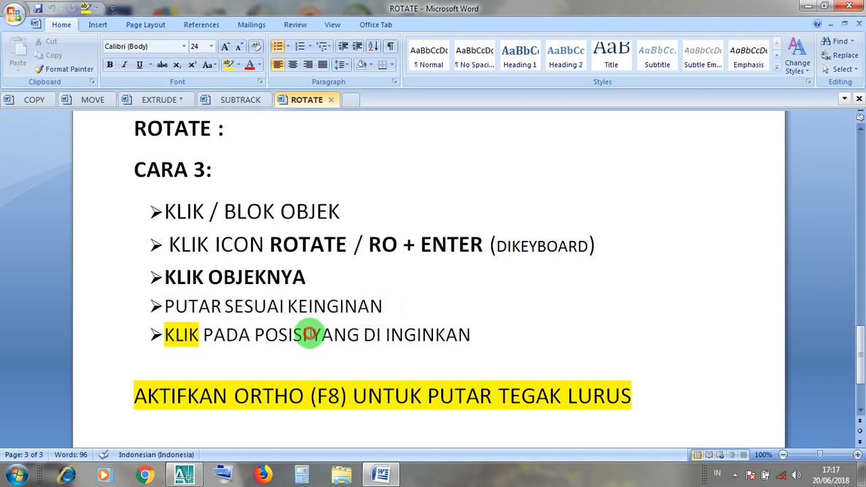
pyautogui.click(416, 334)
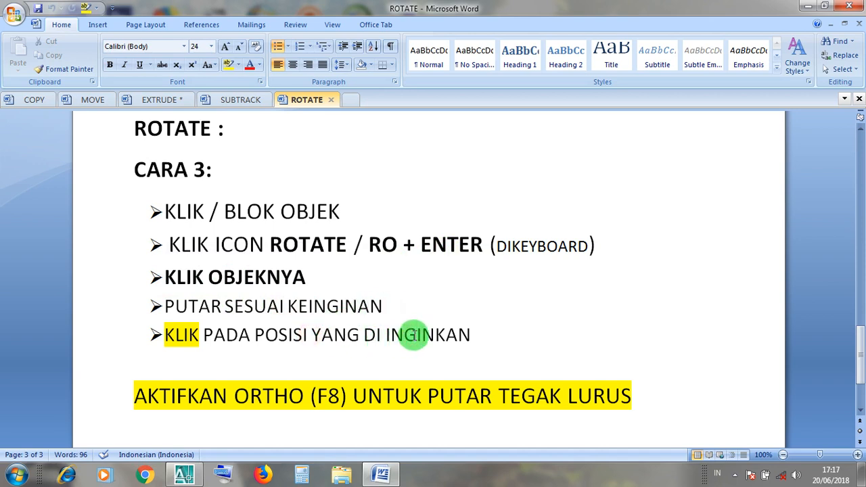
pyautogui.click(276, 396)
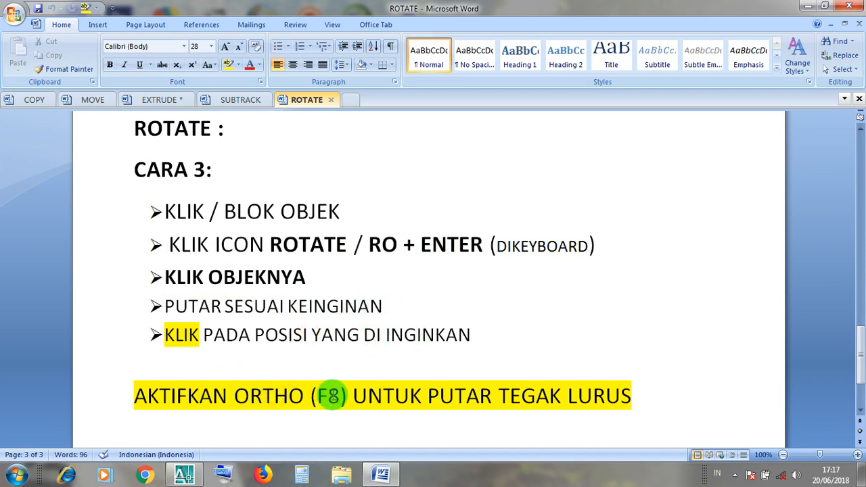
pyautogui.moveTo(295, 397); pyautogui.dragTo(243, 397)
# - Return to AutoCAD and toggle Ortho mode off and back on so that it is active
pyautogui.click(808, 6)
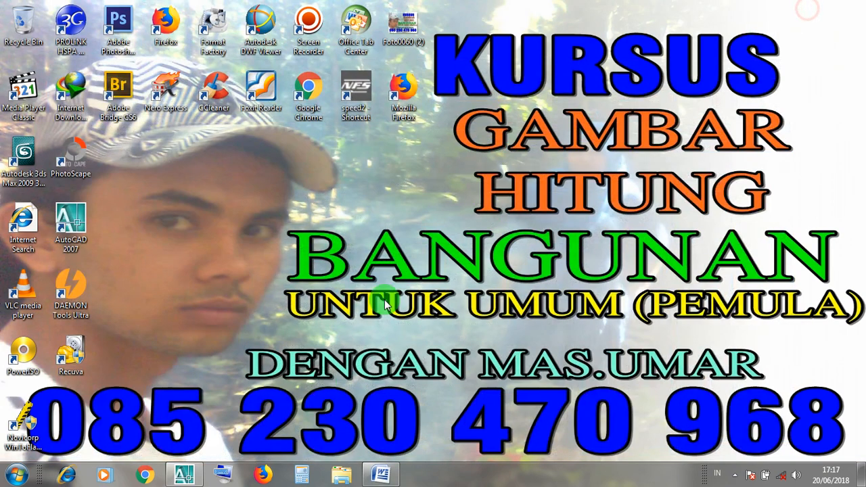
pyautogui.click(183, 476)
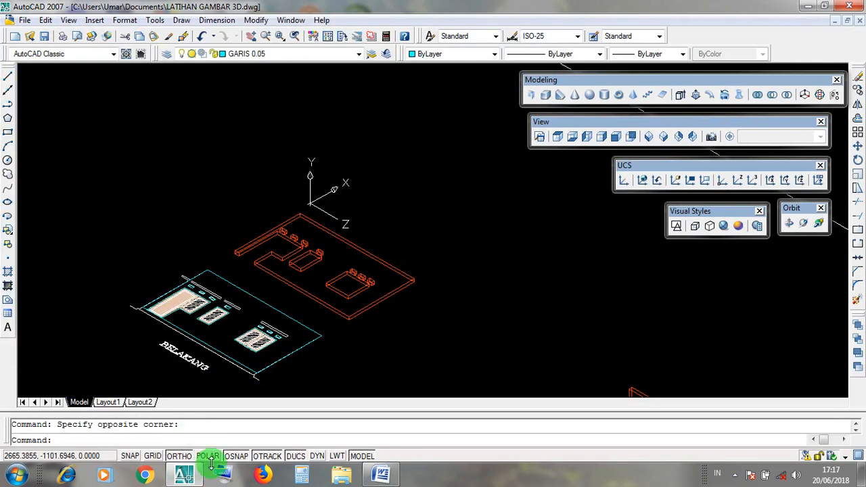
pyautogui.click(179, 456)
pyautogui.click(187, 456)
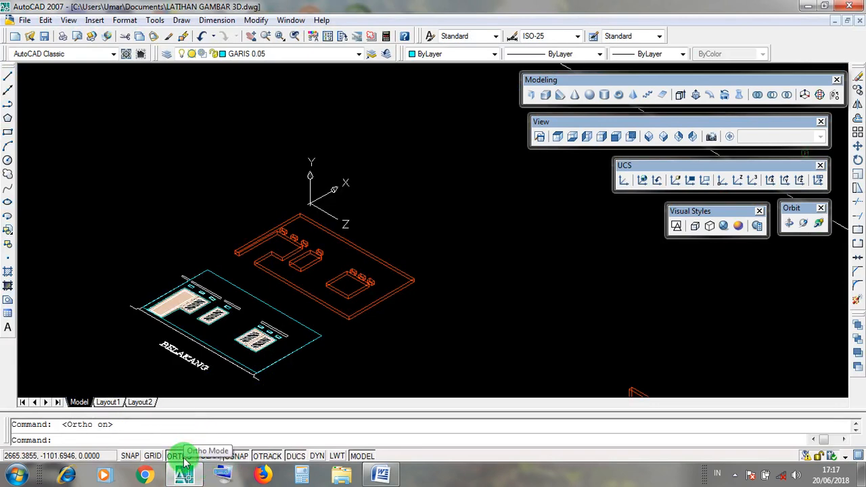
pyautogui.click(420, 354)
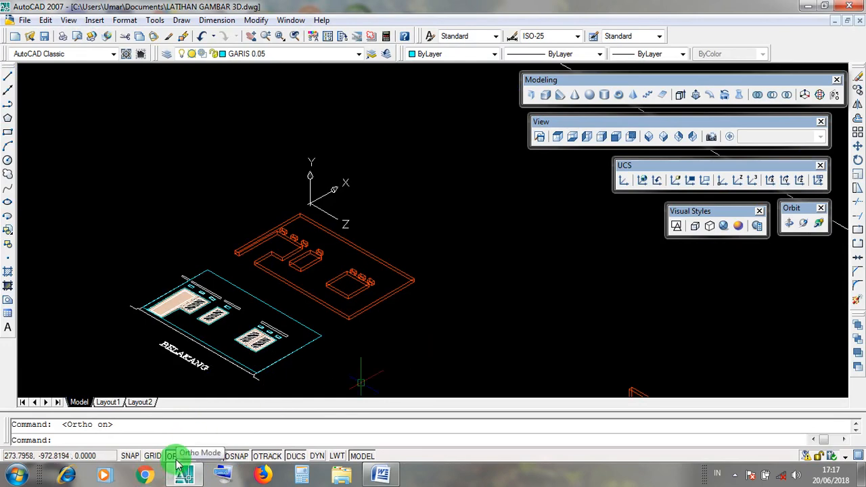
# - Rotate the flat rear wall upright by 90° with Ortho, using its front bottom corner as the base point
pyautogui.click(342, 312)
pyautogui.scroll(3, 344, 308)
pyautogui.click(406, 330)
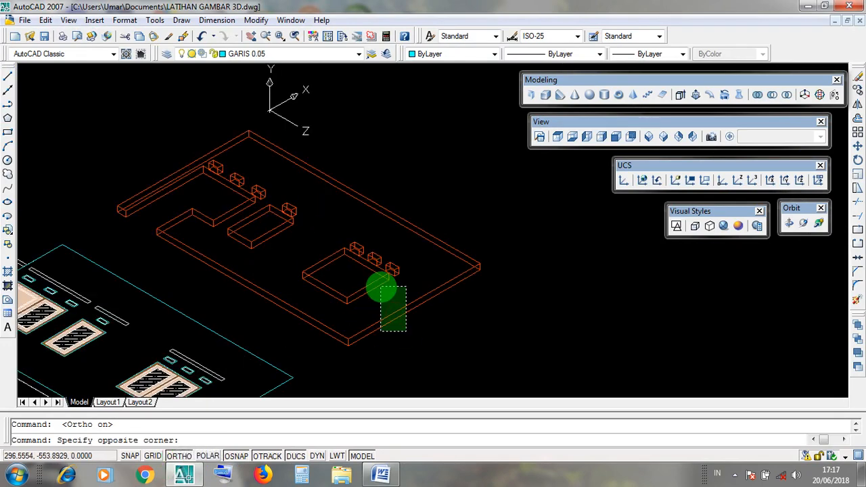
pyautogui.click(383, 287)
pyautogui.click(410, 333)
pyautogui.click(372, 276)
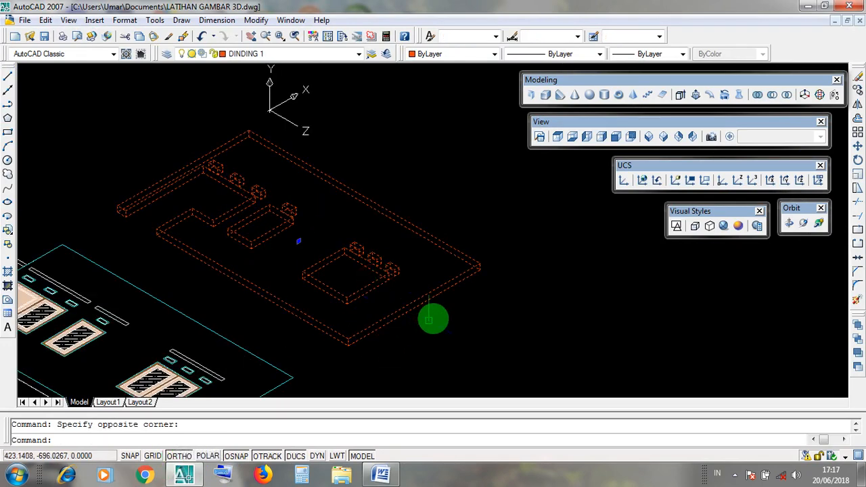
pyautogui.click(444, 312)
pyautogui.click(333, 260)
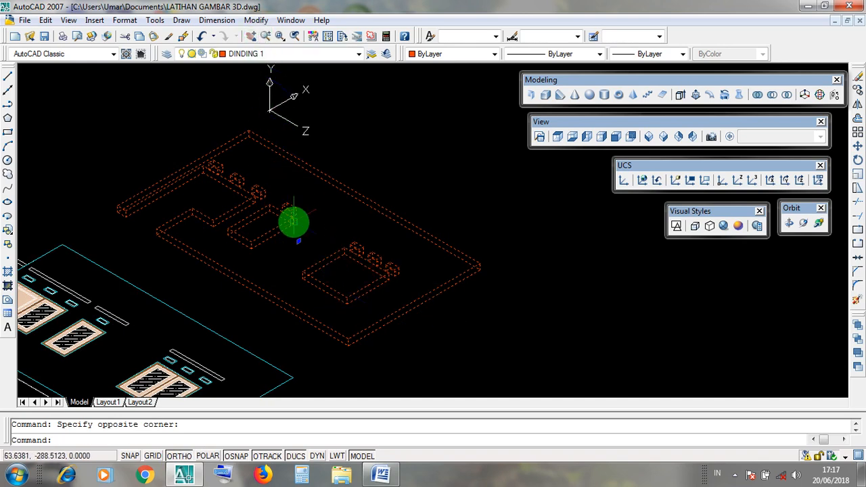
pyautogui.click(257, 20)
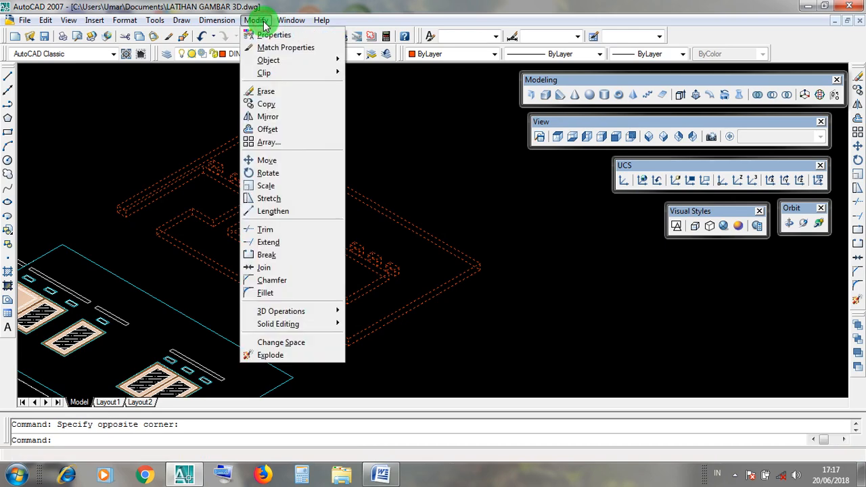
pyautogui.click(257, 20)
pyautogui.click(256, 20)
pyautogui.click(301, 174)
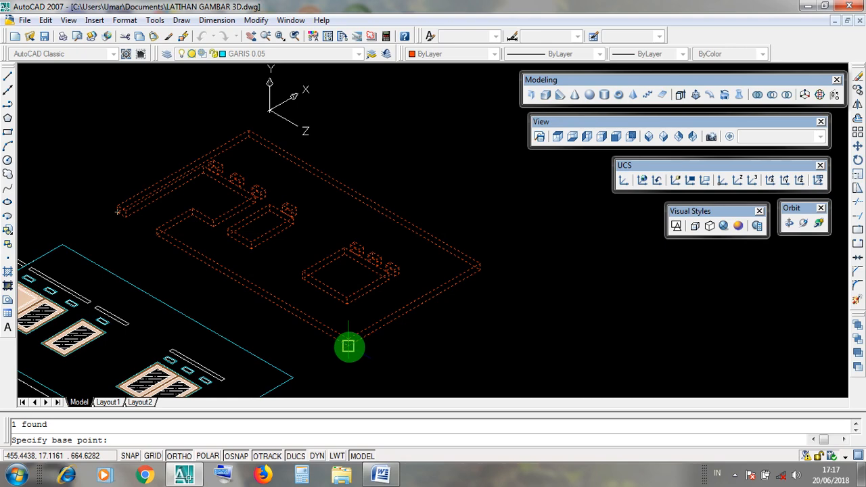
pyautogui.click(349, 347)
pyautogui.scroll(-3, 349, 347)
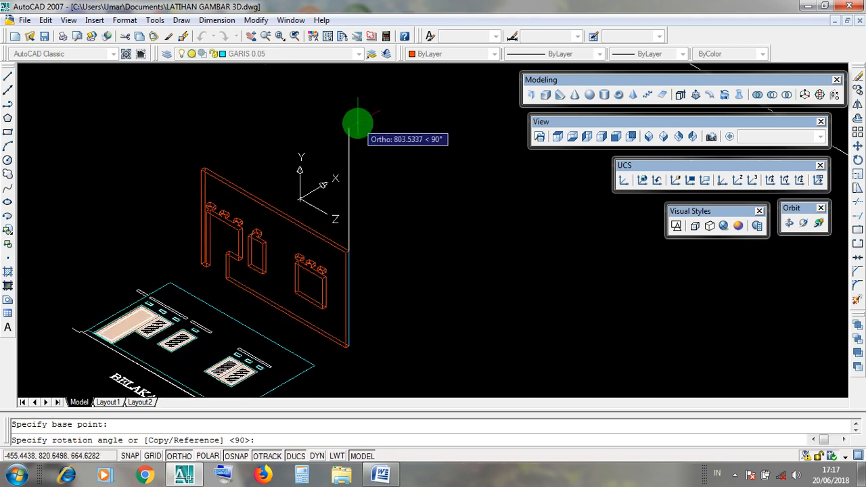
pyautogui.click(357, 124)
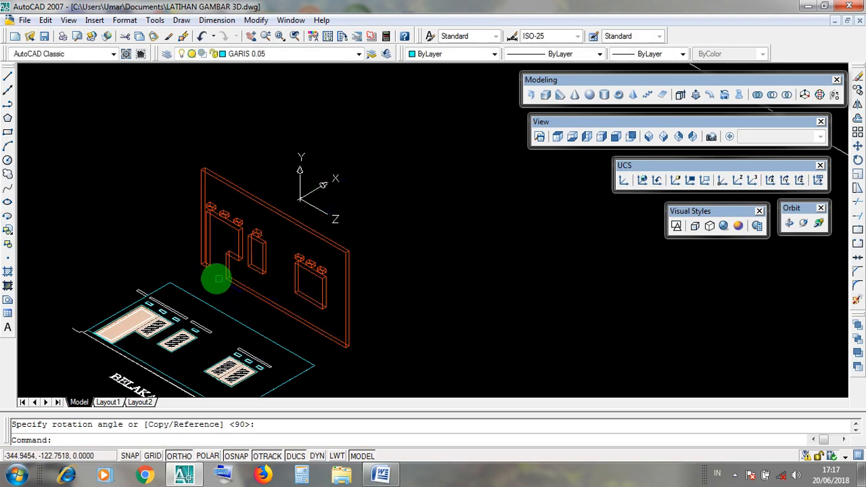
pyautogui.scroll(1, 233, 285)
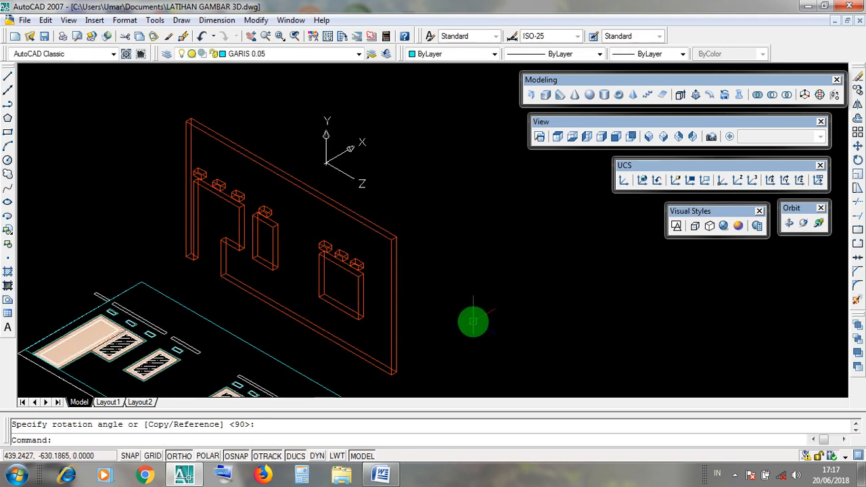
# - Reset the UCS from the wall-aligned orientation to World
pyautogui.scroll(-1, 473, 321)
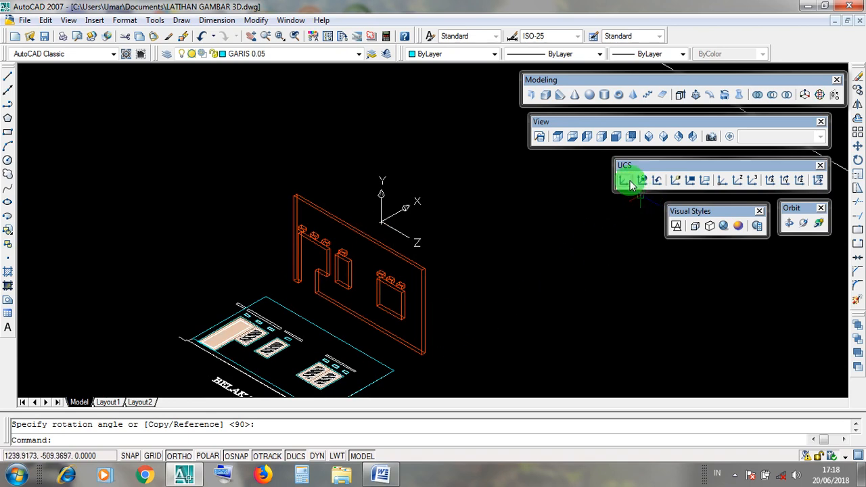
pyautogui.click(368, 152)
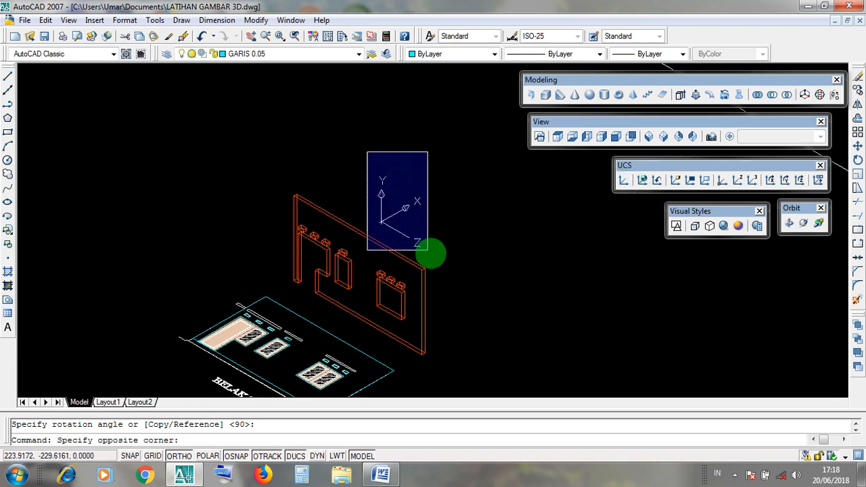
pyautogui.click(432, 252)
pyautogui.click(369, 163)
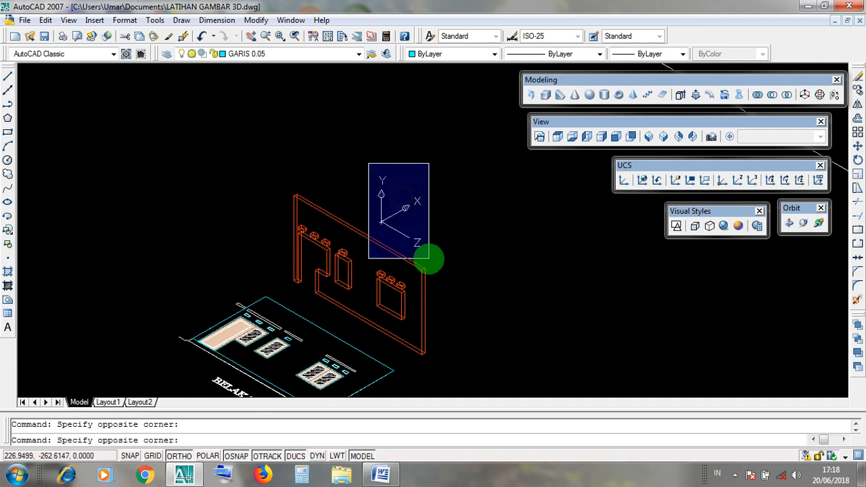
pyautogui.click(433, 261)
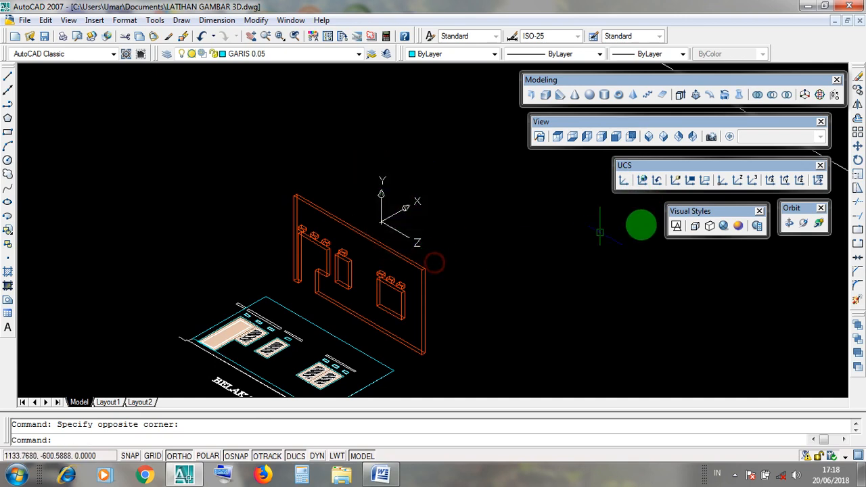
pyautogui.click(643, 180)
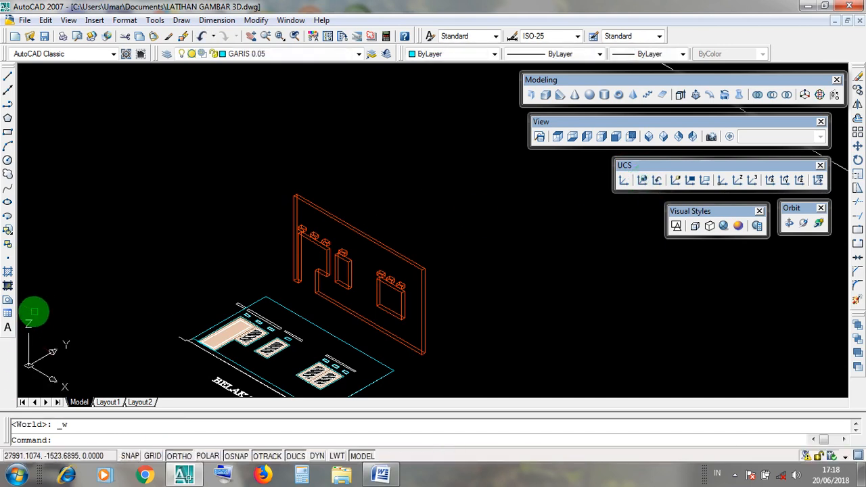
pyautogui.click(38, 334)
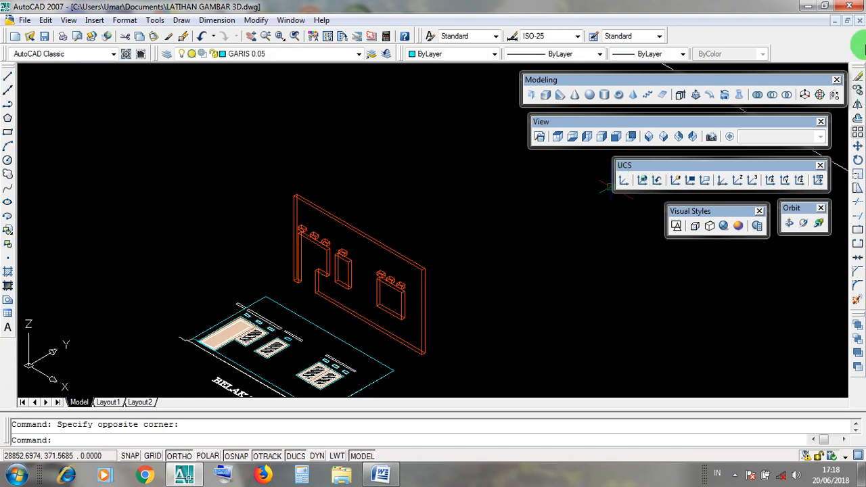
# - Minimize the current drawing and open the BELAJAR 3D 1.dwg window to view the finished house and its separate rear wall
pyautogui.click(837, 24)
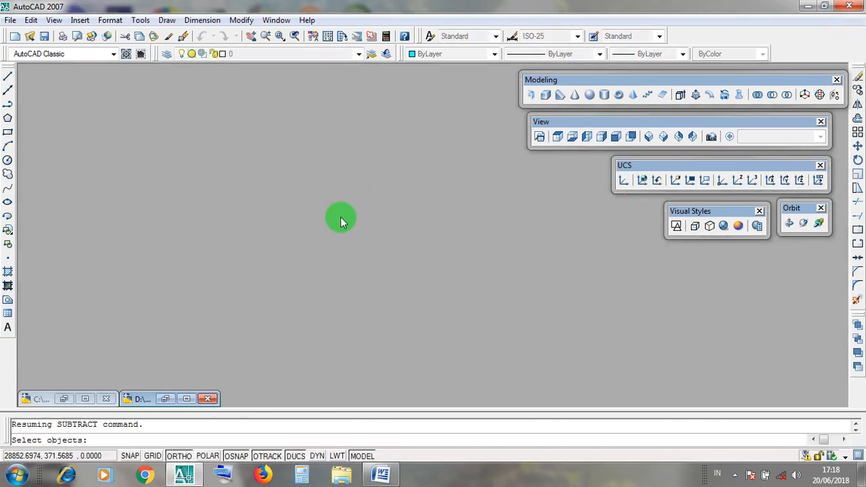
pyautogui.click(188, 400)
pyautogui.moveTo(376, 305); pyautogui.dragTo(315, 311, button='middle')
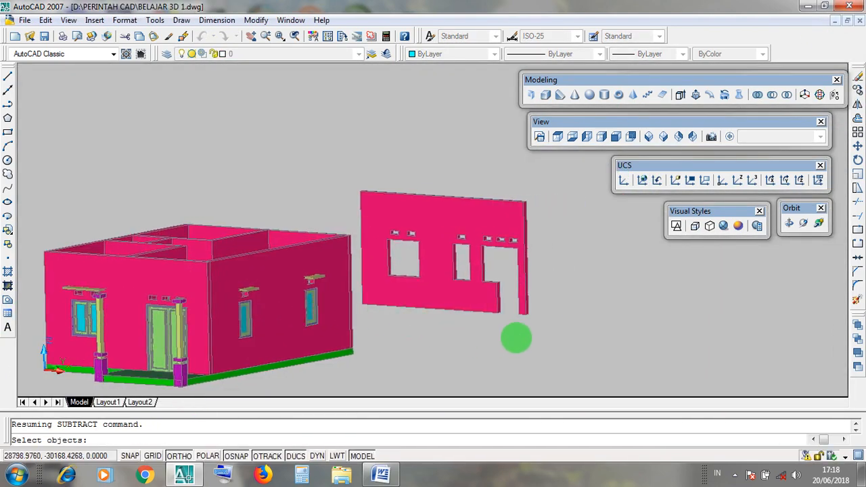
# - Examine the separate rear wall beside the finished house, minimize that drawing and restore LATIHAN GAMBAR 3D.dwg
pyautogui.scroll(3, 517, 337)
pyautogui.scroll(-2, 517, 337)
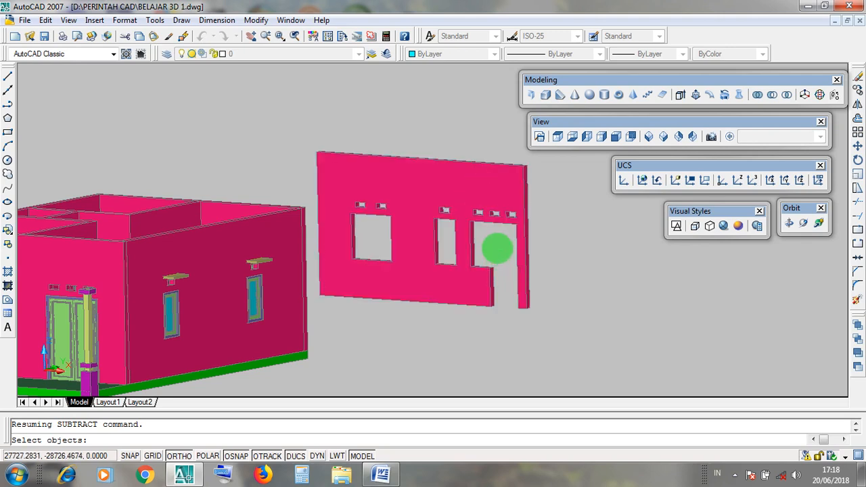
pyautogui.click(484, 240)
pyautogui.click(487, 241)
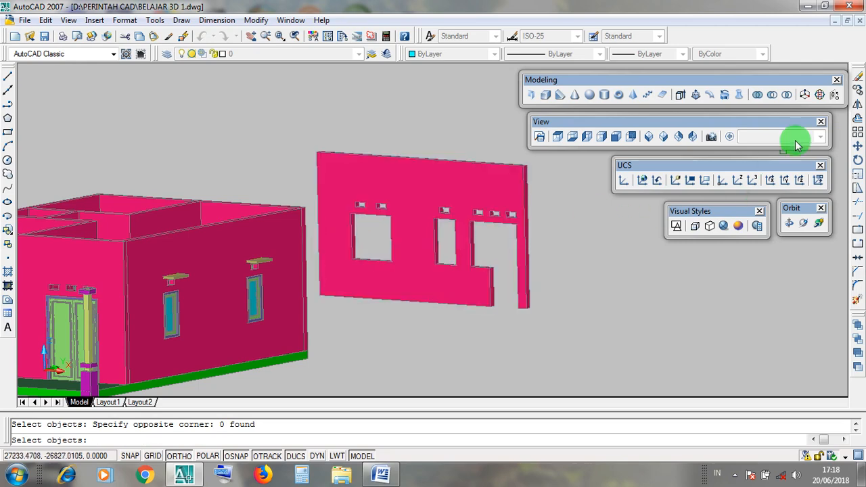
pyautogui.click(834, 20)
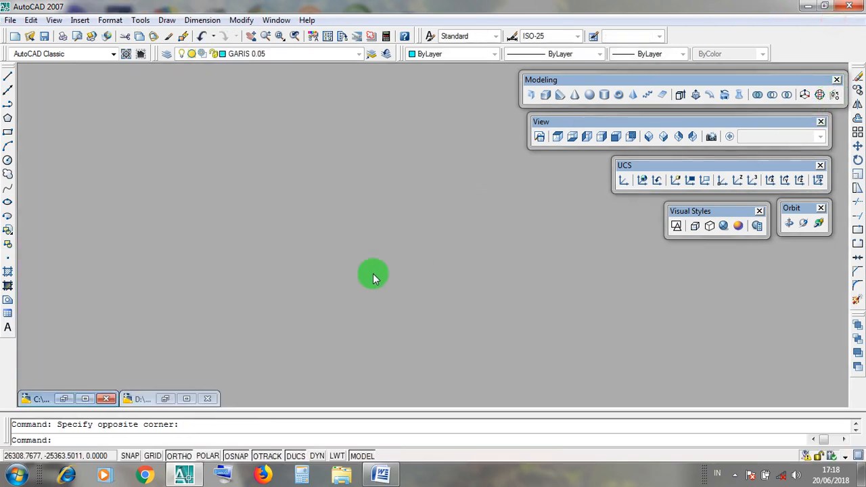
pyautogui.click(86, 402)
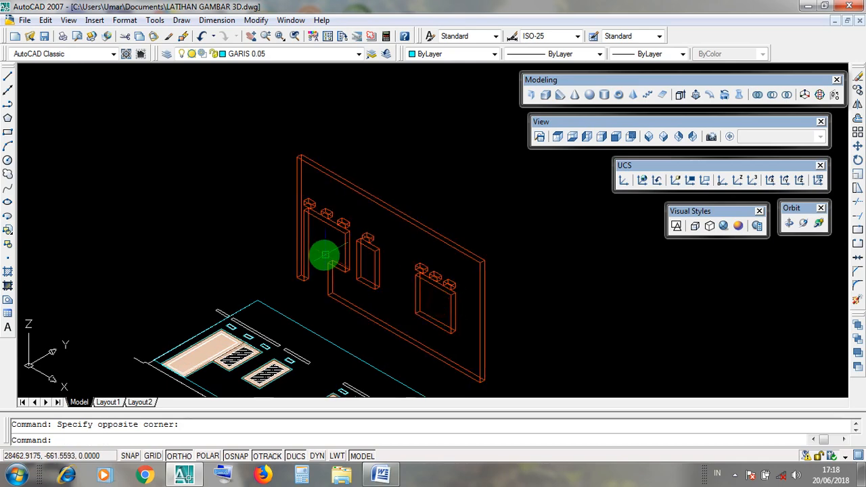
# - Examine the rear wall line of the floor plan along KAMAR and R.MAKAN, including its window and door openings
pyautogui.scroll(-6, 358, 325)
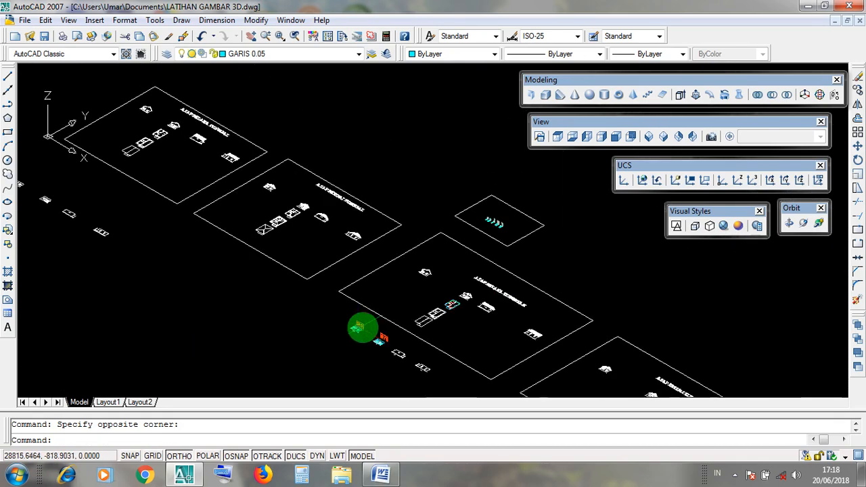
pyautogui.scroll(8, 435, 302)
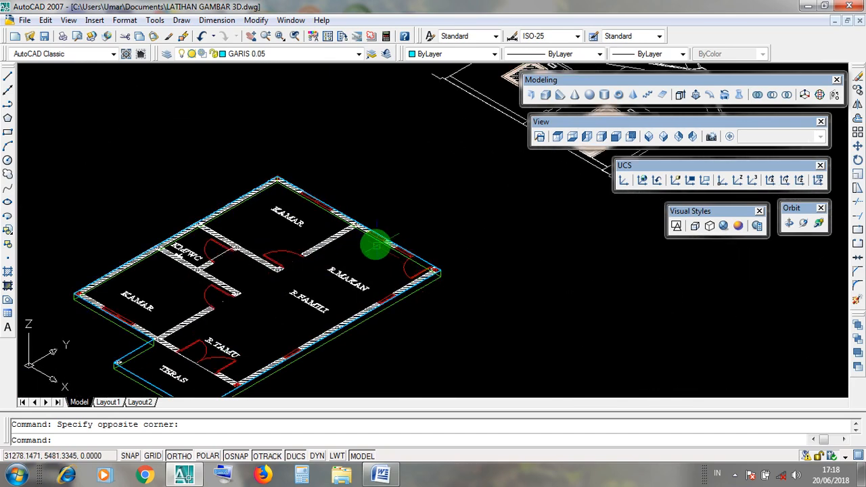
pyautogui.scroll(-4, 446, 284)
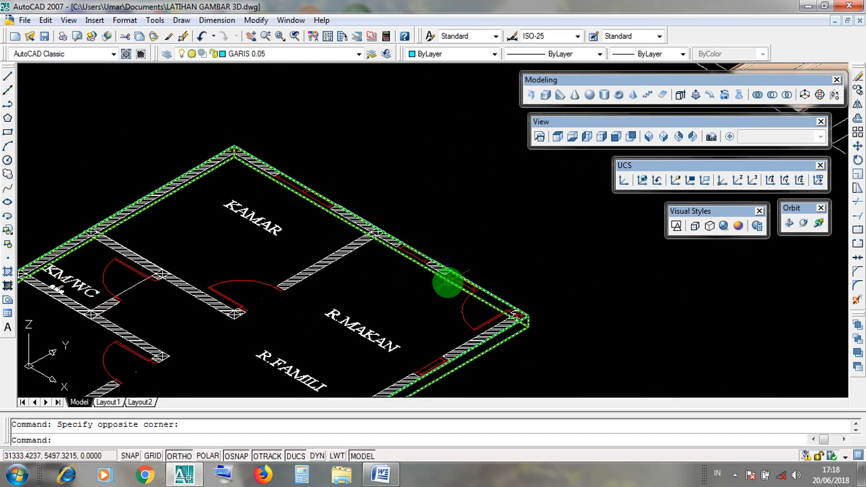
pyautogui.moveTo(459, 325); pyautogui.dragTo(478, 297, button='middle')
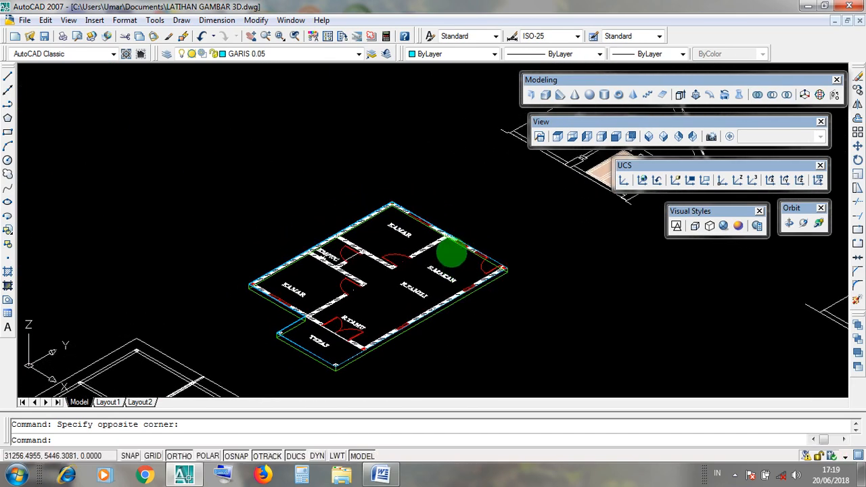
pyautogui.scroll(2, 452, 239)
pyautogui.scroll(3, 453, 238)
pyautogui.click(241, 110)
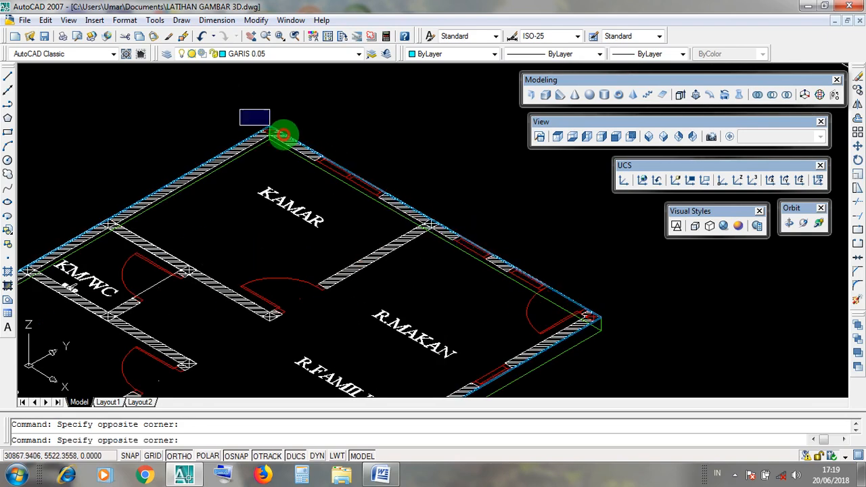
pyautogui.scroll(-2, 581, 348)
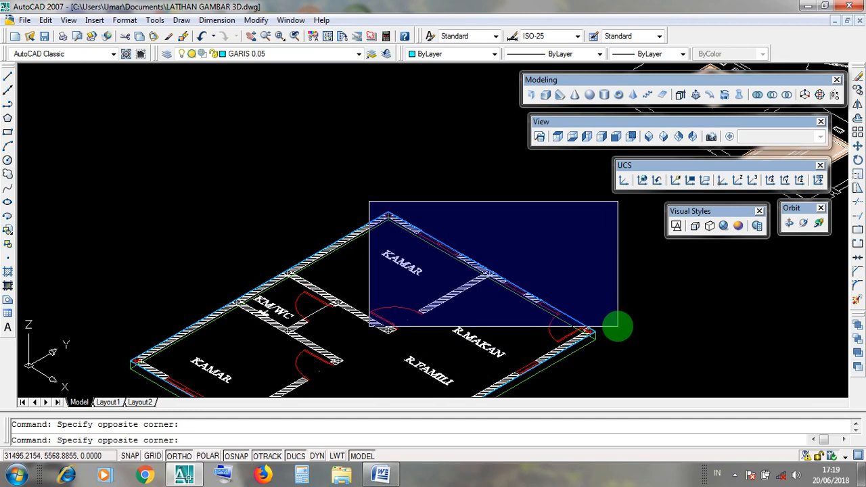
pyautogui.click(482, 249)
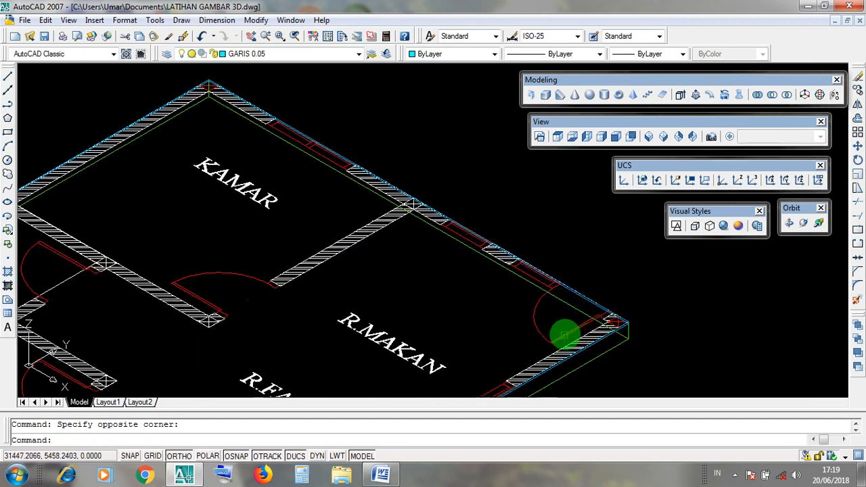
pyautogui.scroll(2, 541, 319)
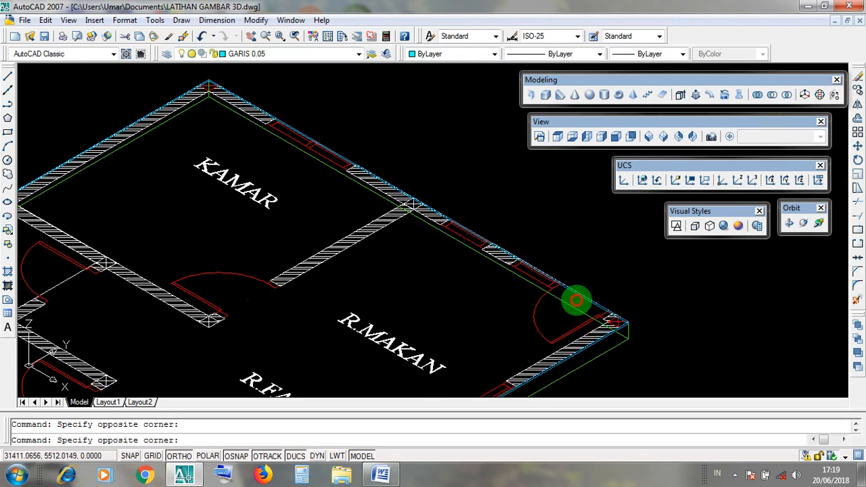
pyautogui.scroll(3, 311, 150)
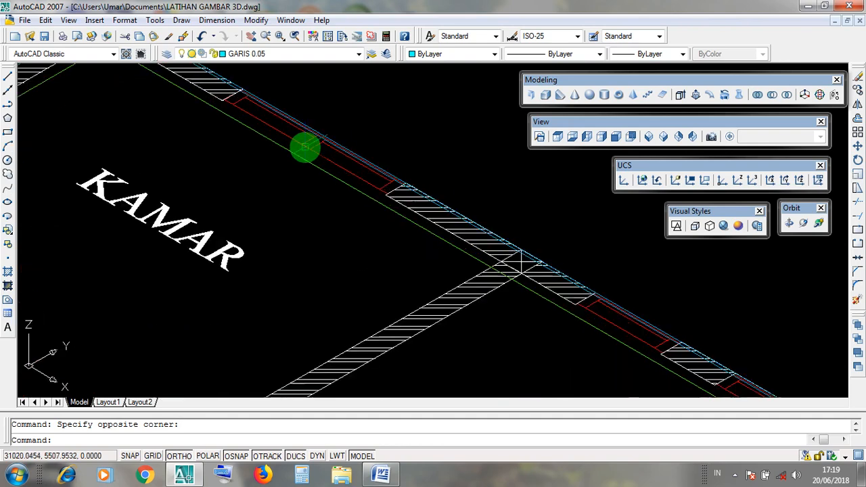
pyautogui.scroll(-5, 400, 209)
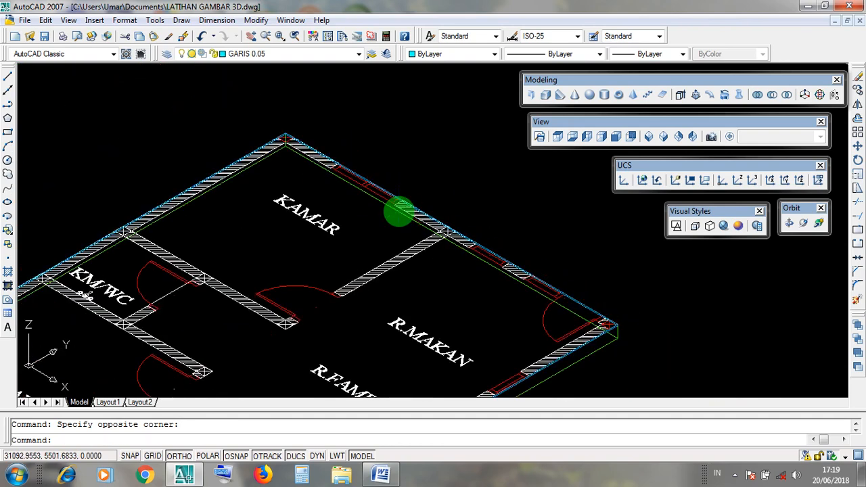
pyautogui.scroll(3, 438, 239)
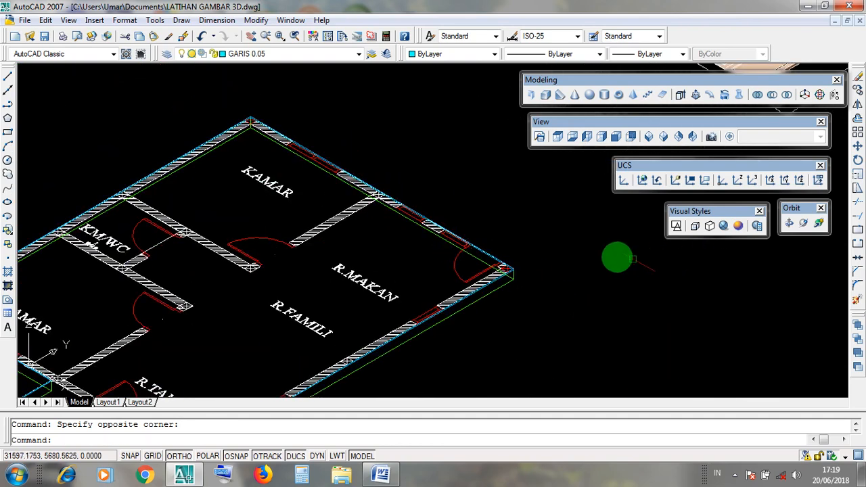
# - Inspect the upright wireframe rear wall again and look up the Rotate command among the modify commands
pyautogui.scroll(-6, 613, 254)
pyautogui.moveTo(460, 302); pyautogui.dragTo(580, 184, button='middle')
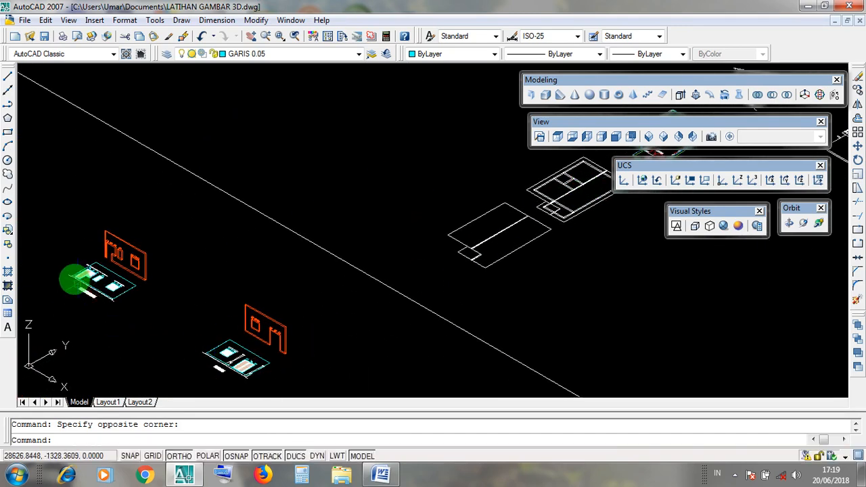
pyautogui.scroll(5, 83, 254)
pyautogui.scroll(2, 144, 249)
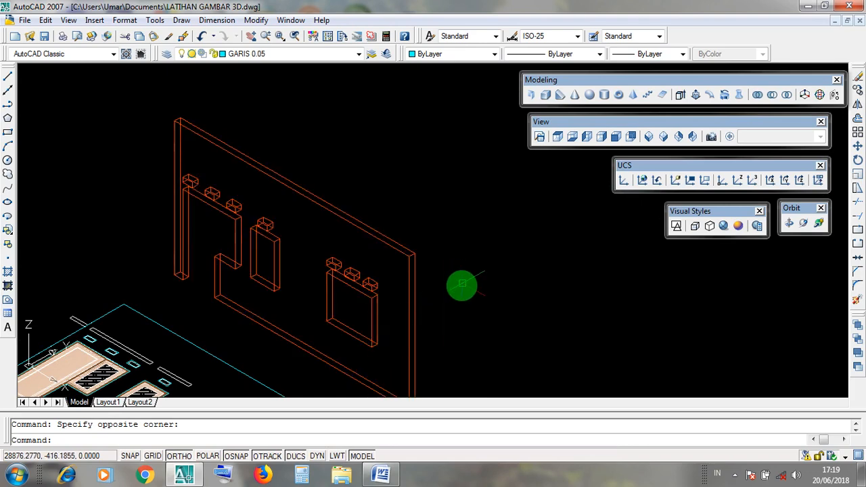
pyautogui.scroll(-2, 293, 216)
pyautogui.moveTo(291, 212); pyautogui.dragTo(293, 277, button='middle')
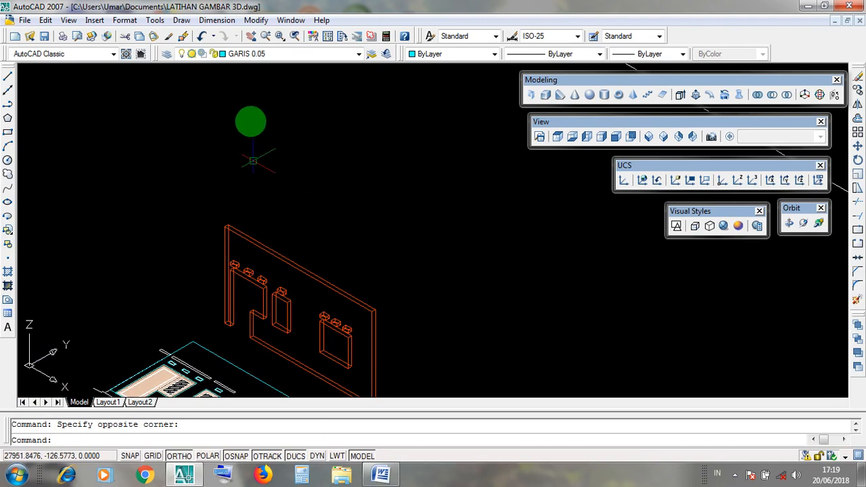
pyautogui.click(255, 20)
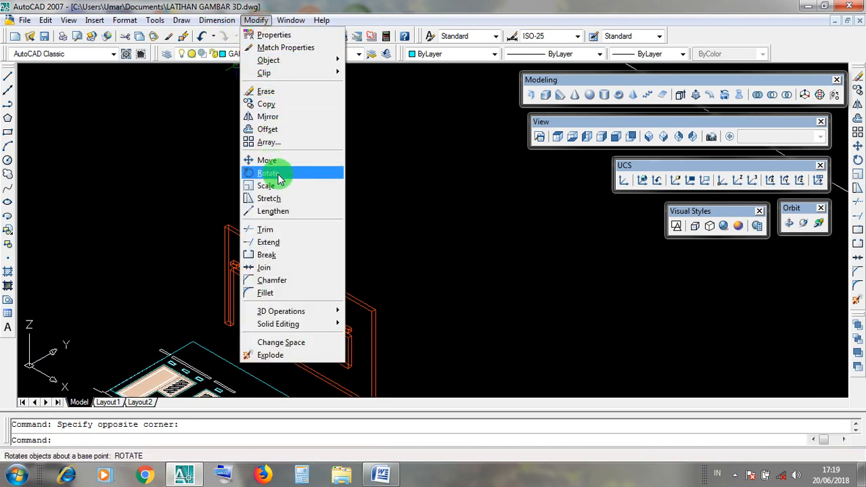
pyautogui.click(384, 202)
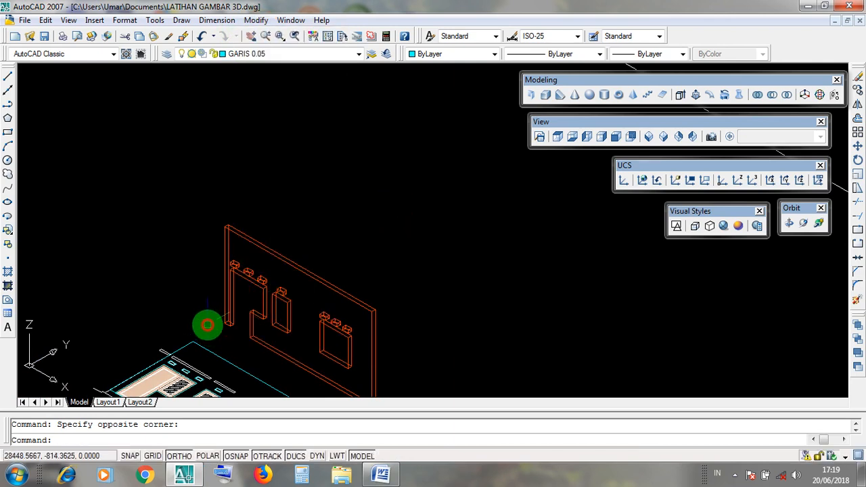
# - Select the upright rear wall to examine its outer vertical edge, and keep Ortho mode on
pyautogui.moveTo(208, 325); pyautogui.dragTo(203, 317)
pyautogui.moveTo(198, 223); pyautogui.dragTo(190, 205)
pyautogui.scroll(3, 227, 292)
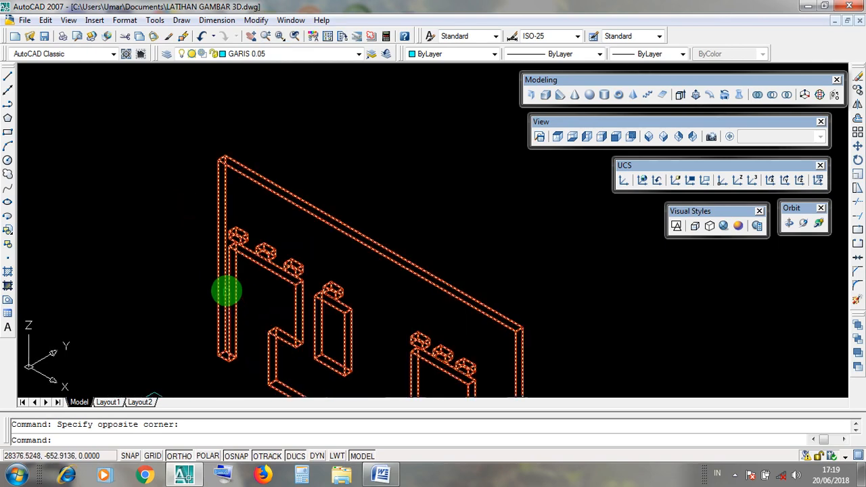
pyautogui.click(219, 239)
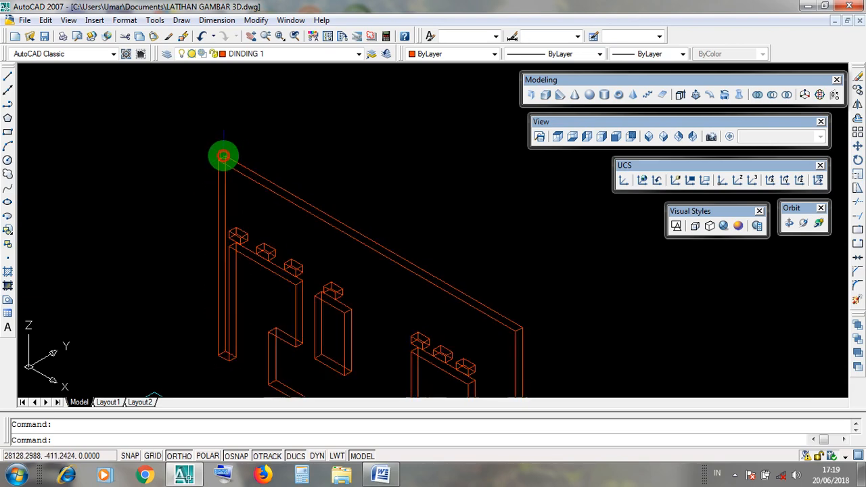
pyautogui.click(222, 353)
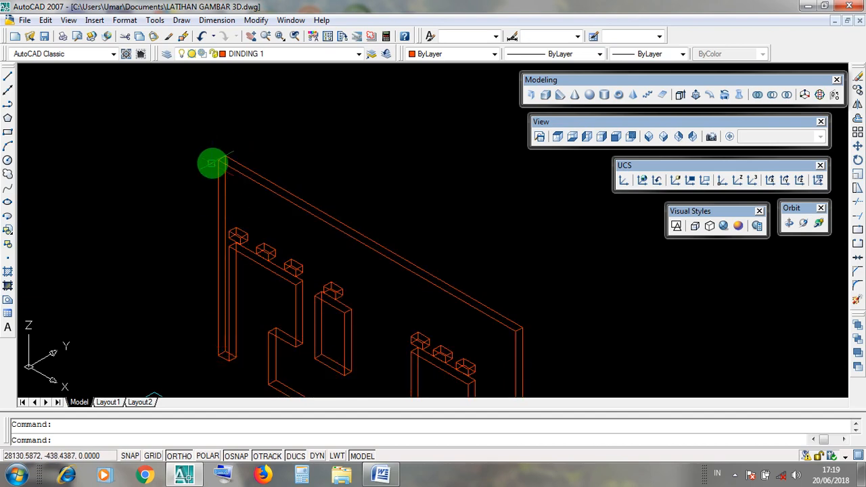
pyautogui.click(219, 358)
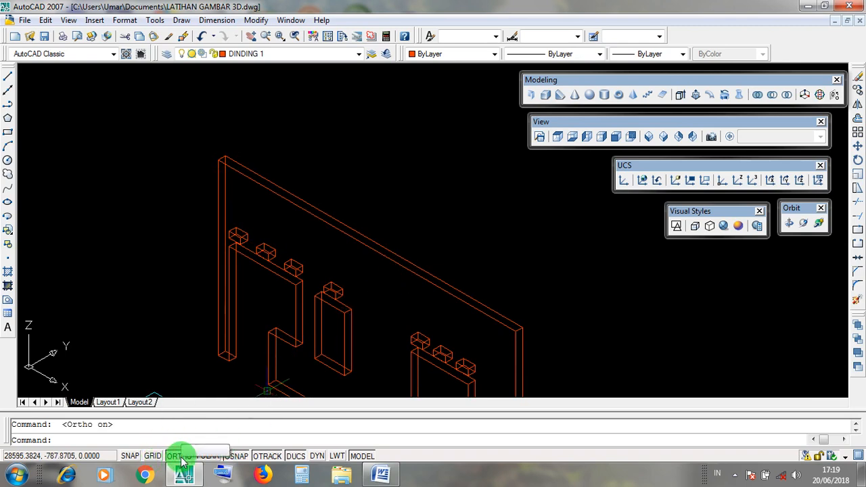
pyautogui.click(184, 458)
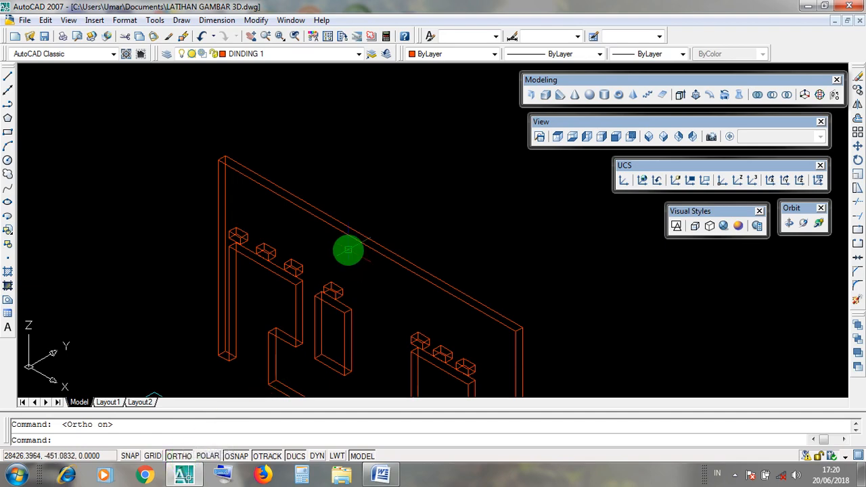
# - Define a UCS by Z Axis Vector with its origin beside the rear wall's outer bottom corner and Z pointing straight up
pyautogui.scroll(-4, 452, 239)
pyautogui.scroll(3, 465, 256)
pyautogui.moveTo(465, 256)
pyautogui.mouseDown(button='middle')
pyautogui.moveTo(412, 201)
pyautogui.moveTo(425, 228)
pyautogui.mouseUp(button='middle')
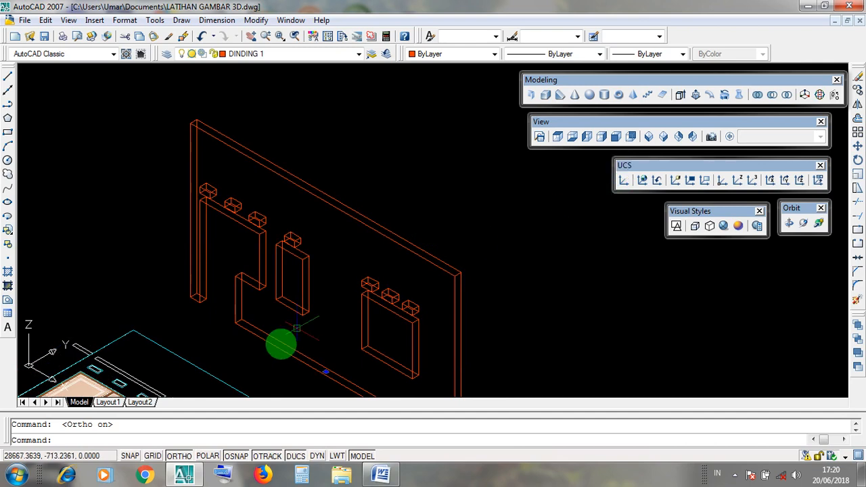
pyautogui.click(629, 167)
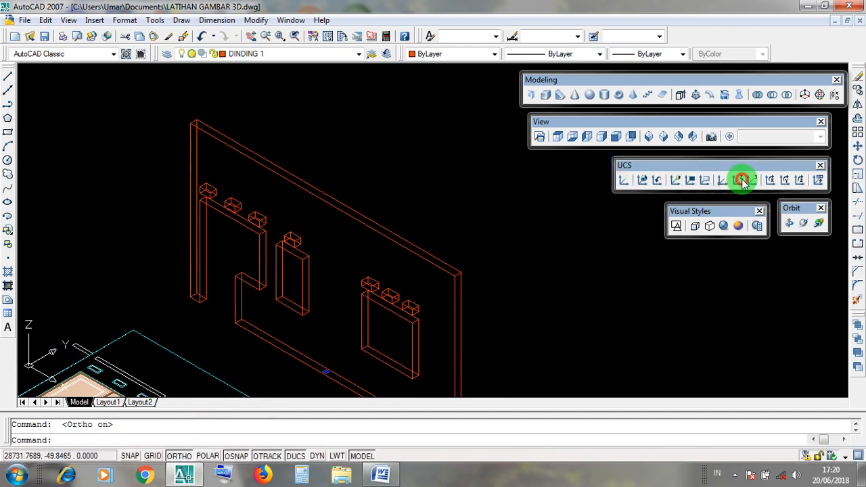
pyautogui.click(739, 182)
pyautogui.click(629, 170)
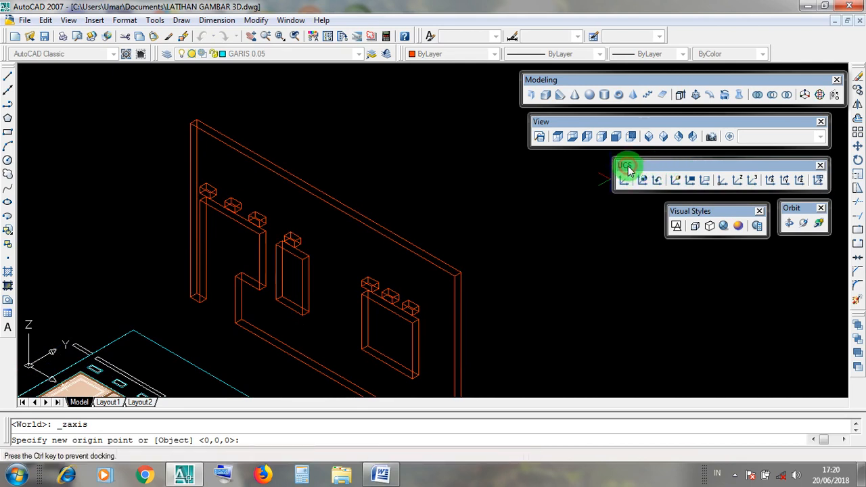
pyautogui.click(720, 183)
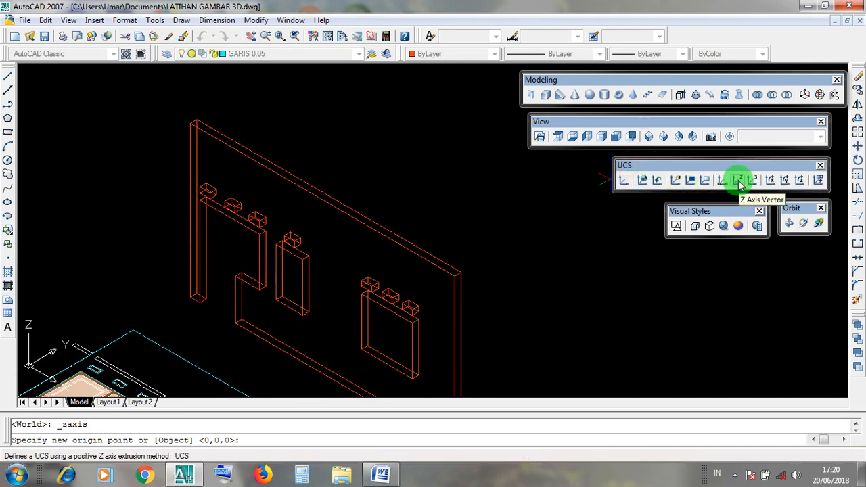
pyautogui.click(738, 182)
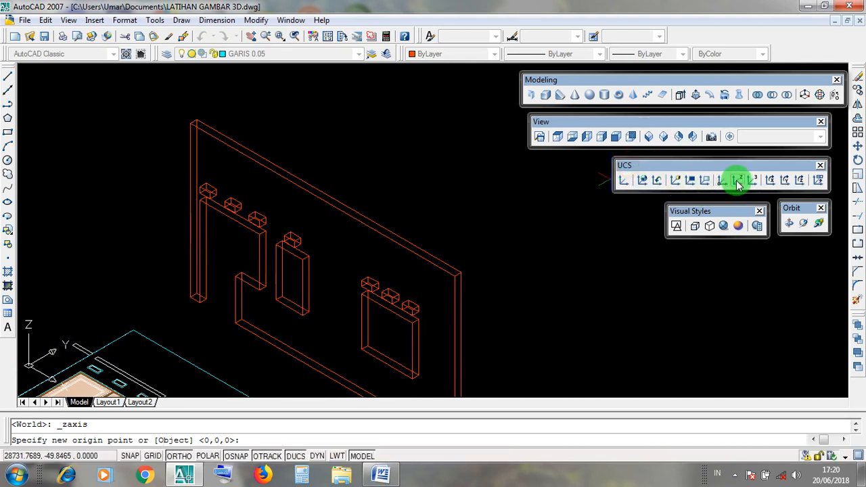
pyautogui.click(174, 300)
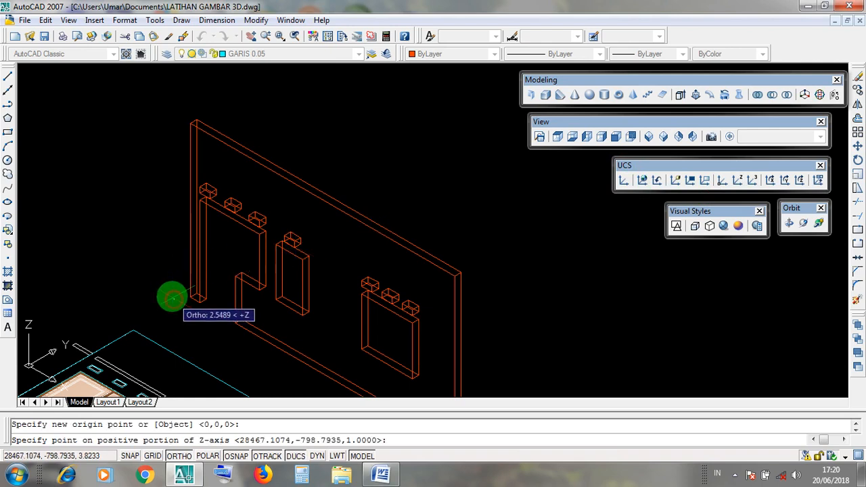
pyautogui.click(174, 99)
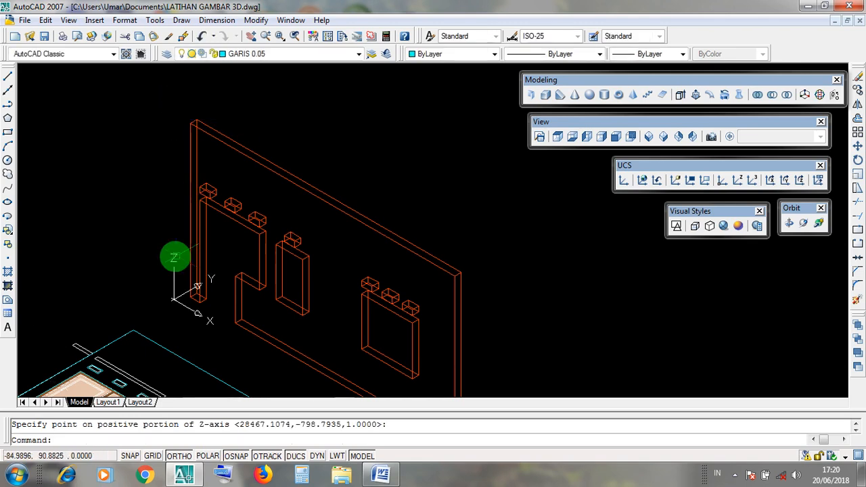
# - Redefine the UCS by Z Axis Vector with its origin farther out from the rear wall's outer bottom corner and Z pointing straight up
pyautogui.click(163, 249)
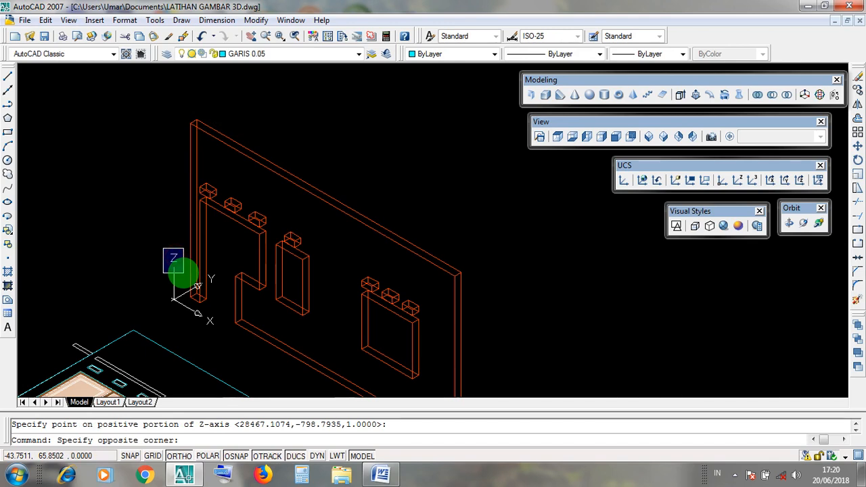
pyautogui.click(183, 273)
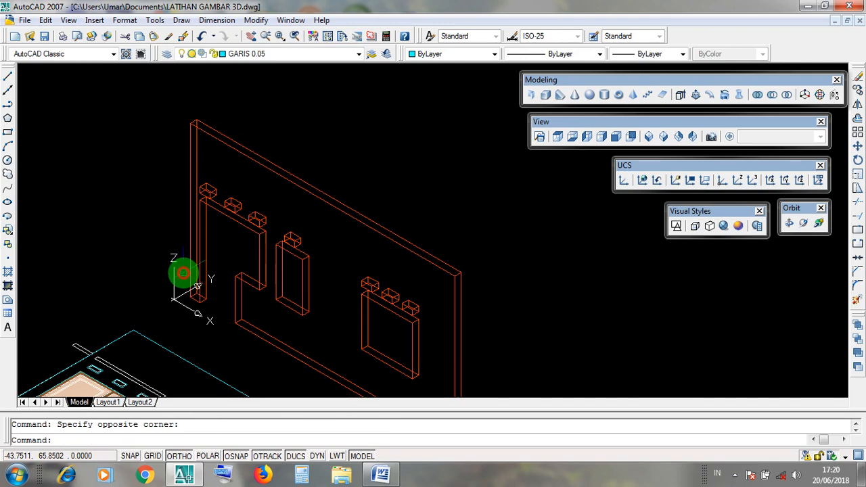
pyautogui.click(738, 180)
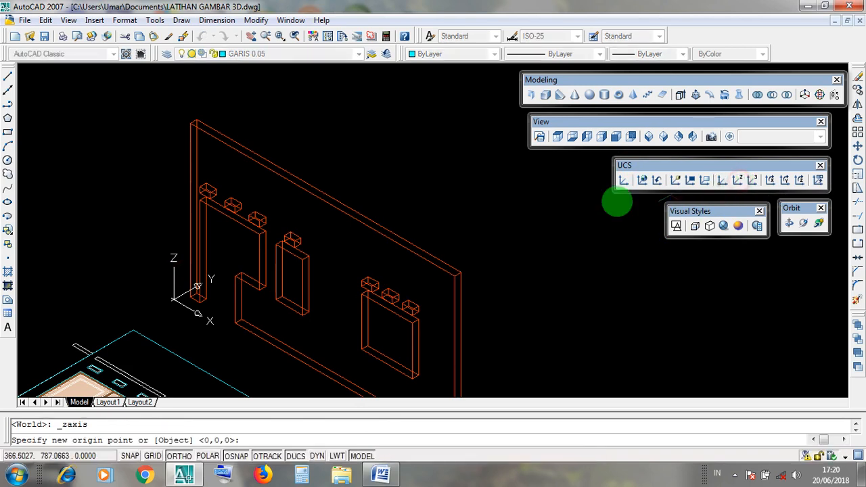
pyautogui.click(149, 296)
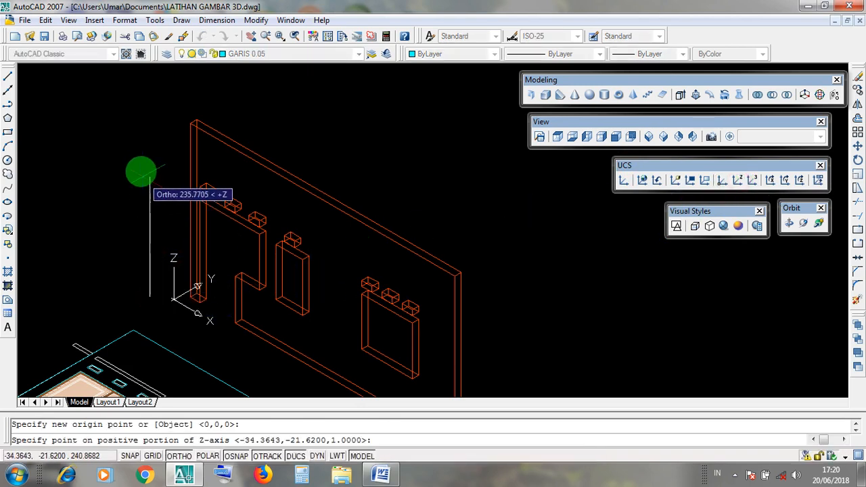
pyautogui.click(151, 112)
pyautogui.click(136, 226)
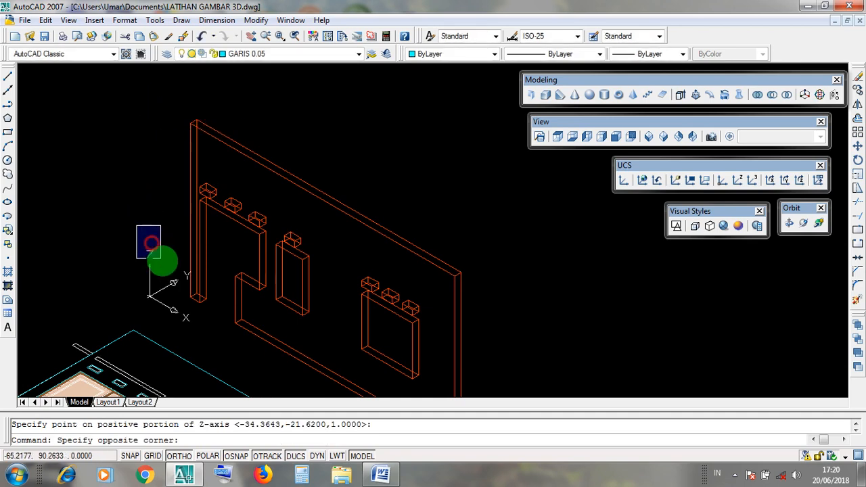
pyautogui.click(184, 257)
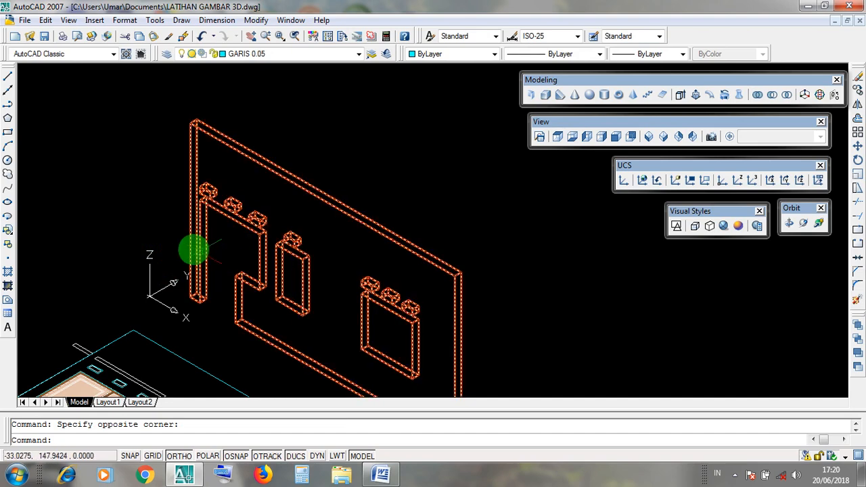
pyautogui.scroll(-2, 330, 260)
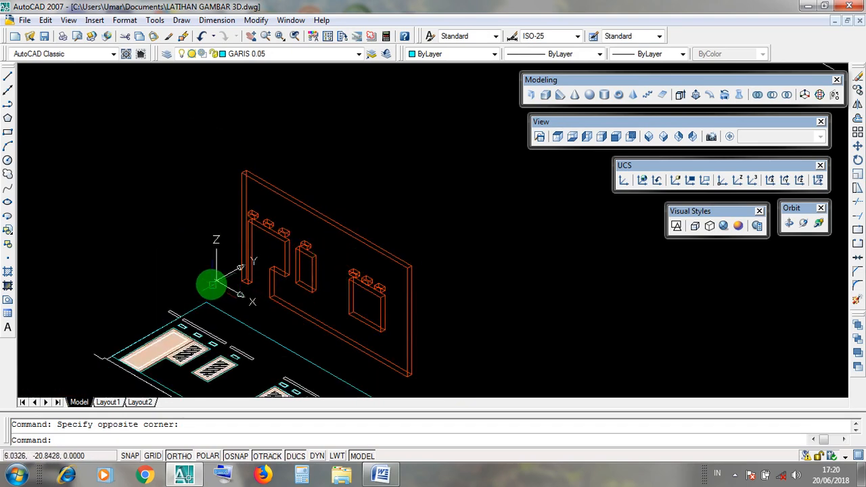
pyautogui.click(205, 228)
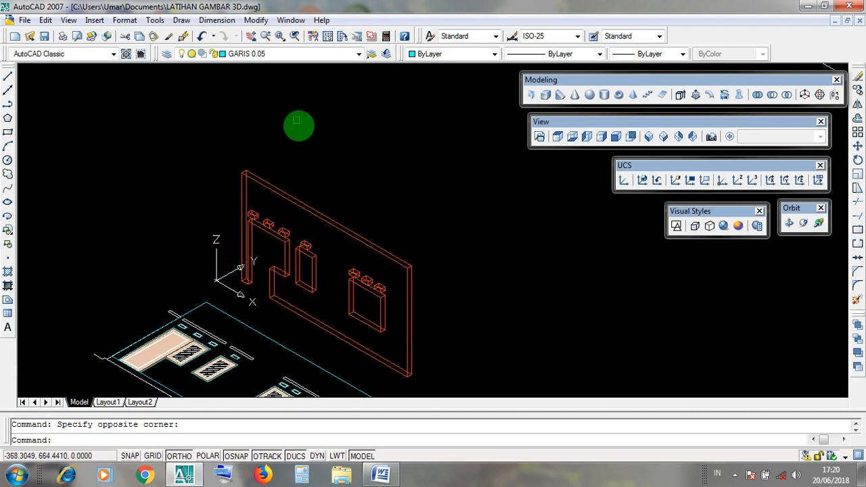
# - Switch to Word and review the CARA 3 steps of the ROTATE notes, including the Ortho (F8) hint for perpendicular rotation
pyautogui.click(812, 7)
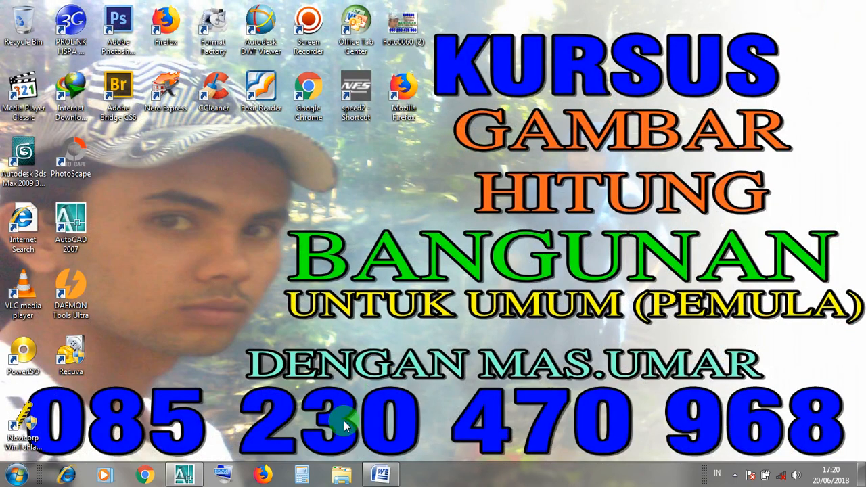
pyautogui.click(382, 477)
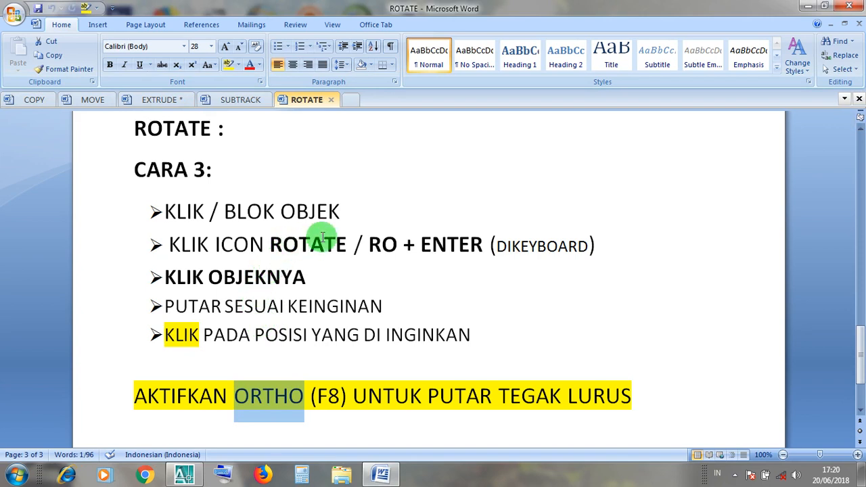
pyautogui.moveTo(344, 220); pyautogui.dragTo(166, 232)
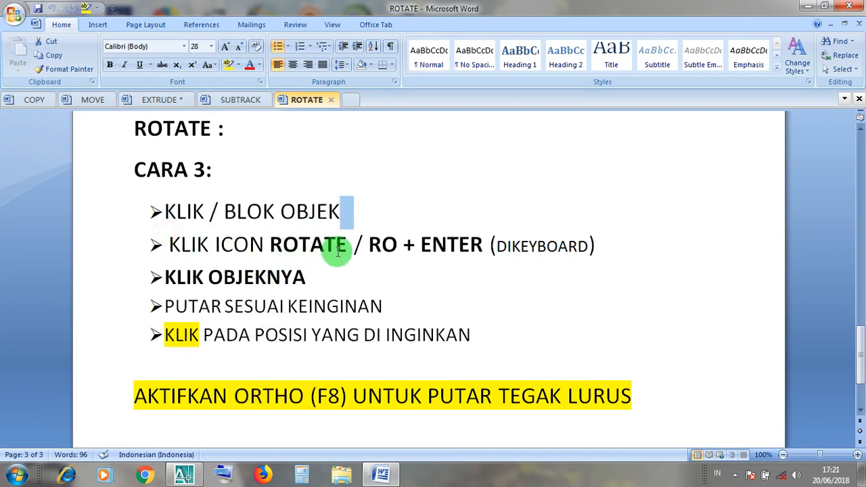
pyautogui.moveTo(346, 252); pyautogui.dragTo(189, 252)
pyautogui.moveTo(384, 251); pyautogui.dragTo(370, 251)
pyautogui.moveTo(317, 278); pyautogui.dragTo(169, 280)
pyautogui.click(297, 307)
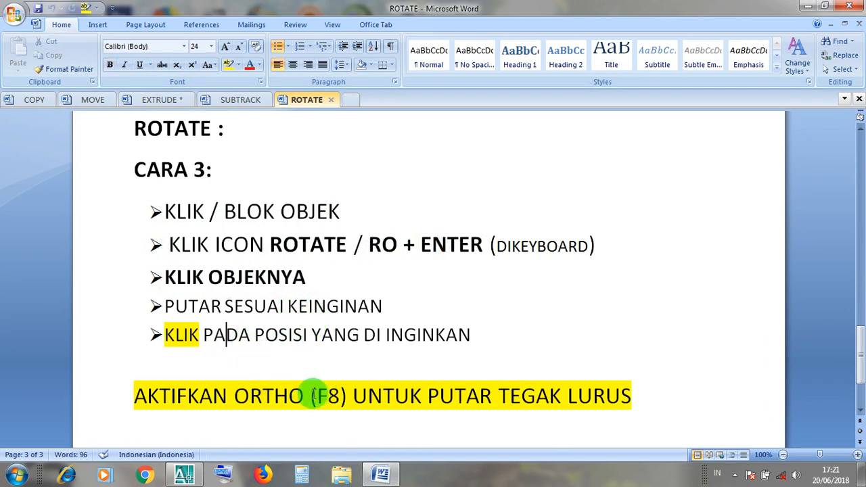
pyautogui.moveTo(279, 396); pyautogui.dragTo(237, 398)
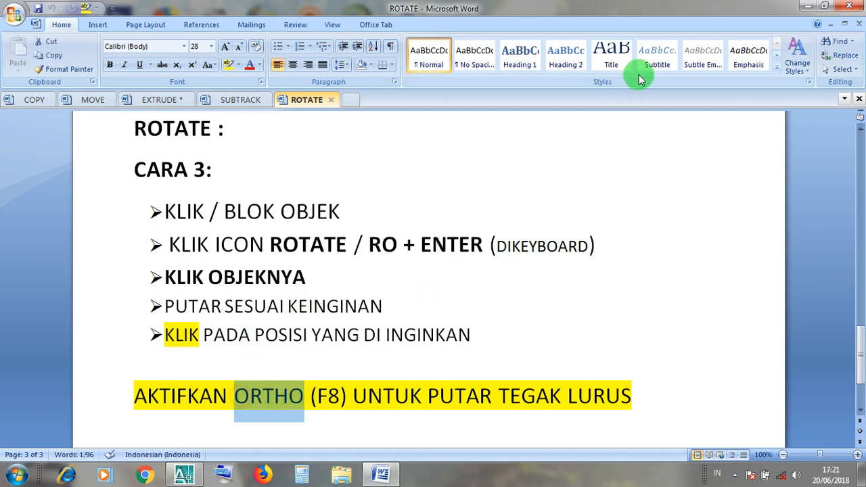
# - Switch back to AutoCAD, make sure Ortho mode is on, and check the upward Z axis beside the rear wall
pyautogui.click(808, 7)
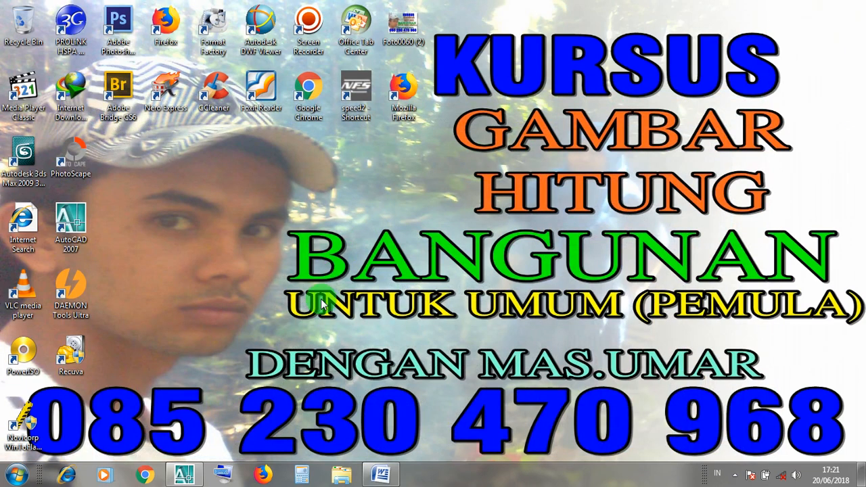
pyautogui.click(184, 474)
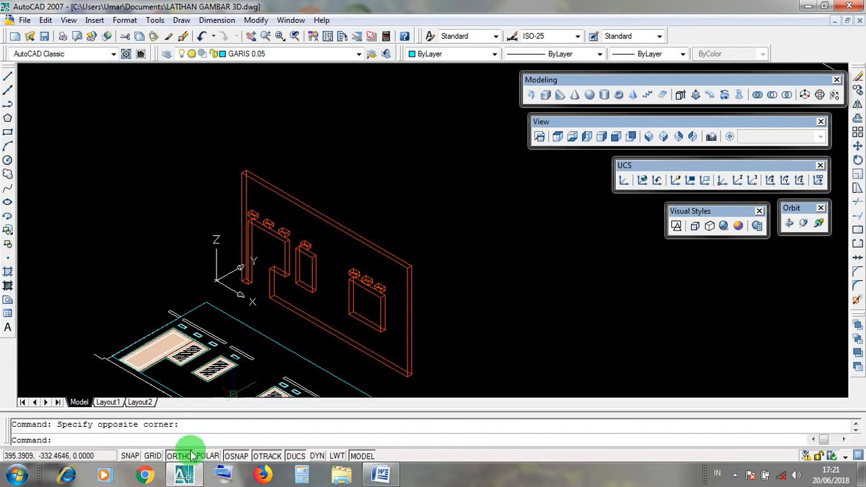
pyautogui.click(178, 458)
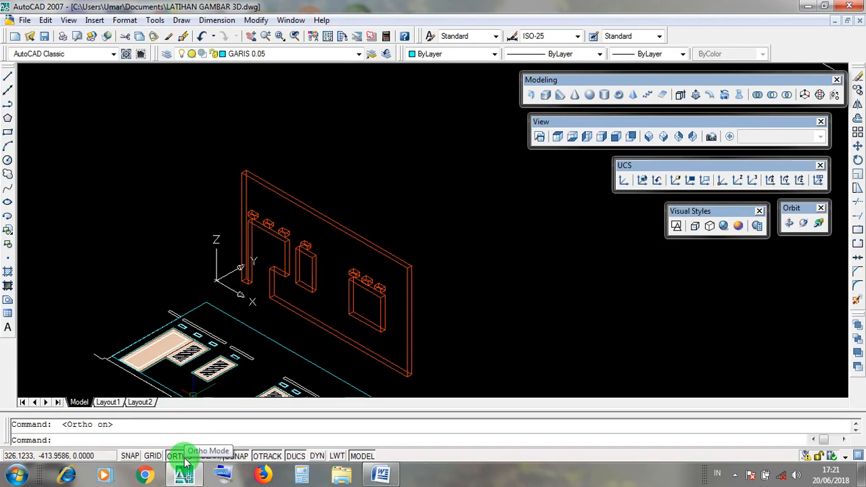
pyautogui.scroll(2, 349, 199)
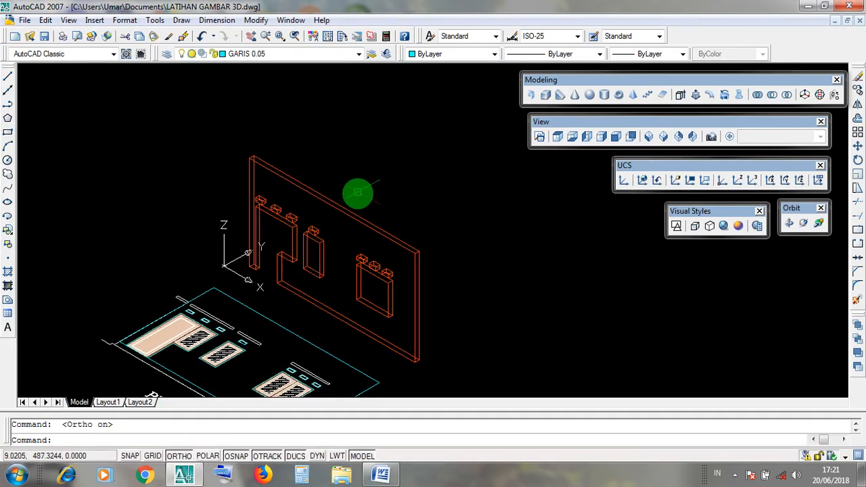
pyautogui.moveTo(374, 211)
pyautogui.mouseDown(button='middle')
pyautogui.moveTo(359, 165)
pyautogui.moveTo(374, 176)
pyautogui.mouseUp(button='middle')
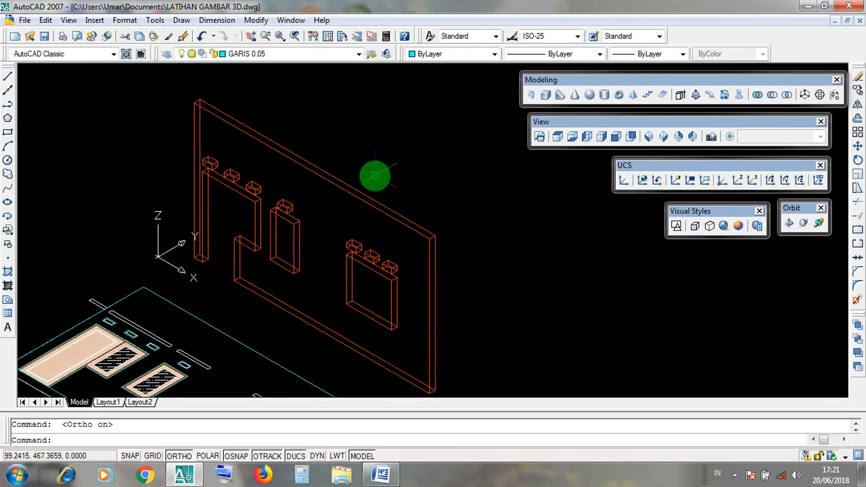
pyautogui.scroll(-3, 374, 174)
pyautogui.scroll(2, 373, 174)
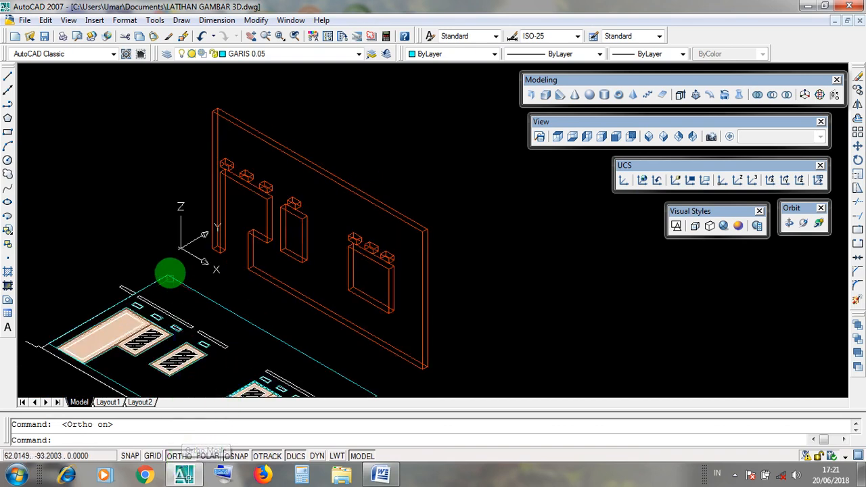
pyautogui.click(169, 200)
pyautogui.click(193, 217)
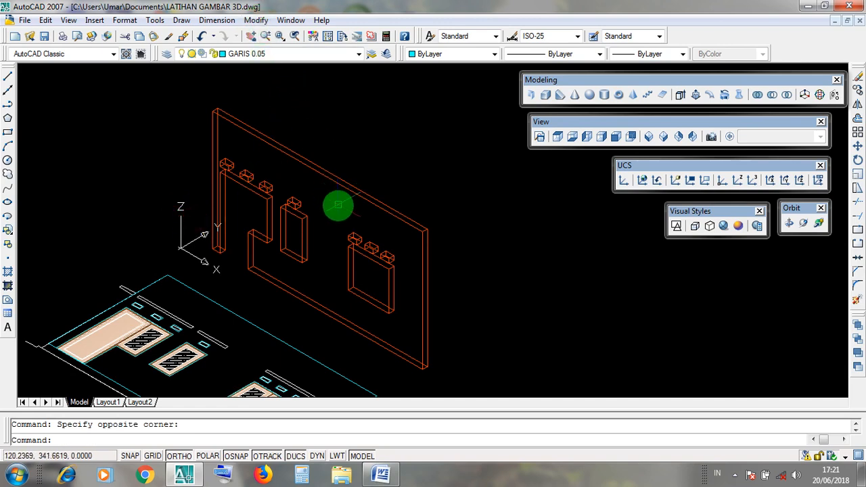
# - Rotate the upright rear wall 180° about its bottom corner farthest from the UCS origin, using Ortho
pyautogui.click(309, 152)
pyautogui.click(437, 274)
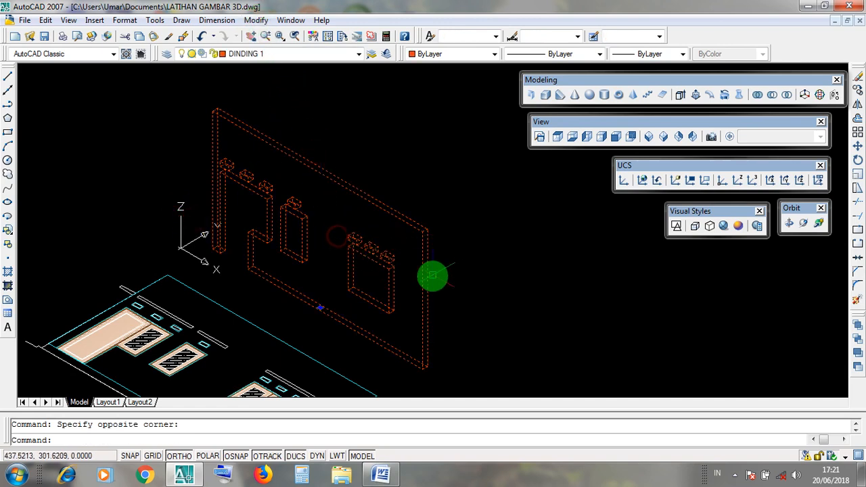
pyautogui.click(338, 248)
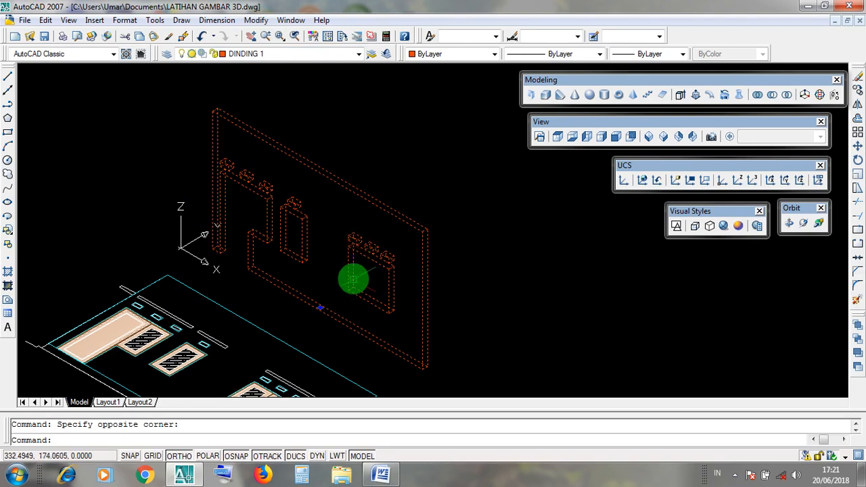
pyautogui.click(261, 21)
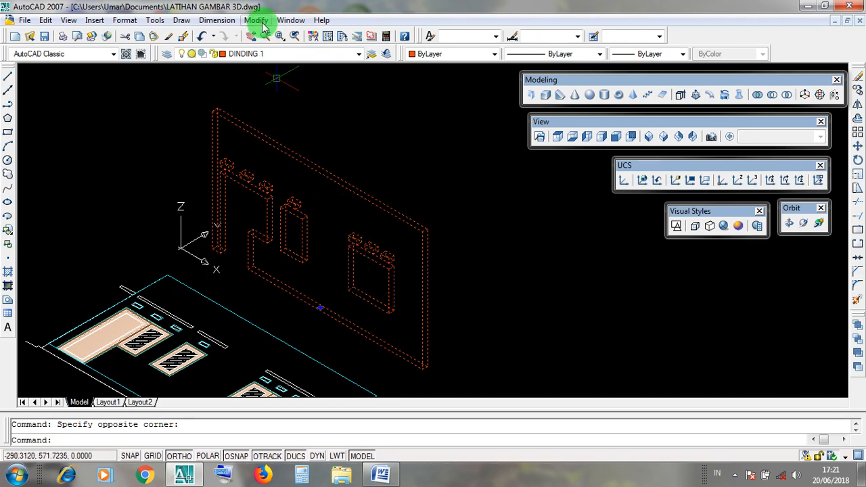
pyautogui.click(261, 22)
pyautogui.click(261, 22)
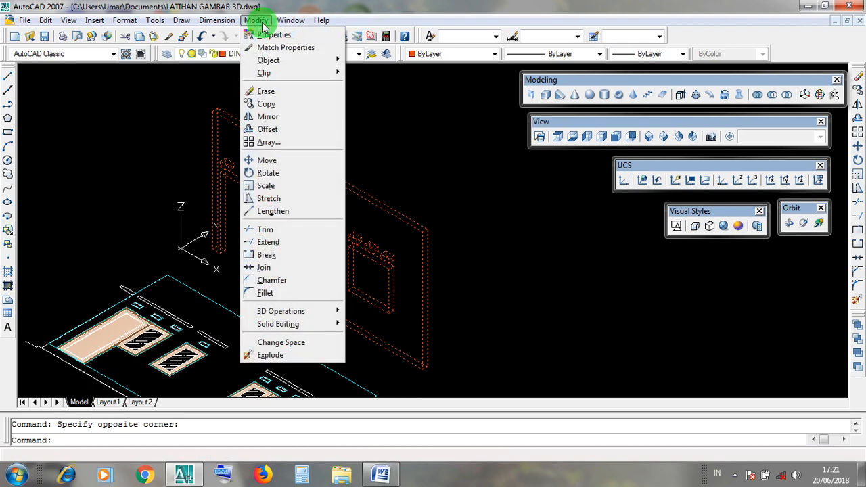
pyautogui.click(302, 176)
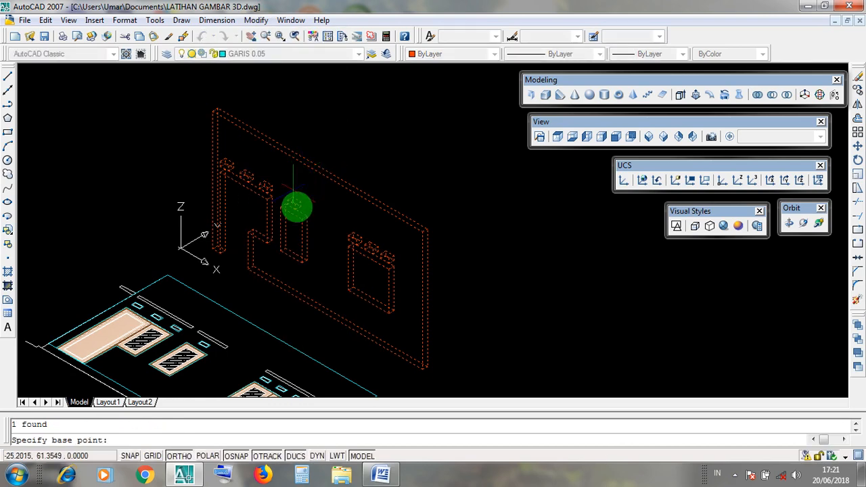
pyautogui.moveTo(321, 295); pyautogui.dragTo(286, 257, button='middle')
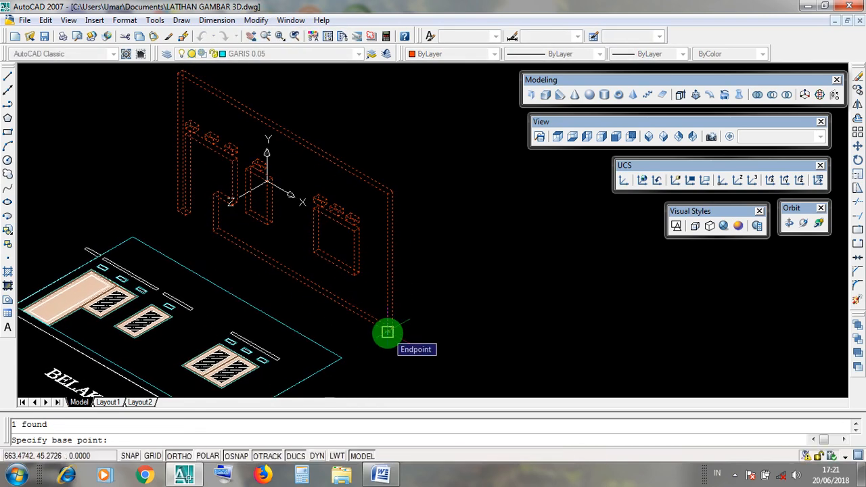
pyautogui.click(387, 332)
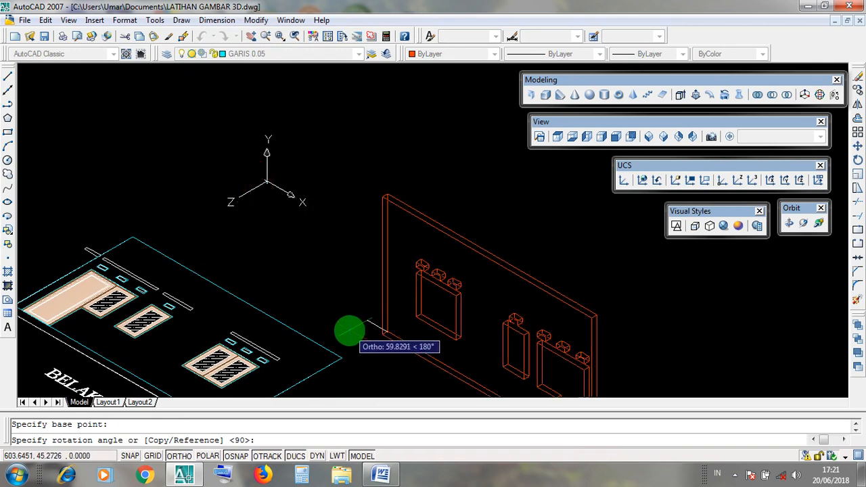
pyautogui.scroll(-3, 352, 330)
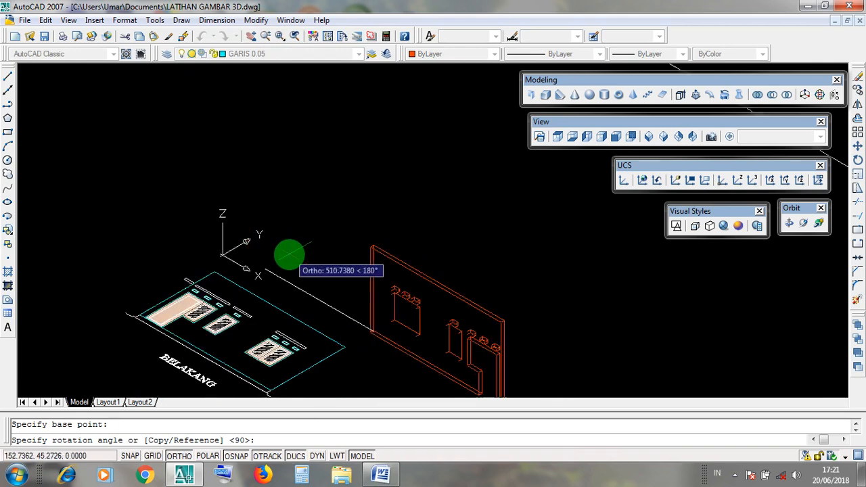
pyautogui.scroll(-2, 289, 255)
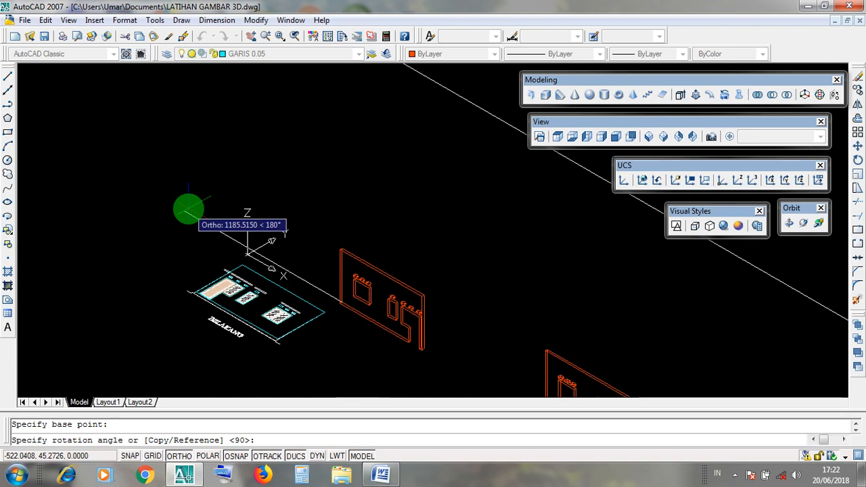
pyautogui.click(188, 209)
# - Examine the rotated rear wall, especially its door opening and outer edge, against the BELAKANG elevation
pyautogui.scroll(2, 367, 344)
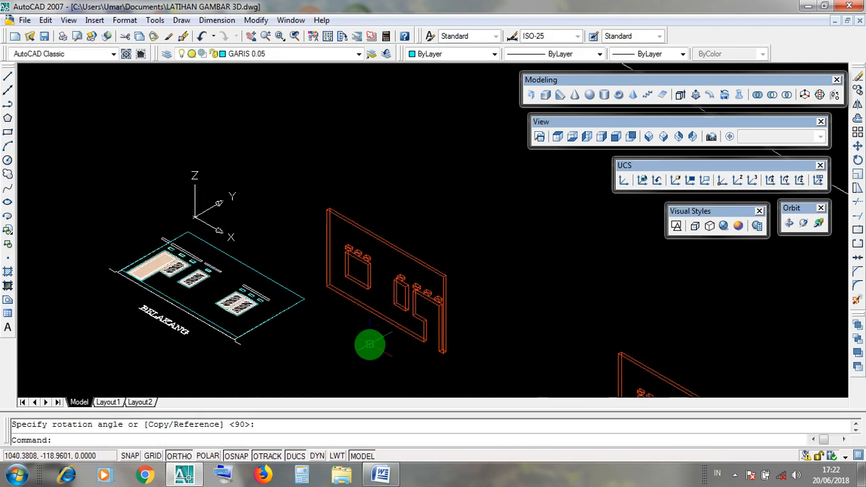
pyautogui.scroll(2, 422, 331)
pyautogui.click(434, 334)
pyautogui.click(437, 309)
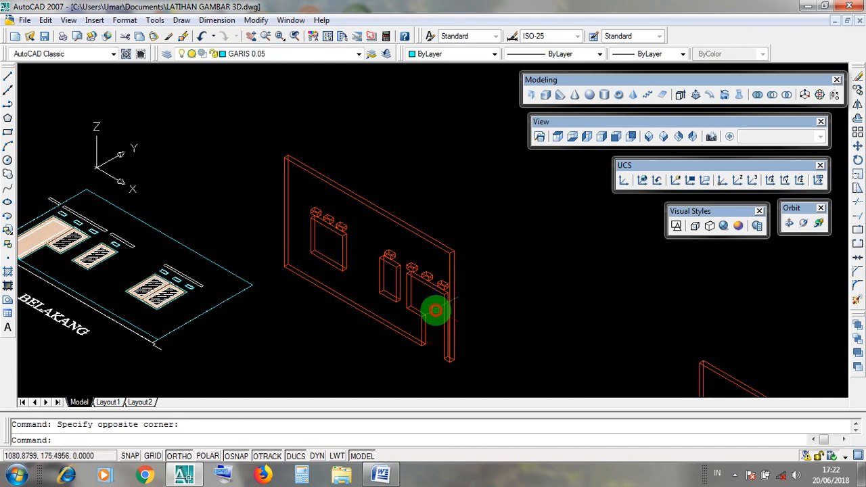
pyautogui.moveTo(509, 312); pyautogui.dragTo(468, 298, button='middle')
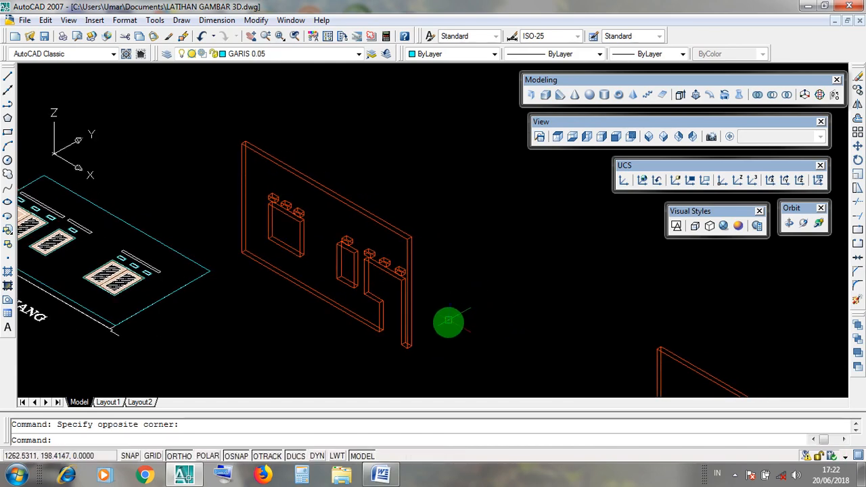
pyautogui.scroll(-3, 448, 322)
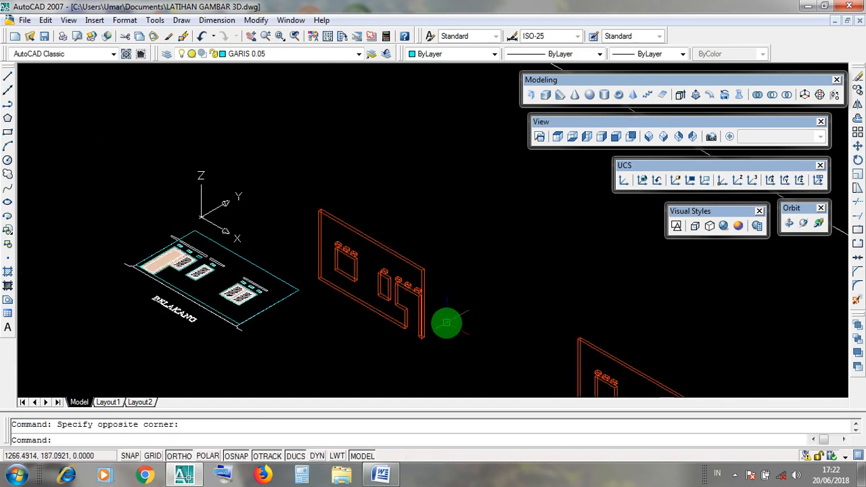
# - Undo the rear wall's 180° rotation and check the UCS's Z axis again
pyautogui.click(202, 36)
pyautogui.click(202, 36)
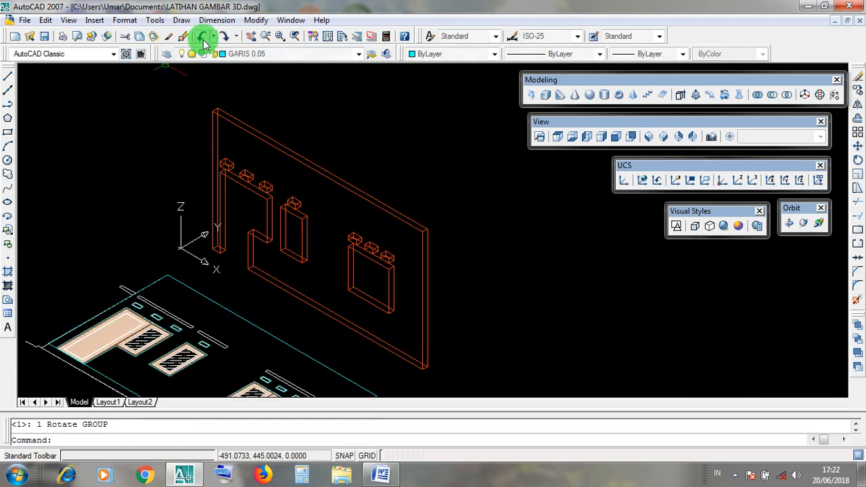
pyautogui.click(161, 186)
pyautogui.click(187, 214)
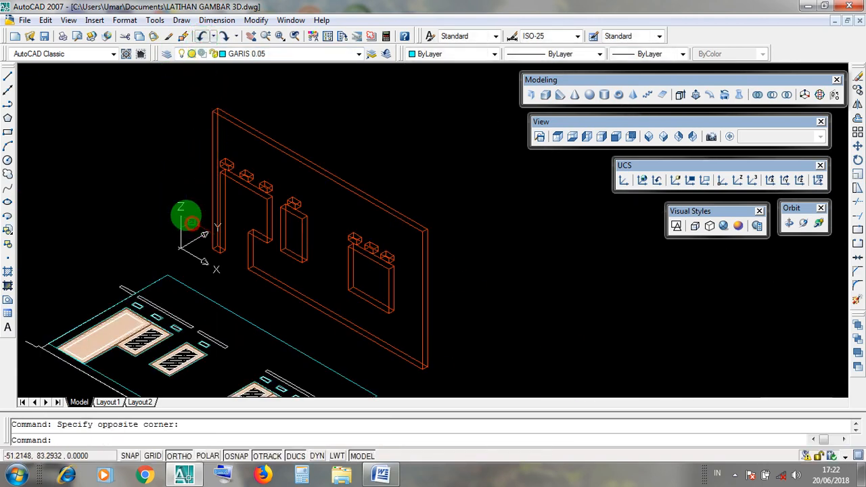
# - Rotate the upright rear wall 180° about its outer bottom corner nearest the UCS origin, using Ortho
pyautogui.click(161, 186)
pyautogui.click(202, 225)
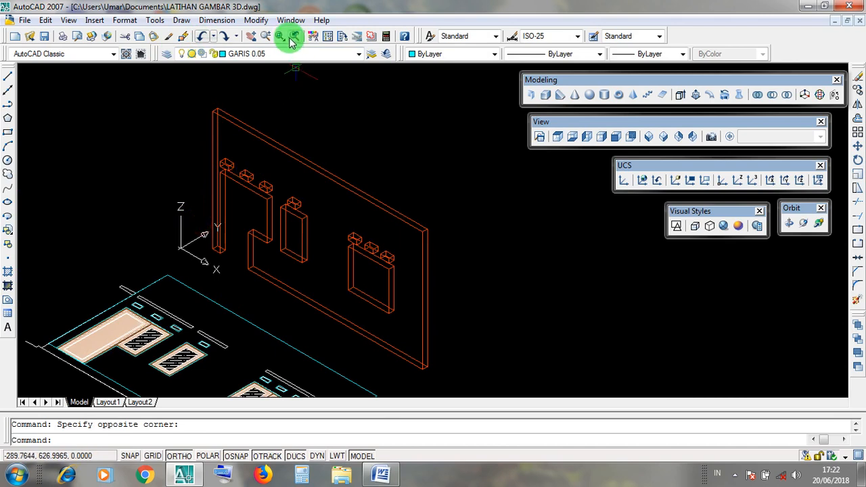
pyautogui.click(323, 213)
pyautogui.click(298, 142)
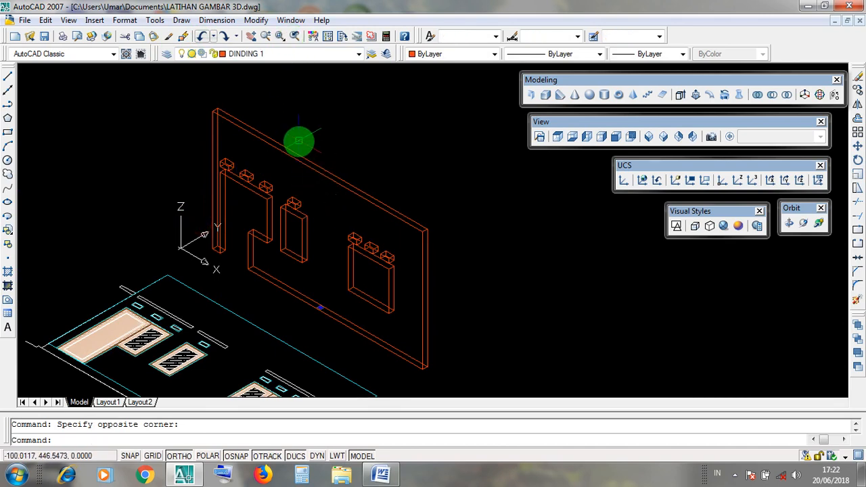
pyautogui.click(443, 294)
pyautogui.click(226, 226)
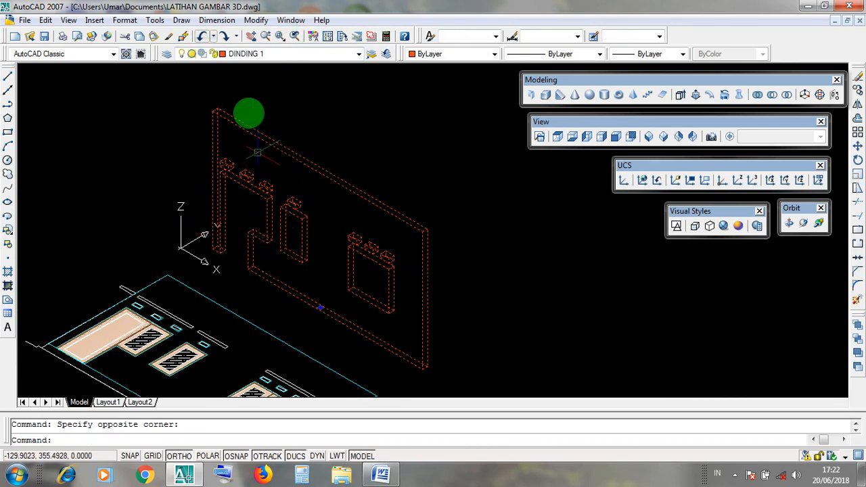
pyautogui.click(256, 20)
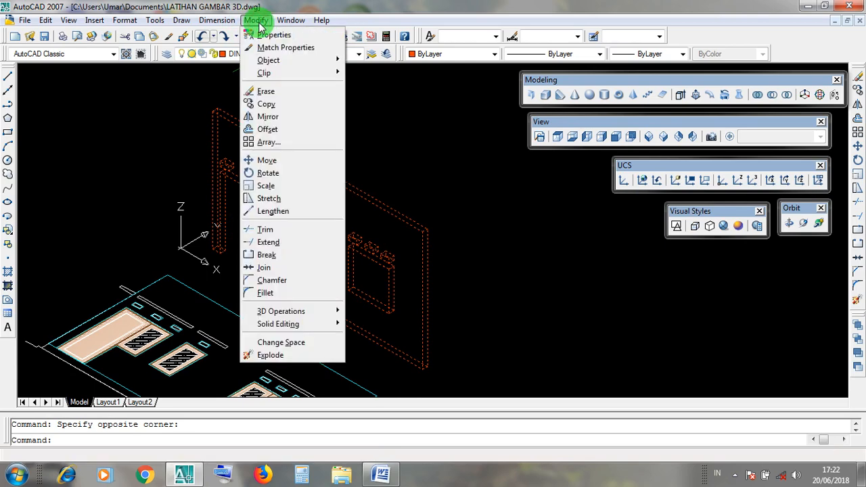
pyautogui.click(295, 175)
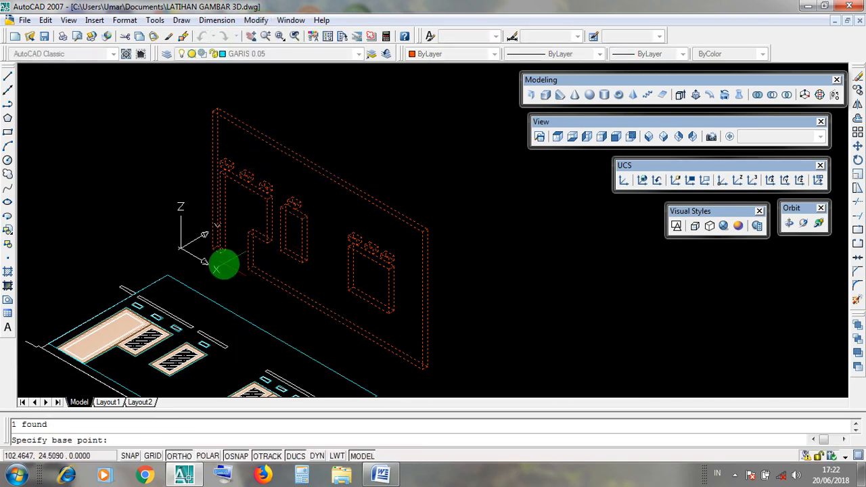
pyautogui.scroll(2, 212, 249)
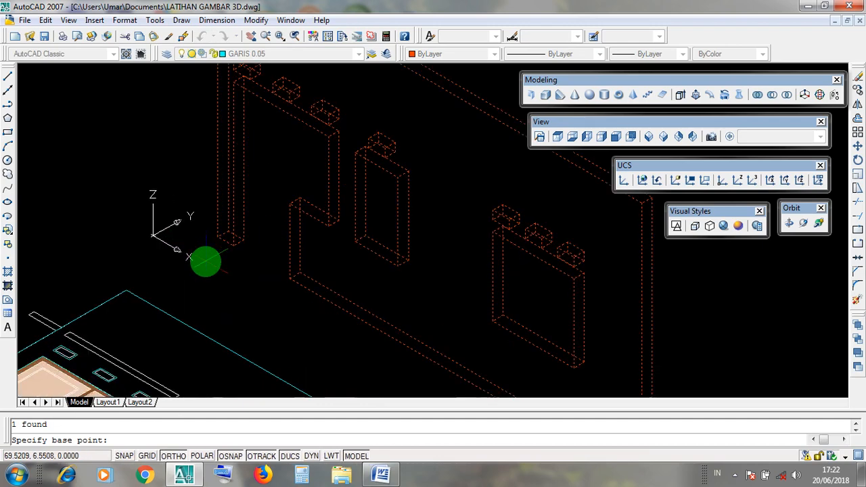
pyautogui.scroll(-2, 211, 249)
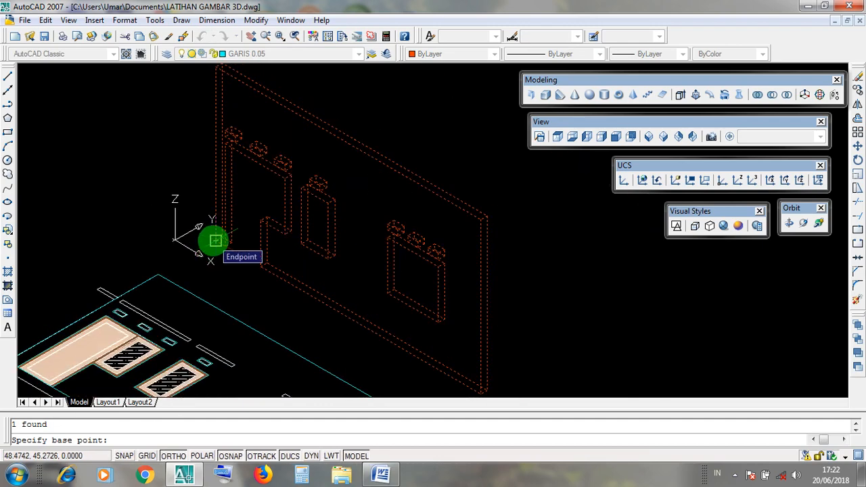
pyautogui.click(215, 240)
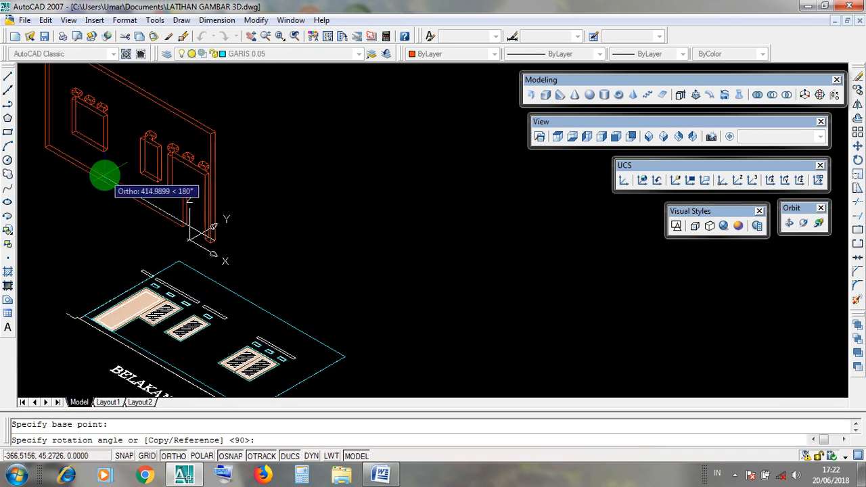
pyautogui.scroll(-2, 105, 175)
pyautogui.moveTo(118, 188); pyautogui.dragTo(232, 265, button='middle')
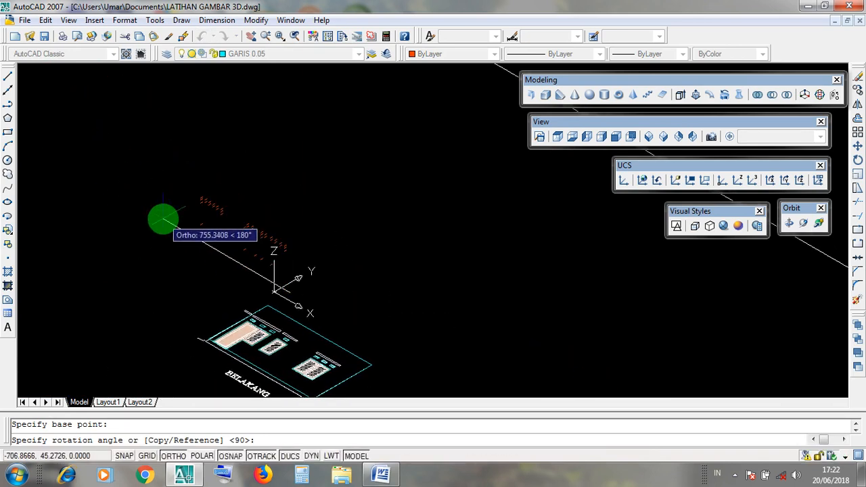
pyautogui.click(163, 219)
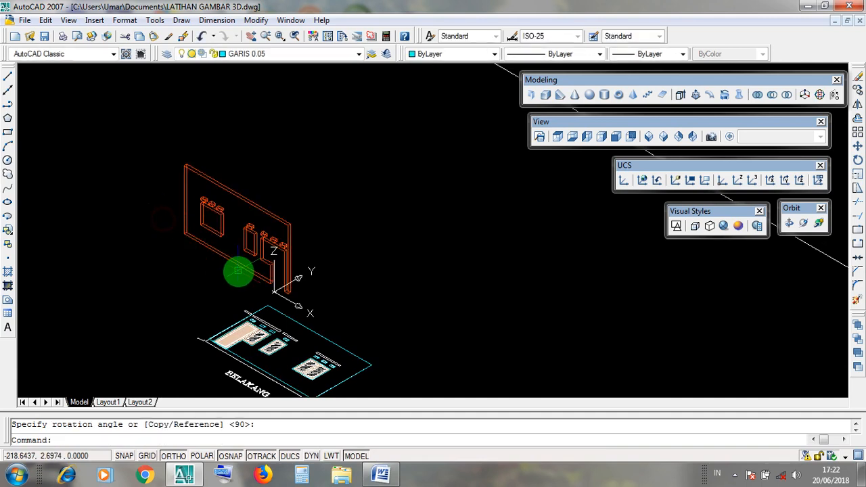
# - Compare the rotated rear wall's door and window openings with the rear side of the floor plan at KAMAR and R.MAKAN
pyautogui.scroll(2, 290, 266)
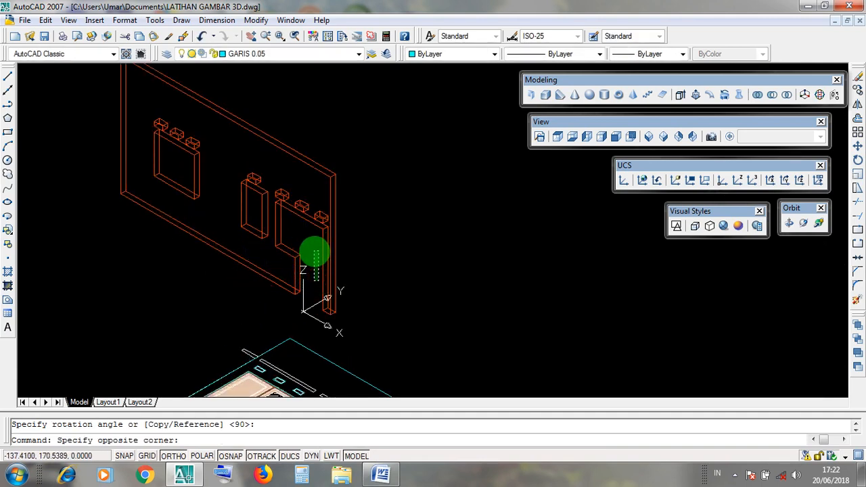
pyautogui.click(312, 275)
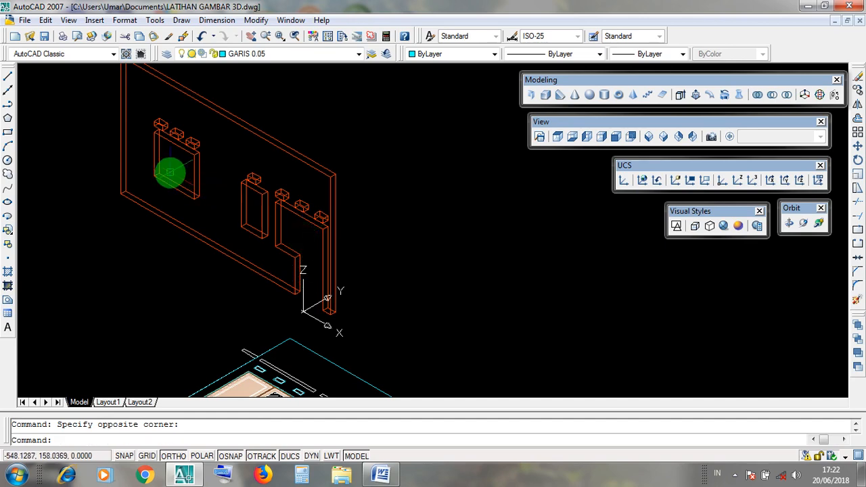
pyautogui.scroll(-6, 304, 311)
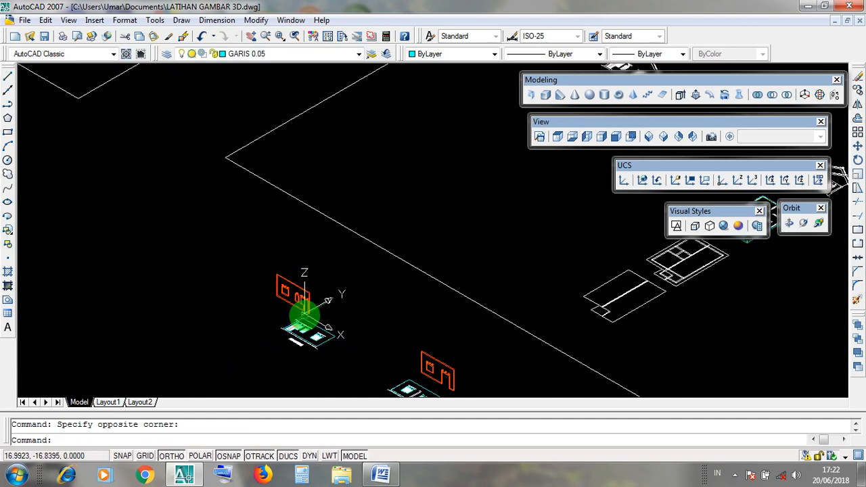
pyautogui.scroll(2, 424, 282)
pyautogui.scroll(5, 494, 274)
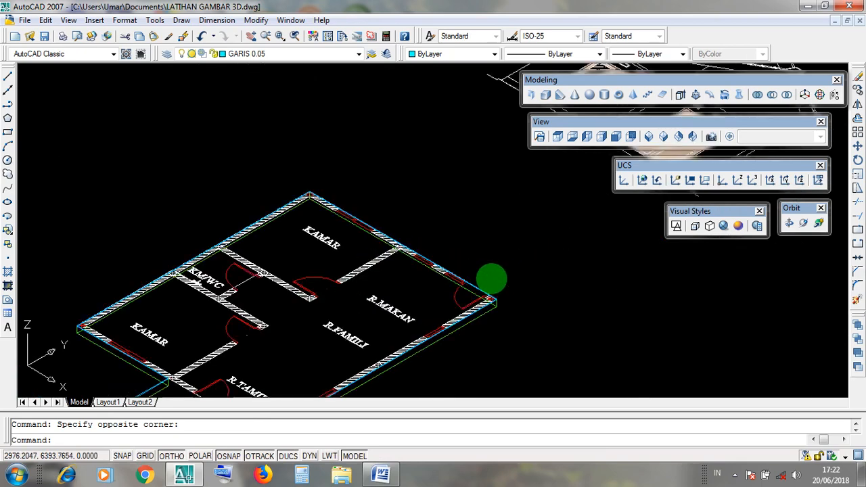
pyautogui.scroll(-4, 443, 306)
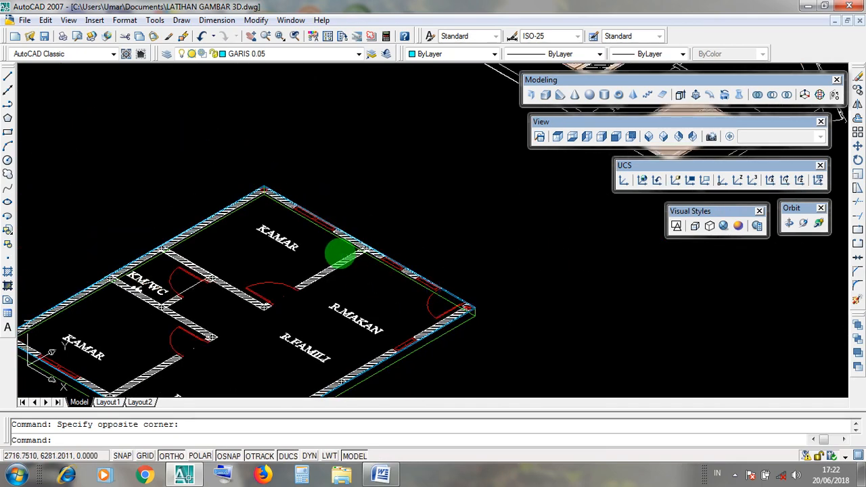
pyautogui.scroll(3, 445, 297)
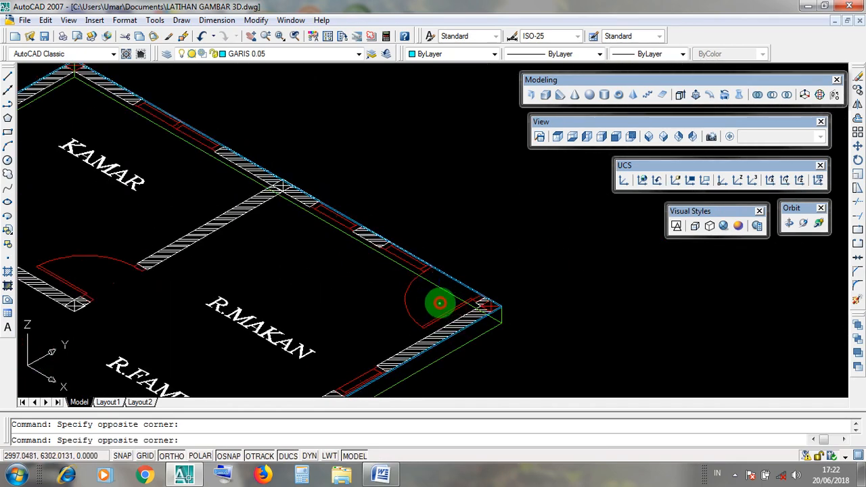
pyautogui.moveTo(240, 209); pyautogui.dragTo(359, 340, button='middle')
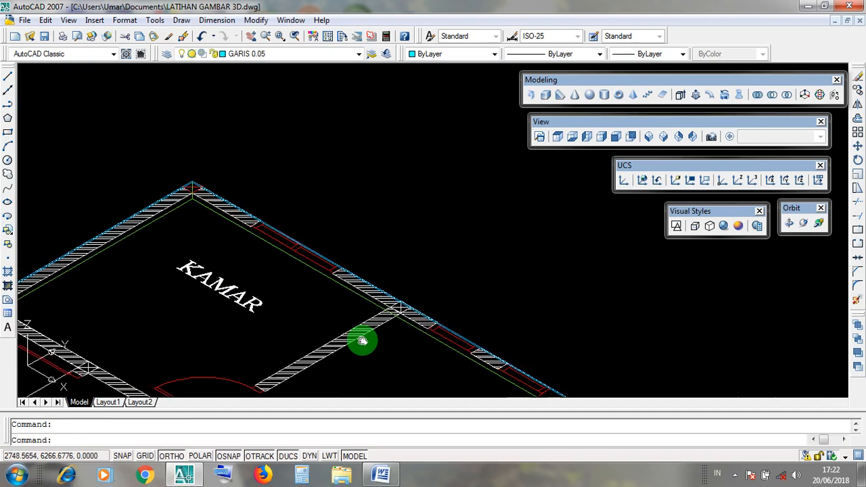
pyautogui.scroll(-4, 336, 246)
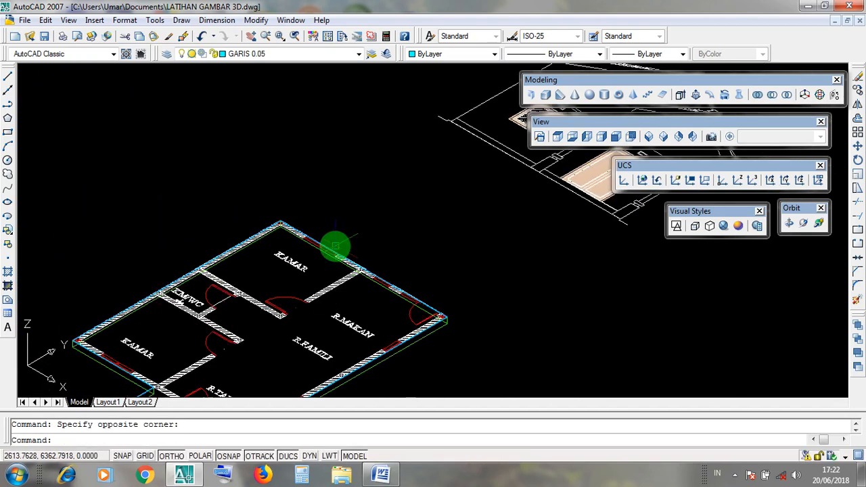
pyautogui.scroll(-5, 437, 258)
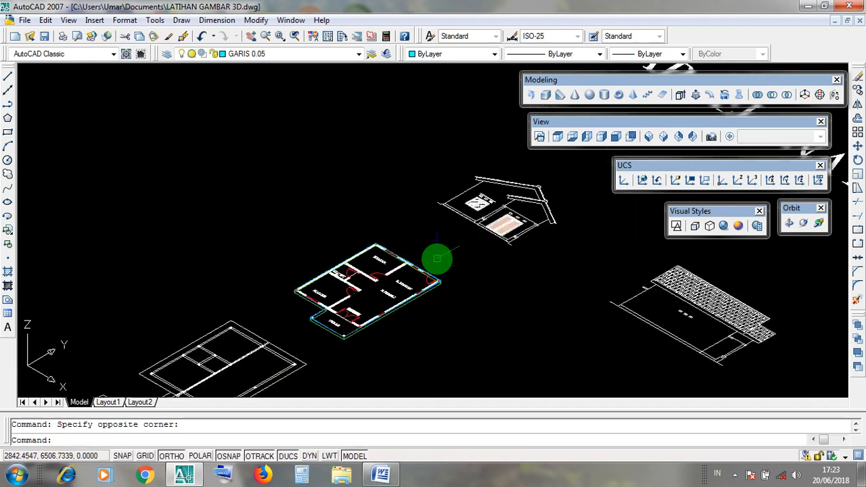
pyautogui.scroll(-2, 437, 258)
pyautogui.scroll(5, 437, 258)
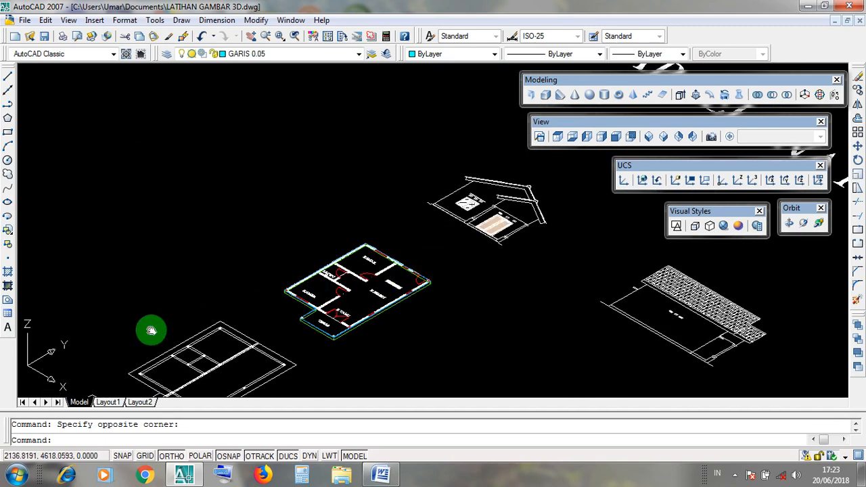
pyautogui.moveTo(151, 324); pyautogui.dragTo(511, 196, button='middle')
pyautogui.moveTo(111, 324); pyautogui.dragTo(492, 219, button='middle')
pyautogui.scroll(3, 126, 213)
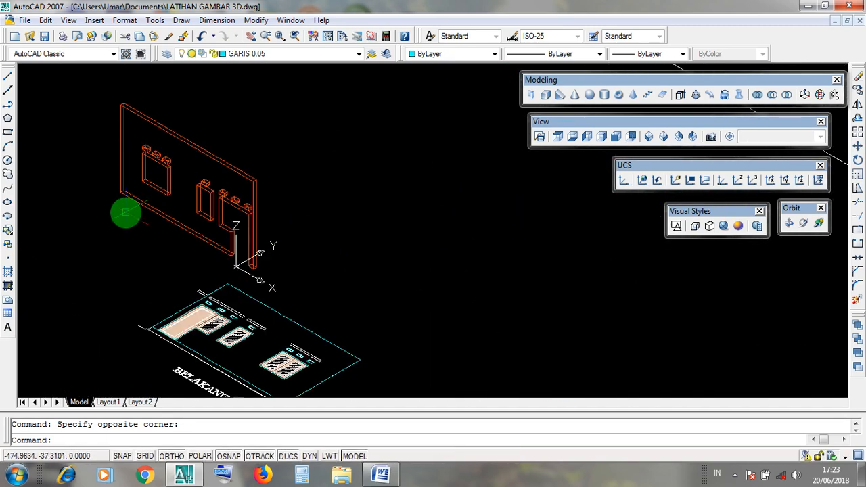
pyautogui.scroll(3, 160, 212)
pyautogui.scroll(-5, 234, 253)
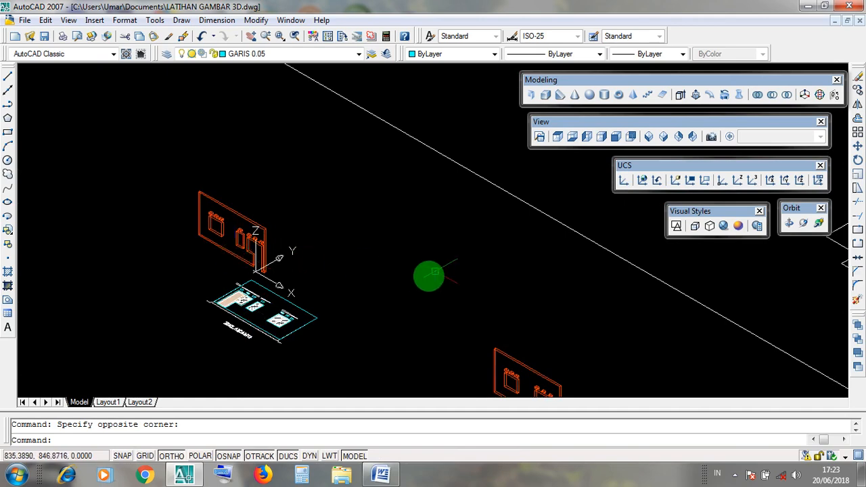
# - Display both upright walls in the Realistic visual style
pyautogui.moveTo(427, 273); pyautogui.dragTo(338, 216, button='middle')
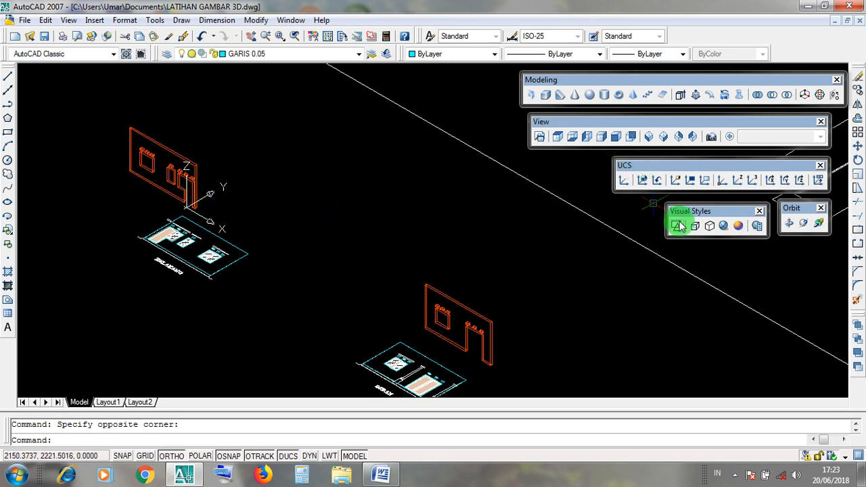
pyautogui.moveTo(685, 214); pyautogui.dragTo(685, 213)
pyautogui.click(724, 226)
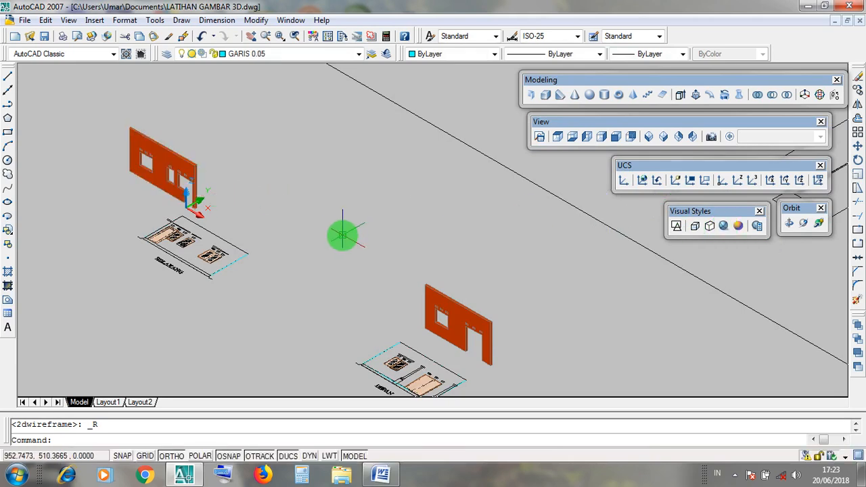
pyautogui.moveTo(343, 234); pyautogui.dragTo(360, 257, button='middle')
# - Examine the shaded rear wall's door and window openings against the BELAKANG elevation, and clear the selection
pyautogui.scroll(5, 271, 266)
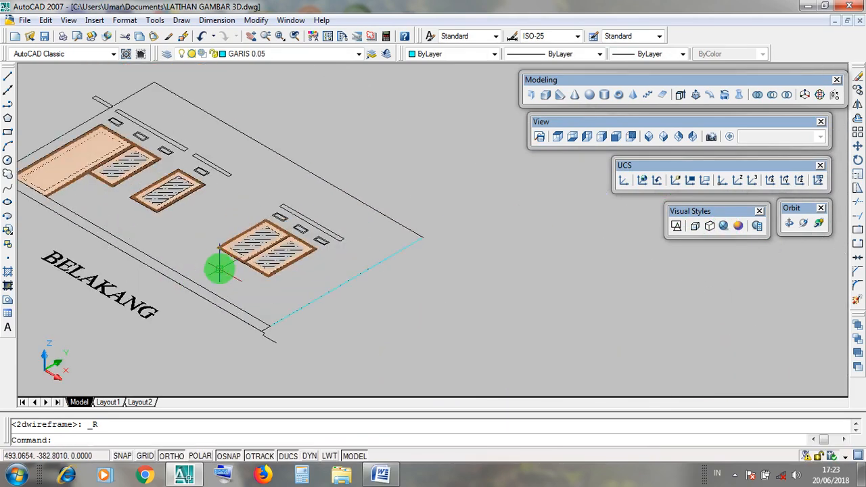
pyautogui.click(203, 257)
pyautogui.click(189, 238)
pyautogui.scroll(-4, 330, 332)
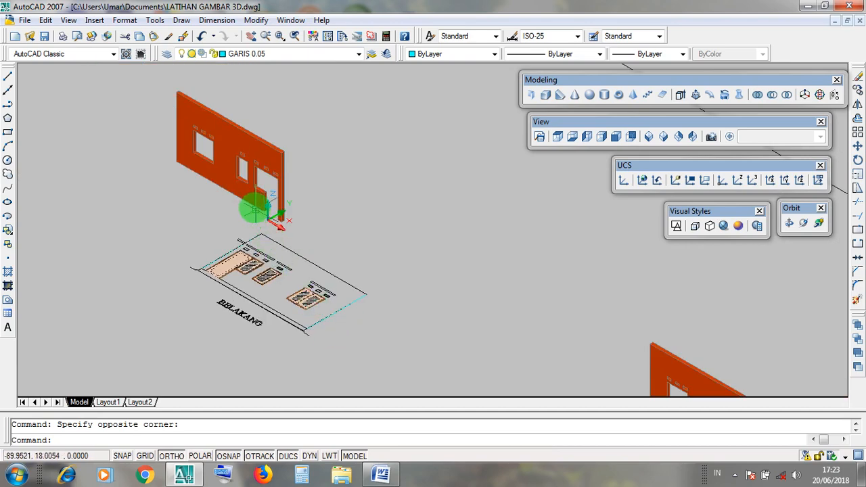
pyautogui.scroll(3, 254, 206)
pyautogui.scroll(-3, 368, 219)
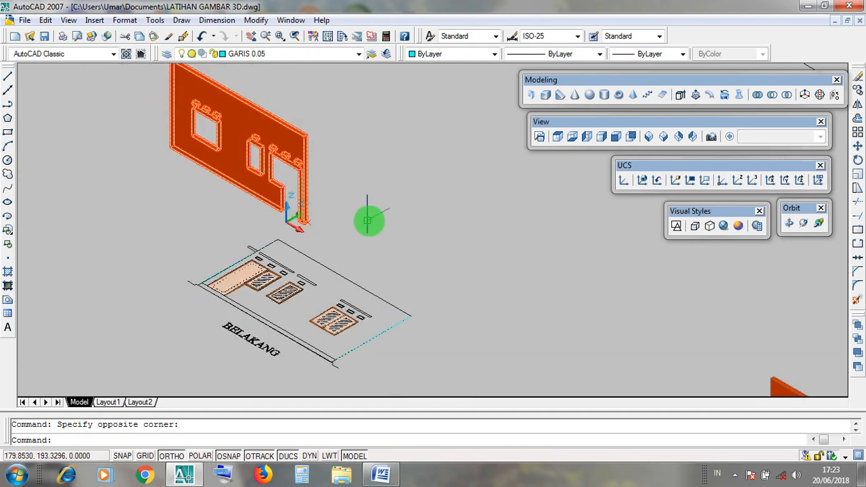
pyautogui.scroll(2, 245, 315)
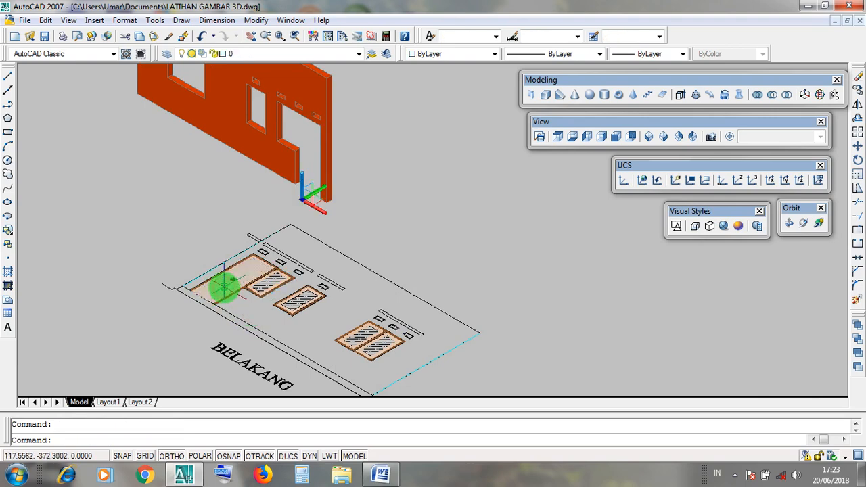
pyautogui.moveTo(296, 187); pyautogui.dragTo(349, 236, button='middle')
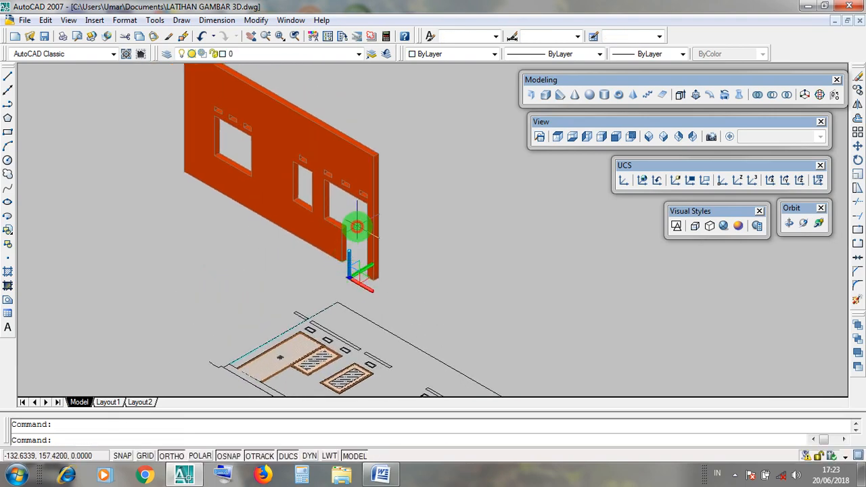
pyautogui.scroll(-2, 380, 225)
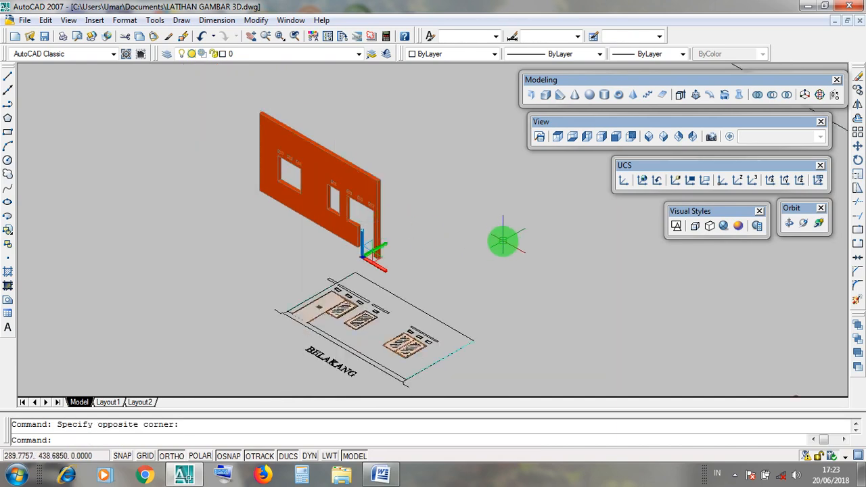
pyautogui.press('Escape')
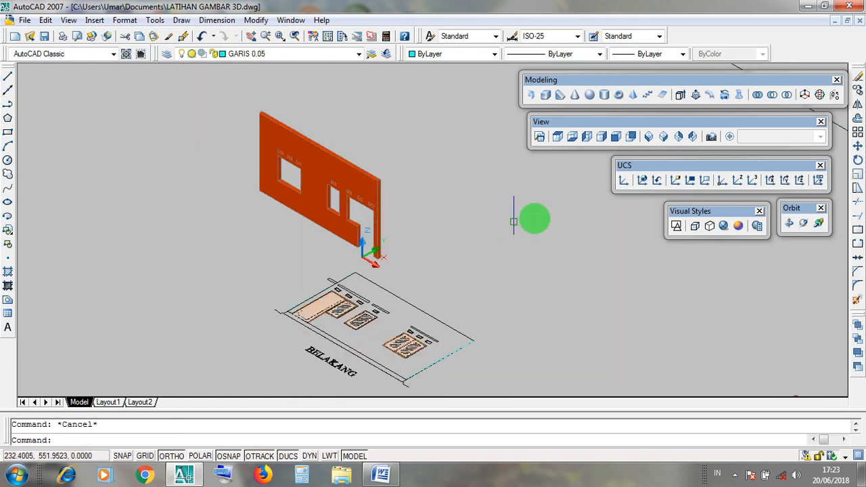
# - Restore the 2D Wireframe visual style and save the drawing
pyautogui.click(676, 226)
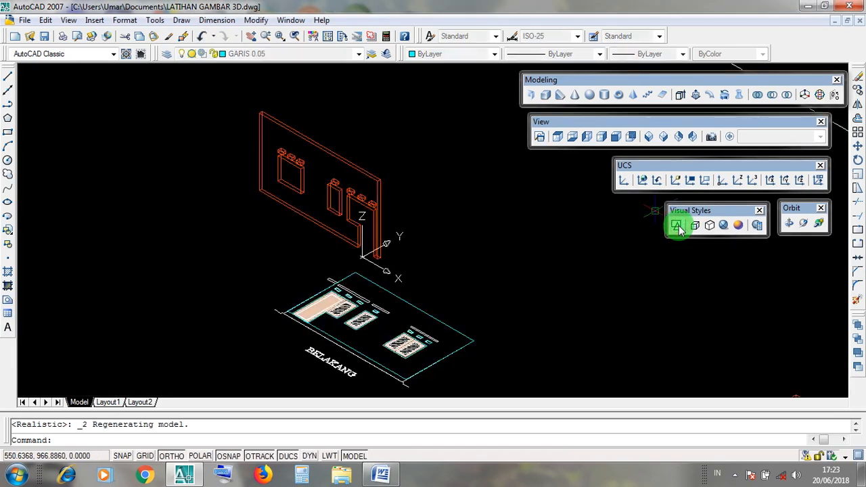
pyautogui.scroll(-6, 422, 248)
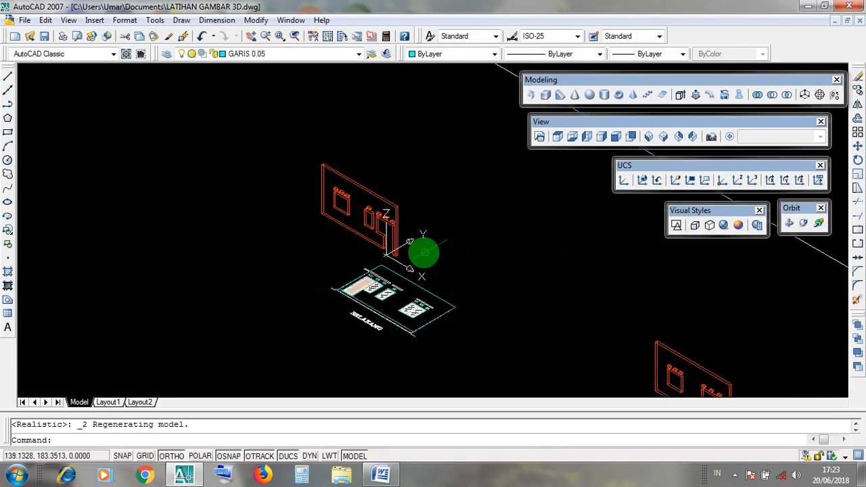
pyautogui.click(43, 38)
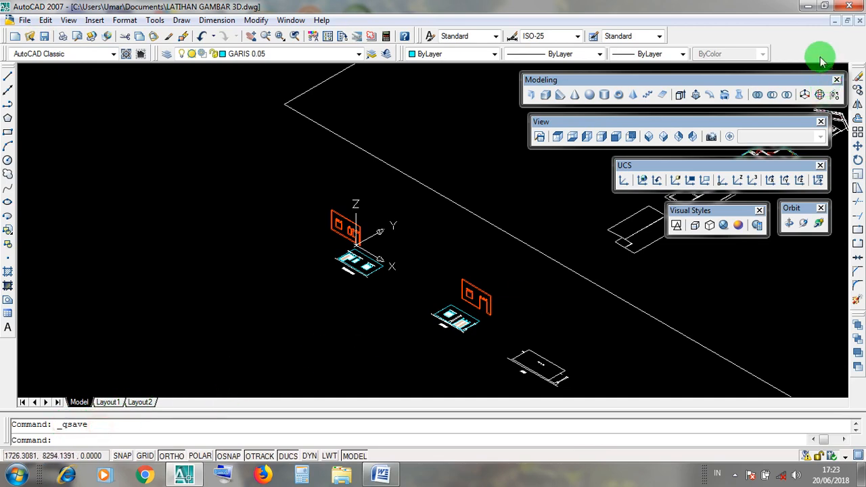
pyautogui.click(808, 7)
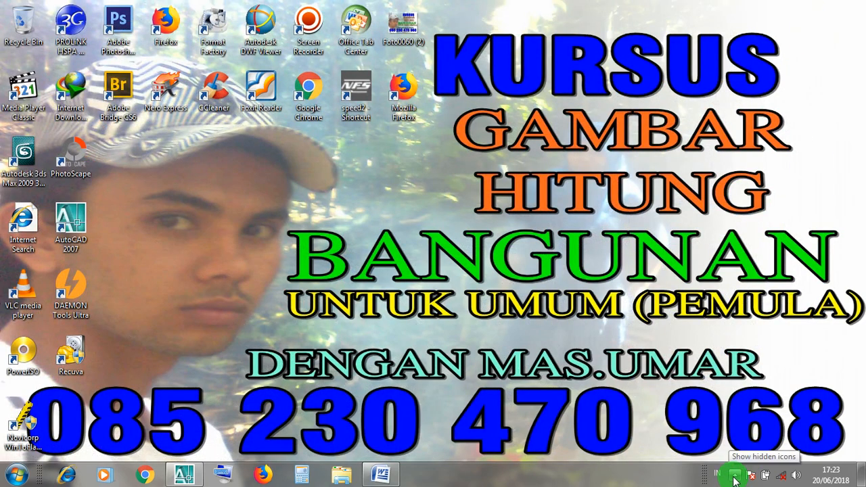
pyautogui.click(734, 476)
pyautogui.rightClick(735, 393)
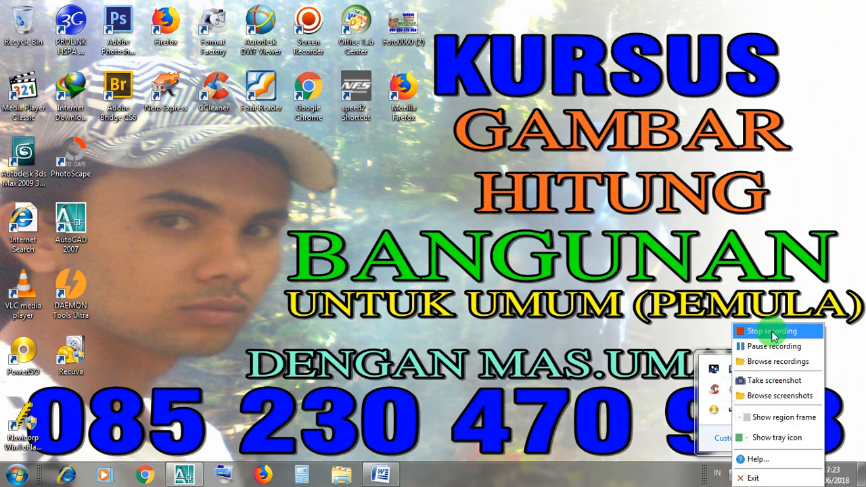